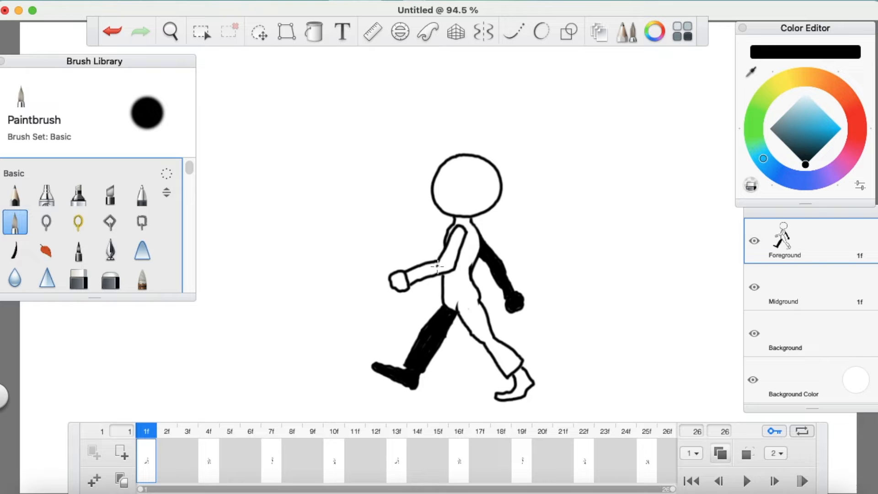
{"action": "left_click", "coordinate": [116, 1]}
{"action": "mouse_move", "coordinate": [194, 29]}
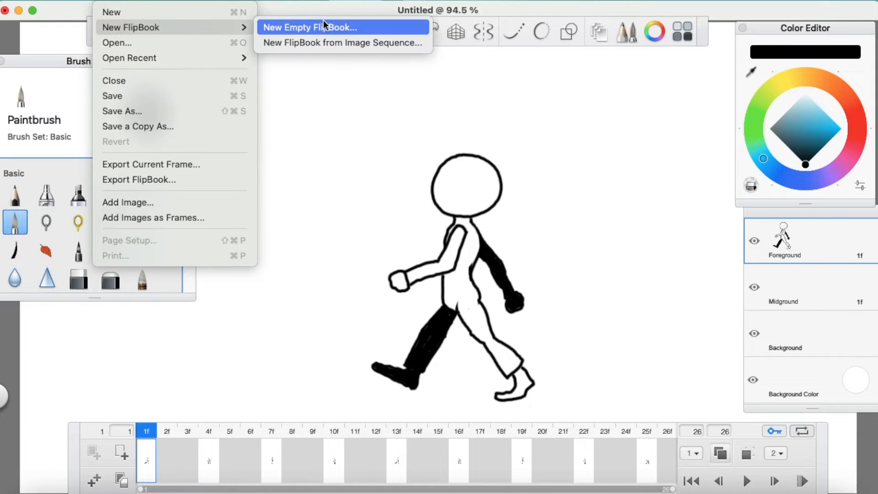
{"action": "left_click", "coordinate": [509, 13]}
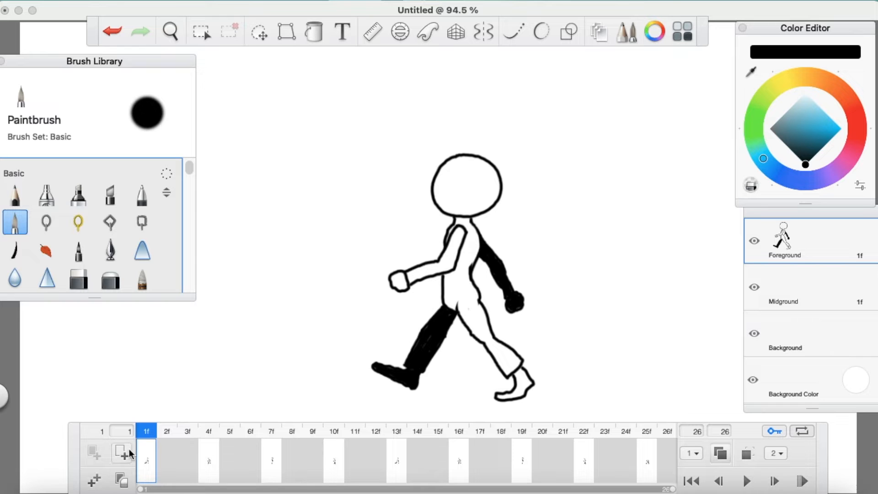
Hide the previous-frame onion skin at frame 13 and compare its arms and legs with the pose in frame 1
{"action": "left_click", "coordinate": [397, 433]}
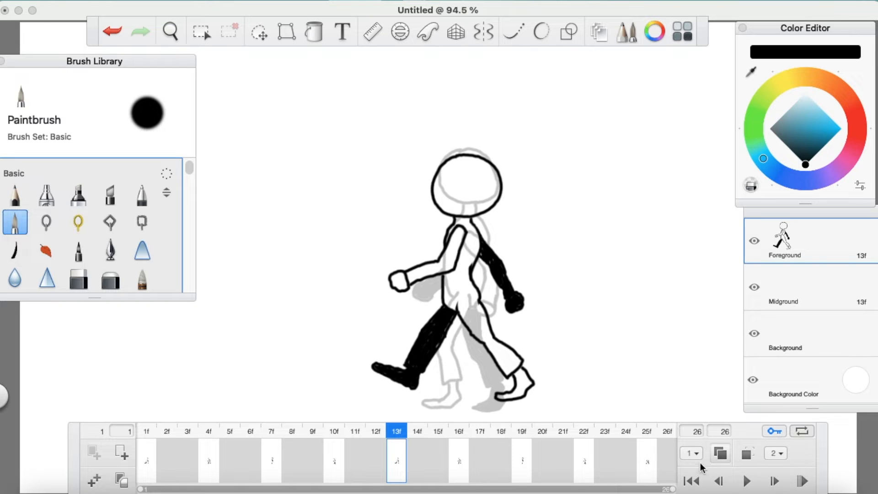
{"action": "left_click", "coordinate": [721, 454]}
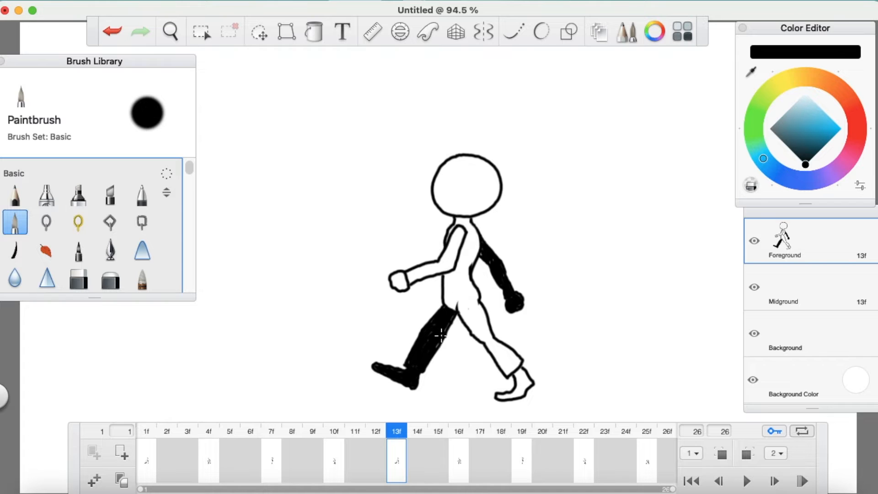
{"action": "left_click_drag", "start_coordinate": [441, 334], "coordinate": [437, 324]}
{"action": "left_click_drag", "start_coordinate": [489, 260], "coordinate": [478, 250]}
{"action": "left_click_drag", "start_coordinate": [502, 272], "coordinate": [511, 290]}
{"action": "left_click", "coordinate": [147, 441]}
{"action": "left_click", "coordinate": [398, 443]}
Compare the walk pose in frame 4 with the poses in frames 1 and 16
{"action": "left_click", "coordinate": [208, 437]}
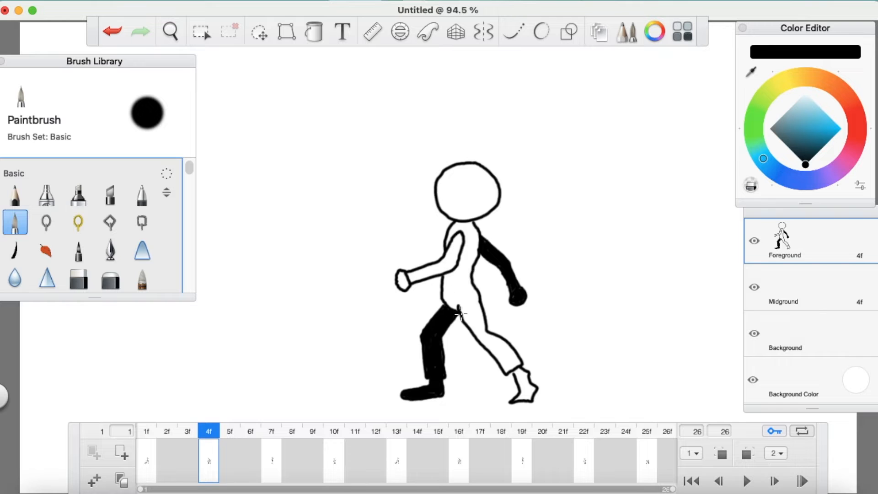
{"action": "left_click_drag", "start_coordinate": [445, 323], "coordinate": [429, 370]}
{"action": "left_click", "coordinate": [154, 433]}
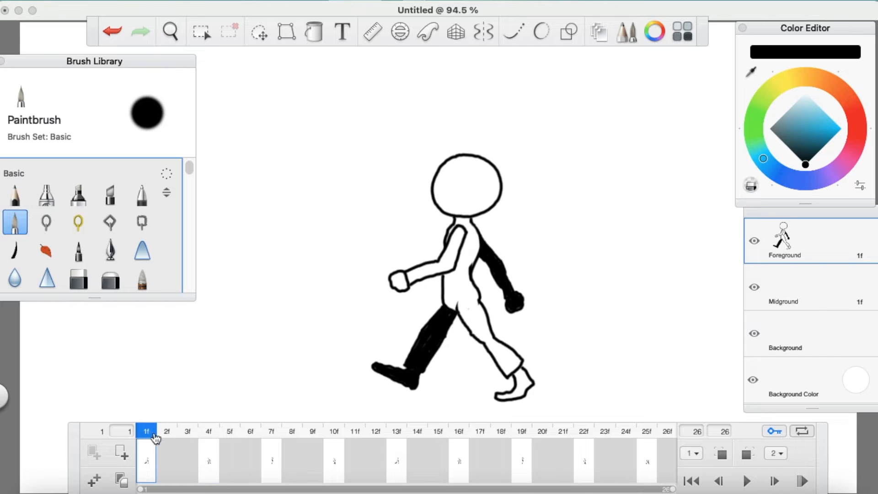
{"action": "left_click", "coordinate": [210, 434]}
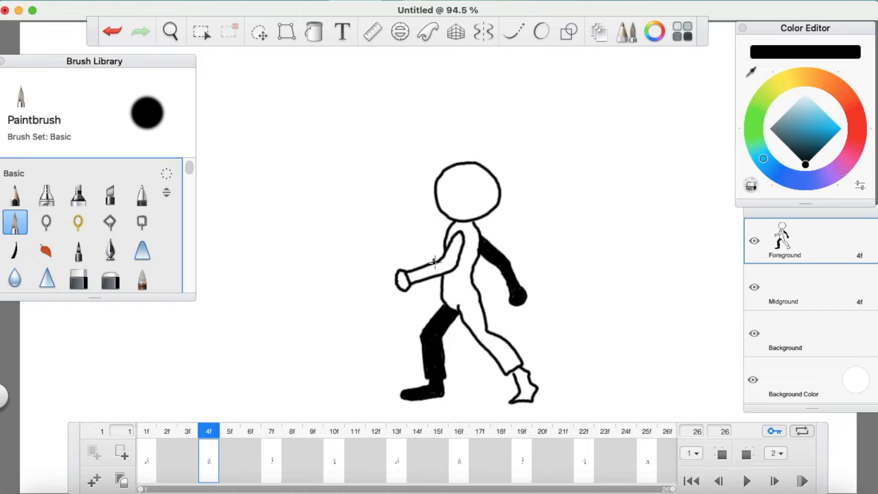
{"action": "left_click", "coordinate": [148, 433]}
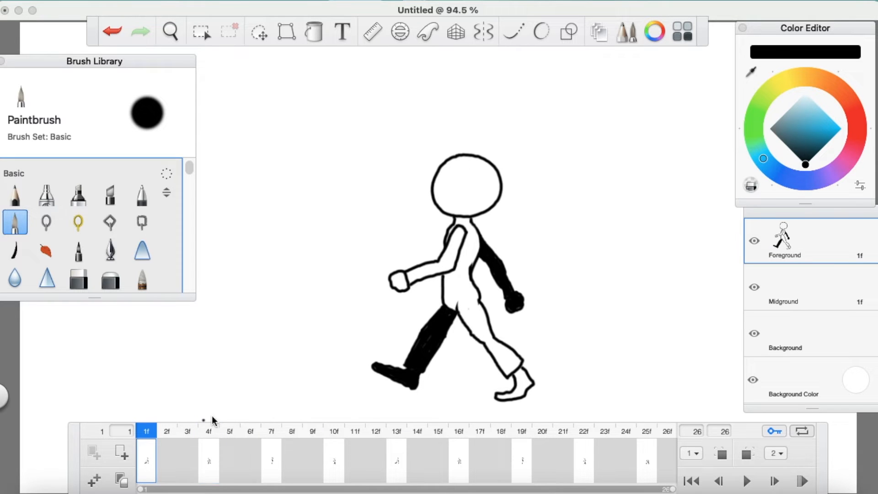
{"action": "left_click", "coordinate": [210, 434]}
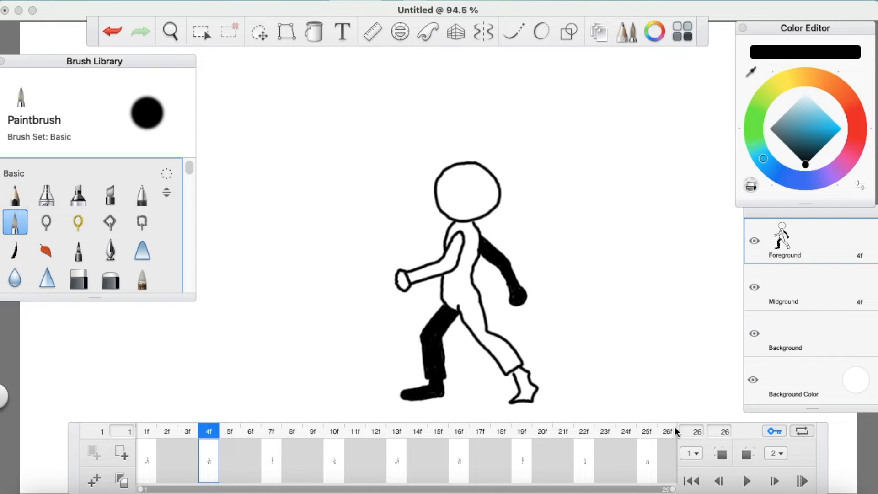
{"action": "left_click", "coordinate": [459, 432]}
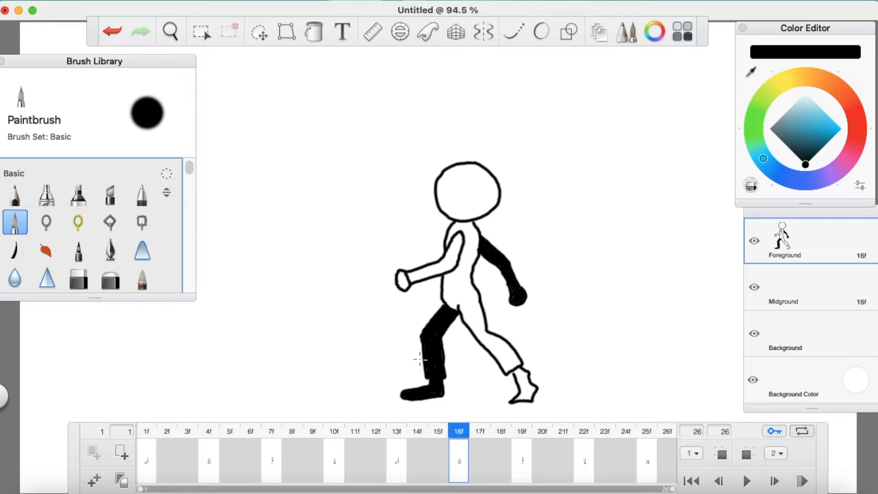
{"action": "left_click", "coordinate": [210, 432]}
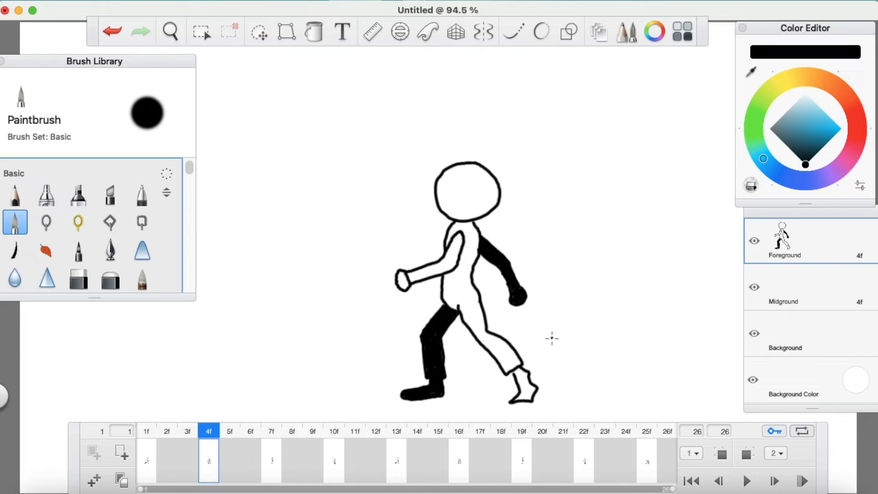
Examine the passing pose in frame 7 and compare it with the pose in frame 19
{"action": "left_click", "coordinate": [273, 434]}
{"action": "left_click", "coordinate": [273, 439]}
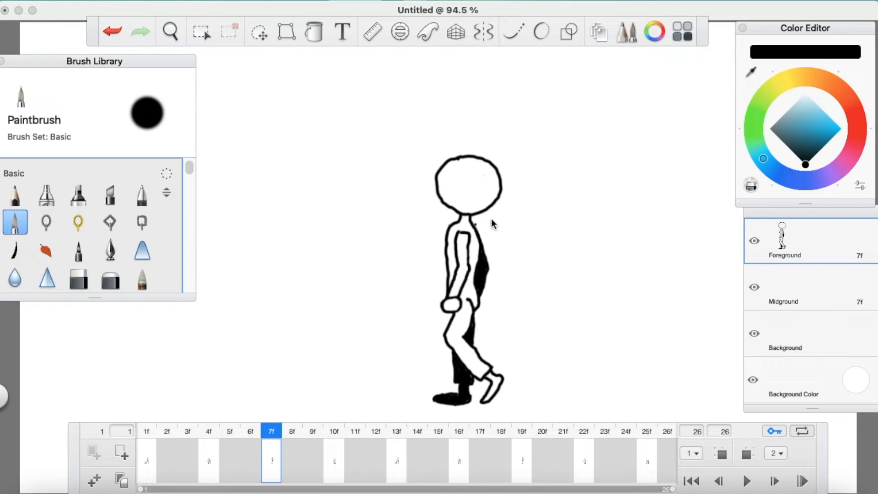
{"action": "left_click", "coordinate": [470, 377]}
{"action": "left_click", "coordinate": [524, 437]}
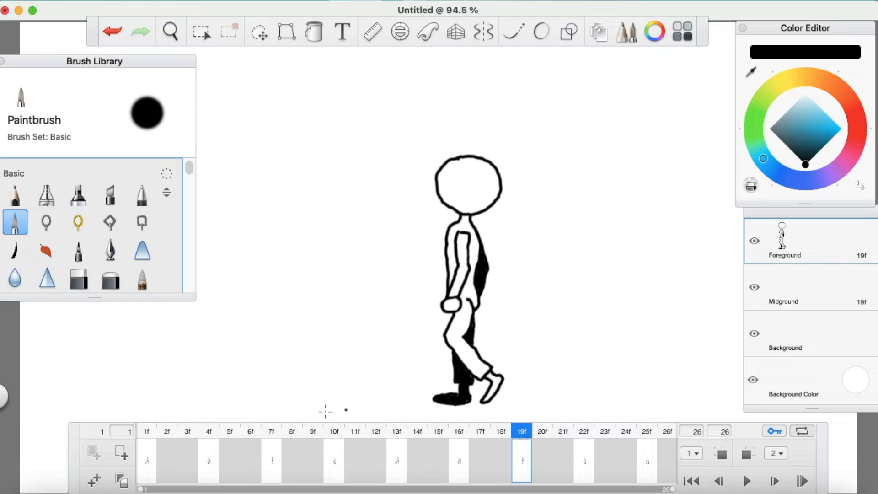
{"action": "left_click", "coordinate": [272, 437]}
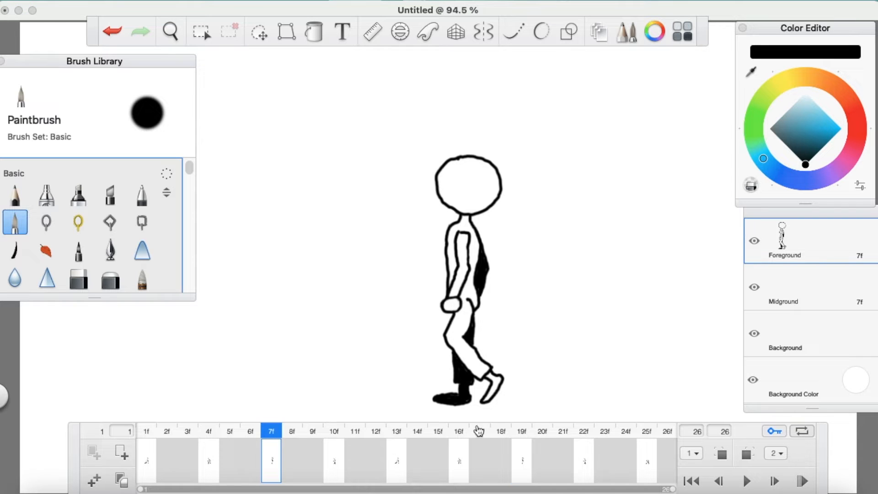
{"action": "left_click", "coordinate": [524, 435]}
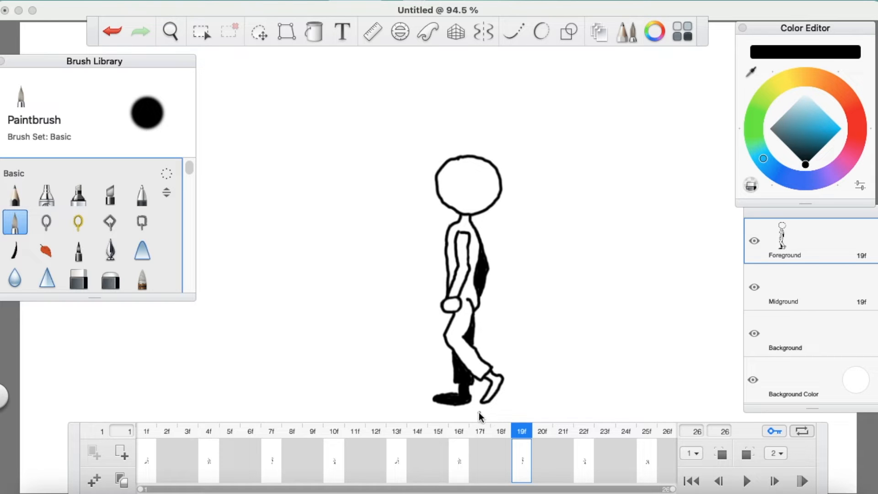
Compare the pose in frame 10 with the poses in frames 7 and 22
{"action": "left_click", "coordinate": [335, 433]}
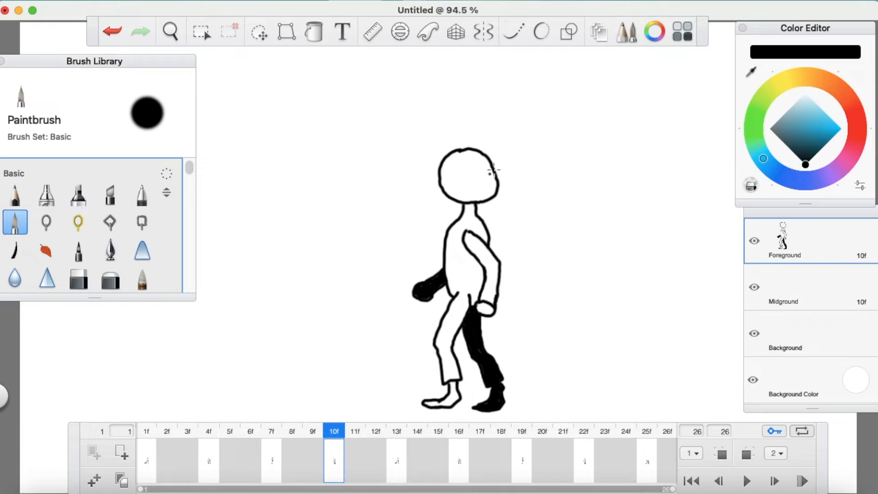
{"action": "left_click", "coordinate": [272, 431]}
{"action": "left_click", "coordinate": [334, 432]}
{"action": "left_click", "coordinate": [416, 290]}
{"action": "left_click", "coordinate": [580, 444]}
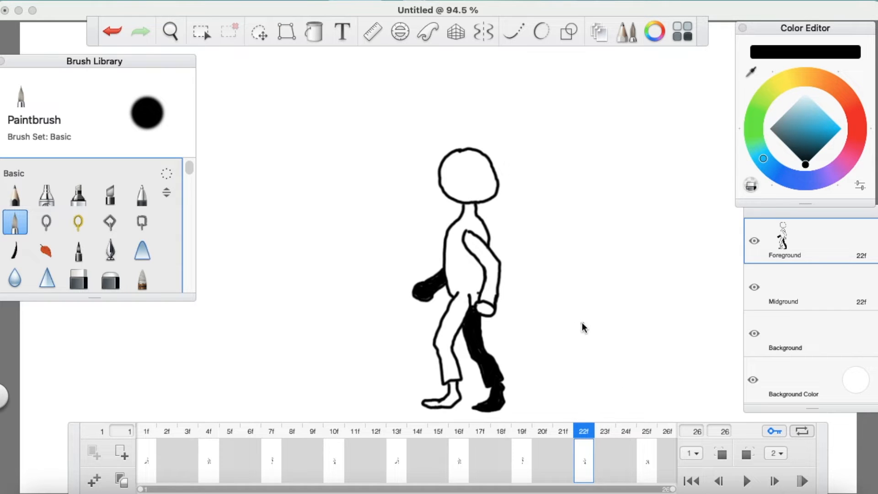
Compare the final contact pose in frame 25 with the starting pose in frame 1
{"action": "left_click", "coordinate": [646, 432]}
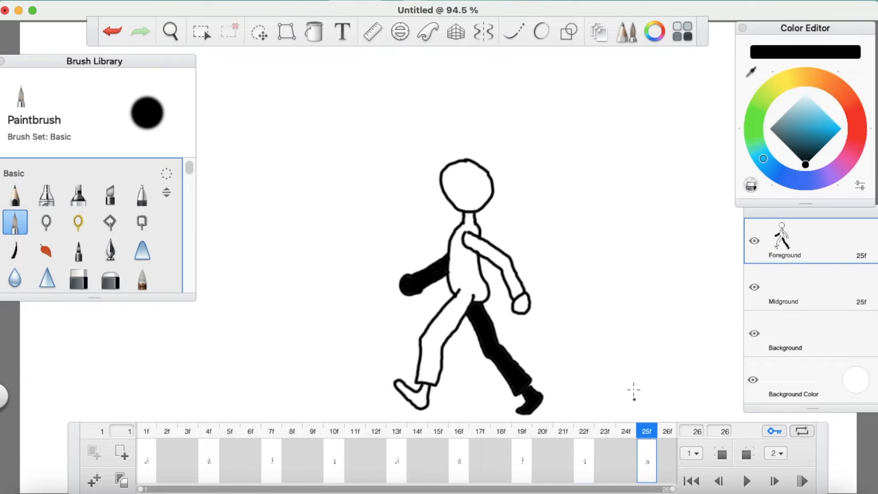
{"action": "left_click", "coordinate": [148, 432]}
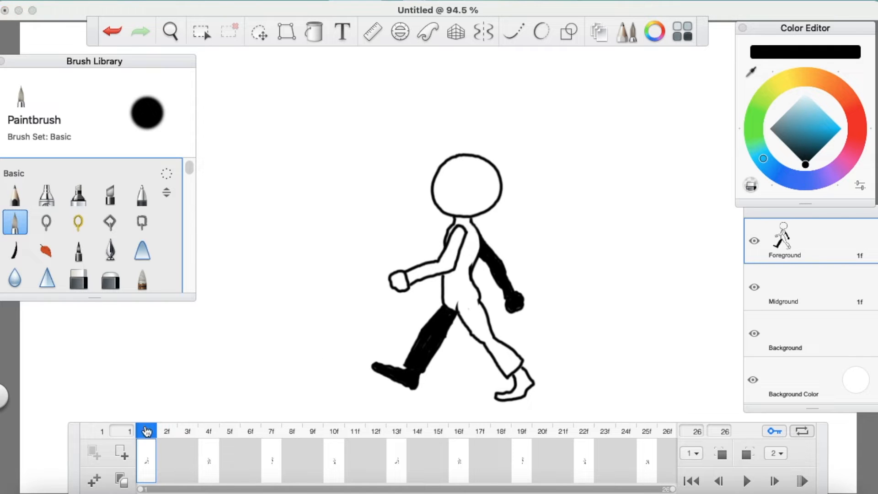
{"action": "left_click", "coordinate": [647, 431]}
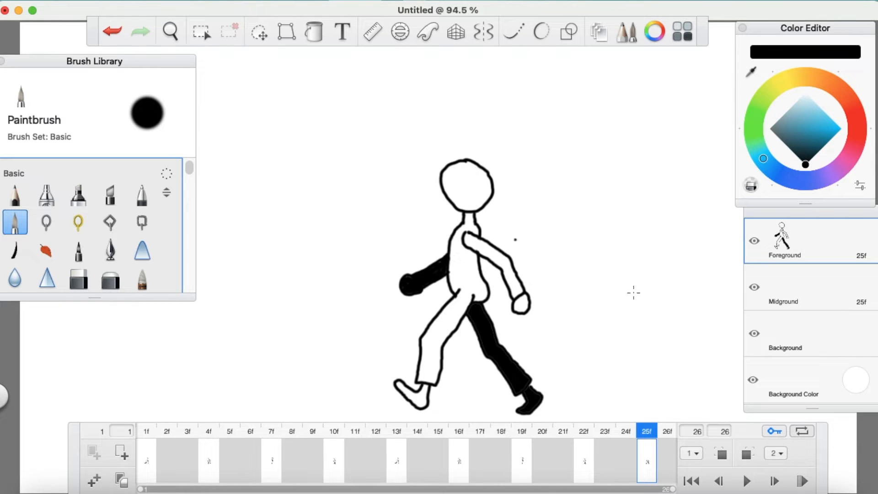
Play the walk cycle from frame 1 to review its motion and stop the playback
{"action": "left_click", "coordinate": [147, 441]}
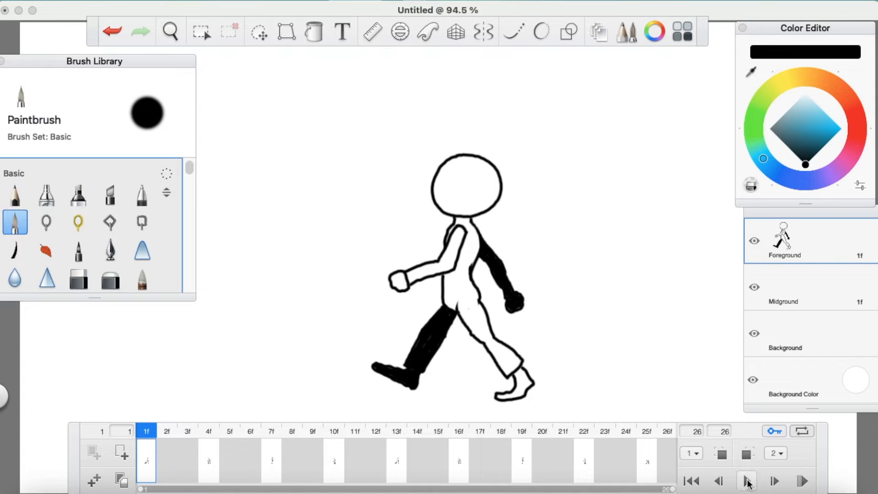
{"action": "left_click", "coordinate": [747, 481]}
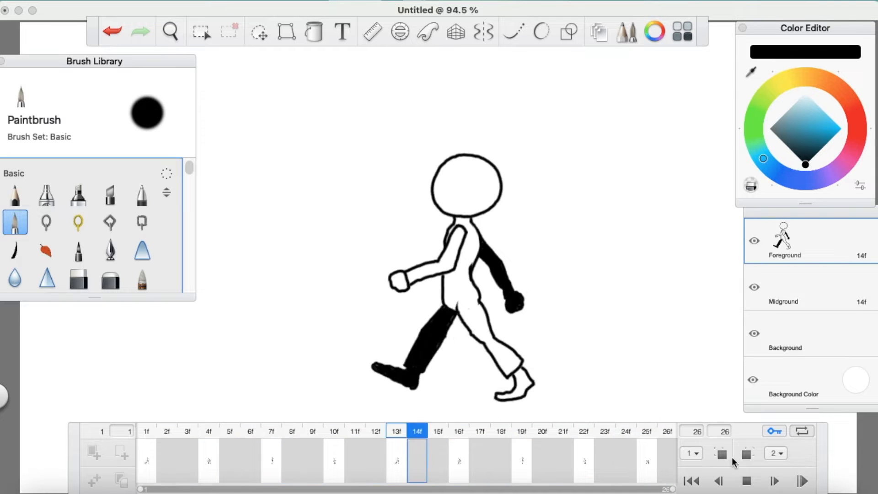
{"action": "left_click", "coordinate": [747, 482]}
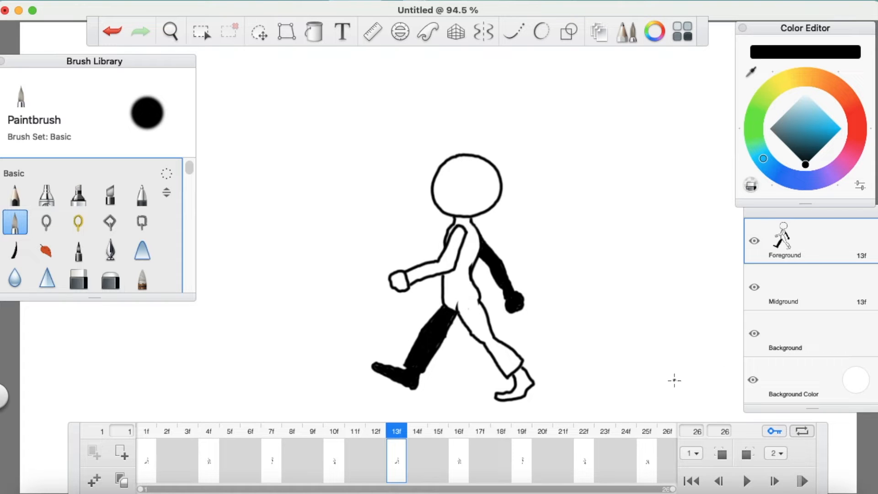
Add a blank keyframe at frame 2, right after the first contact pose
{"action": "left_click", "coordinate": [147, 434]}
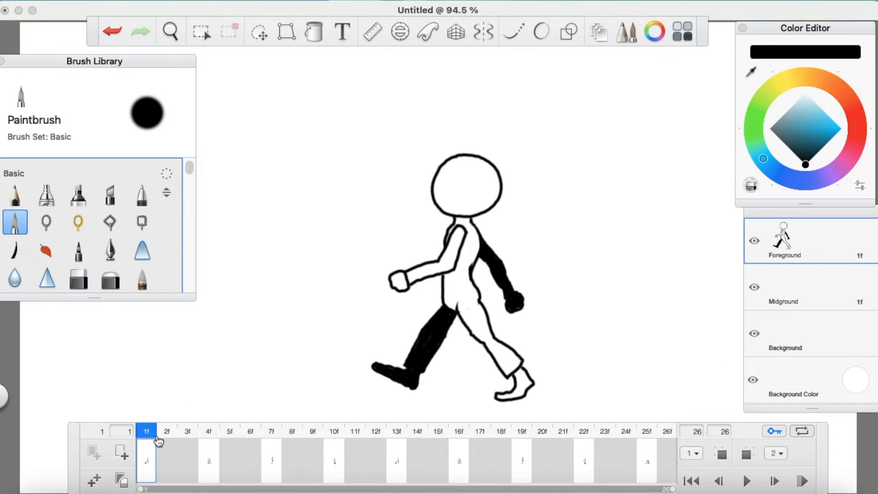
{"action": "left_click", "coordinate": [168, 437]}
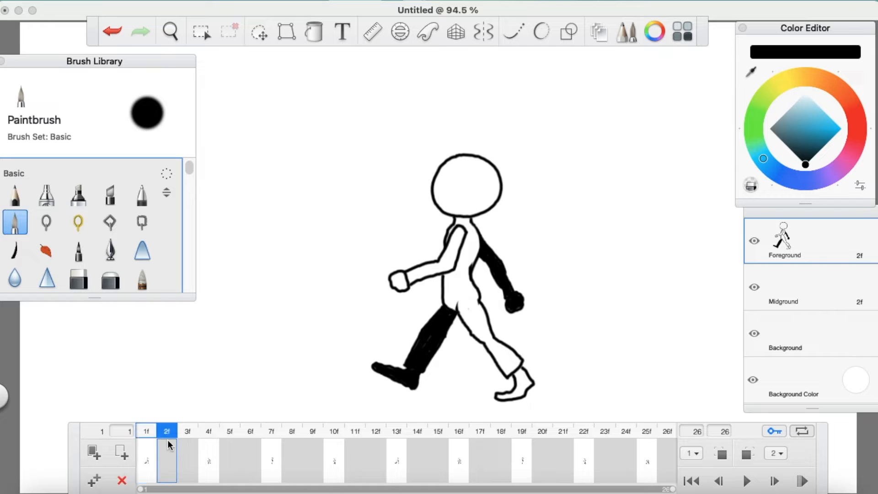
{"action": "left_click", "coordinate": [101, 457]}
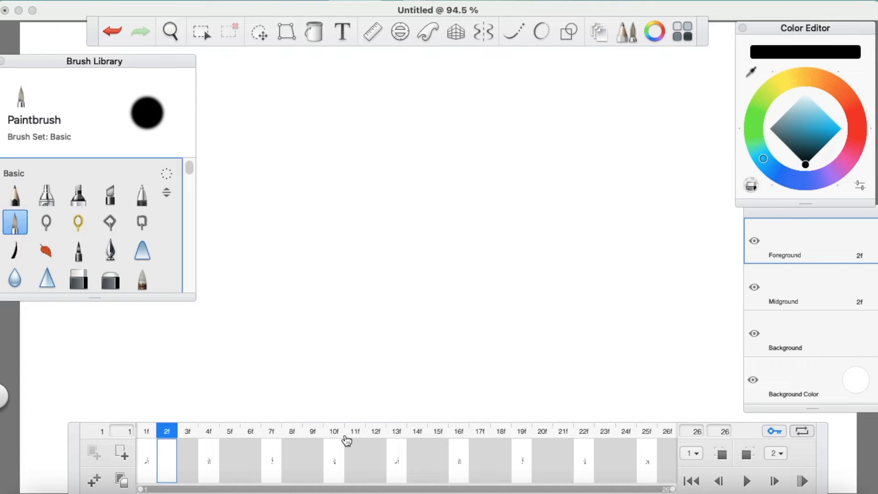
Turn on onion skinning at frame 2 for 1 previous and 1 following keyframe
{"action": "left_click", "coordinate": [695, 454]}
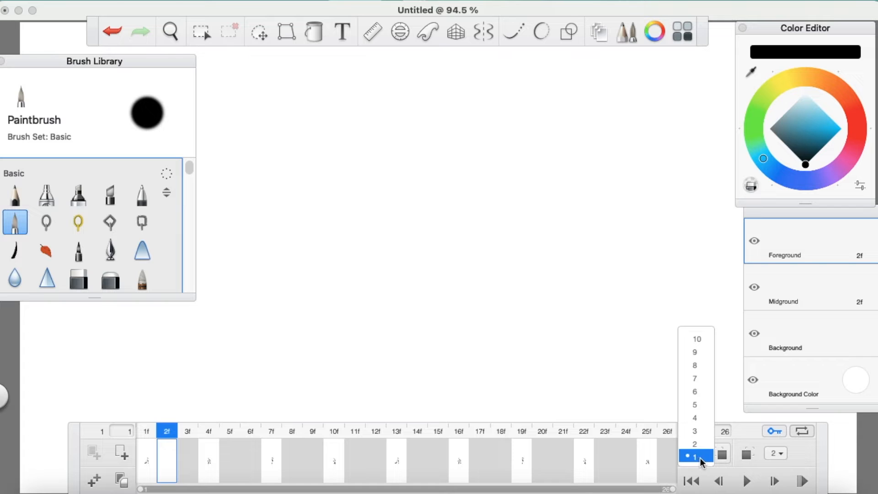
{"action": "left_click", "coordinate": [698, 456]}
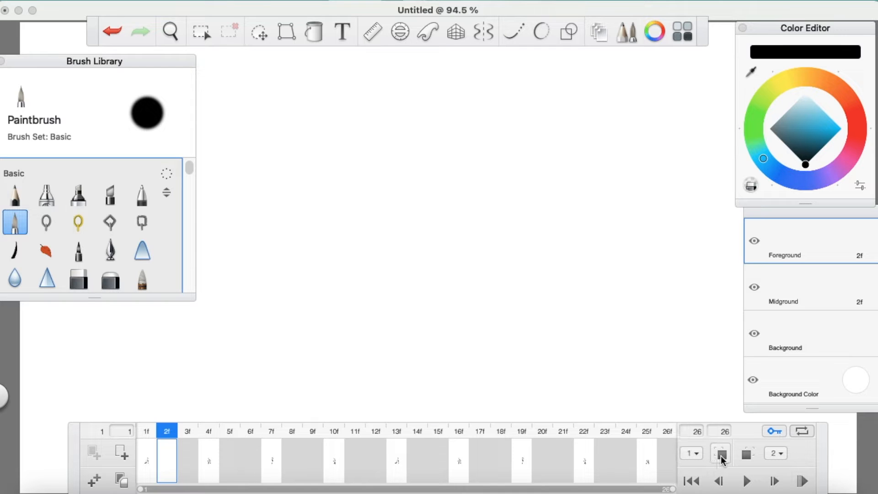
{"action": "left_click", "coordinate": [720, 454]}
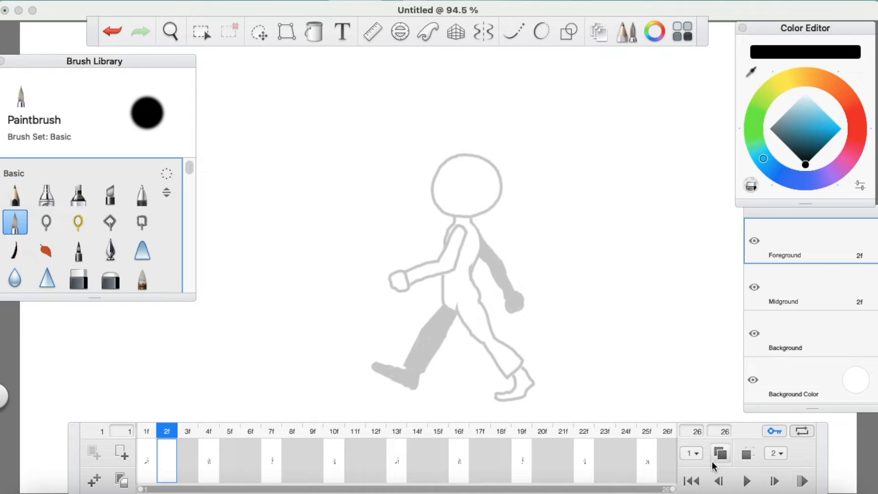
{"action": "left_click", "coordinate": [777, 454]}
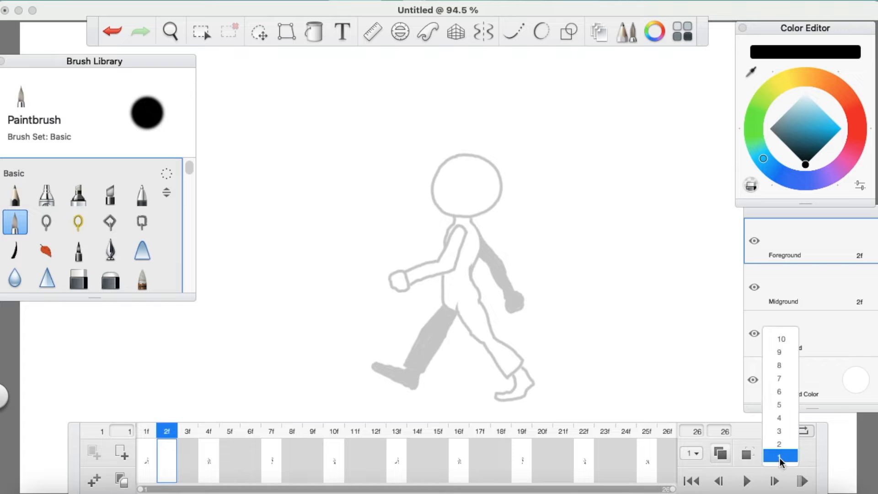
{"action": "left_click", "coordinate": [780, 457]}
{"action": "left_click", "coordinate": [750, 455]}
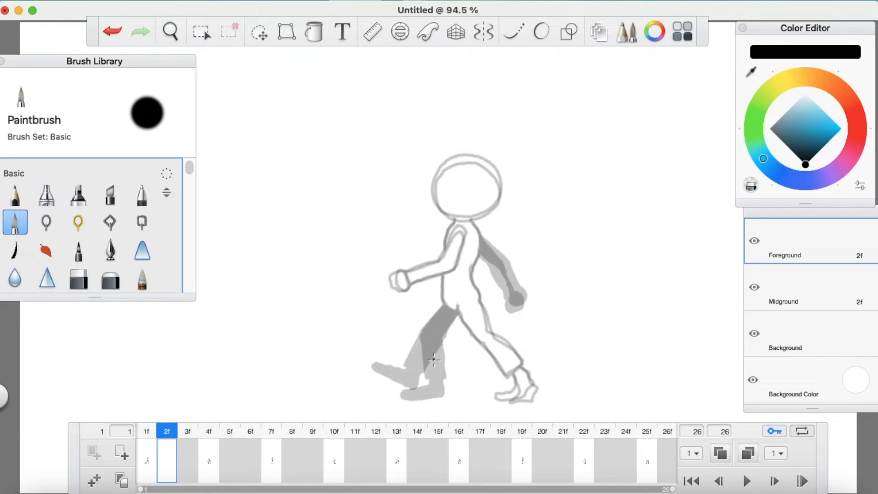
{"action": "left_click", "coordinate": [748, 454]}
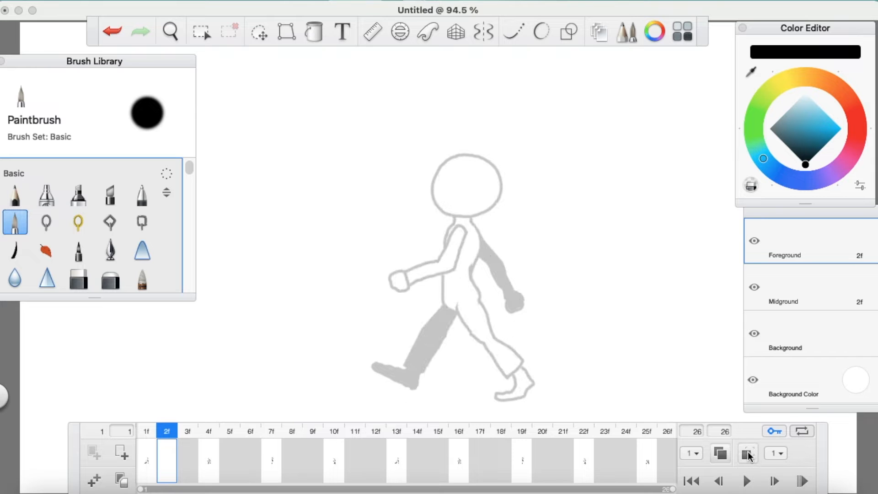
{"action": "left_click", "coordinate": [749, 454]}
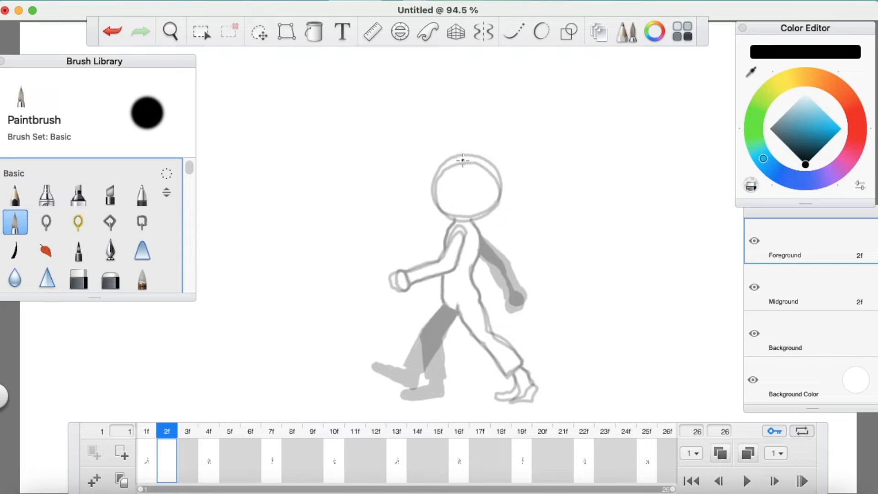
Trace the head, neck, torso and near front arm with its hand in frame 2, midway between the onion-skinned poses
{"action": "mouse_move", "coordinate": [451, 161]}
{"action": "left_mouse_down"}
{"action": "mouse_move", "coordinate": [432, 191]}
{"action": "mouse_move", "coordinate": [466, 218]}
{"action": "mouse_move", "coordinate": [496, 204]}
{"action": "mouse_move", "coordinate": [491, 180]}
{"action": "mouse_move", "coordinate": [461, 160]}
{"action": "left_mouse_up"}
{"action": "left_click_drag", "start_coordinate": [458, 213], "coordinate": [446, 244]}
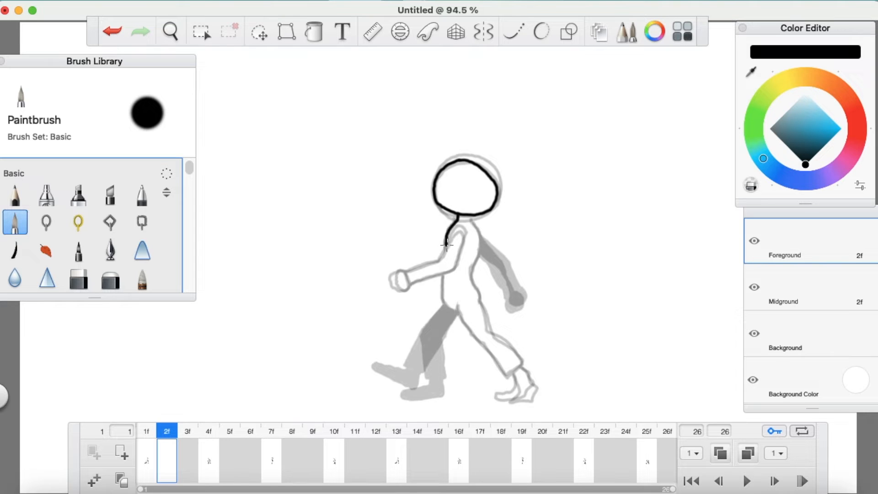
{"action": "mouse_move", "coordinate": [471, 214]}
{"action": "left_mouse_down"}
{"action": "mouse_move", "coordinate": [480, 302]}
{"action": "mouse_move", "coordinate": [444, 304]}
{"action": "mouse_move", "coordinate": [443, 277]}
{"action": "left_mouse_up"}
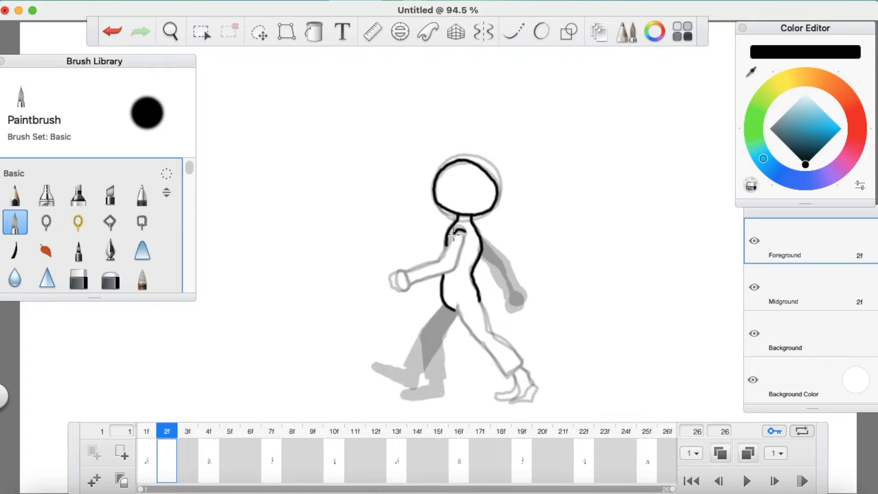
{"action": "mouse_move", "coordinate": [429, 263]}
{"action": "left_mouse_down"}
{"action": "mouse_move", "coordinate": [404, 272]}
{"action": "mouse_move", "coordinate": [406, 285]}
{"action": "mouse_move", "coordinate": [454, 271]}
{"action": "mouse_move", "coordinate": [463, 237]}
{"action": "left_mouse_up"}
{"action": "mouse_move", "coordinate": [403, 273]}
{"action": "left_mouse_down"}
{"action": "mouse_move", "coordinate": [393, 272]}
{"action": "mouse_move", "coordinate": [393, 283]}
{"action": "mouse_move", "coordinate": [406, 284]}
{"action": "left_mouse_up"}
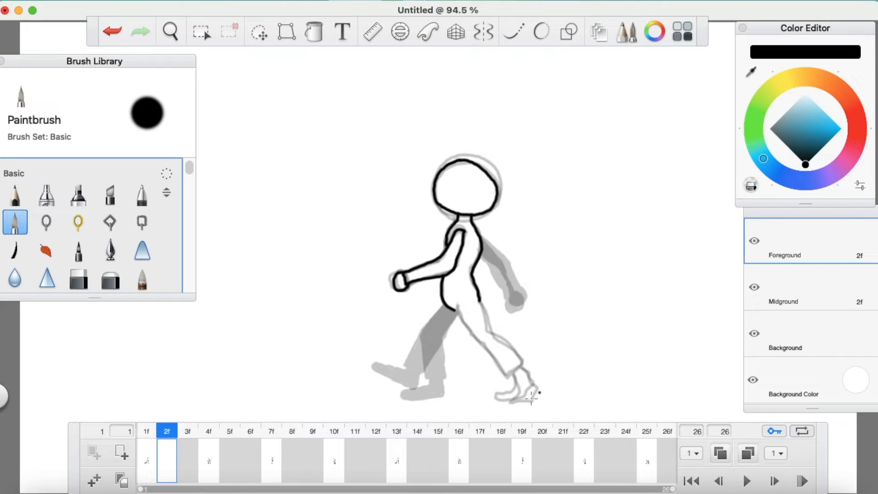
Outline the near trailing leg and its foot in frame 2, checking against the onion skin of the following pose
{"action": "left_click", "coordinate": [748, 453]}
{"action": "left_click", "coordinate": [748, 453]}
{"action": "left_click_drag", "start_coordinate": [456, 306], "coordinate": [493, 356]}
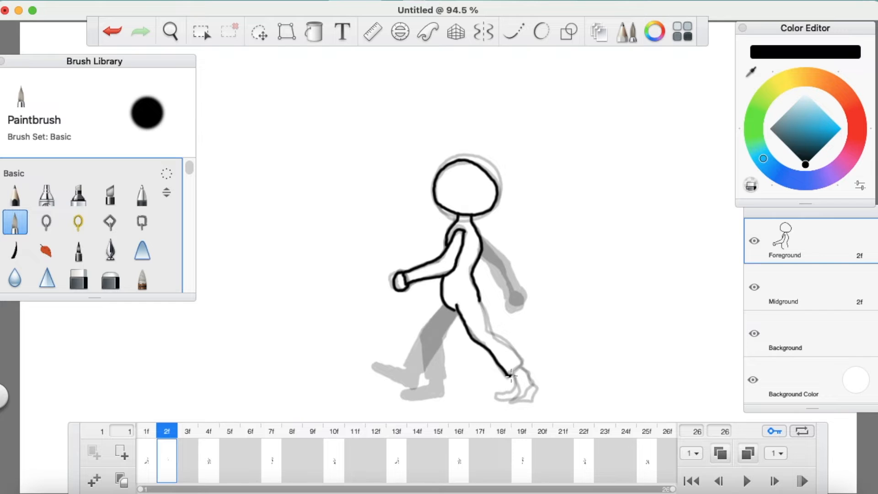
{"action": "mouse_move", "coordinate": [522, 363]}
{"action": "left_mouse_down"}
{"action": "mouse_move", "coordinate": [492, 334]}
{"action": "mouse_move", "coordinate": [478, 302]}
{"action": "left_mouse_up"}
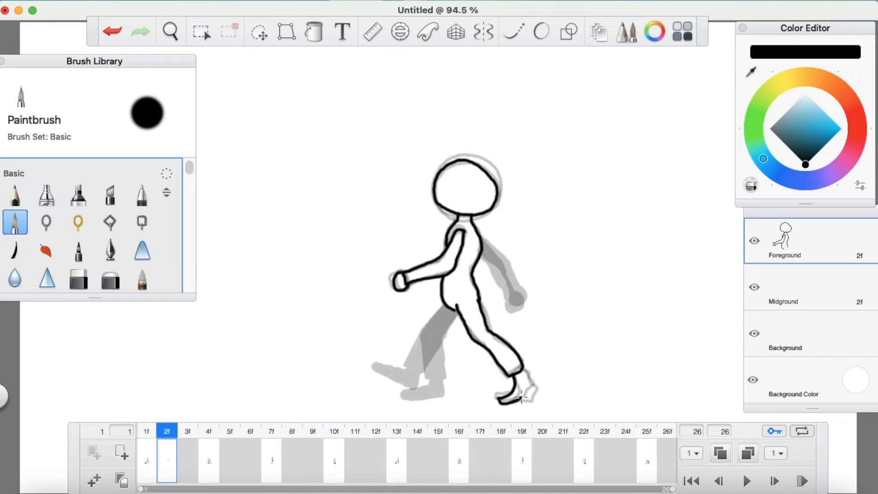
{"action": "left_click_drag", "start_coordinate": [527, 387], "coordinate": [522, 371]}
Outline the far leading leg with its lowered foot and the far arm with its hand in frame 2
{"action": "left_click_drag", "start_coordinate": [440, 312], "coordinate": [411, 364]}
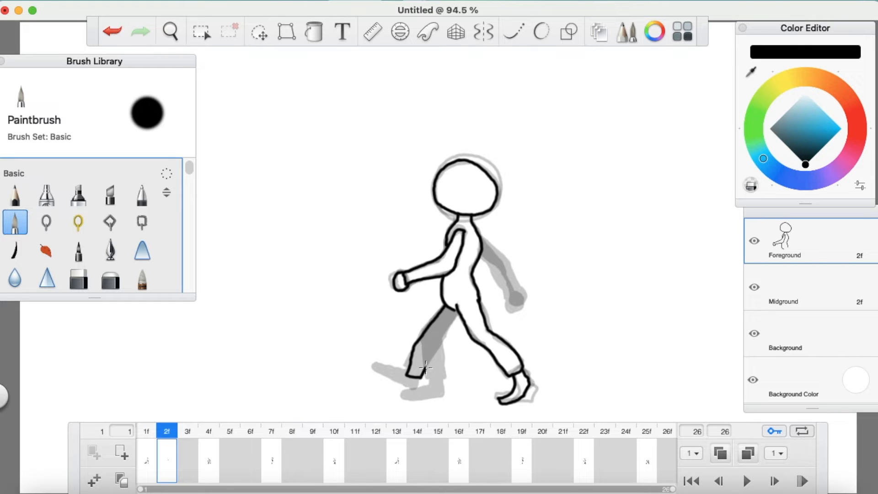
{"action": "left_click_drag", "start_coordinate": [431, 358], "coordinate": [457, 312]}
{"action": "left_click_drag", "start_coordinate": [410, 381], "coordinate": [381, 380]}
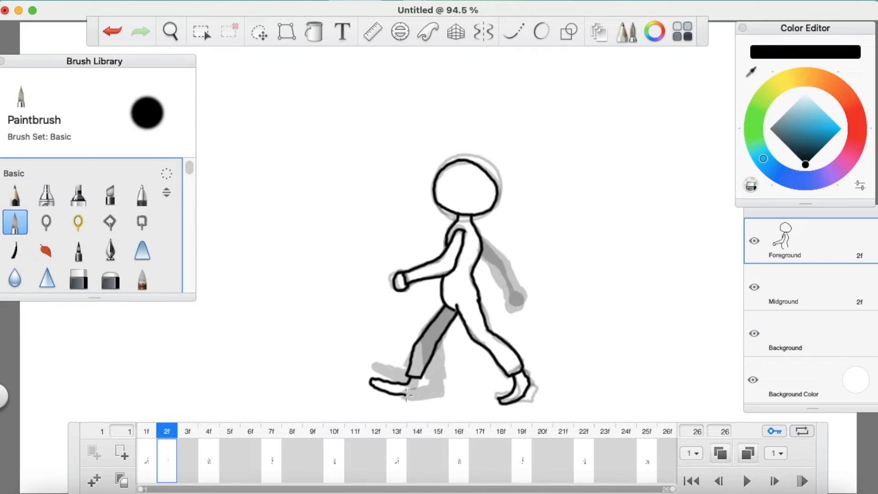
{"action": "left_click_drag", "start_coordinate": [414, 392], "coordinate": [417, 379]}
{"action": "mouse_move", "coordinate": [500, 280]}
{"action": "left_mouse_down"}
{"action": "mouse_move", "coordinate": [509, 295]}
{"action": "mouse_move", "coordinate": [515, 284]}
{"action": "mouse_move", "coordinate": [482, 237]}
{"action": "left_mouse_up"}
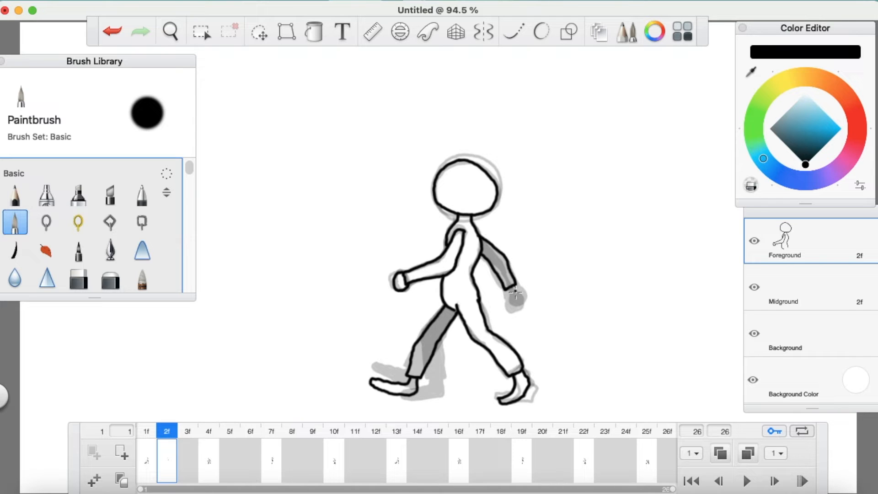
{"action": "mouse_move", "coordinate": [512, 303]}
{"action": "left_mouse_down"}
{"action": "mouse_move", "coordinate": [524, 292]}
{"action": "mouse_move", "coordinate": [512, 281]}
{"action": "left_mouse_up"}
Fill the far leg, foot, arm and hand in frame 2 with solid black
{"action": "left_click", "coordinate": [314, 32]}
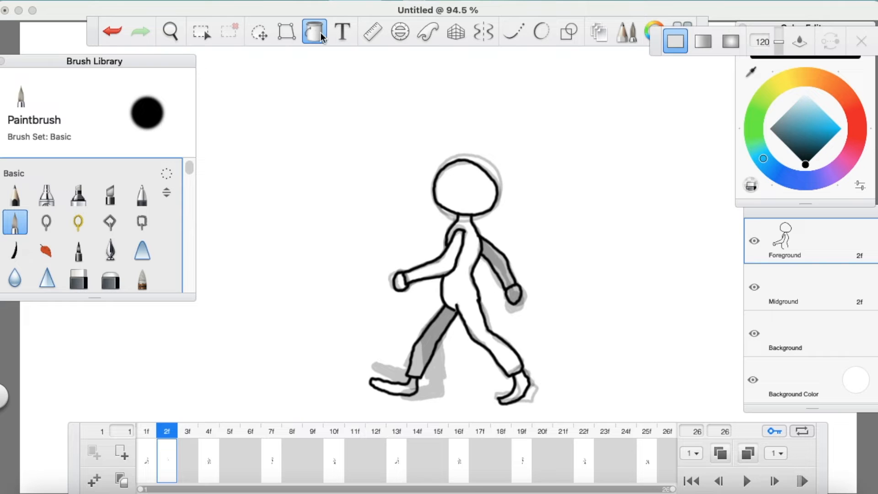
{"action": "left_click", "coordinate": [428, 348]}
{"action": "left_click", "coordinate": [407, 389]}
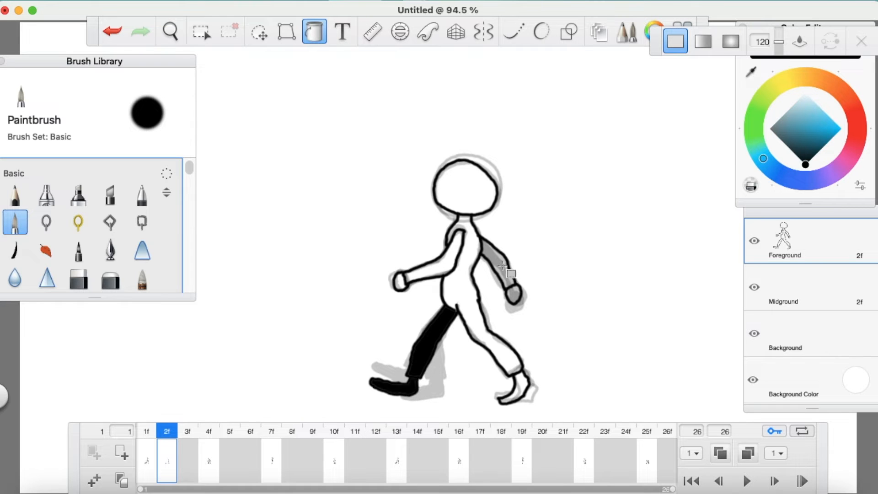
{"action": "left_click", "coordinate": [507, 272]}
{"action": "left_click", "coordinate": [516, 298]}
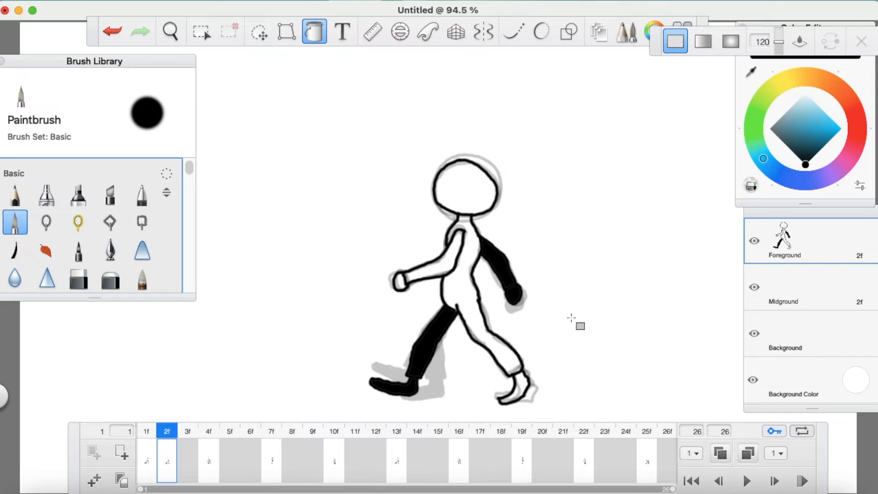
Duplicate the frame 2 drawing and move the copy to frame 14
{"action": "left_click", "coordinate": [94, 479]}
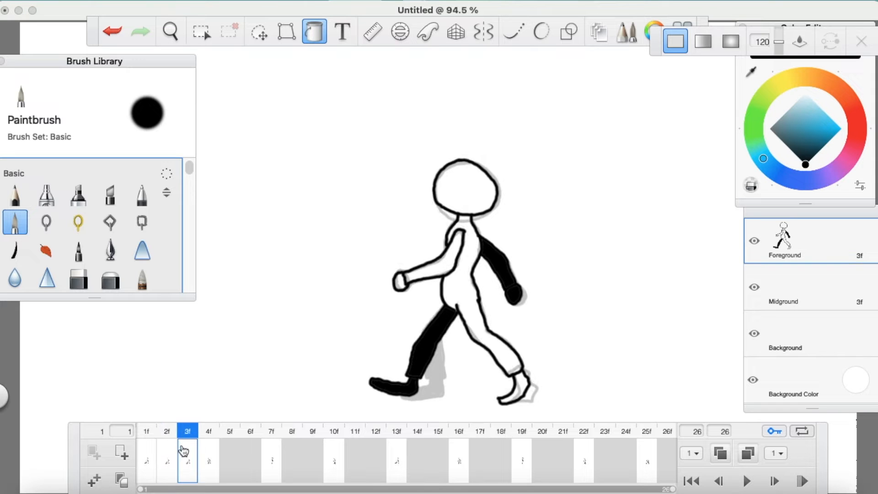
{"action": "left_click_drag", "start_coordinate": [188, 455], "coordinate": [408, 459]}
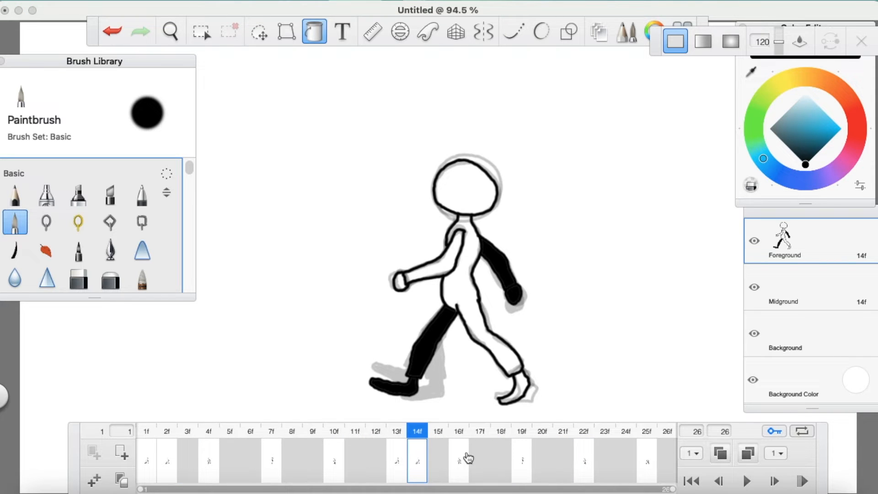
Play the walk cycle from frame 1 to review the new in-between drawings, and stop the playback
{"action": "left_click", "coordinate": [147, 435]}
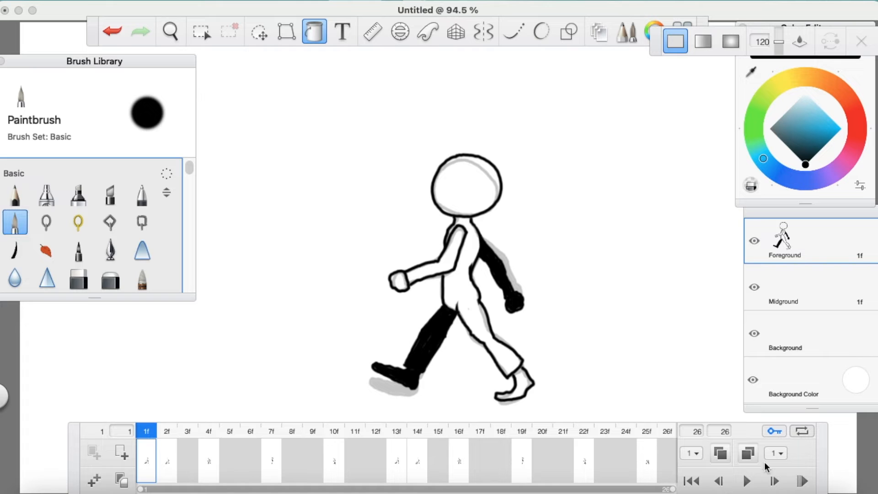
{"action": "left_click", "coordinate": [749, 481]}
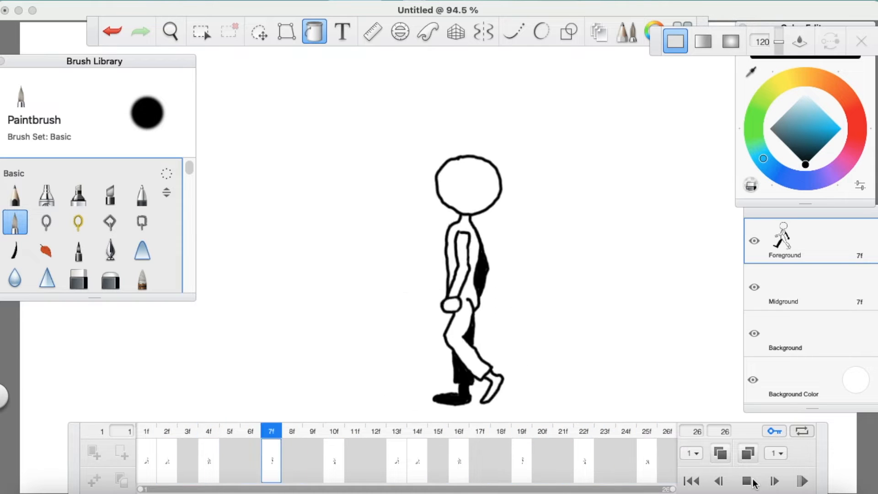
{"action": "left_click", "coordinate": [749, 481]}
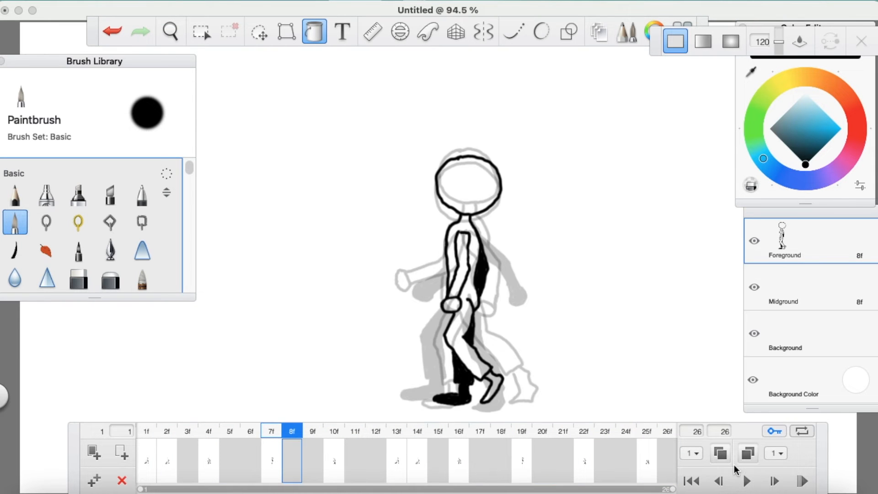
Add a blank keyframe at frame 3 and switch back to the Paintbrush
{"action": "left_click", "coordinate": [187, 431]}
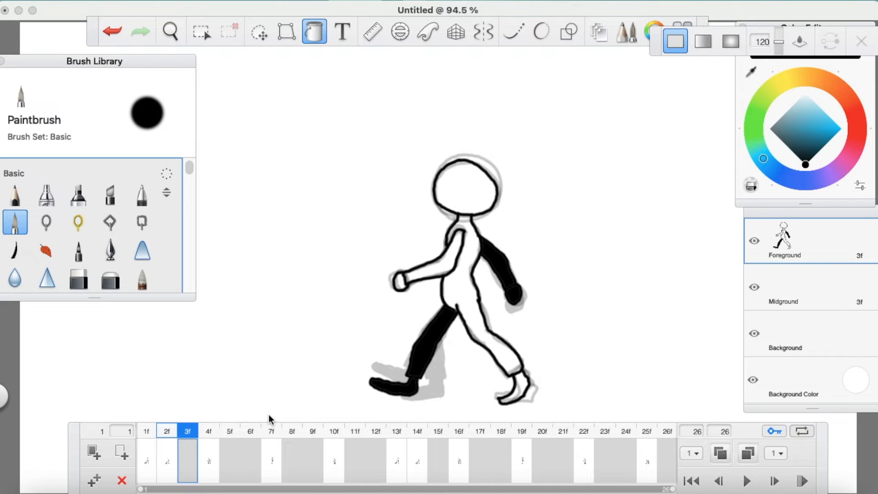
{"action": "left_click", "coordinate": [96, 454]}
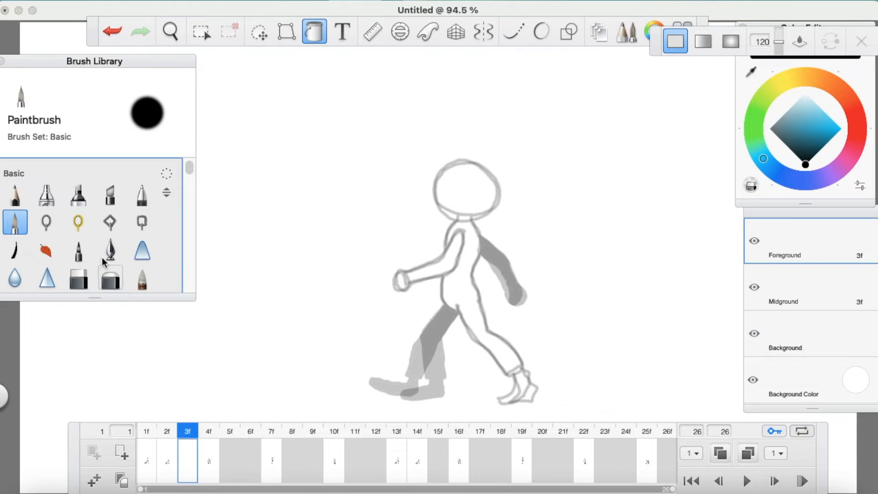
{"action": "left_click", "coordinate": [20, 228]}
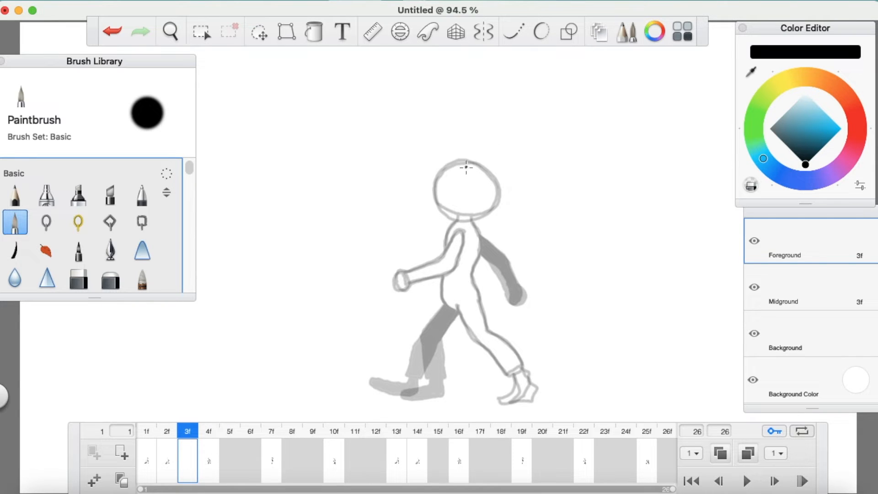
Draw the head, neck, torso and near trailing leg in frame 3, between the onion-skinned poses of frames 2 and 4
{"action": "mouse_move", "coordinate": [461, 161]}
{"action": "left_mouse_down"}
{"action": "mouse_move", "coordinate": [437, 185]}
{"action": "mouse_move", "coordinate": [437, 201]}
{"action": "mouse_move", "coordinate": [451, 214]}
{"action": "mouse_move", "coordinate": [491, 207]}
{"action": "mouse_move", "coordinate": [492, 183]}
{"action": "mouse_move", "coordinate": [464, 162]}
{"action": "left_mouse_up"}
{"action": "left_click_drag", "start_coordinate": [451, 230], "coordinate": [445, 247]}
{"action": "mouse_move", "coordinate": [443, 277]}
{"action": "left_mouse_down"}
{"action": "mouse_move", "coordinate": [443, 304]}
{"action": "mouse_move", "coordinate": [467, 332]}
{"action": "mouse_move", "coordinate": [509, 374]}
{"action": "mouse_move", "coordinate": [526, 364]}
{"action": "mouse_move", "coordinate": [488, 324]}
{"action": "mouse_move", "coordinate": [472, 271]}
{"action": "mouse_move", "coordinate": [477, 231]}
{"action": "mouse_move", "coordinate": [463, 217]}
{"action": "left_mouse_up"}
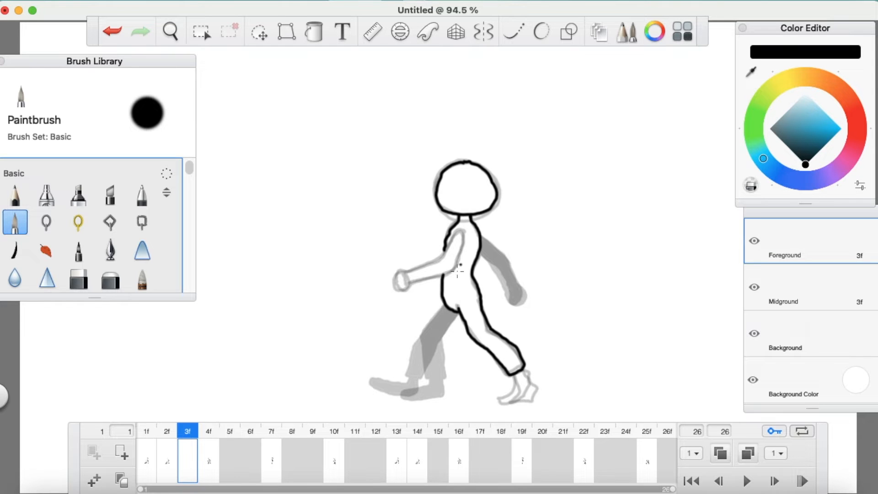
Outline the far leg and foot, the far arm and hand, and the near trailing foot in frame 3
{"action": "mouse_move", "coordinate": [445, 305]}
{"action": "left_mouse_down"}
{"action": "mouse_move", "coordinate": [421, 350]}
{"action": "mouse_move", "coordinate": [434, 377]}
{"action": "left_mouse_up"}
{"action": "left_click_drag", "start_coordinate": [441, 344], "coordinate": [454, 322]}
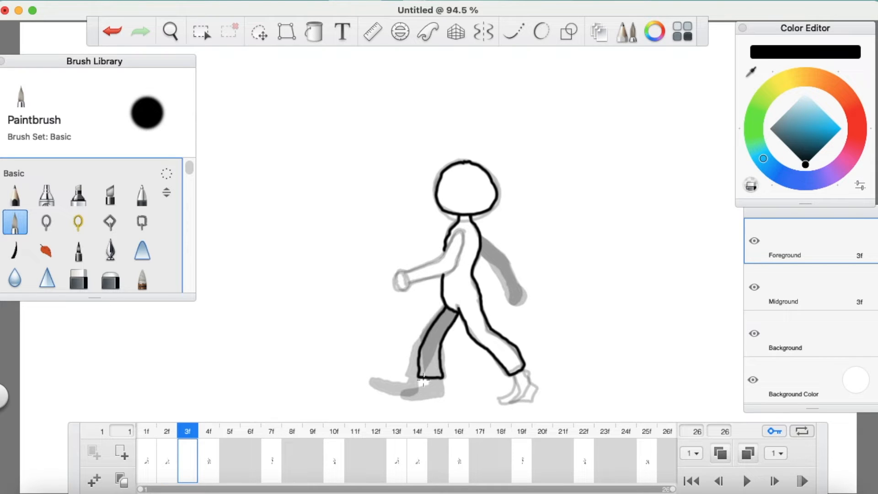
{"action": "mouse_move", "coordinate": [420, 386]}
{"action": "left_mouse_down"}
{"action": "mouse_move", "coordinate": [387, 389]}
{"action": "mouse_move", "coordinate": [387, 398]}
{"action": "mouse_move", "coordinate": [432, 381]}
{"action": "left_mouse_up"}
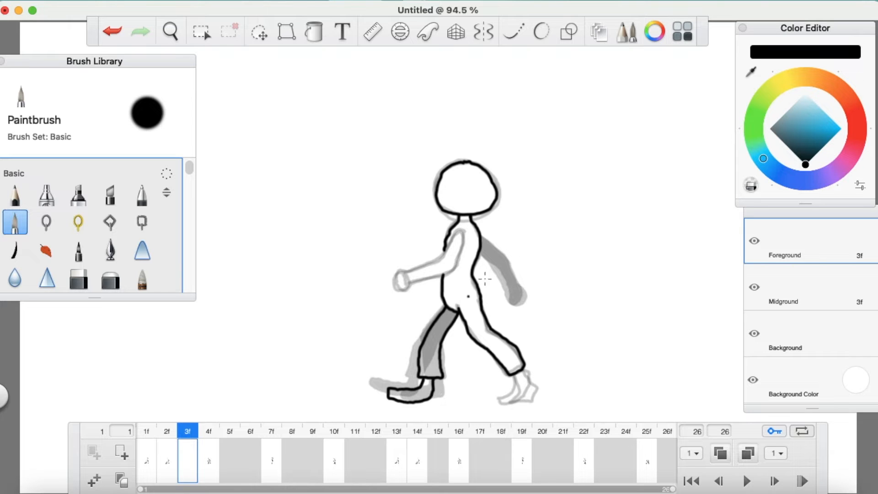
{"action": "mouse_move", "coordinate": [479, 253]}
{"action": "left_mouse_down"}
{"action": "mouse_move", "coordinate": [507, 292]}
{"action": "mouse_move", "coordinate": [518, 287]}
{"action": "mouse_move", "coordinate": [495, 238]}
{"action": "left_mouse_up"}
{"action": "mouse_move", "coordinate": [509, 290]}
{"action": "left_mouse_down"}
{"action": "mouse_move", "coordinate": [507, 303]}
{"action": "mouse_move", "coordinate": [526, 295]}
{"action": "mouse_move", "coordinate": [515, 284]}
{"action": "left_mouse_up"}
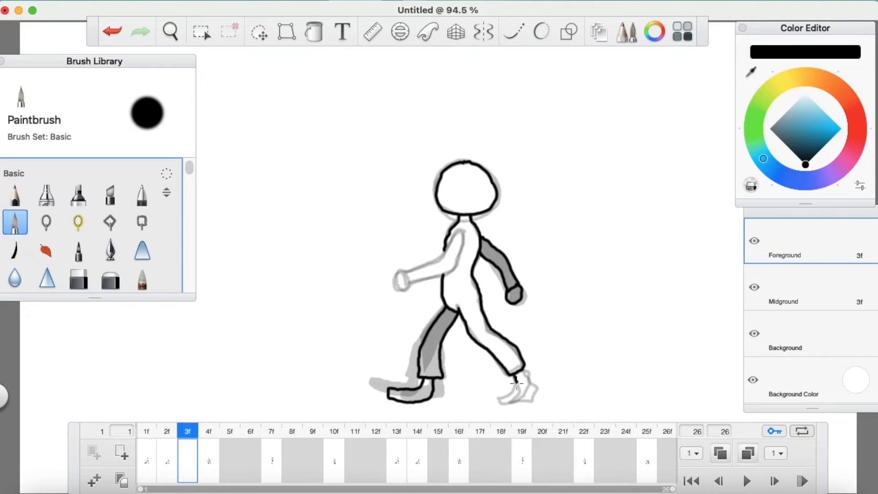
{"action": "mouse_move", "coordinate": [517, 391]}
{"action": "left_mouse_down"}
{"action": "mouse_move", "coordinate": [508, 405]}
{"action": "mouse_move", "coordinate": [522, 404]}
{"action": "left_mouse_up"}
{"action": "left_click_drag", "start_coordinate": [529, 387], "coordinate": [524, 372]}
Fill the far leg, foot, arm and hand in frame 3 with solid black
{"action": "left_click", "coordinate": [314, 33]}
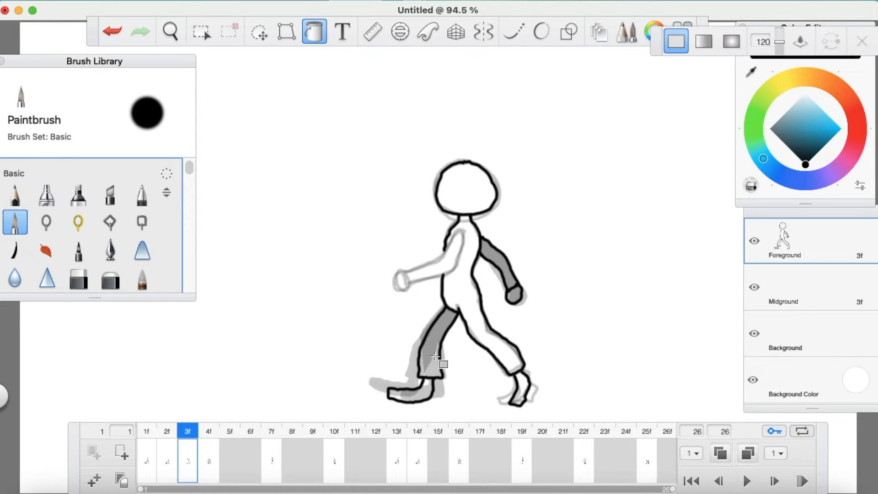
{"action": "left_click", "coordinate": [436, 353]}
{"action": "left_click", "coordinate": [425, 392]}
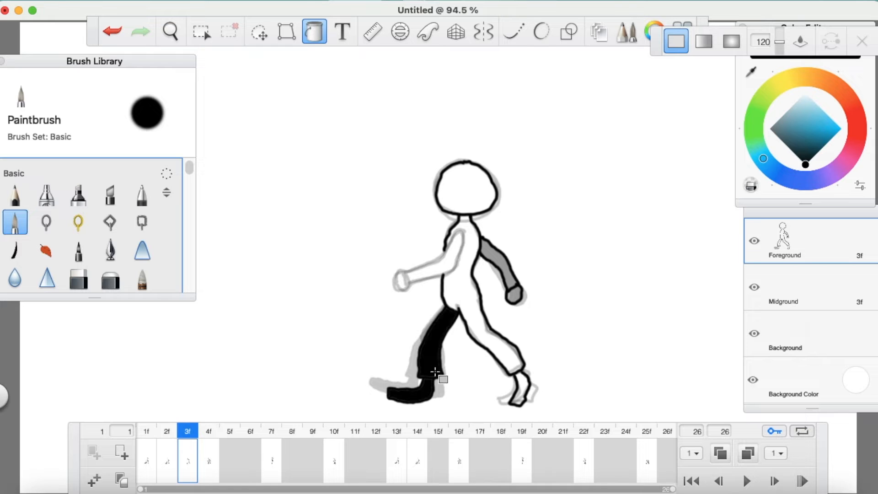
{"action": "left_click", "coordinate": [514, 295]}
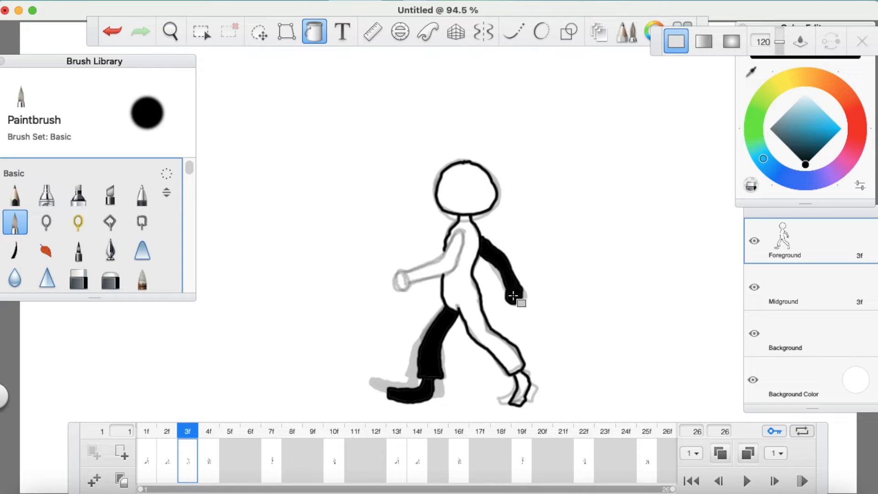
Duplicate the frame 3 drawing, move the copy to frame 15, and move the drawing in frame 5 back to frame 4
{"action": "left_click", "coordinate": [19, 231]}
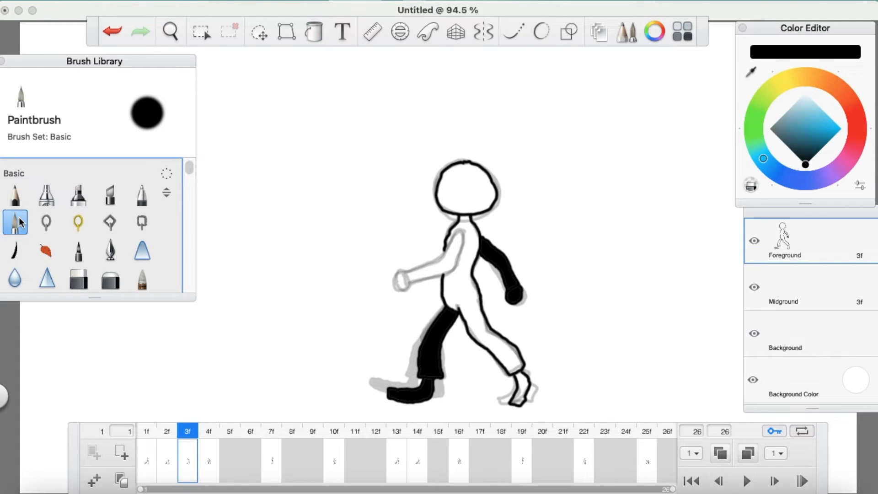
{"action": "left_click", "coordinate": [94, 480]}
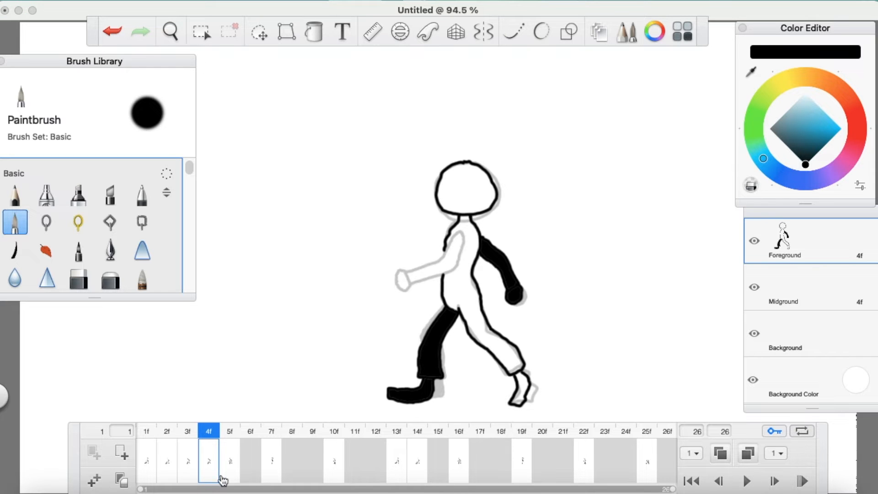
{"action": "left_click_drag", "start_coordinate": [209, 471], "coordinate": [436, 465]}
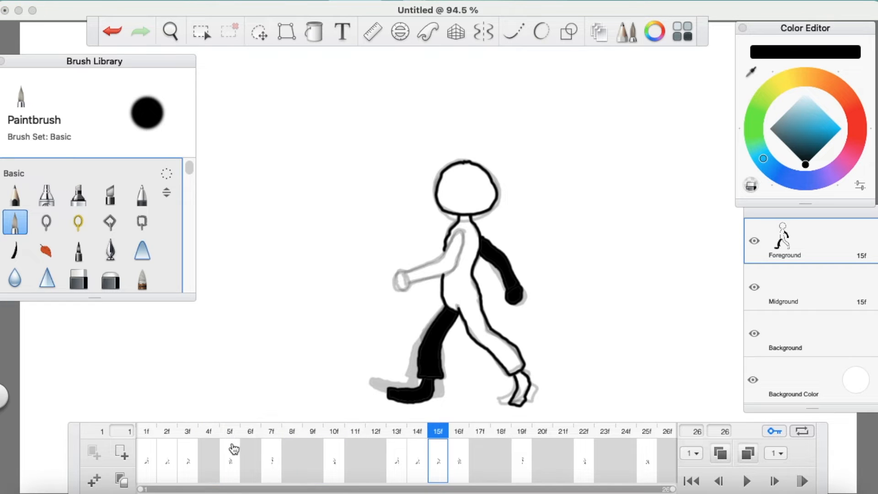
{"action": "left_click", "coordinate": [230, 458]}
{"action": "left_click_drag", "start_coordinate": [231, 457], "coordinate": [211, 461]}
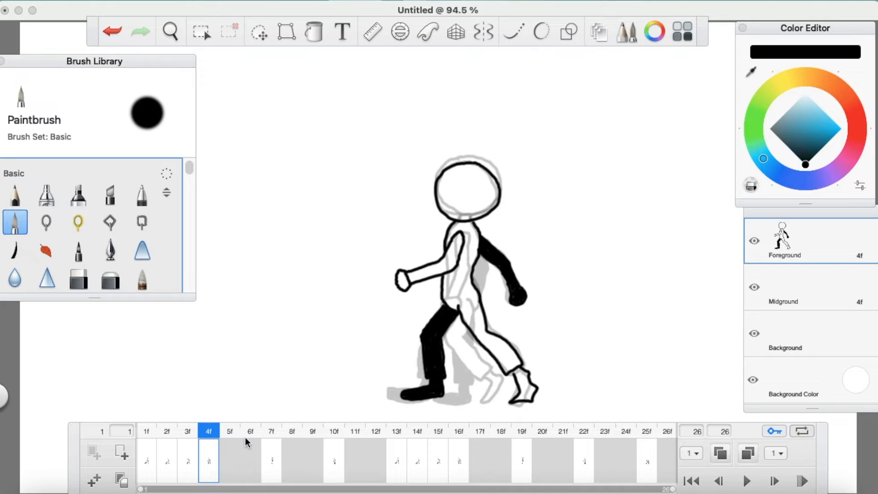
Replay the walk cycle from frame 1 to check the in-betweens at frames 2, 3, 14 and 15, and stop it
{"action": "left_click", "coordinate": [145, 439]}
{"action": "left_click", "coordinate": [746, 480]}
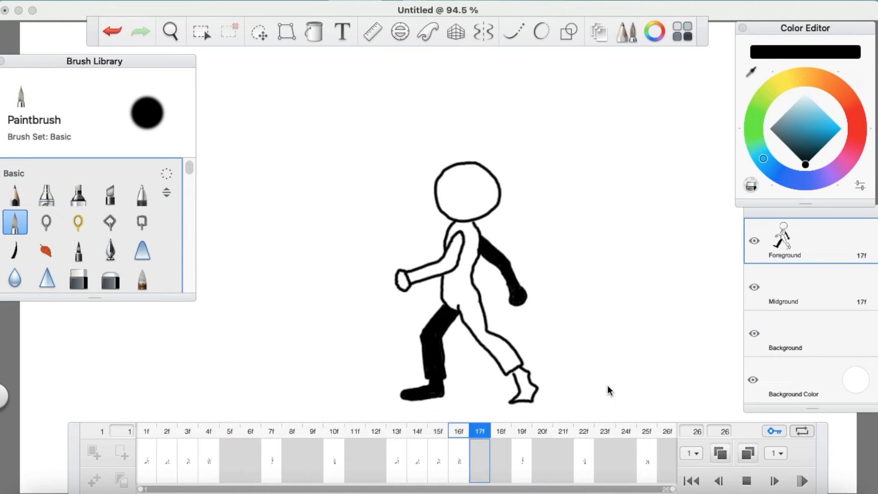
{"action": "left_click", "coordinate": [746, 481]}
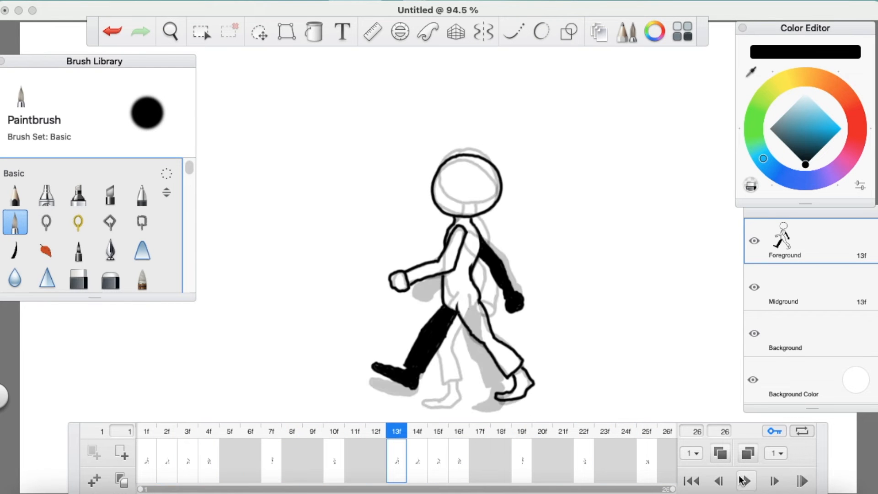
Hide both onion skins at frame 4 and compare the drawings in frames 4 and 7
{"action": "left_click", "coordinate": [230, 433]}
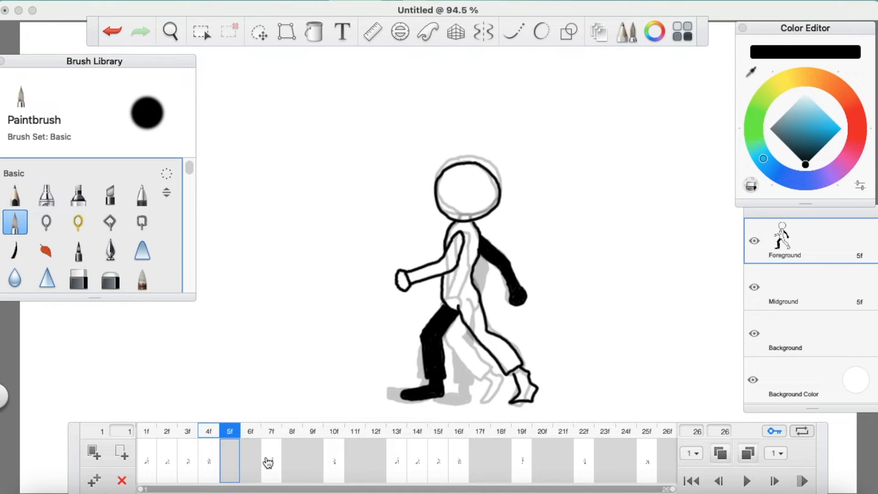
{"action": "left_click", "coordinate": [217, 436]}
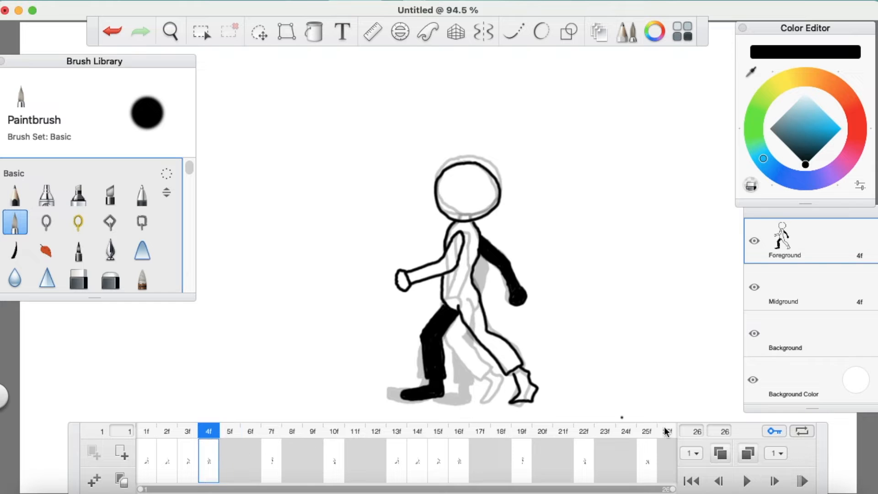
{"action": "left_click", "coordinate": [722, 454]}
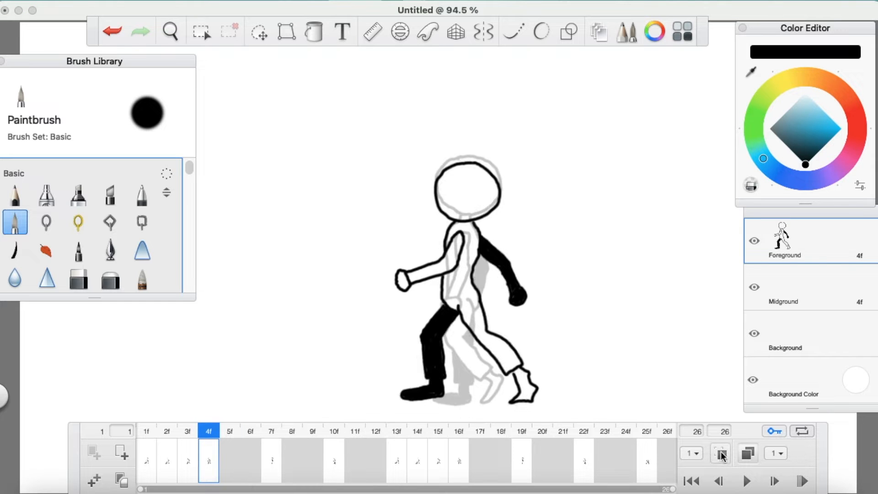
{"action": "left_click", "coordinate": [746, 454]}
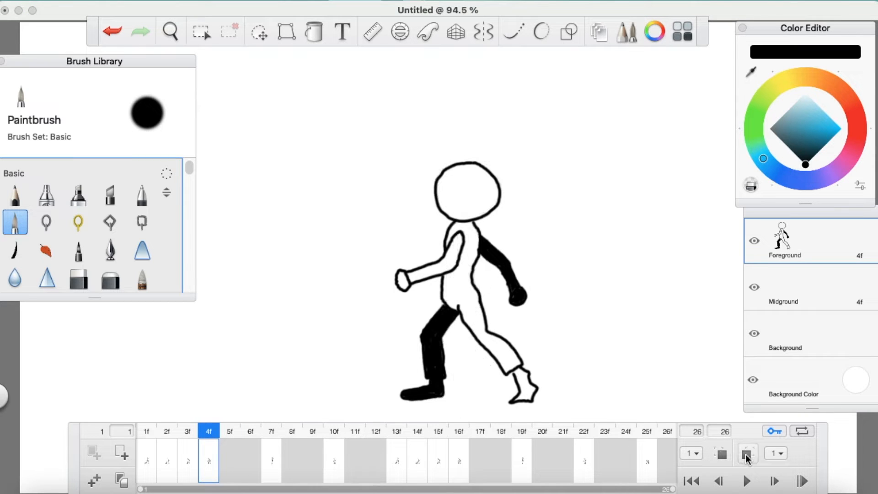
{"action": "left_click", "coordinate": [272, 432]}
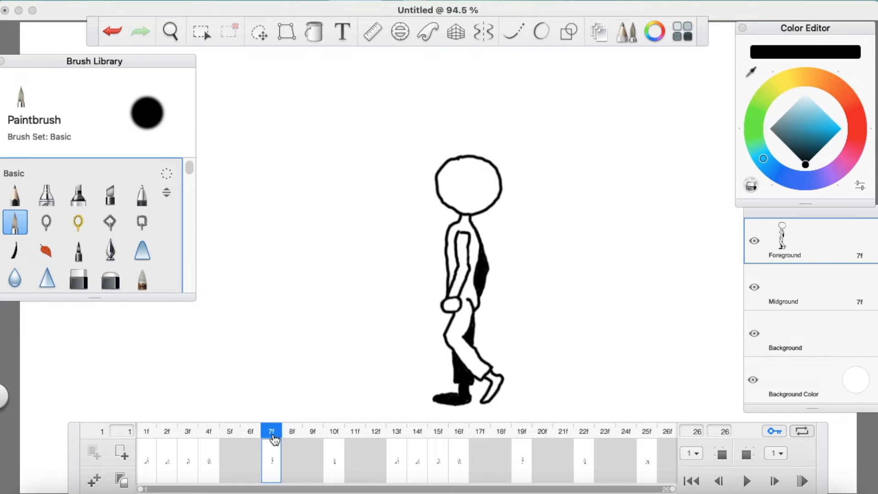
{"action": "left_click", "coordinate": [213, 439]}
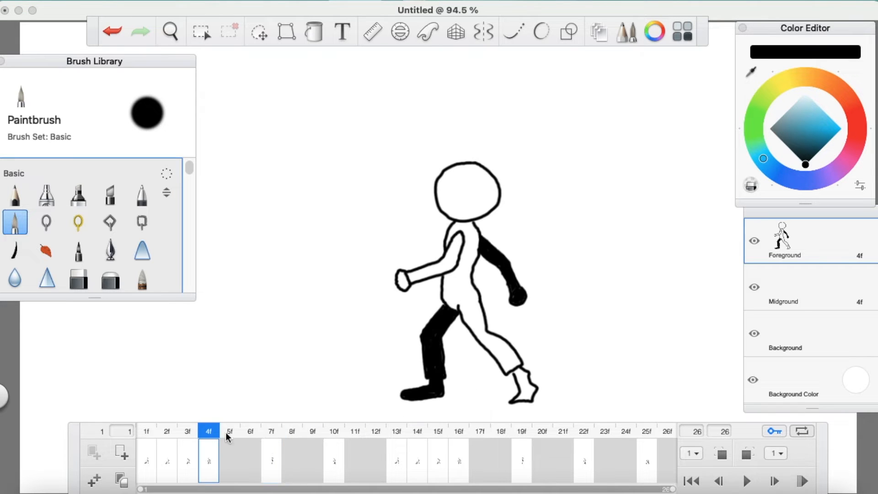
Turn the previous and next onion skins back on and add an empty keyframe at frame 5
{"action": "left_click", "coordinate": [722, 455]}
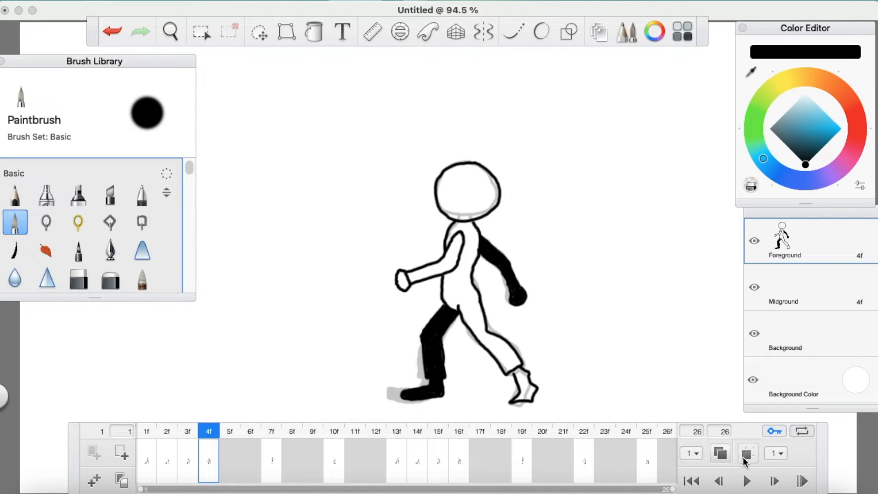
{"action": "left_click", "coordinate": [741, 455]}
{"action": "left_click", "coordinate": [228, 437]}
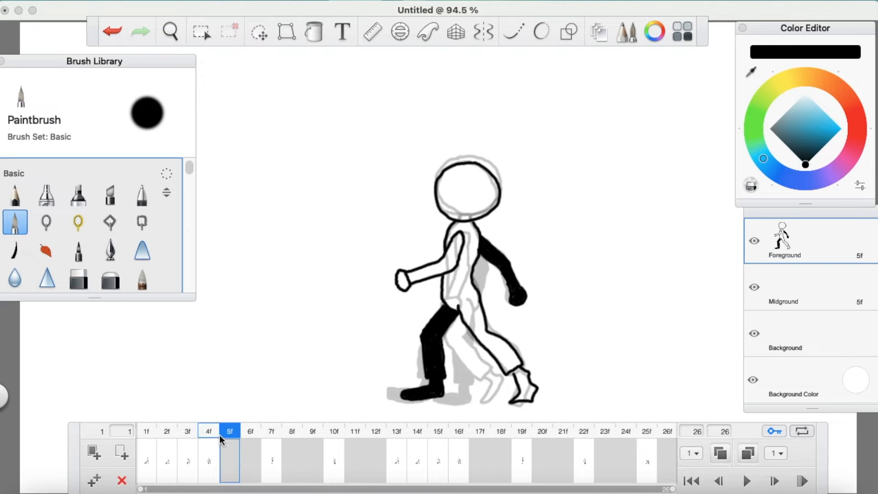
{"action": "left_click", "coordinate": [93, 453]}
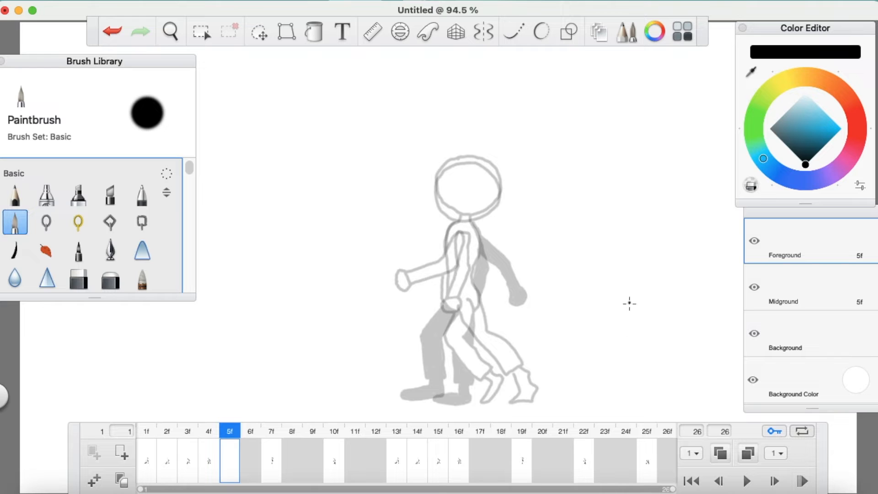
Draw the head outline and the front neck and shoulder line in frame 5, between the two onion-skinned poses
{"action": "left_click", "coordinate": [750, 454]}
{"action": "left_click", "coordinate": [750, 453]}
{"action": "left_click", "coordinate": [750, 454]}
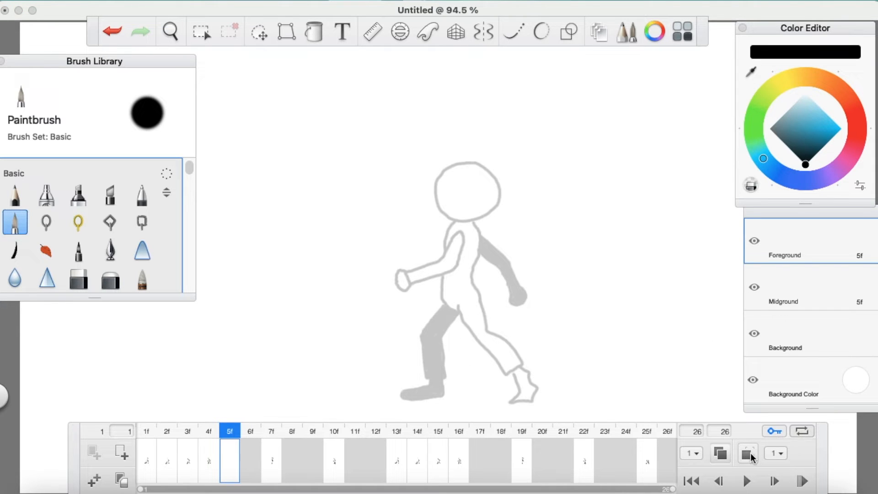
{"action": "left_click", "coordinate": [751, 454]}
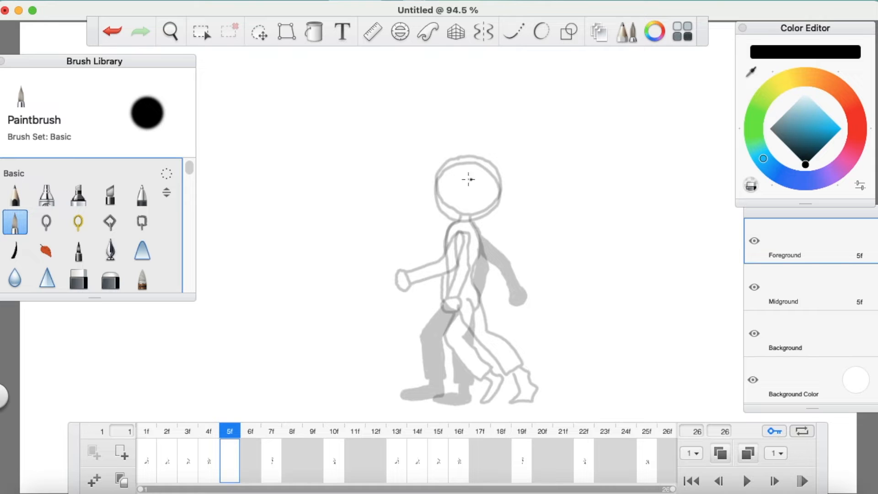
{"action": "mouse_move", "coordinate": [455, 161]}
{"action": "left_mouse_down"}
{"action": "mouse_move", "coordinate": [438, 171]}
{"action": "mouse_move", "coordinate": [432, 194]}
{"action": "mouse_move", "coordinate": [446, 212]}
{"action": "mouse_move", "coordinate": [475, 213]}
{"action": "mouse_move", "coordinate": [493, 202]}
{"action": "mouse_move", "coordinate": [498, 182]}
{"action": "mouse_move", "coordinate": [485, 165]}
{"action": "mouse_move", "coordinate": [463, 158]}
{"action": "left_mouse_up"}
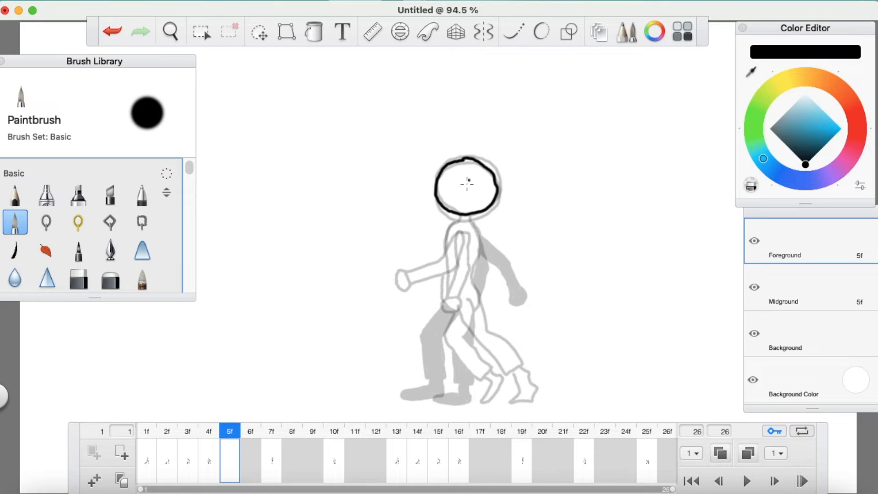
{"action": "left_click_drag", "start_coordinate": [460, 225], "coordinate": [447, 250]}
Outline the near arm without its hand and the torso in frame 5, using the onion skins as guides
{"action": "left_click", "coordinate": [746, 454]}
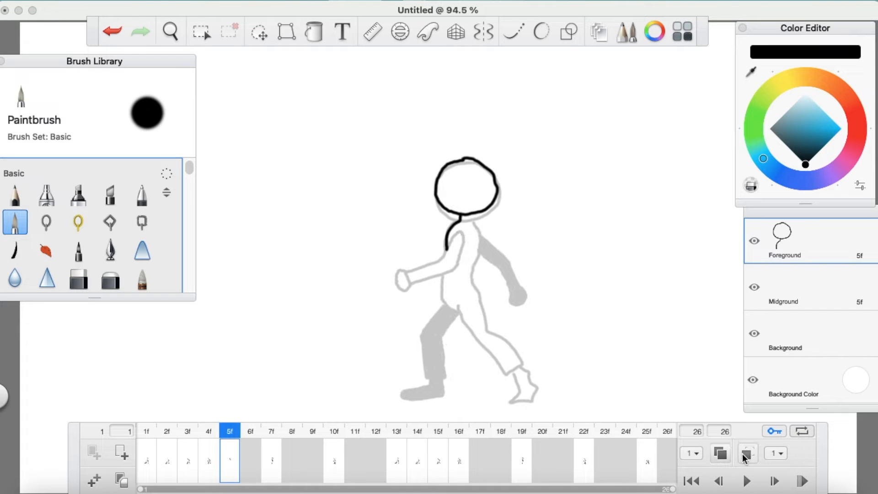
{"action": "left_click", "coordinate": [745, 454]}
{"action": "left_click", "coordinate": [742, 452]}
{"action": "left_click", "coordinate": [743, 452]}
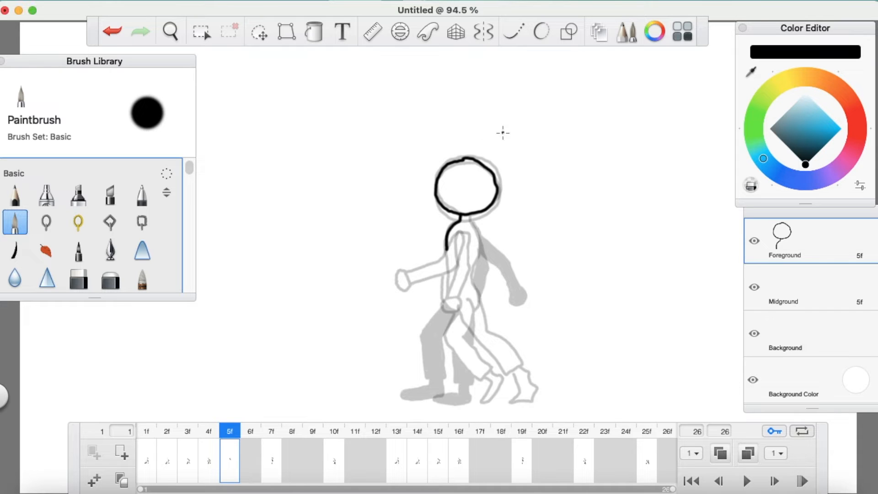
{"action": "mouse_move", "coordinate": [462, 233]}
{"action": "left_mouse_down"}
{"action": "mouse_move", "coordinate": [436, 277]}
{"action": "mouse_move", "coordinate": [415, 290]}
{"action": "mouse_move", "coordinate": [422, 304]}
{"action": "mouse_move", "coordinate": [467, 238]}
{"action": "left_mouse_up"}
{"action": "left_click", "coordinate": [479, 228]}
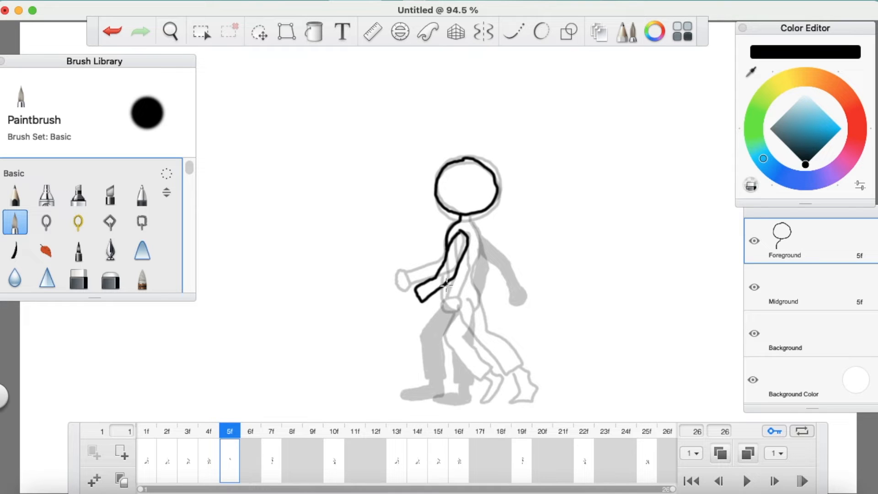
{"action": "left_click_drag", "start_coordinate": [447, 284], "coordinate": [458, 310]}
{"action": "mouse_move", "coordinate": [476, 295]}
{"action": "left_mouse_down"}
{"action": "mouse_move", "coordinate": [479, 241]}
{"action": "mouse_move", "coordinate": [471, 209]}
{"action": "left_mouse_up"}
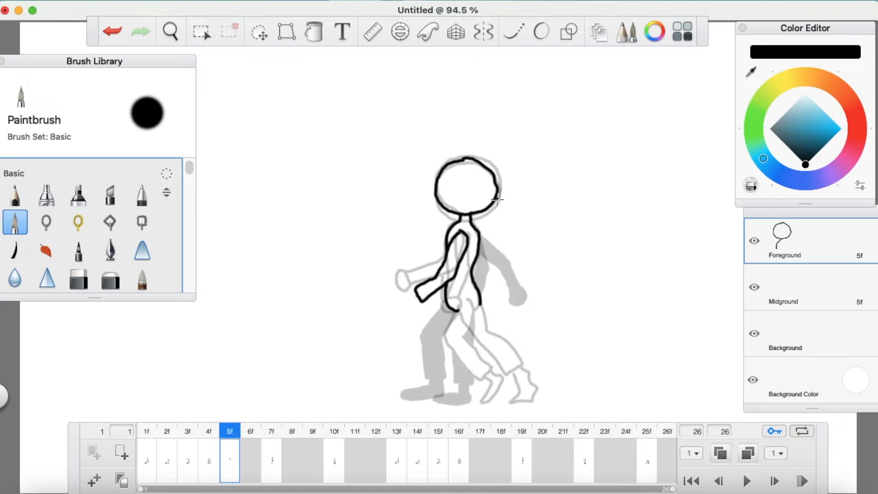
Outline the far front leg and its foot in frame 5, between the onion-skinned leg positions
{"action": "left_click", "coordinate": [748, 453]}
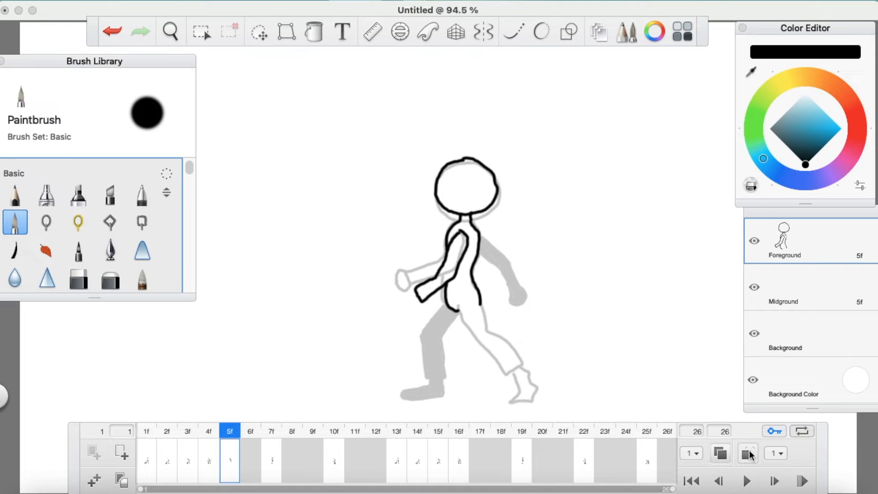
{"action": "left_click", "coordinate": [749, 454]}
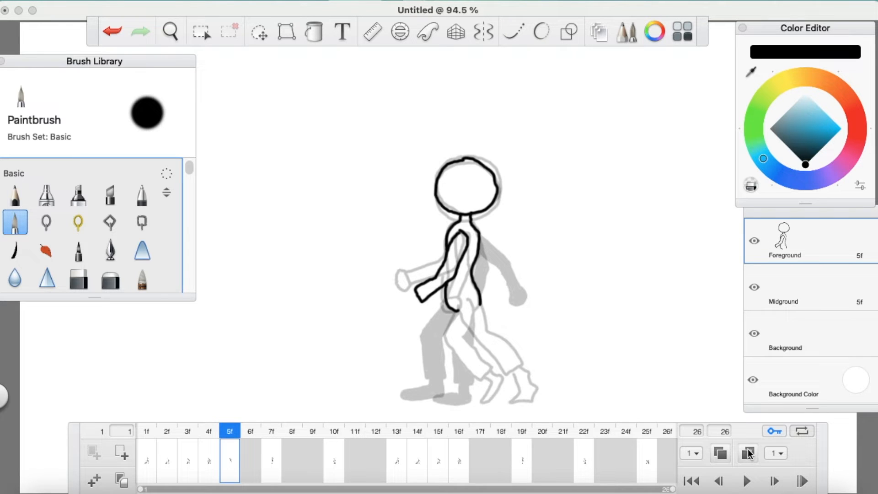
{"action": "mouse_move", "coordinate": [449, 310]}
{"action": "left_mouse_down"}
{"action": "mouse_move", "coordinate": [433, 372]}
{"action": "mouse_move", "coordinate": [450, 371]}
{"action": "mouse_move", "coordinate": [456, 300]}
{"action": "left_mouse_up"}
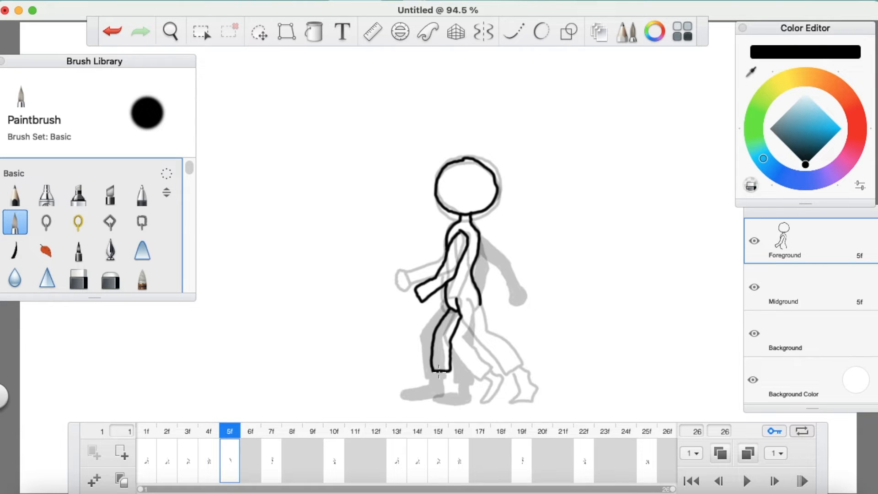
{"action": "left_click_drag", "start_coordinate": [438, 373], "coordinate": [434, 389]}
{"action": "mouse_move", "coordinate": [414, 389]}
{"action": "left_mouse_down"}
{"action": "mouse_move", "coordinate": [412, 399]}
{"action": "mouse_move", "coordinate": [441, 399]}
{"action": "mouse_move", "coordinate": [447, 376]}
{"action": "mouse_move", "coordinate": [435, 372]}
{"action": "mouse_move", "coordinate": [429, 389]}
{"action": "mouse_move", "coordinate": [414, 390]}
{"action": "left_mouse_up"}
Outline the near trailing leg and its raised foot in frame 5, midway between the neighbouring poses
{"action": "left_click", "coordinate": [750, 453]}
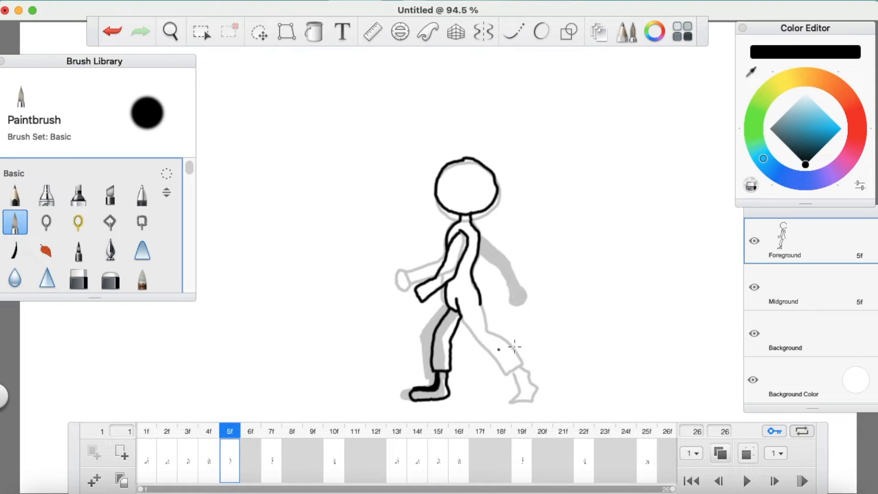
{"action": "left_click", "coordinate": [745, 453]}
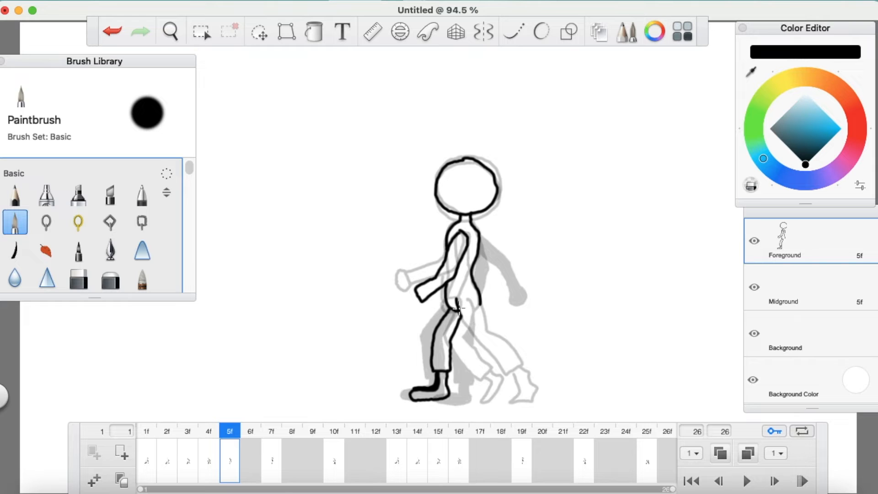
{"action": "mouse_move", "coordinate": [457, 311]}
{"action": "left_mouse_down"}
{"action": "mouse_move", "coordinate": [493, 369]}
{"action": "mouse_move", "coordinate": [508, 351]}
{"action": "mouse_move", "coordinate": [482, 328]}
{"action": "mouse_move", "coordinate": [481, 276]}
{"action": "left_mouse_up"}
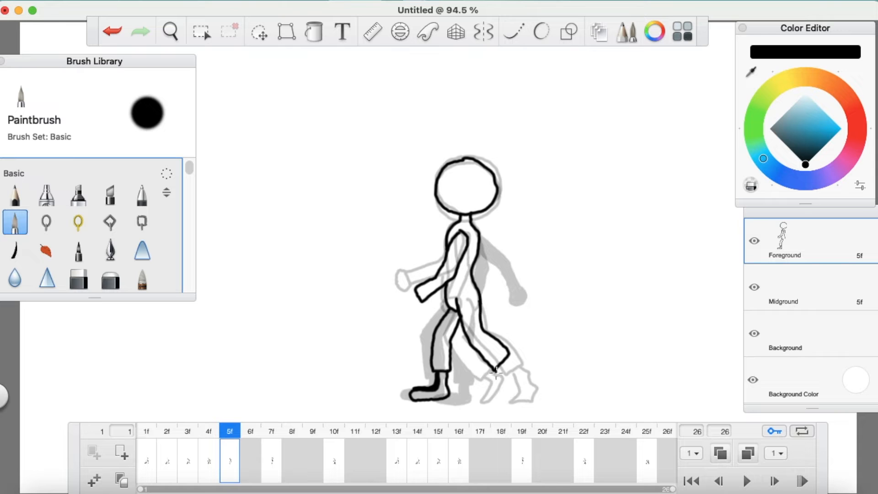
{"action": "mouse_move", "coordinate": [506, 381]}
{"action": "left_mouse_down"}
{"action": "mouse_move", "coordinate": [503, 391]}
{"action": "mouse_move", "coordinate": [521, 386]}
{"action": "mouse_move", "coordinate": [502, 344]}
{"action": "left_mouse_up"}
Outline the far arm and hand swinging behind the torso in frame 5
{"action": "left_click", "coordinate": [750, 457]}
{"action": "left_click", "coordinate": [749, 456]}
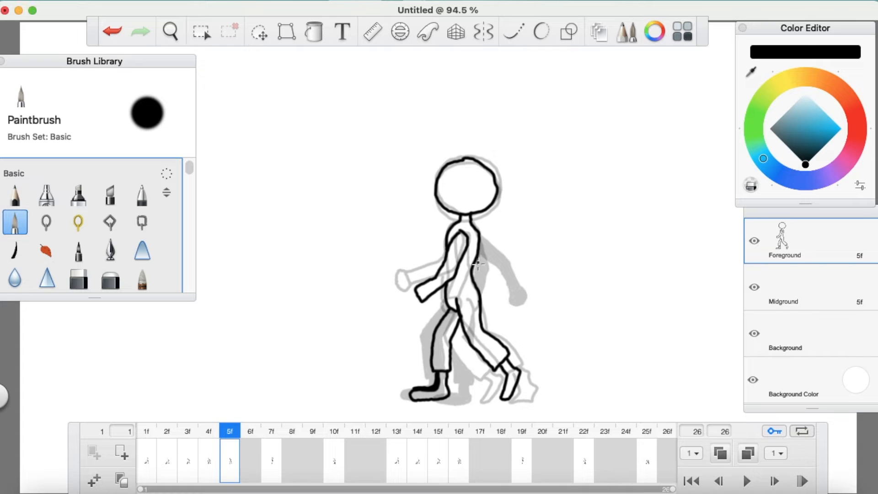
{"action": "mouse_move", "coordinate": [486, 269]}
{"action": "left_mouse_down"}
{"action": "mouse_move", "coordinate": [499, 302]}
{"action": "mouse_move", "coordinate": [511, 286]}
{"action": "mouse_move", "coordinate": [481, 241]}
{"action": "left_mouse_up"}
{"action": "mouse_move", "coordinate": [502, 298]}
{"action": "left_mouse_down"}
{"action": "mouse_move", "coordinate": [502, 311]}
{"action": "mouse_move", "coordinate": [515, 304]}
{"action": "mouse_move", "coordinate": [508, 288]}
{"action": "left_mouse_up"}
Fill the far leg, foot, arm and hand in frame 5 with solid black
{"action": "left_click", "coordinate": [315, 32]}
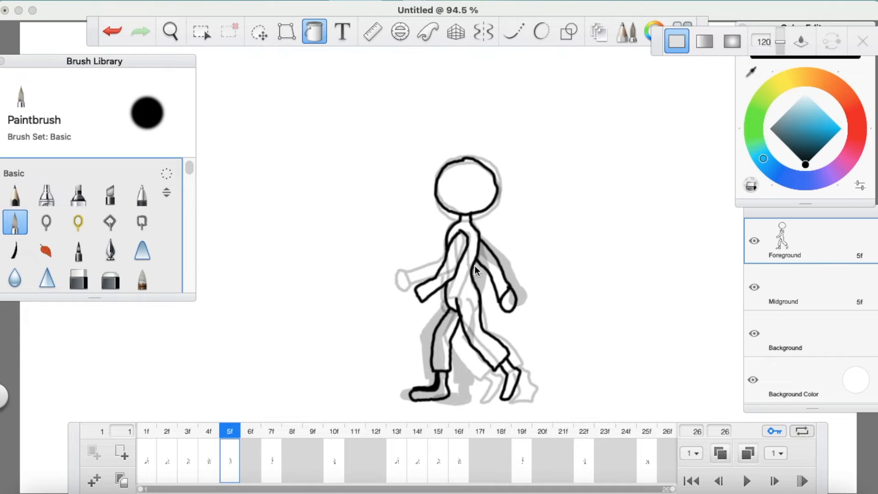
{"action": "left_click", "coordinate": [443, 353]}
{"action": "left_click", "coordinate": [444, 393]}
{"action": "left_click", "coordinate": [508, 303]}
{"action": "left_click", "coordinate": [504, 282]}
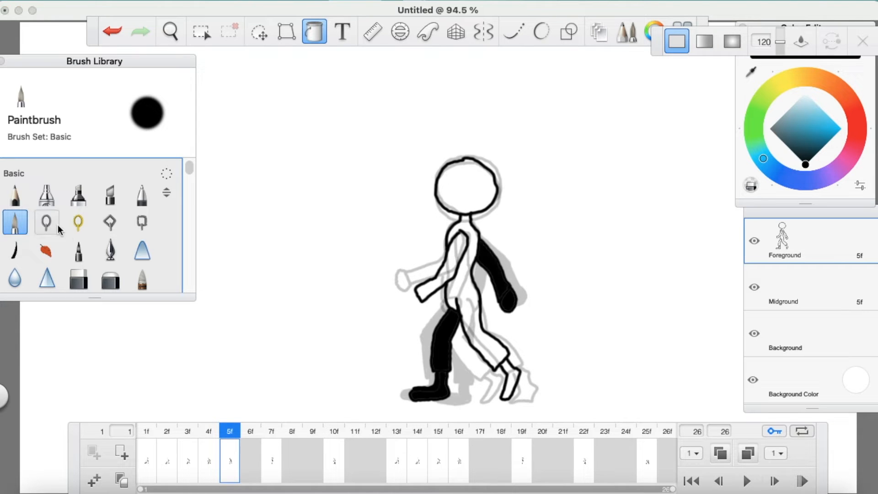
Draw the near hand at the end of the forearm in frame 5 with the Paintbrush
{"action": "left_click", "coordinate": [23, 227]}
{"action": "mouse_move", "coordinate": [411, 289]}
{"action": "left_mouse_down"}
{"action": "mouse_move", "coordinate": [404, 301]}
{"action": "mouse_move", "coordinate": [420, 303]}
{"action": "left_mouse_up"}
{"action": "left_click", "coordinate": [804, 244]}
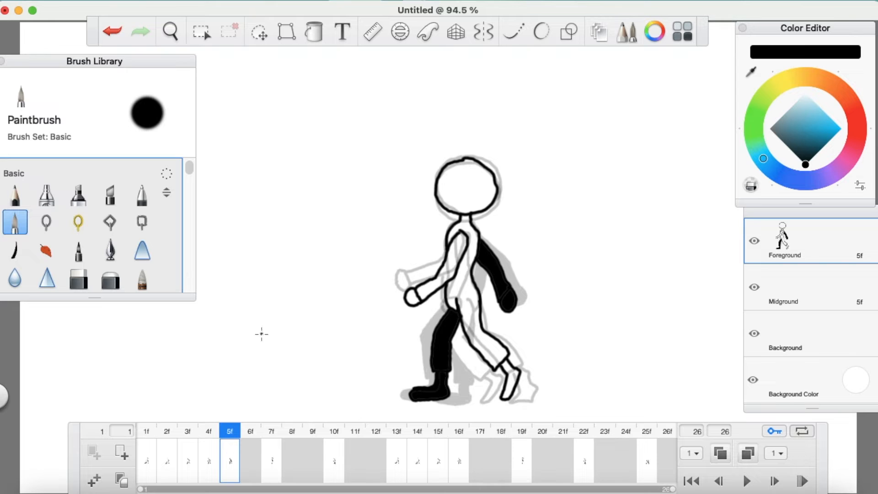
{"action": "left_click", "coordinate": [253, 457]}
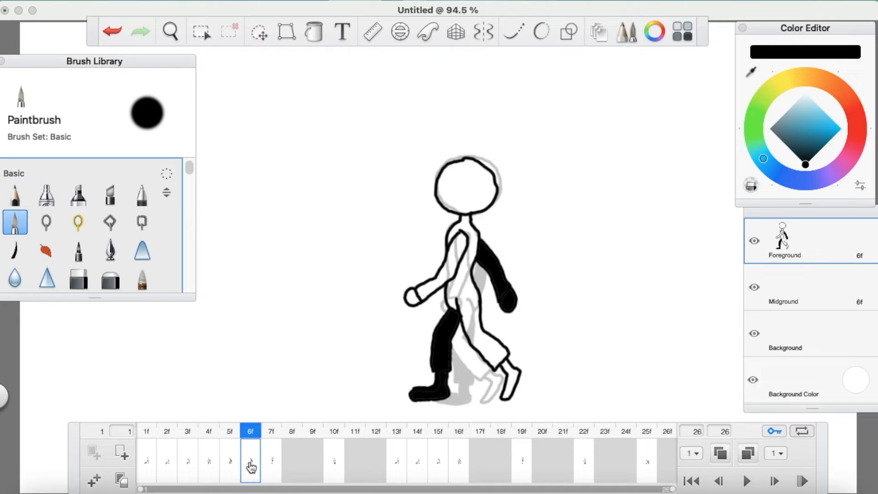
{"action": "left_click_drag", "start_coordinate": [254, 460], "coordinate": [372, 459]}
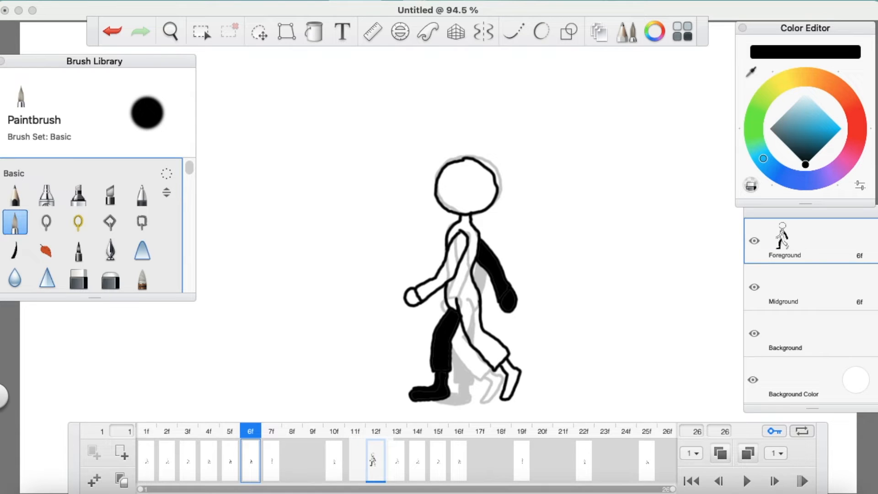
{"action": "left_click_drag", "start_coordinate": [373, 460], "coordinate": [298, 456]}
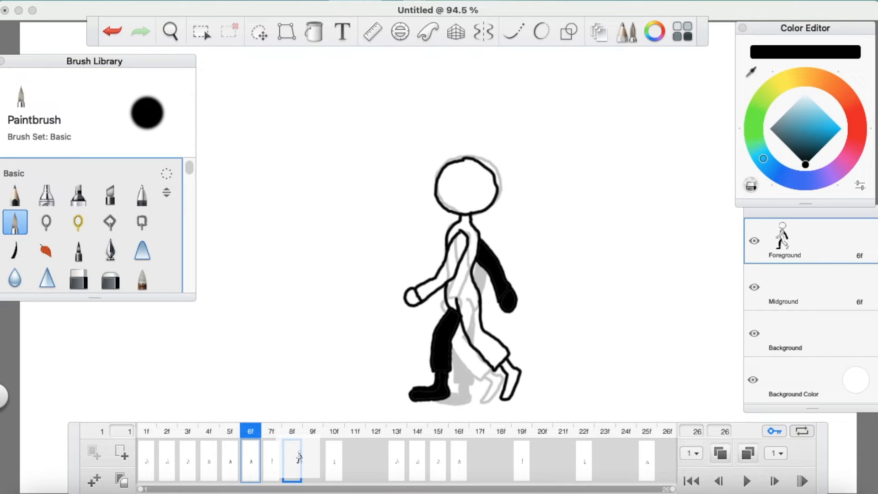
{"action": "left_click_drag", "start_coordinate": [299, 456], "coordinate": [296, 456]}
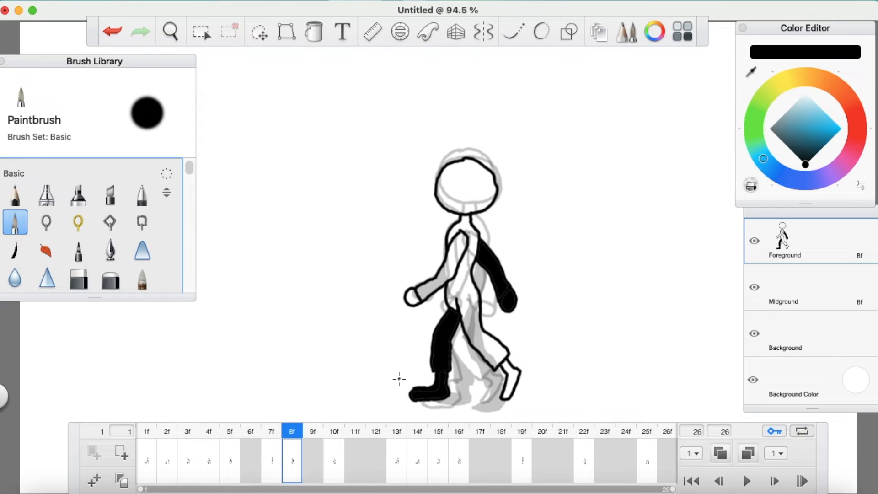
{"action": "key", "text": "super+z"}
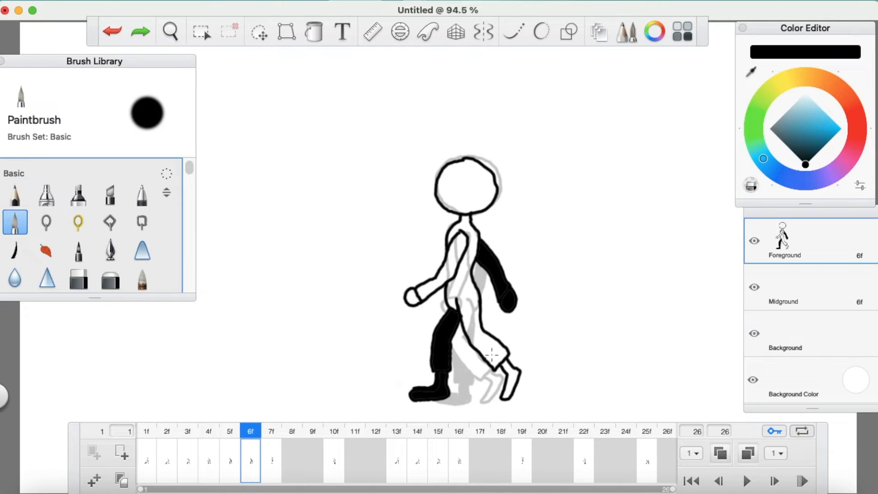
{"action": "key", "text": "super+z"}
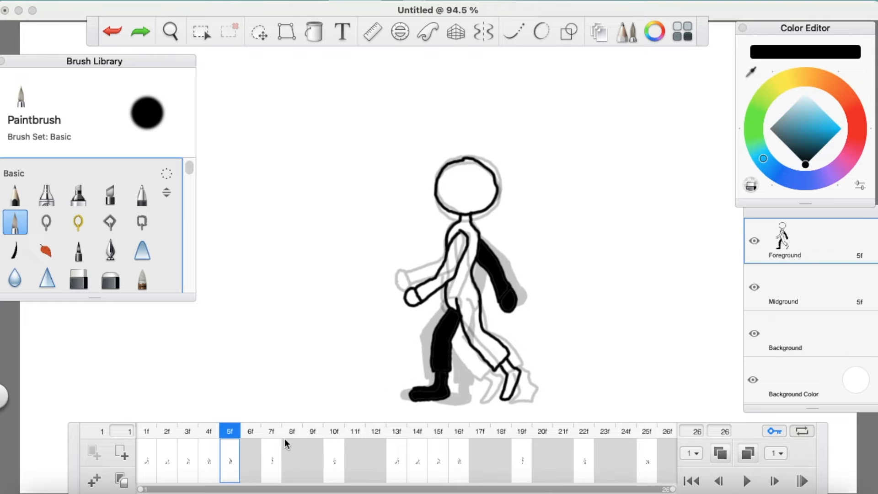
Duplicate the frame 5 drawing and move the copy to frame 17
{"action": "left_click", "coordinate": [209, 432]}
{"action": "left_click", "coordinate": [229, 436]}
{"action": "left_click", "coordinate": [94, 484]}
{"action": "mouse_move", "coordinate": [255, 471]}
{"action": "left_mouse_down"}
{"action": "mouse_move", "coordinate": [485, 460]}
{"action": "mouse_move", "coordinate": [494, 450]}
{"action": "left_mouse_up"}
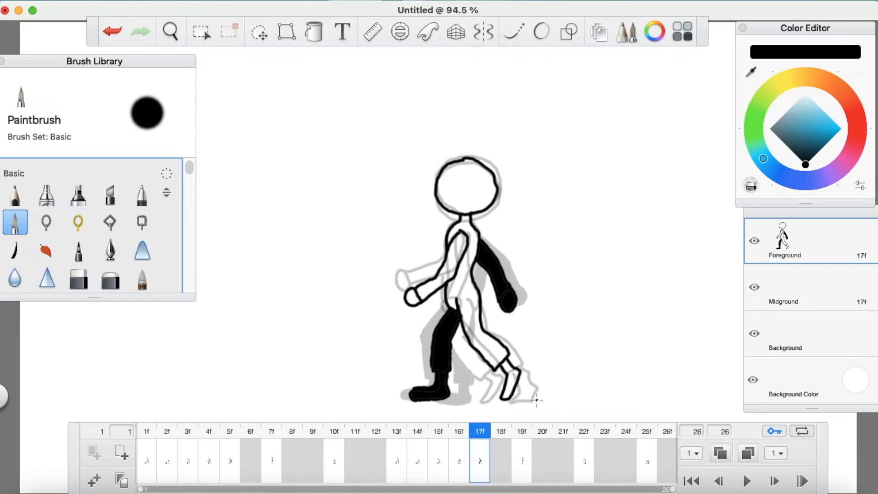
Play the walk cycle to check the in-betweens at frames 5 and 17, and stop it
{"action": "left_click", "coordinate": [745, 482]}
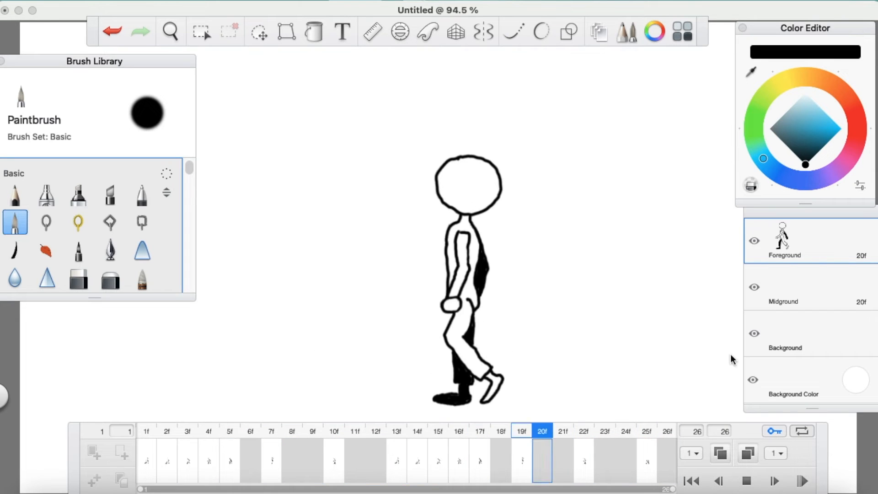
{"action": "key", "text": "space"}
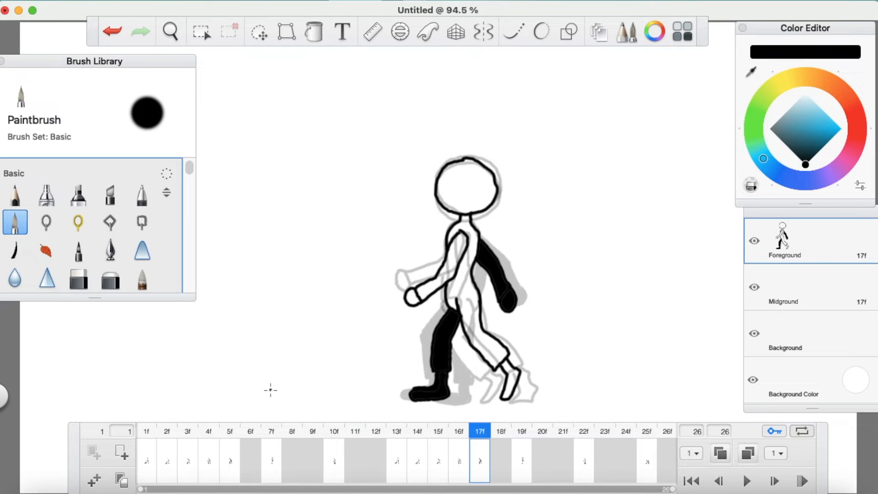
Compare the poses in frames 5 and 7 around the empty frame 6, with and without the next-frame onion skin
{"action": "left_click", "coordinate": [230, 432]}
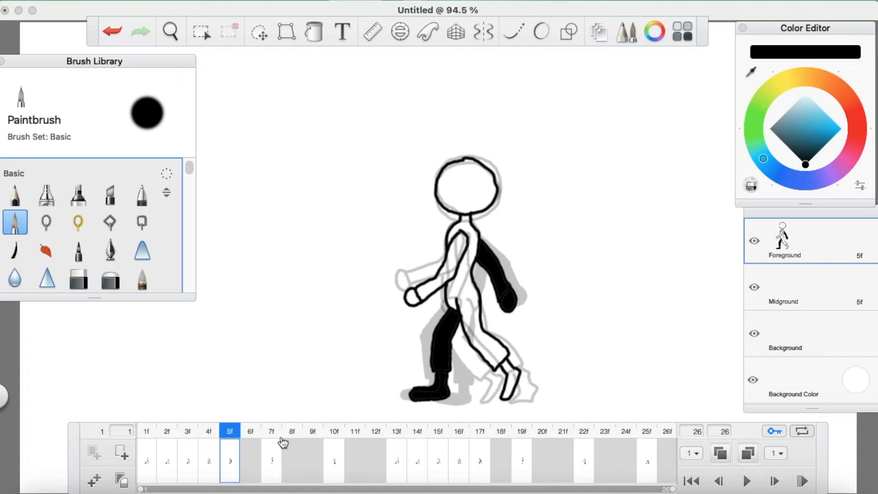
{"action": "left_click", "coordinate": [252, 433]}
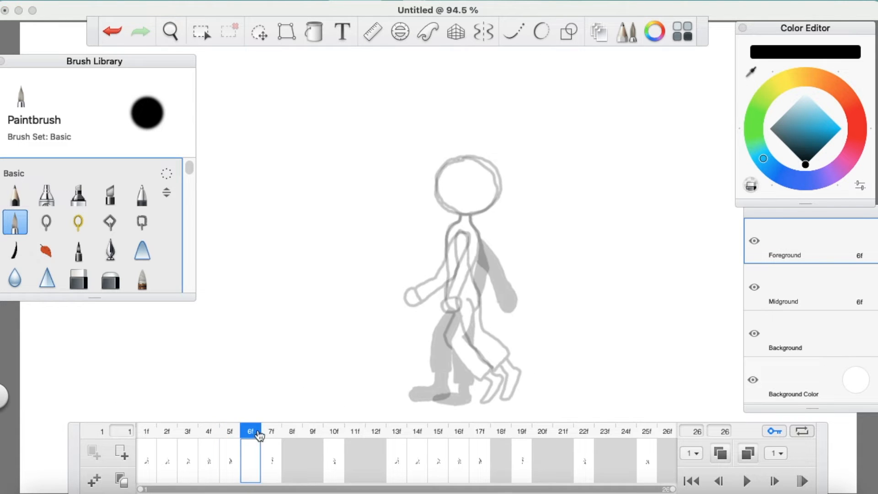
{"action": "left_click", "coordinate": [231, 438]}
{"action": "left_click", "coordinate": [265, 440]}
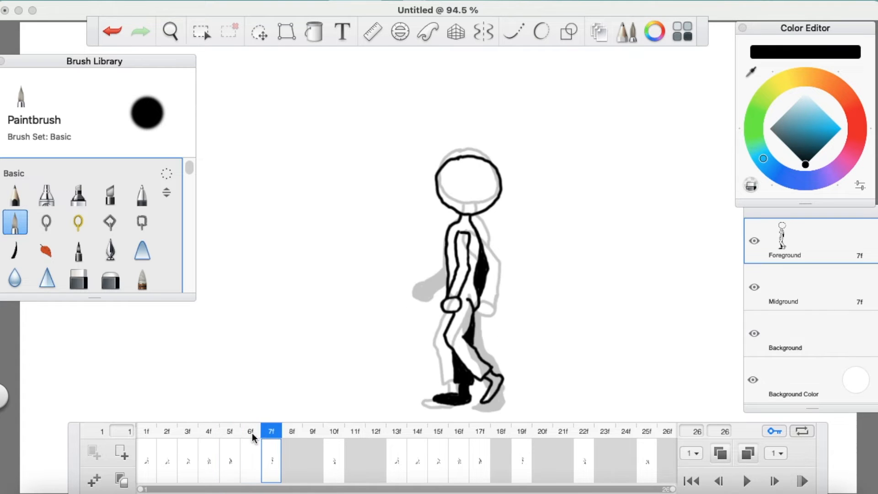
{"action": "left_click", "coordinate": [252, 433]}
{"action": "left_click", "coordinate": [747, 455]}
{"action": "left_click", "coordinate": [747, 455]}
{"action": "left_click", "coordinate": [748, 455]}
{"action": "left_click", "coordinate": [748, 457]}
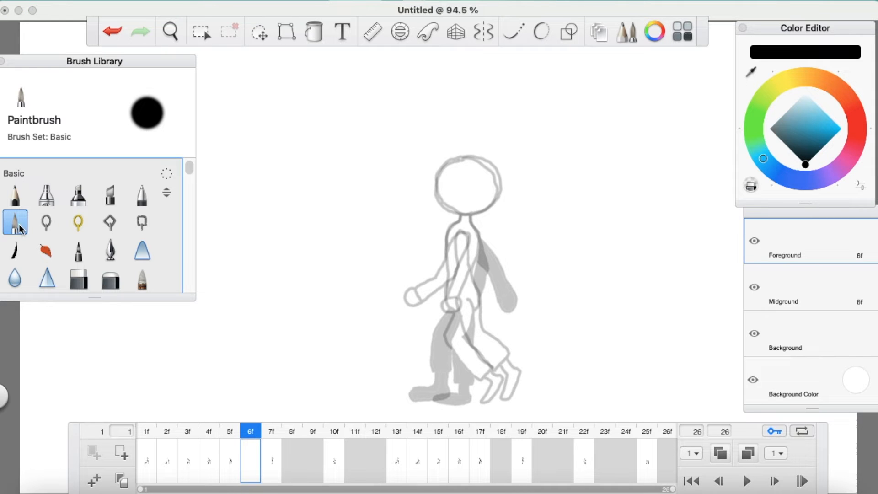
Draw the head, neck, torso and near arm with its hand in frame 6 with the Paintbrush, between the onion-skinned poses
{"action": "mouse_move", "coordinate": [462, 160]}
{"action": "left_mouse_down"}
{"action": "mouse_move", "coordinate": [440, 167]}
{"action": "mouse_move", "coordinate": [435, 196]}
{"action": "mouse_move", "coordinate": [461, 213]}
{"action": "mouse_move", "coordinate": [482, 209]}
{"action": "mouse_move", "coordinate": [496, 187]}
{"action": "mouse_move", "coordinate": [466, 160]}
{"action": "left_mouse_up"}
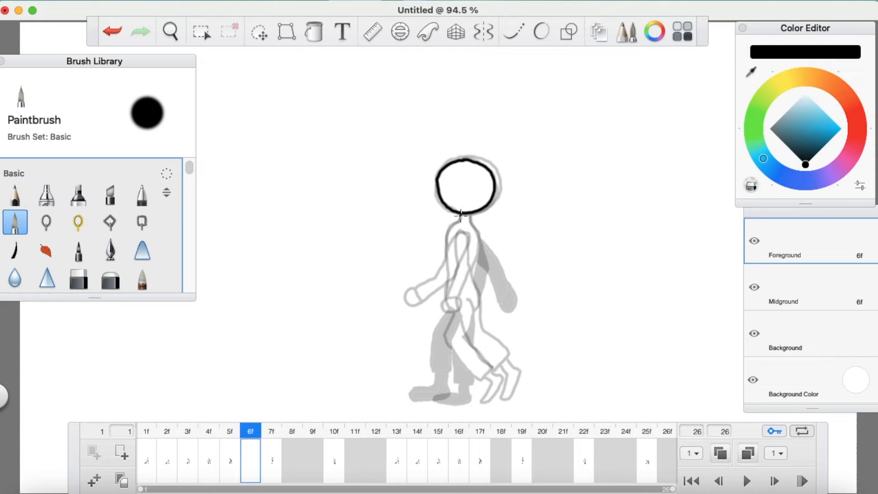
{"action": "left_click_drag", "start_coordinate": [458, 222], "coordinate": [445, 247]}
{"action": "mouse_move", "coordinate": [425, 303]}
{"action": "left_mouse_down"}
{"action": "mouse_move", "coordinate": [433, 311]}
{"action": "mouse_move", "coordinate": [459, 284]}
{"action": "mouse_move", "coordinate": [472, 240]}
{"action": "mouse_move", "coordinate": [445, 249]}
{"action": "mouse_move", "coordinate": [448, 270]}
{"action": "left_mouse_up"}
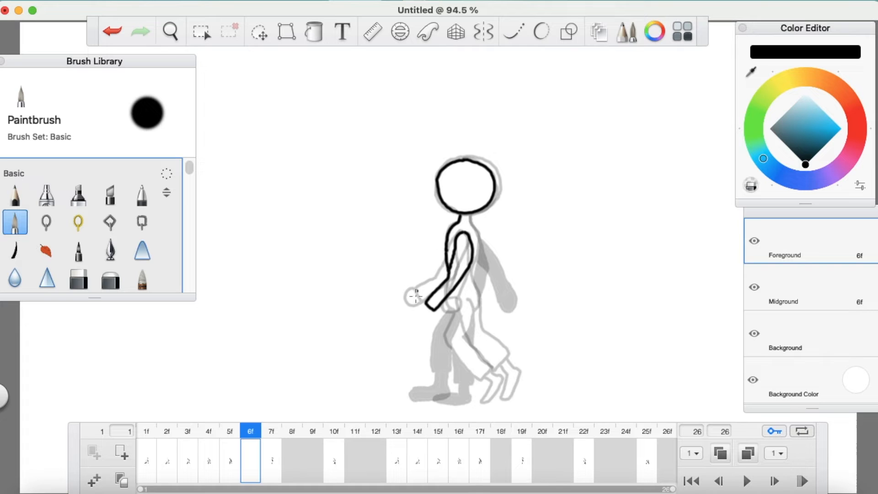
{"action": "left_click_drag", "start_coordinate": [416, 308], "coordinate": [427, 317]}
{"action": "left_click_drag", "start_coordinate": [447, 303], "coordinate": [452, 316]}
{"action": "left_click_drag", "start_coordinate": [476, 231], "coordinate": [476, 309]}
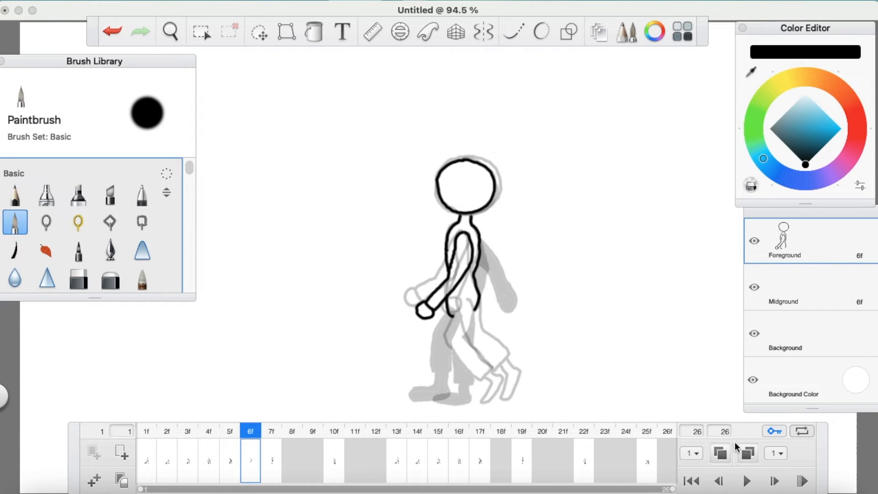
Toggle the next-frame onion skin on frame 6 to compare the leg positions of the neighbouring poses
{"action": "left_click", "coordinate": [744, 455]}
{"action": "left_click", "coordinate": [746, 455]}
{"action": "left_click", "coordinate": [745, 455]}
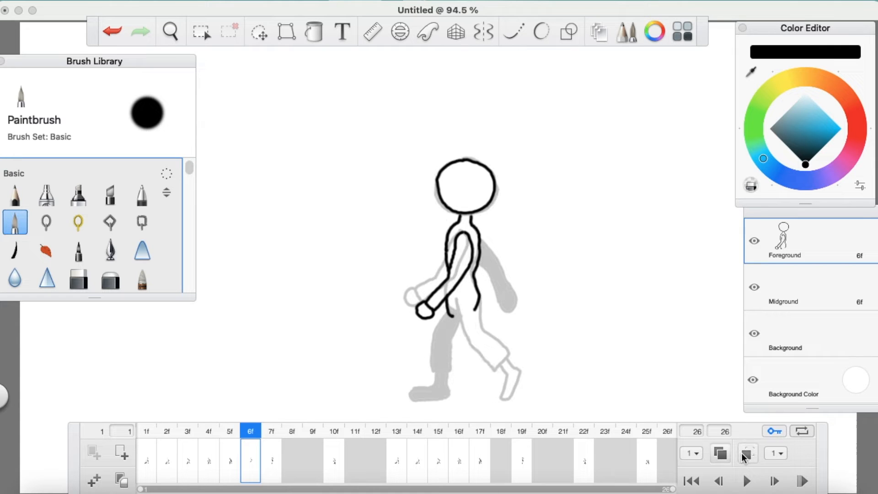
{"action": "left_click", "coordinate": [746, 454]}
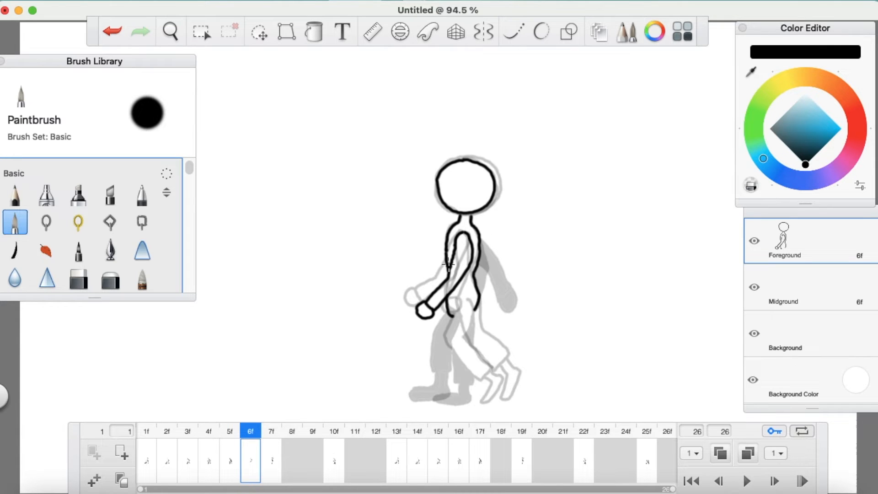
{"action": "left_click", "coordinate": [751, 452]}
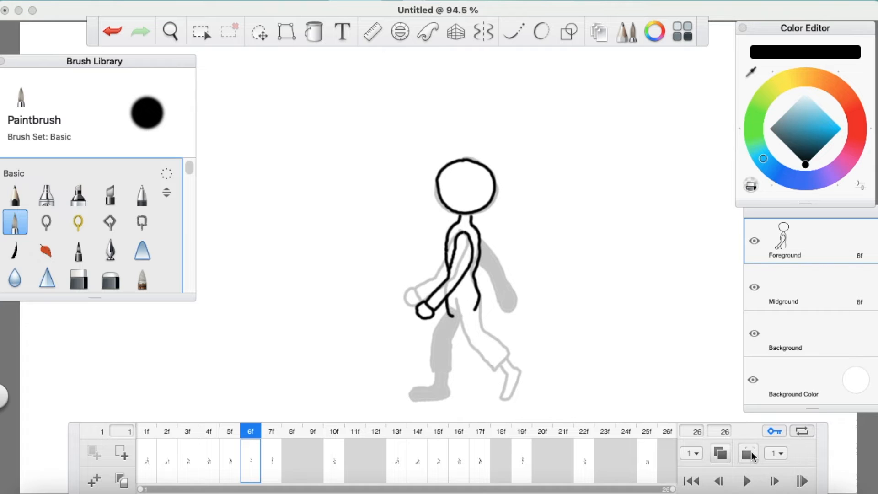
{"action": "left_click", "coordinate": [752, 455]}
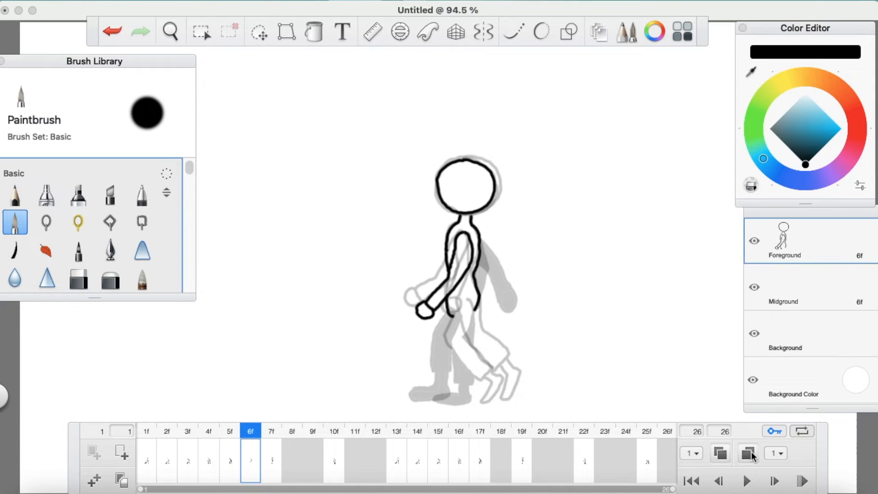
{"action": "left_click", "coordinate": [751, 455]}
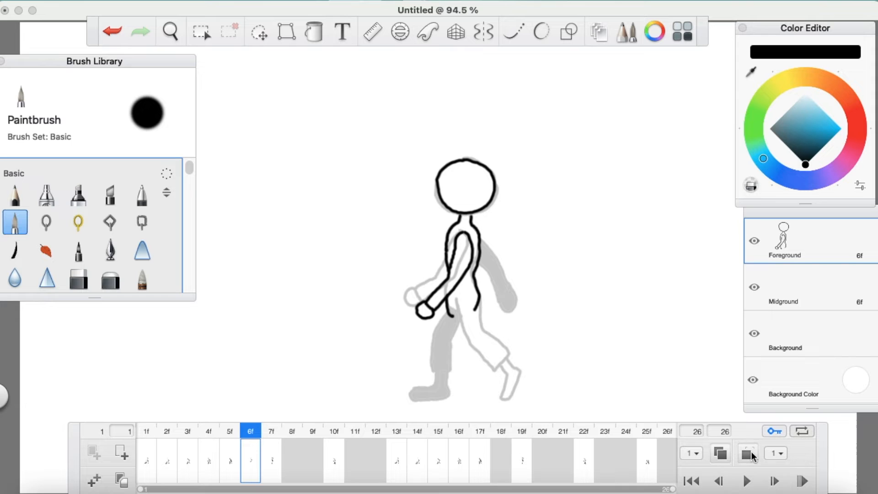
{"action": "left_click", "coordinate": [752, 455]}
{"action": "left_click", "coordinate": [752, 455]}
{"action": "left_click", "coordinate": [748, 456]}
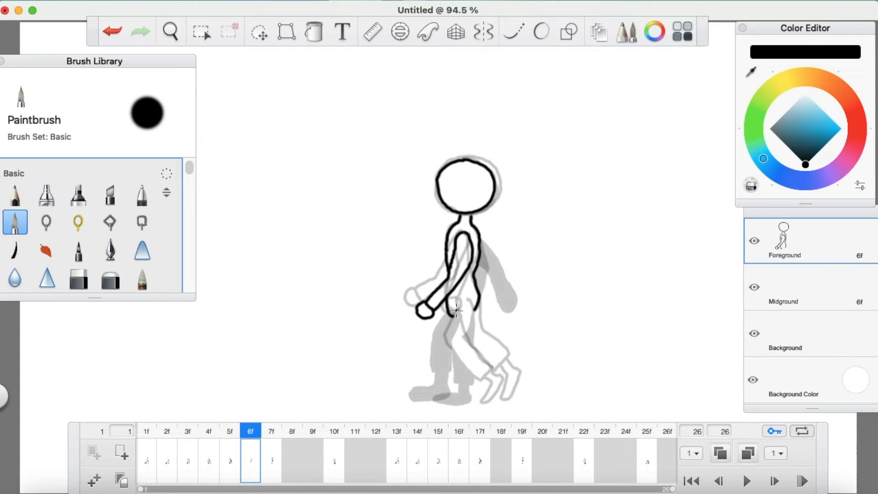
Draw the near leg and its foot in frame 6, between the onion-skinned leg positions
{"action": "left_click_drag", "start_coordinate": [457, 303], "coordinate": [454, 314]}
{"action": "mouse_move", "coordinate": [449, 345]}
{"action": "left_mouse_down"}
{"action": "mouse_move", "coordinate": [482, 382]}
{"action": "mouse_move", "coordinate": [492, 371]}
{"action": "mouse_move", "coordinate": [466, 339]}
{"action": "mouse_move", "coordinate": [473, 293]}
{"action": "left_mouse_up"}
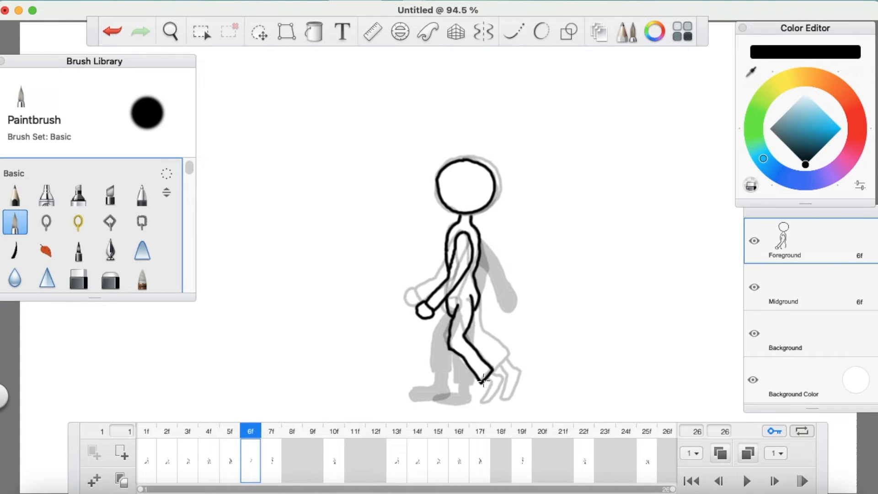
{"action": "mouse_move", "coordinate": [486, 386]}
{"action": "left_mouse_down"}
{"action": "mouse_move", "coordinate": [477, 408]}
{"action": "mouse_move", "coordinate": [491, 401]}
{"action": "mouse_move", "coordinate": [488, 364]}
{"action": "left_mouse_up"}
Draw the outlines of the far leg and foot and the far arm and hand in frame 6
{"action": "left_click", "coordinate": [747, 453]}
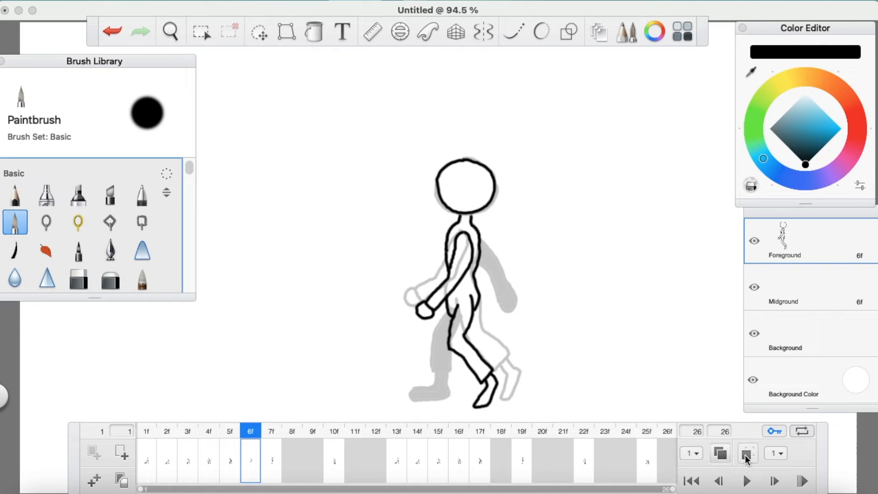
{"action": "left_click", "coordinate": [747, 457]}
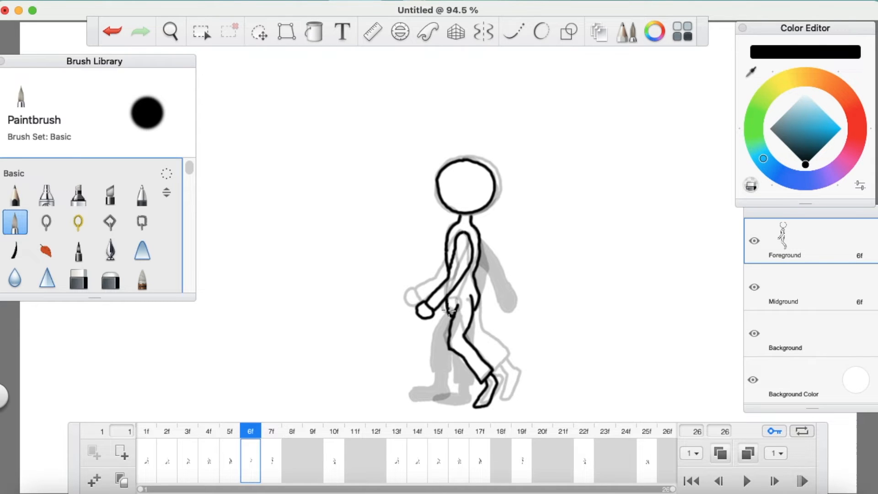
{"action": "mouse_move", "coordinate": [450, 317]}
{"action": "left_mouse_down"}
{"action": "mouse_move", "coordinate": [442, 376]}
{"action": "mouse_move", "coordinate": [462, 359]}
{"action": "left_mouse_up"}
{"action": "mouse_move", "coordinate": [448, 382]}
{"action": "left_mouse_down"}
{"action": "mouse_move", "coordinate": [426, 399]}
{"action": "mouse_move", "coordinate": [456, 402]}
{"action": "mouse_move", "coordinate": [457, 382]}
{"action": "left_mouse_up"}
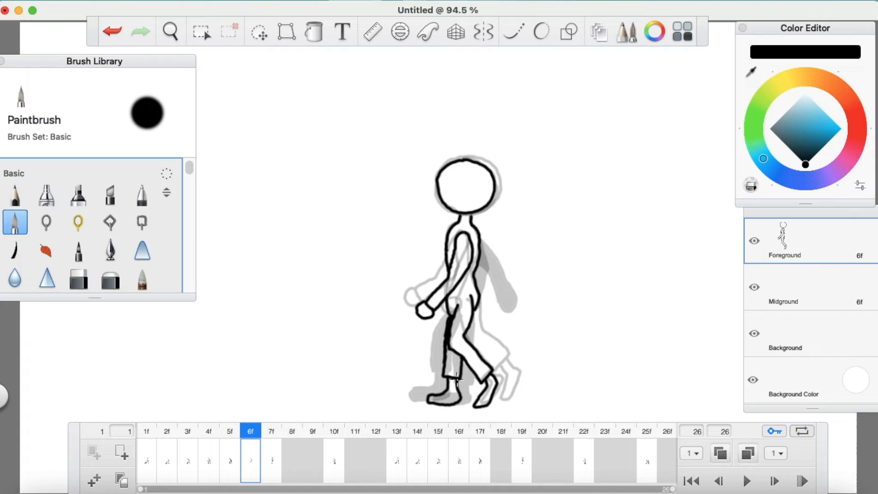
{"action": "left_click", "coordinate": [748, 450]}
{"action": "left_click", "coordinate": [750, 450]}
{"action": "mouse_move", "coordinate": [479, 242]}
{"action": "left_mouse_down"}
{"action": "mouse_move", "coordinate": [494, 286]}
{"action": "mouse_move", "coordinate": [484, 294]}
{"action": "mouse_move", "coordinate": [477, 266]}
{"action": "mouse_move", "coordinate": [484, 301]}
{"action": "mouse_move", "coordinate": [499, 287]}
{"action": "left_mouse_up"}
Fill the far arm, hand, leg and foot in frame 6 with solid black
{"action": "left_click", "coordinate": [313, 39]}
{"action": "left_click", "coordinate": [485, 281]}
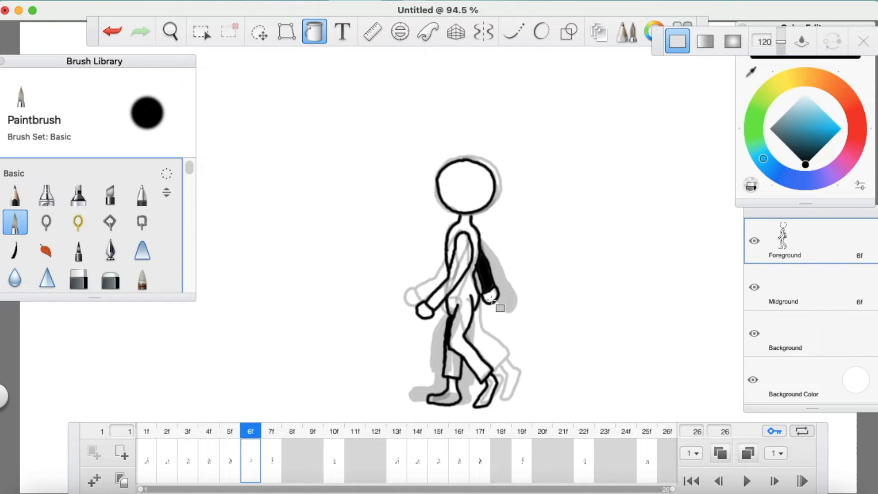
{"action": "left_click", "coordinate": [494, 300]}
{"action": "left_click", "coordinate": [454, 368]}
{"action": "left_click", "coordinate": [455, 399]}
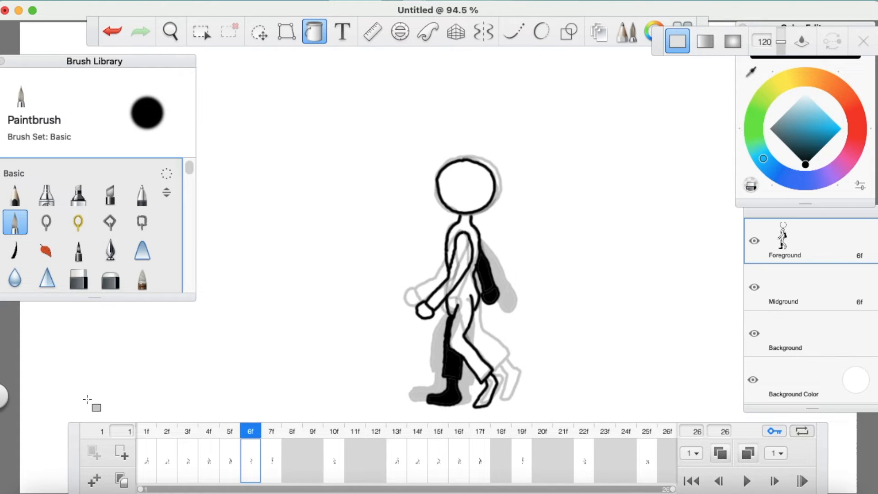
Duplicate the frame 6 drawing, move the copy to frame 18, and return the shifted drawing from frame 8 to frame 7
{"action": "left_click", "coordinate": [95, 481]}
{"action": "left_click_drag", "start_coordinate": [273, 468], "coordinate": [490, 449]}
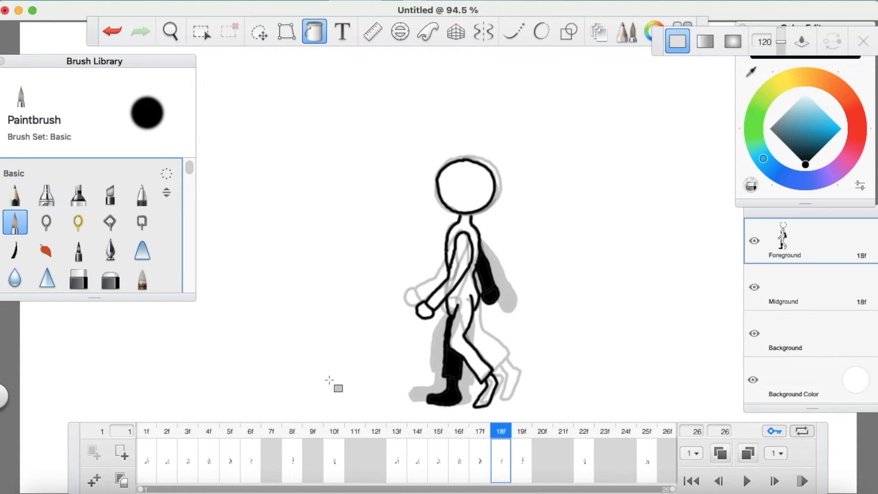
{"action": "left_click", "coordinate": [291, 452]}
{"action": "left_click_drag", "start_coordinate": [291, 458], "coordinate": [274, 457]}
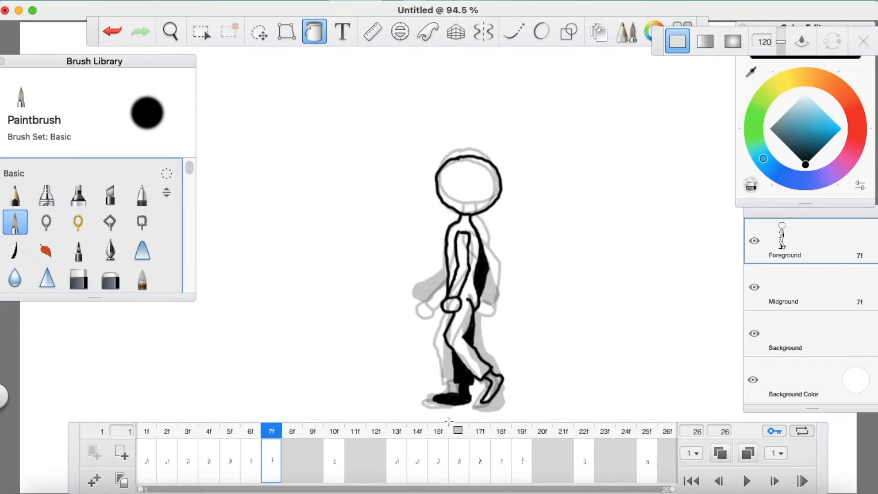
Play the walk cycle to check the in-betweens at frames 6 and 18, and stop it
{"action": "left_click", "coordinate": [748, 482]}
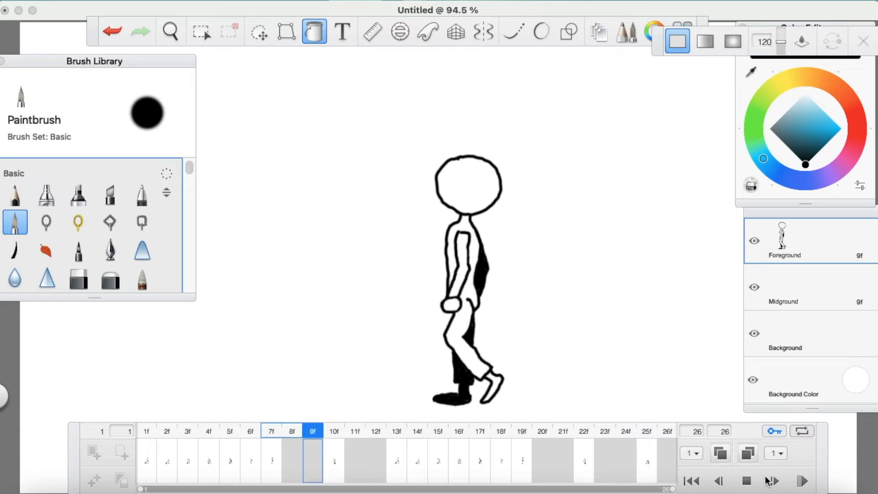
{"action": "left_click", "coordinate": [748, 481]}
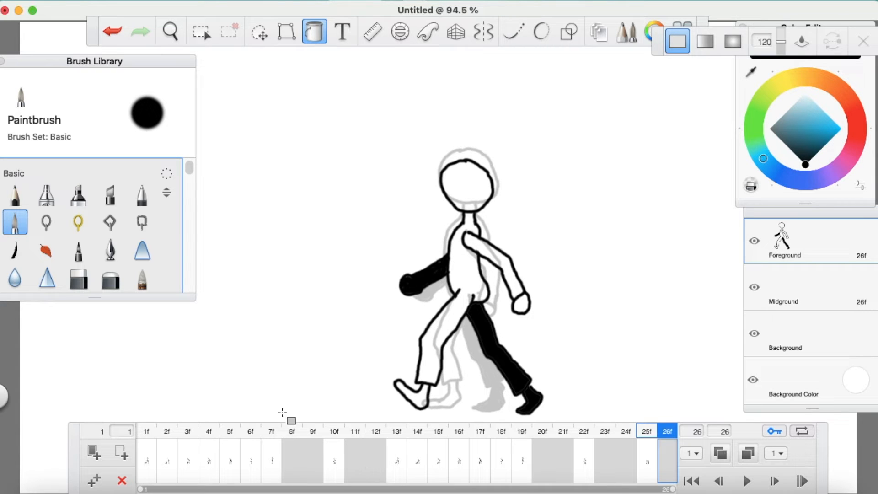
Hide both onion skins and compare the poses in frames 7 and 10 by switching between them
{"action": "left_click", "coordinate": [270, 438]}
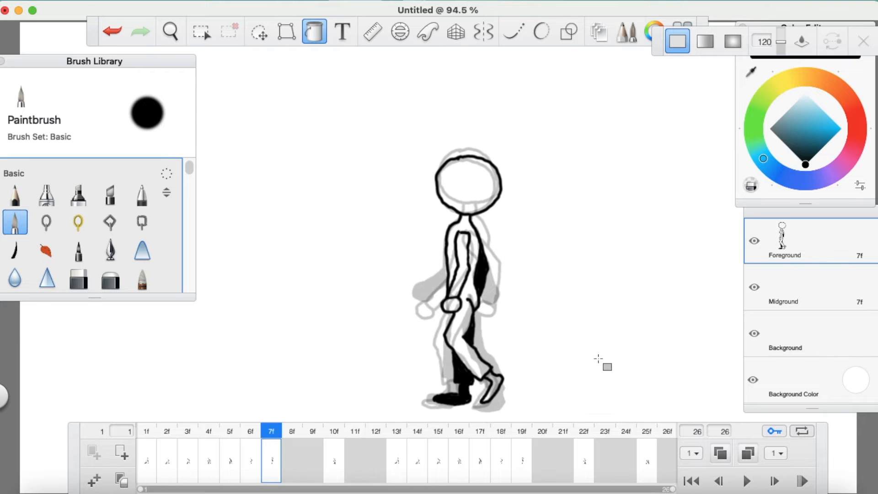
{"action": "left_click", "coordinate": [332, 434]}
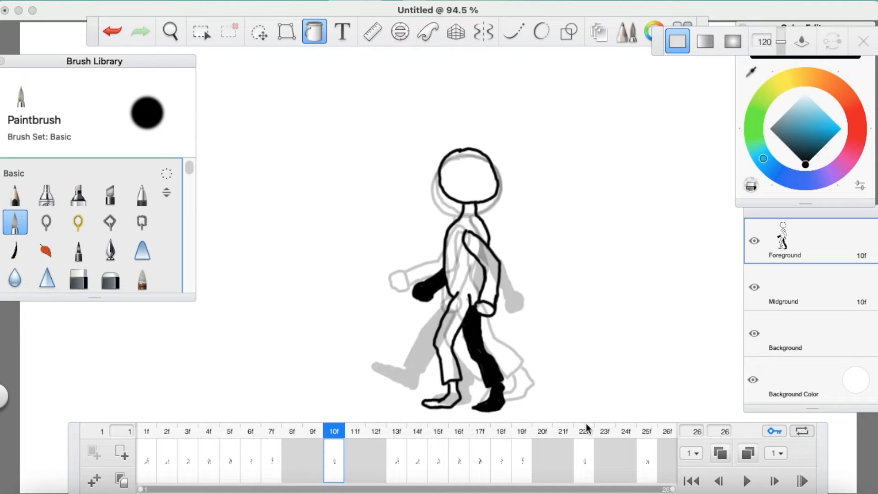
{"action": "left_click", "coordinate": [747, 454]}
{"action": "left_click", "coordinate": [720, 454]}
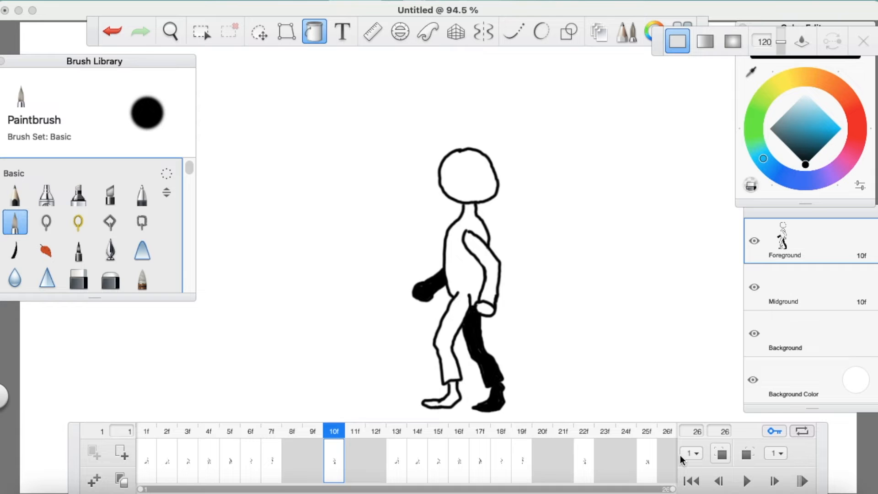
{"action": "left_click", "coordinate": [272, 438]}
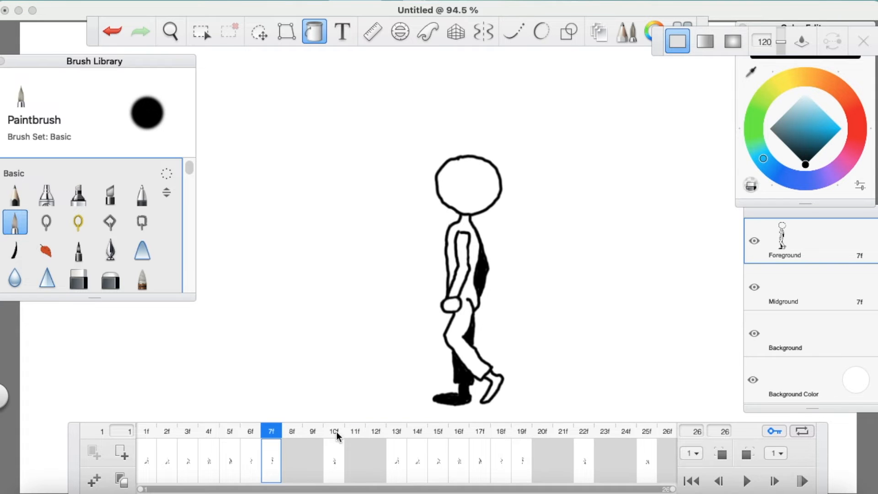
{"action": "left_click", "coordinate": [335, 437]}
{"action": "left_click", "coordinate": [273, 433]}
Undo the copied keyframe at frame 8 and insert a blank keyframe there, with both onion skins shown
{"action": "left_click", "coordinate": [292, 434]}
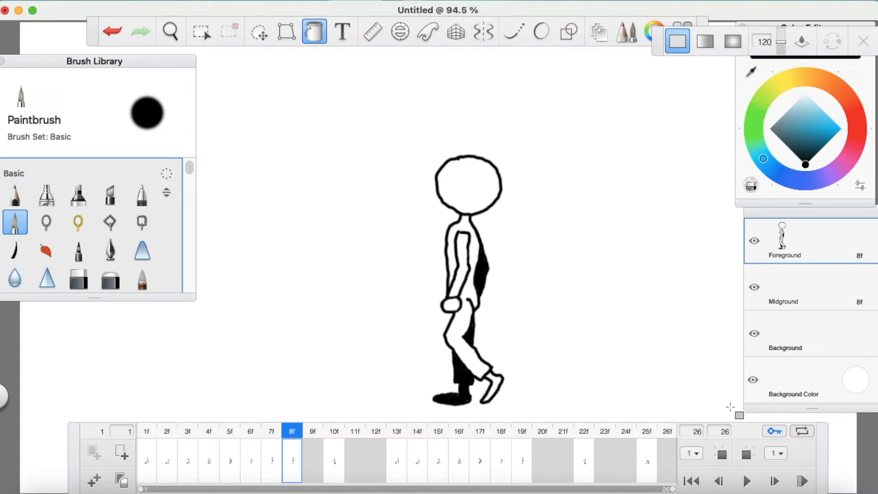
{"action": "left_click", "coordinate": [745, 454]}
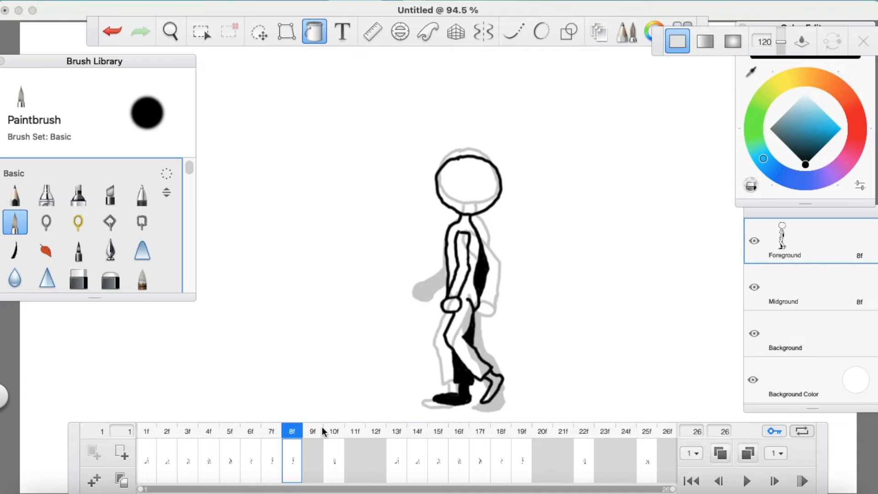
{"action": "left_click", "coordinate": [15, 228]}
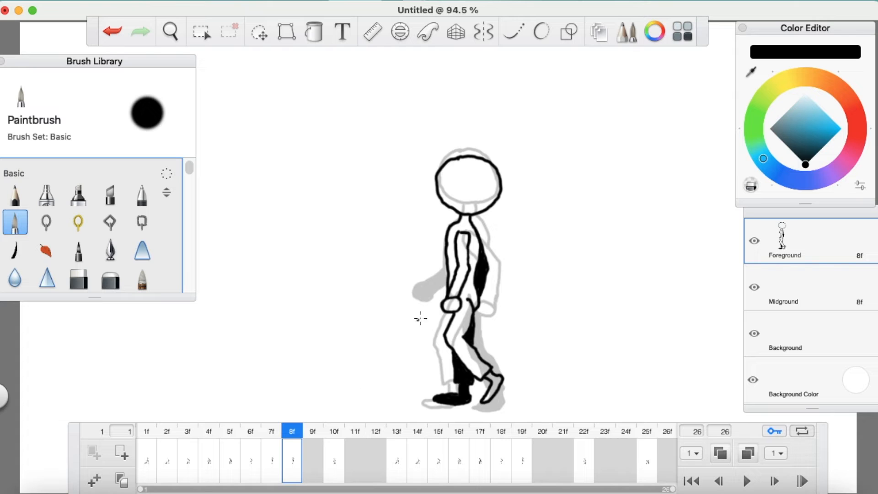
{"action": "key", "text": "super+z"}
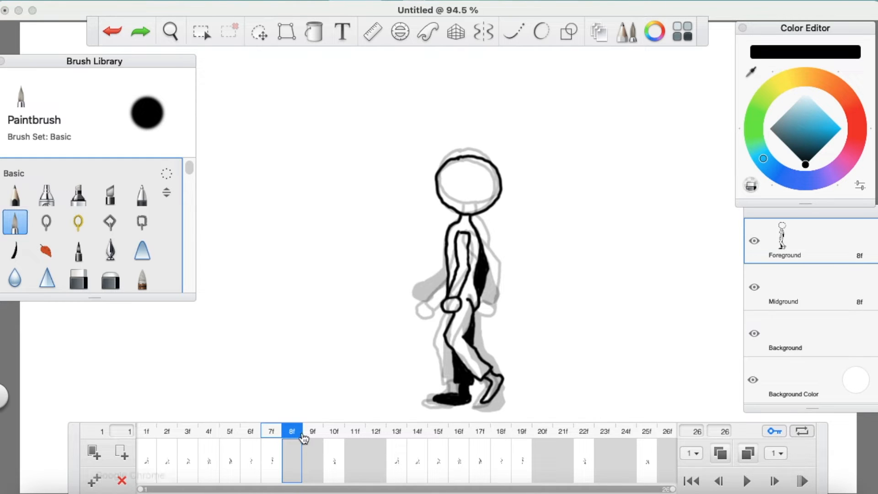
{"action": "left_click", "coordinate": [94, 453]}
Draw the head and the front torso line in frame 8, between the onion-skinned poses of frames 7 and 10
{"action": "left_click", "coordinate": [722, 454]}
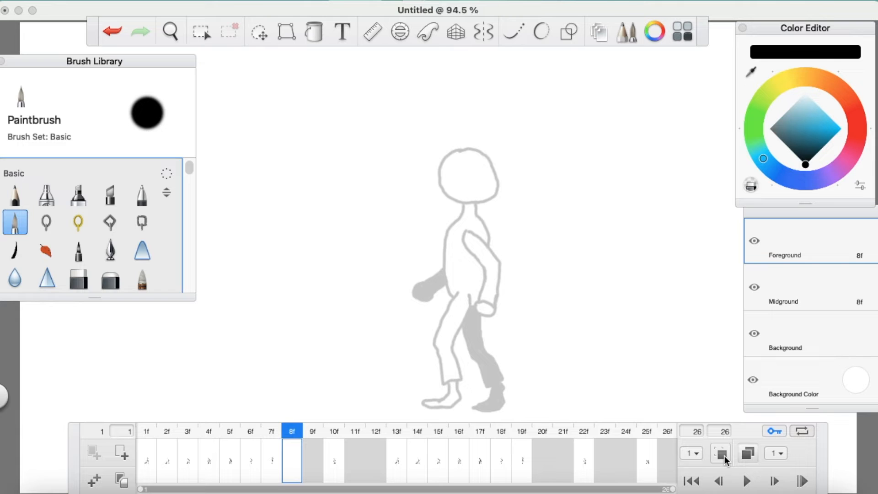
{"action": "left_click", "coordinate": [723, 454]}
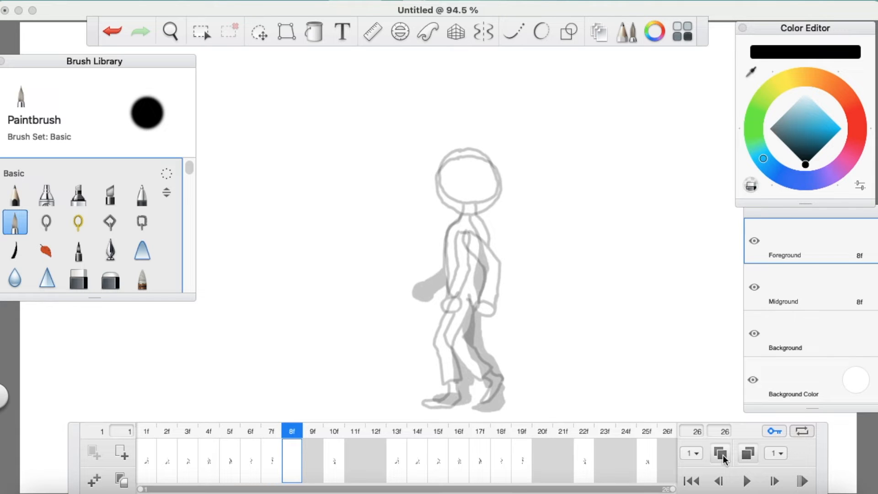
{"action": "left_click", "coordinate": [721, 454]}
{"action": "left_click", "coordinate": [722, 455]}
{"action": "mouse_move", "coordinate": [462, 154]}
{"action": "left_mouse_down"}
{"action": "mouse_move", "coordinate": [444, 156]}
{"action": "mouse_move", "coordinate": [435, 177]}
{"action": "mouse_move", "coordinate": [443, 203]}
{"action": "mouse_move", "coordinate": [482, 209]}
{"action": "mouse_move", "coordinate": [497, 185]}
{"action": "mouse_move", "coordinate": [480, 158]}
{"action": "mouse_move", "coordinate": [461, 156]}
{"action": "left_mouse_up"}
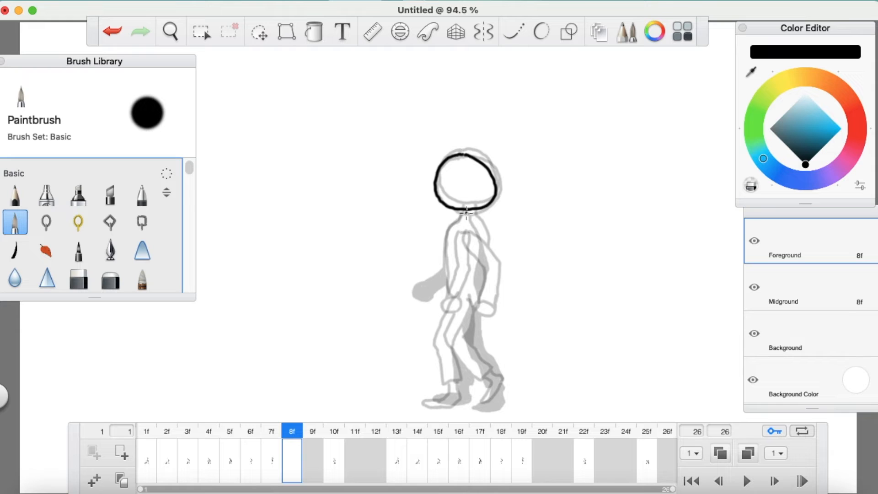
{"action": "mouse_move", "coordinate": [462, 210]}
{"action": "left_mouse_down"}
{"action": "mouse_move", "coordinate": [446, 236]}
{"action": "mouse_move", "coordinate": [447, 287]}
{"action": "left_mouse_up"}
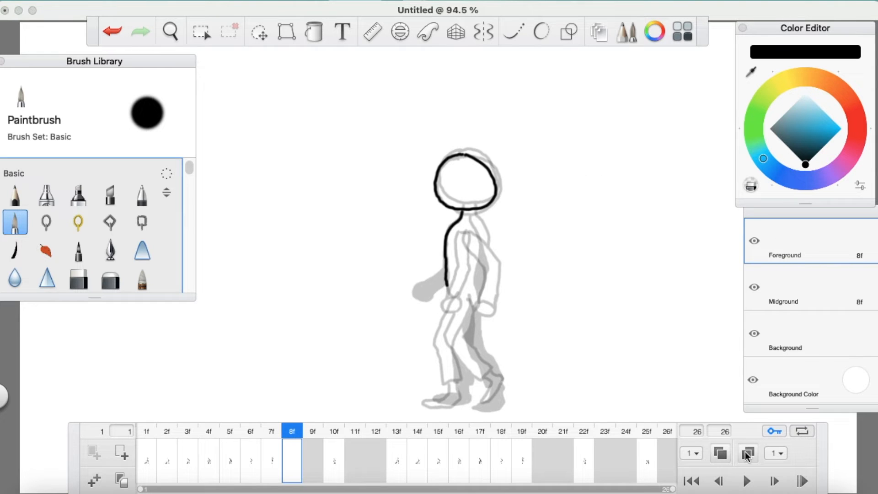
Draw the near arm and hand in frame 8, and complete the belly line and the back of the neck and shoulder
{"action": "left_click", "coordinate": [747, 453]}
{"action": "left_click", "coordinate": [747, 454]}
{"action": "left_click", "coordinate": [746, 452]}
{"action": "left_click", "coordinate": [746, 452]}
{"action": "mouse_move", "coordinate": [463, 235]}
{"action": "left_mouse_down"}
{"action": "mouse_move", "coordinate": [479, 282]}
{"action": "mouse_move", "coordinate": [472, 303]}
{"action": "mouse_move", "coordinate": [489, 306]}
{"action": "mouse_move", "coordinate": [492, 260]}
{"action": "mouse_move", "coordinate": [469, 232]}
{"action": "left_mouse_up"}
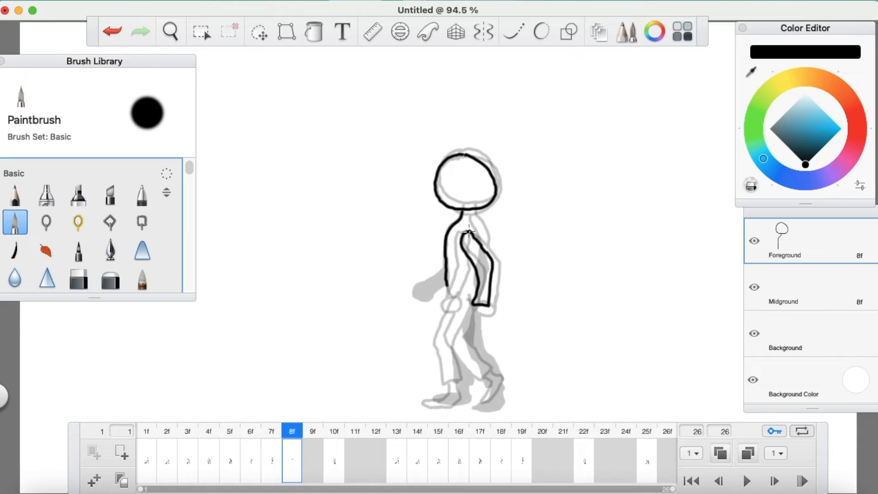
{"action": "mouse_move", "coordinate": [470, 303]}
{"action": "left_mouse_down"}
{"action": "mouse_move", "coordinate": [479, 323]}
{"action": "mouse_move", "coordinate": [482, 305]}
{"action": "left_mouse_up"}
{"action": "left_click_drag", "start_coordinate": [446, 285], "coordinate": [453, 301]}
{"action": "left_click_drag", "start_coordinate": [474, 209], "coordinate": [484, 250]}
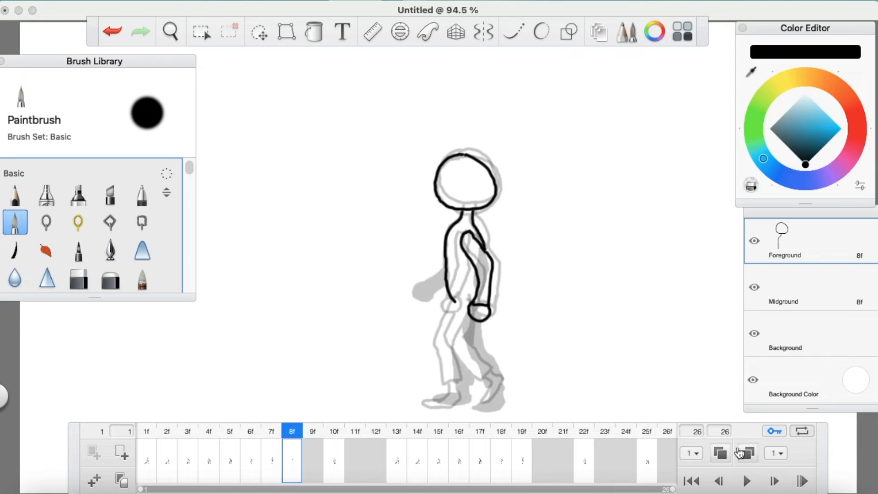
Draw the near leg with its trouser cuff and foot in frame 8, comparing the previous and following onion-skinned poses
{"action": "left_click", "coordinate": [746, 453]}
{"action": "left_click", "coordinate": [745, 453]}
{"action": "left_click", "coordinate": [745, 453]}
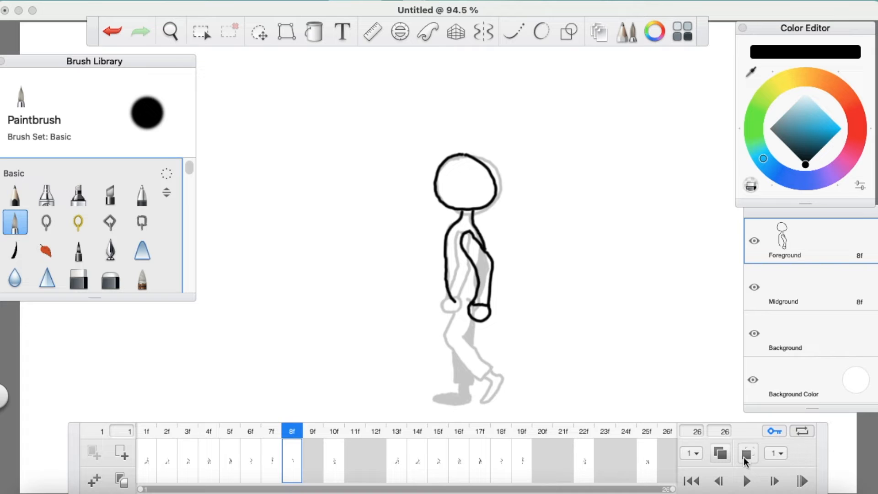
{"action": "left_click", "coordinate": [746, 453]}
{"action": "left_click", "coordinate": [746, 453]}
{"action": "left_click", "coordinate": [745, 454]}
{"action": "left_click", "coordinate": [744, 456]}
{"action": "left_click", "coordinate": [745, 455]}
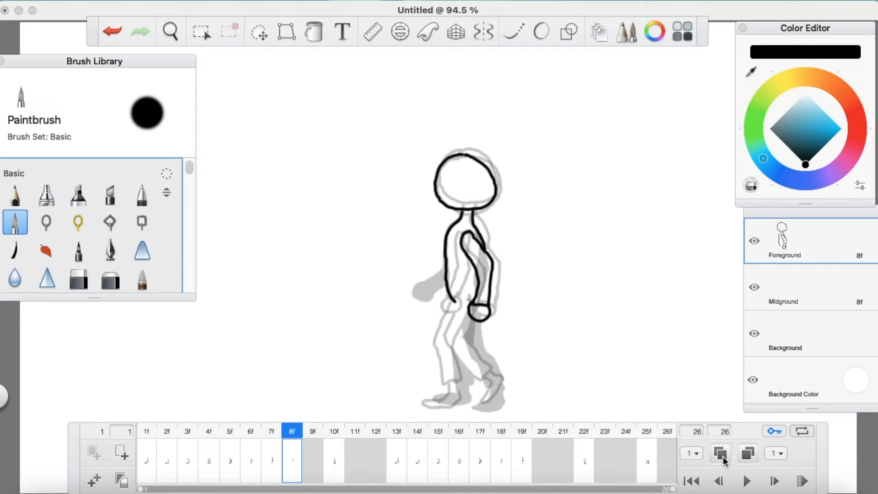
{"action": "left_click", "coordinate": [723, 456]}
{"action": "left_click", "coordinate": [723, 456]}
{"action": "mouse_move", "coordinate": [460, 295]}
{"action": "left_mouse_down"}
{"action": "mouse_move", "coordinate": [441, 331]}
{"action": "mouse_move", "coordinate": [458, 379]}
{"action": "mouse_move", "coordinate": [477, 364]}
{"action": "mouse_move", "coordinate": [459, 337]}
{"action": "mouse_move", "coordinate": [464, 322]}
{"action": "left_mouse_up"}
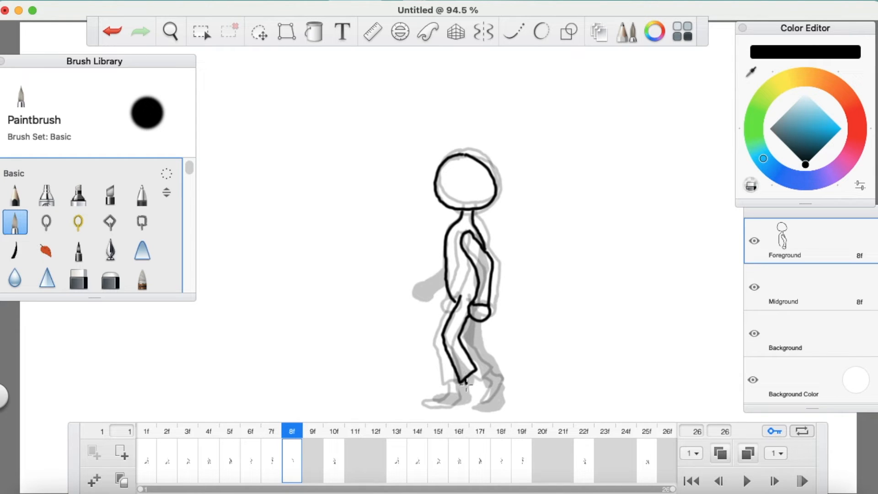
{"action": "mouse_move", "coordinate": [467, 391]}
{"action": "left_mouse_down"}
{"action": "mouse_move", "coordinate": [456, 407]}
{"action": "mouse_move", "coordinate": [481, 395]}
{"action": "mouse_move", "coordinate": [470, 374]}
{"action": "left_mouse_up"}
Outline the far leg and foot behind the near leg in frame 8, with the previous onion skin hidden while drawing
{"action": "left_click", "coordinate": [746, 454]}
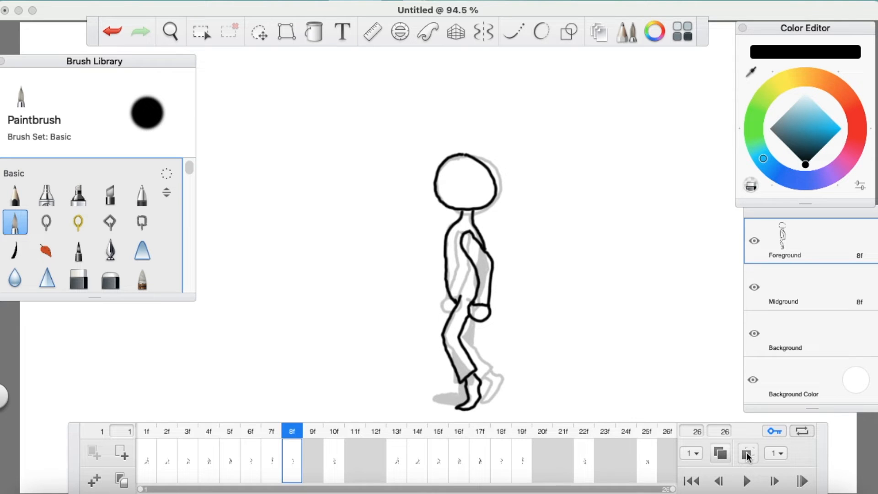
{"action": "left_click", "coordinate": [747, 454]}
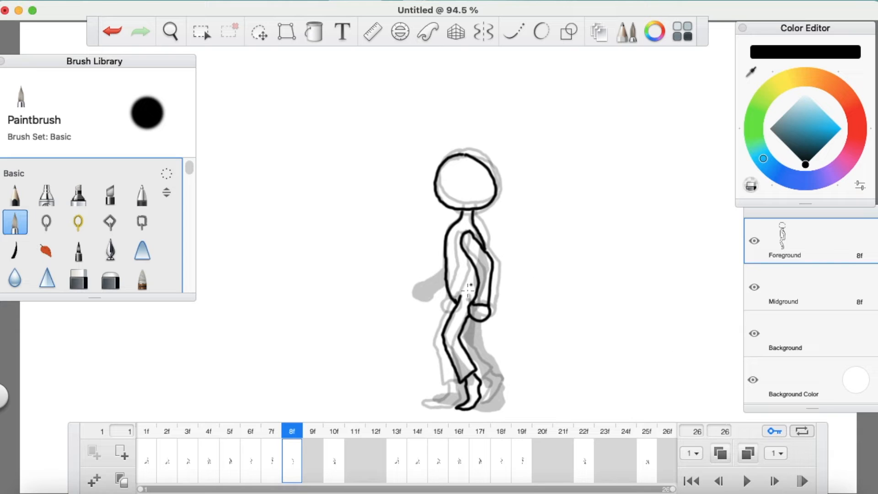
{"action": "left_click", "coordinate": [721, 453]}
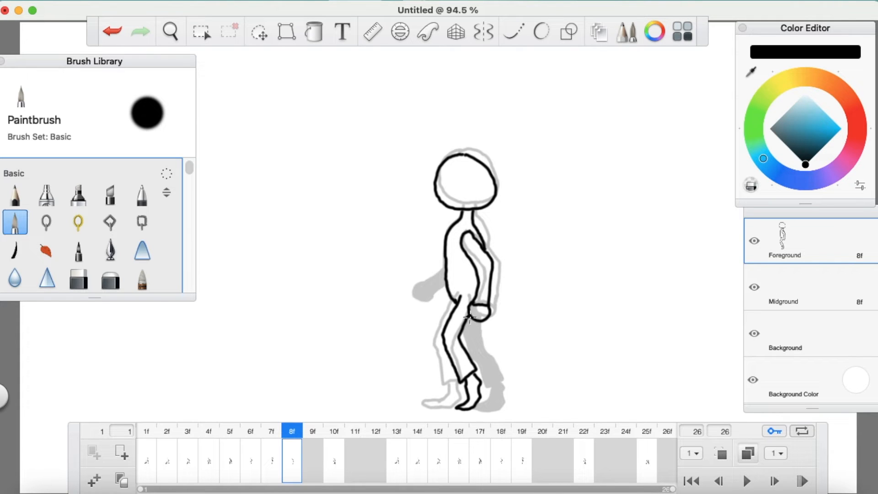
{"action": "left_click_drag", "start_coordinate": [470, 322], "coordinate": [490, 385]}
{"action": "left_click_drag", "start_coordinate": [491, 384], "coordinate": [491, 406]}
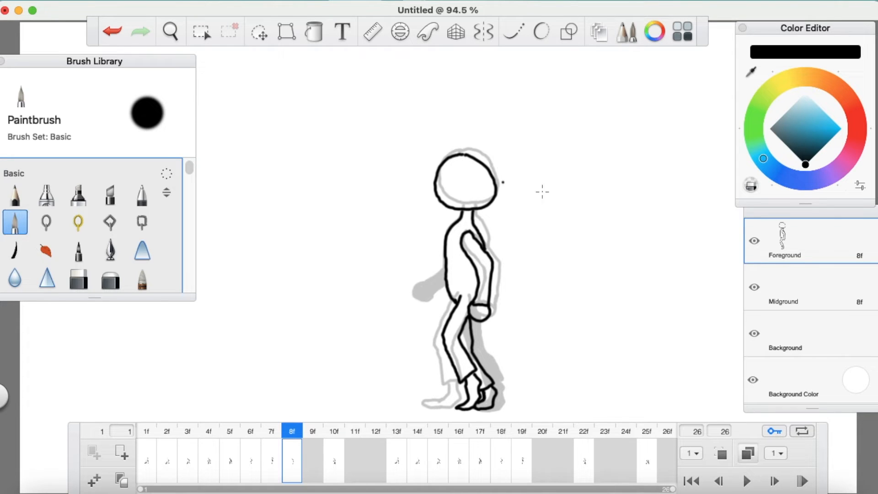
{"action": "left_click", "coordinate": [717, 456]}
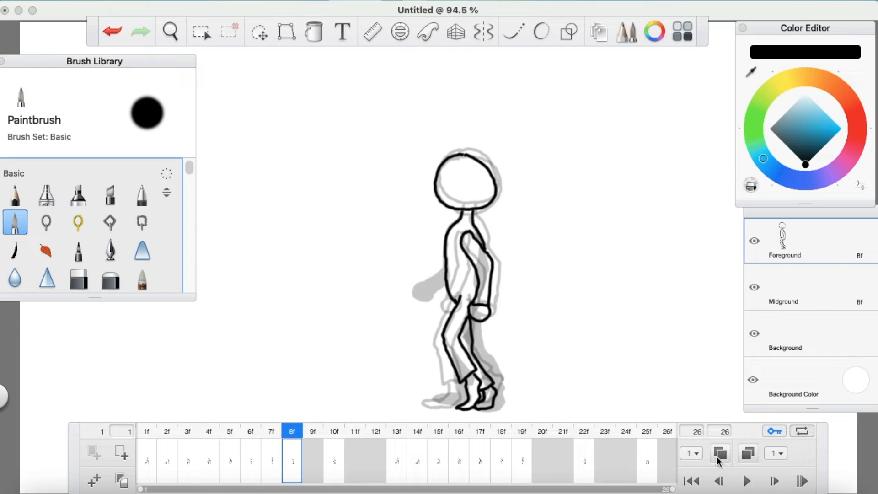
Draw the far arm and hand in front of the waist in frame 8, and fill the far arm and far leg with black
{"action": "left_click", "coordinate": [718, 456]}
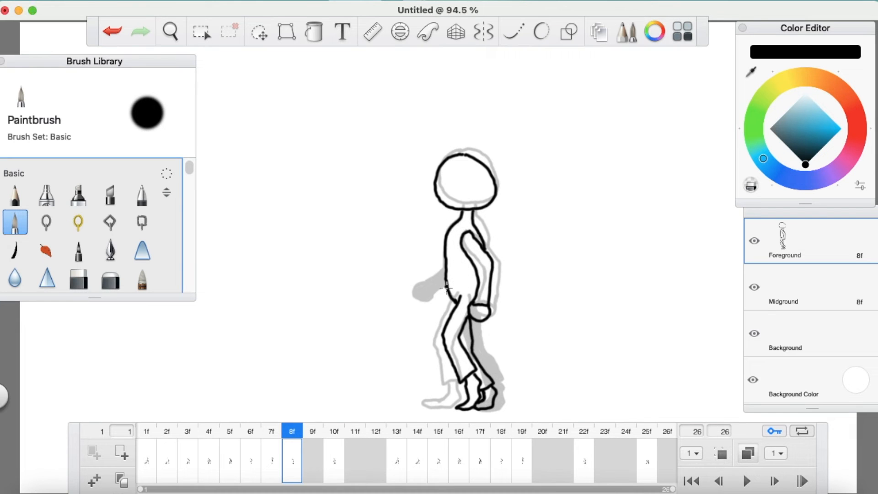
{"action": "mouse_move", "coordinate": [436, 300]}
{"action": "left_mouse_down"}
{"action": "mouse_move", "coordinate": [450, 302]}
{"action": "mouse_move", "coordinate": [428, 310]}
{"action": "mouse_move", "coordinate": [446, 303]}
{"action": "left_mouse_up"}
{"action": "left_click", "coordinate": [320, 34]}
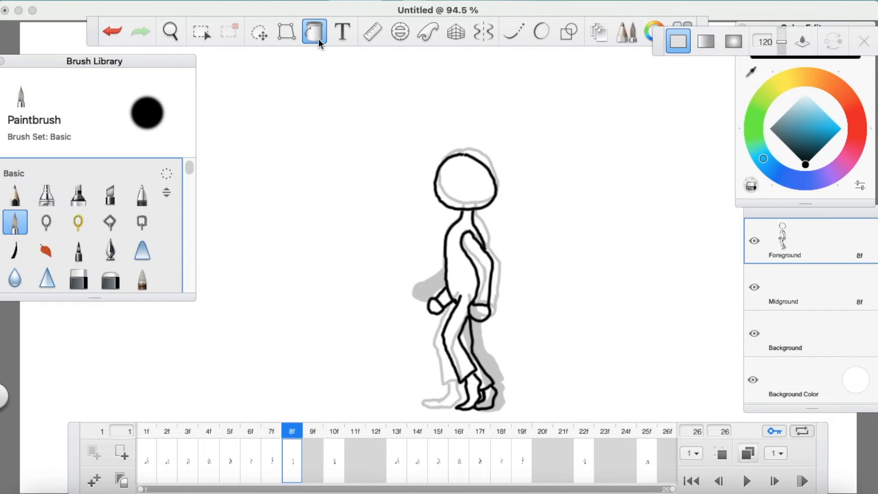
{"action": "left_click", "coordinate": [444, 300]}
{"action": "left_click", "coordinate": [437, 310]}
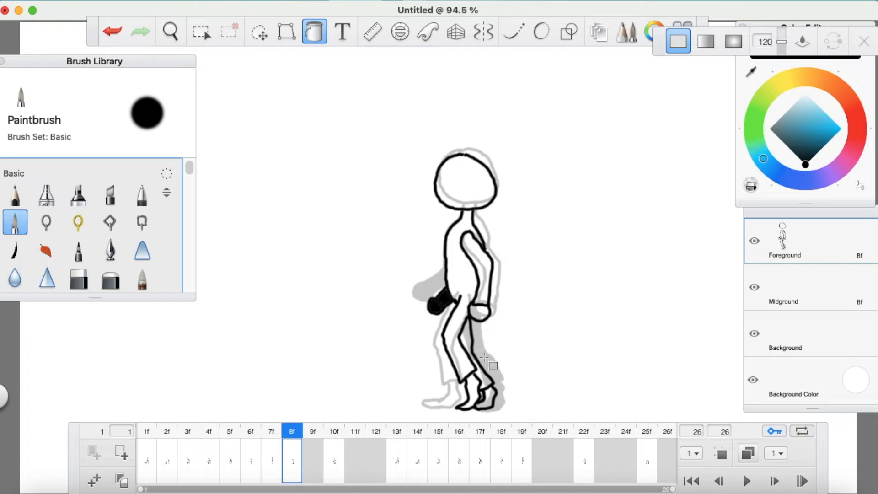
{"action": "left_click", "coordinate": [492, 397]}
{"action": "left_click", "coordinate": [484, 382]}
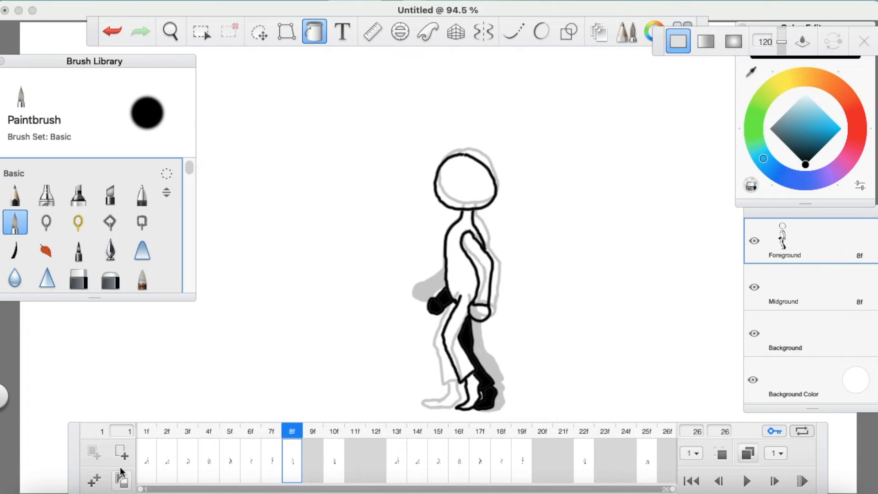
Duplicate the frame 8 drawing, move the copy to frame 20, and play and stop the walk cycle
{"action": "left_click", "coordinate": [93, 481]}
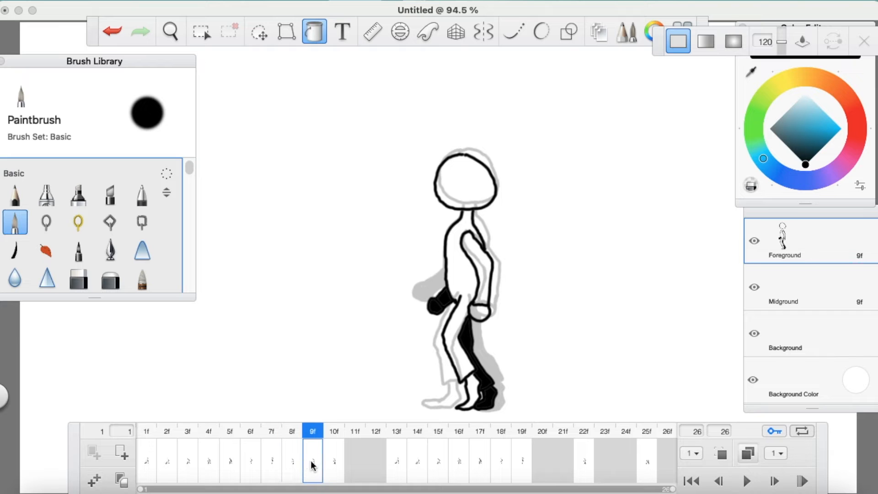
{"action": "left_click_drag", "start_coordinate": [314, 467], "coordinate": [542, 457]}
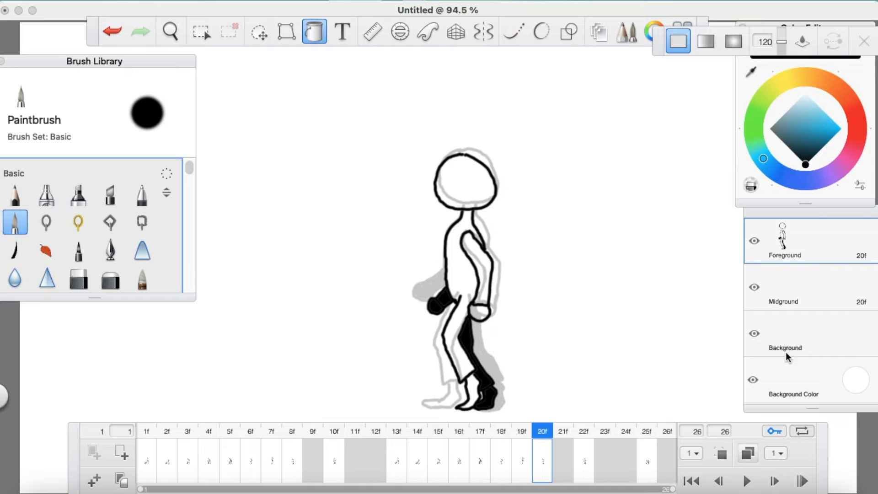
{"action": "left_click", "coordinate": [745, 479]}
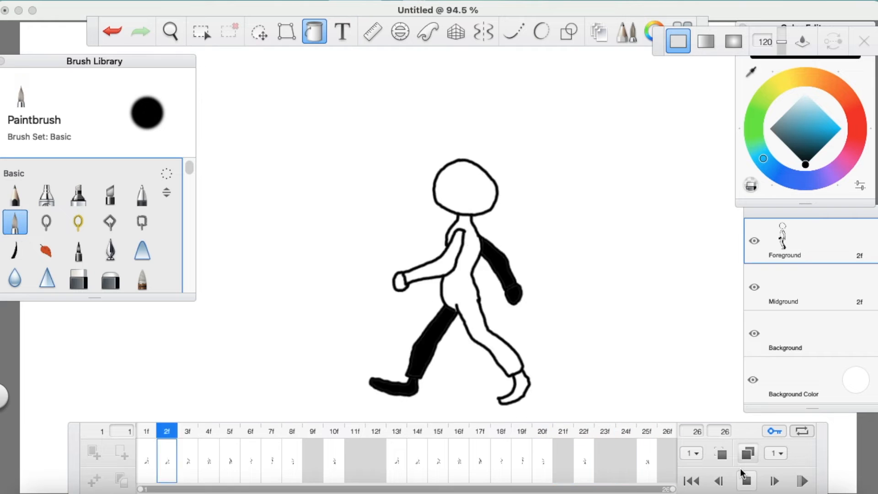
{"action": "left_click", "coordinate": [741, 472]}
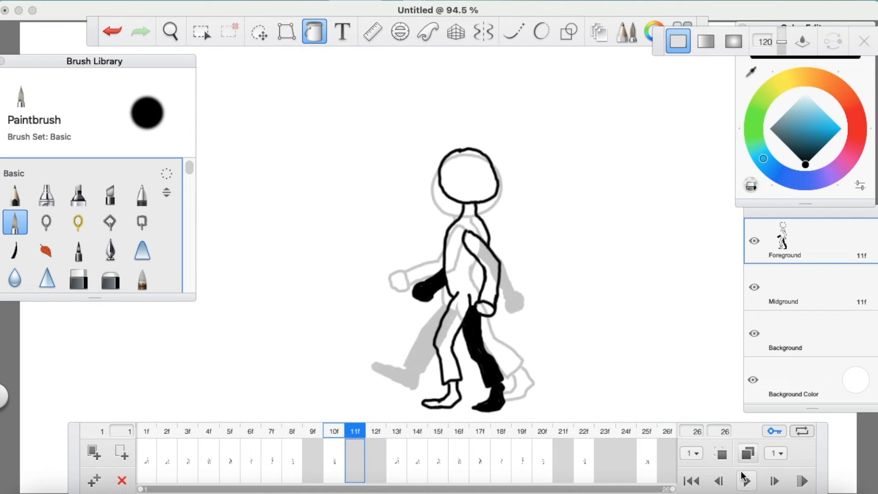
Insert a blank keyframe at frame 9 and show both the previous and following onion skins
{"action": "left_click", "coordinate": [295, 433]}
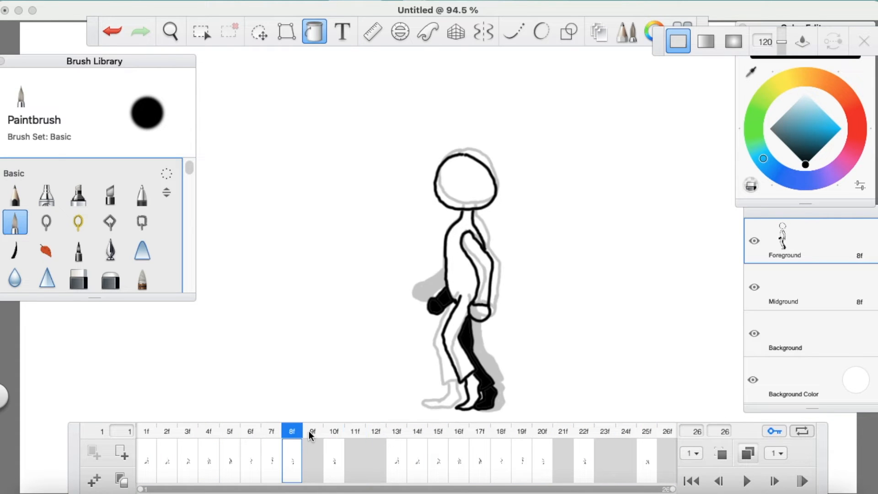
{"action": "left_click", "coordinate": [311, 434]}
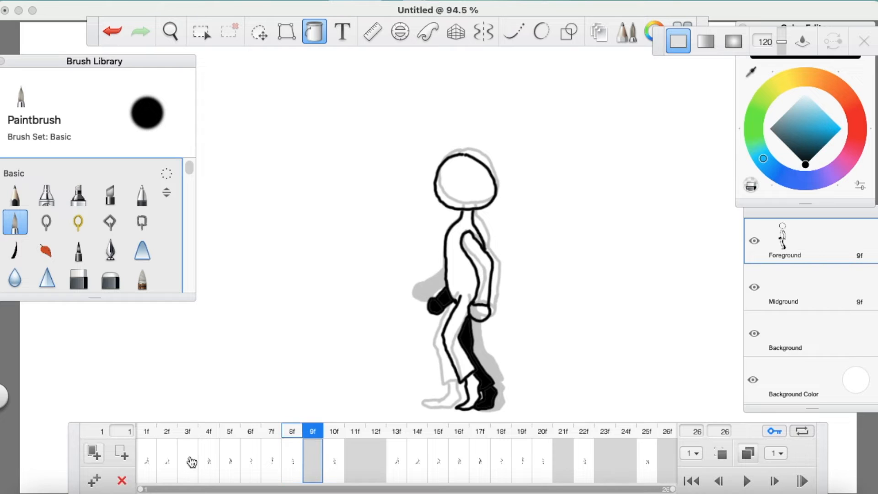
{"action": "left_click", "coordinate": [95, 454]}
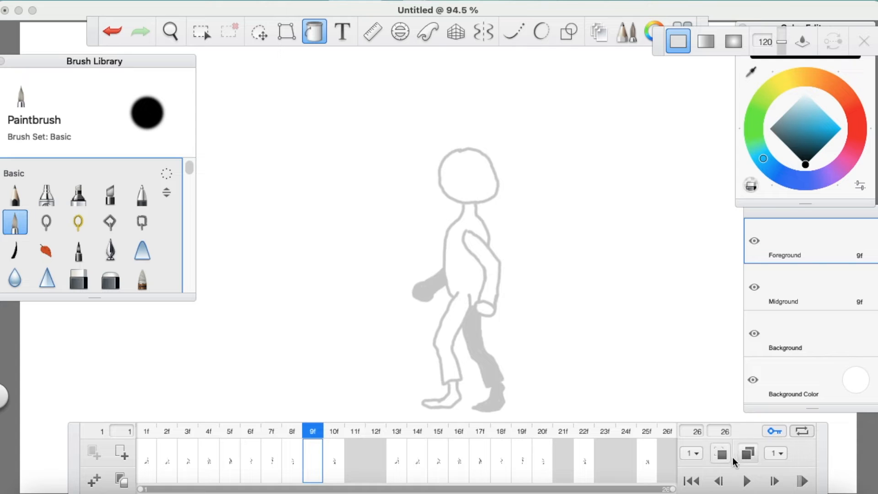
{"action": "left_click", "coordinate": [722, 454]}
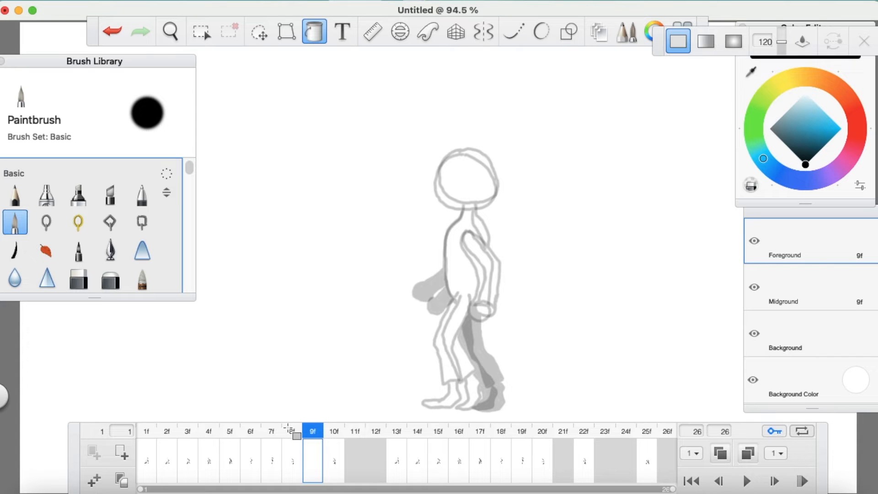
{"action": "left_click", "coordinate": [744, 455]}
{"action": "left_click", "coordinate": [743, 452]}
Draw the head, the front torso line, and the back of the neck in frame 9 with the Paintbrush
{"action": "left_click", "coordinate": [17, 221]}
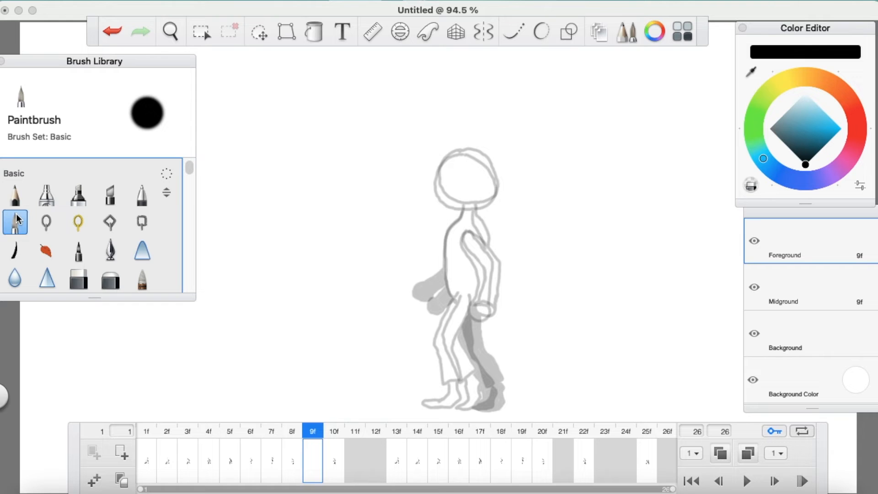
{"action": "left_click", "coordinate": [749, 453]}
{"action": "left_click", "coordinate": [750, 453]}
{"action": "mouse_move", "coordinate": [445, 160]}
{"action": "left_mouse_down"}
{"action": "mouse_move", "coordinate": [434, 188]}
{"action": "mouse_move", "coordinate": [448, 202]}
{"action": "mouse_move", "coordinate": [478, 205]}
{"action": "mouse_move", "coordinate": [492, 184]}
{"action": "mouse_move", "coordinate": [467, 157]}
{"action": "left_mouse_up"}
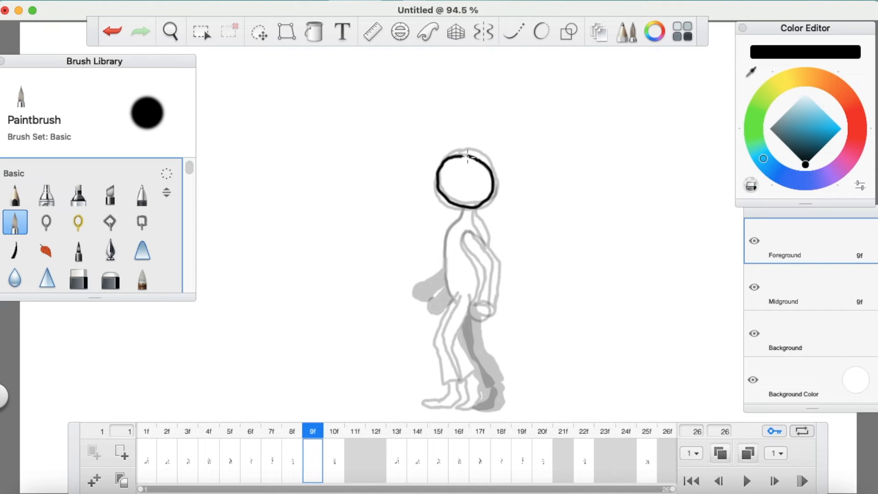
{"action": "mouse_move", "coordinate": [461, 218]}
{"action": "left_mouse_down"}
{"action": "mouse_move", "coordinate": [443, 259]}
{"action": "mouse_move", "coordinate": [452, 293]}
{"action": "left_mouse_up"}
{"action": "left_click_drag", "start_coordinate": [474, 207], "coordinate": [478, 236]}
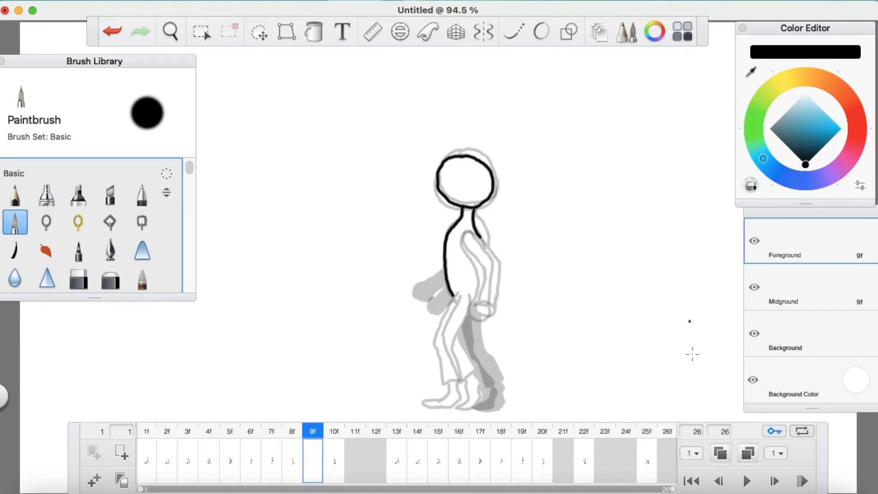
Draw the near arm and hand in frame 9, between the onion-skinned arms of frames 8 and 10
{"action": "left_click", "coordinate": [754, 452]}
{"action": "left_click", "coordinate": [754, 449]}
{"action": "mouse_move", "coordinate": [465, 234]}
{"action": "left_mouse_down"}
{"action": "mouse_move", "coordinate": [482, 281]}
{"action": "mouse_move", "coordinate": [479, 306]}
{"action": "mouse_move", "coordinate": [493, 309]}
{"action": "mouse_move", "coordinate": [487, 250]}
{"action": "left_mouse_up"}
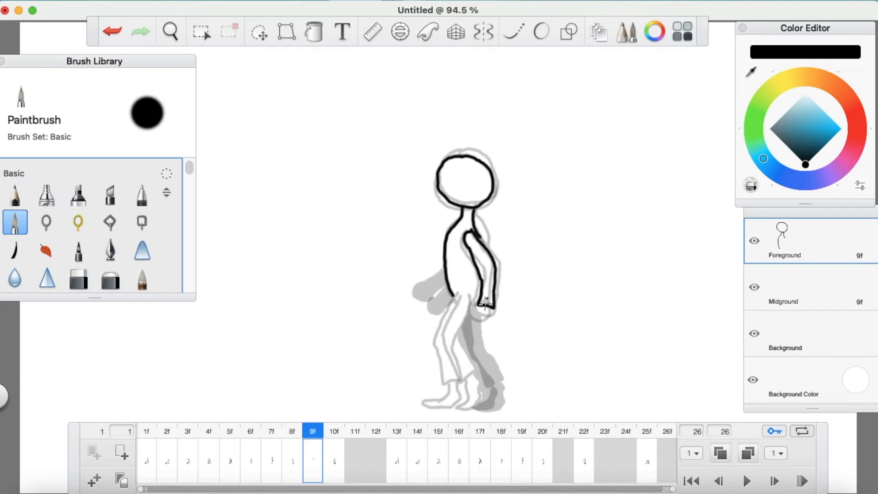
{"action": "mouse_move", "coordinate": [476, 315]}
{"action": "left_mouse_down"}
{"action": "mouse_move", "coordinate": [490, 321]}
{"action": "mouse_move", "coordinate": [492, 307]}
{"action": "left_mouse_up"}
Draw the near leg and foot in frame 9, undoing the first foot stroke and redrawing the foot
{"action": "left_click", "coordinate": [751, 450]}
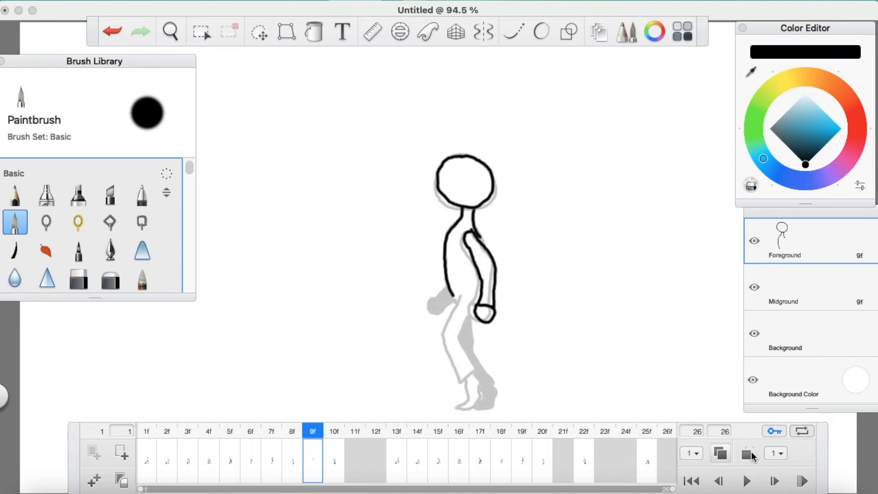
{"action": "left_click", "coordinate": [751, 450]}
{"action": "left_click", "coordinate": [751, 451]}
{"action": "left_click", "coordinate": [751, 452]}
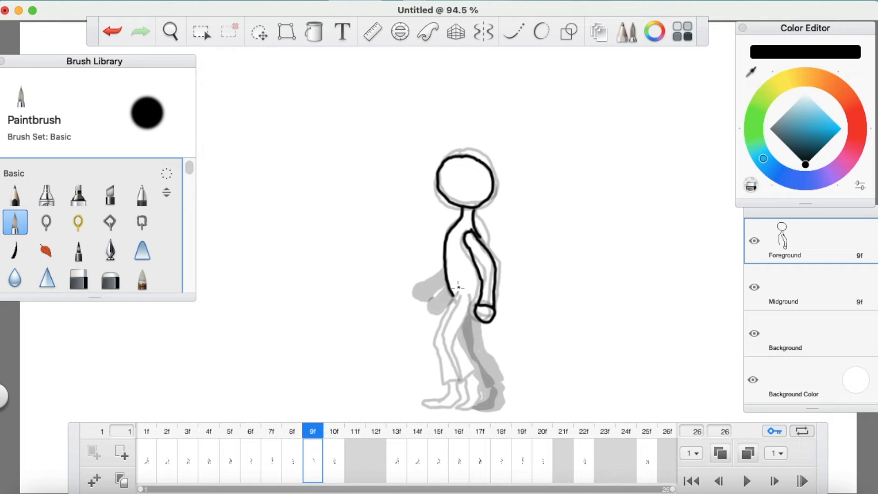
{"action": "mouse_move", "coordinate": [458, 291]}
{"action": "left_mouse_down"}
{"action": "mouse_move", "coordinate": [440, 341]}
{"action": "mouse_move", "coordinate": [451, 382]}
{"action": "mouse_move", "coordinate": [466, 377]}
{"action": "mouse_move", "coordinate": [456, 336]}
{"action": "mouse_move", "coordinate": [470, 293]}
{"action": "left_mouse_up"}
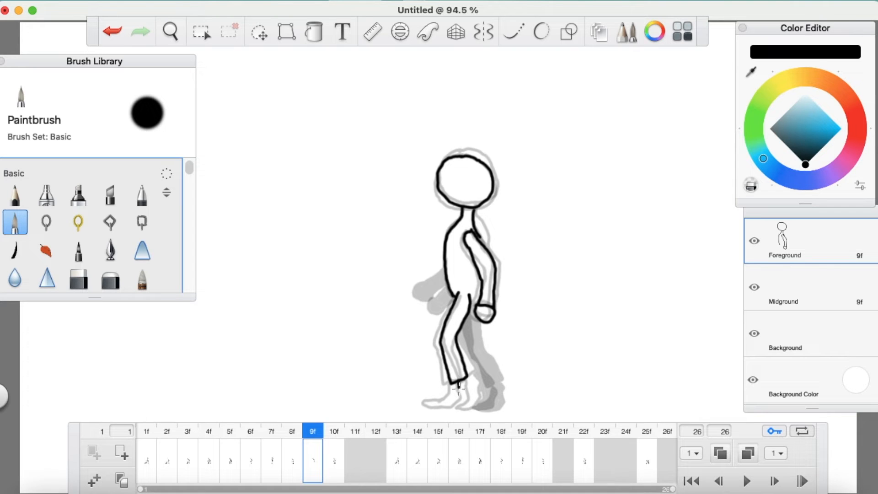
{"action": "left_click_drag", "start_coordinate": [458, 393], "coordinate": [446, 402]}
{"action": "key", "text": "super+z"}
{"action": "mouse_move", "coordinate": [455, 399]}
{"action": "left_mouse_down"}
{"action": "mouse_move", "coordinate": [429, 406]}
{"action": "mouse_move", "coordinate": [454, 410]}
{"action": "mouse_move", "coordinate": [464, 379]}
{"action": "left_mouse_up"}
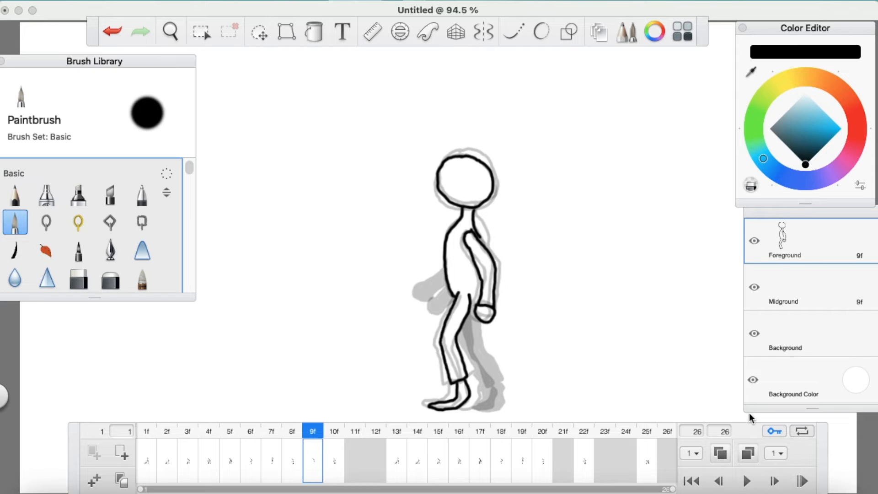
Draw the far leg and foot in frame 9, comparing against the onion skins of frames 8 and 10
{"action": "left_click", "coordinate": [748, 454]}
{"action": "left_click", "coordinate": [748, 456]}
{"action": "left_click", "coordinate": [748, 455]}
{"action": "left_click", "coordinate": [746, 454]}
{"action": "left_click", "coordinate": [724, 455]}
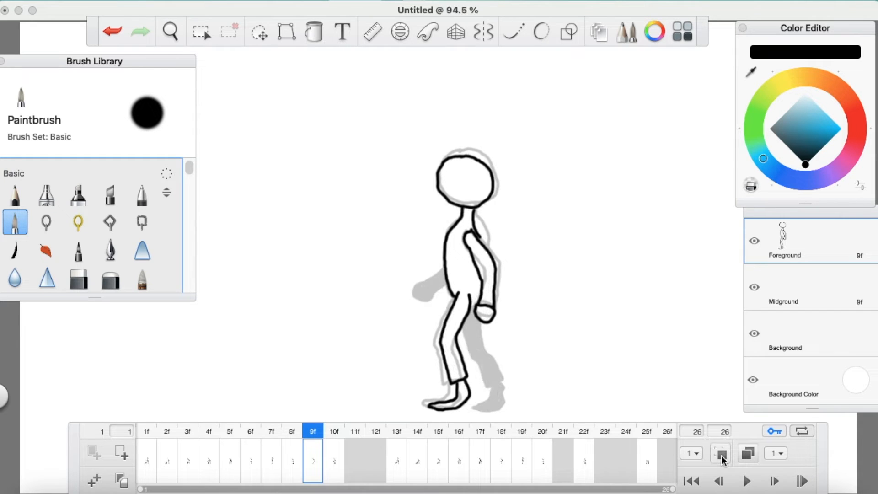
{"action": "left_click", "coordinate": [723, 458]}
{"action": "left_click", "coordinate": [723, 459]}
{"action": "mouse_move", "coordinate": [464, 351]}
{"action": "left_mouse_down"}
{"action": "mouse_move", "coordinate": [482, 391]}
{"action": "mouse_move", "coordinate": [495, 385]}
{"action": "mouse_move", "coordinate": [478, 346]}
{"action": "mouse_move", "coordinate": [473, 302]}
{"action": "left_mouse_up"}
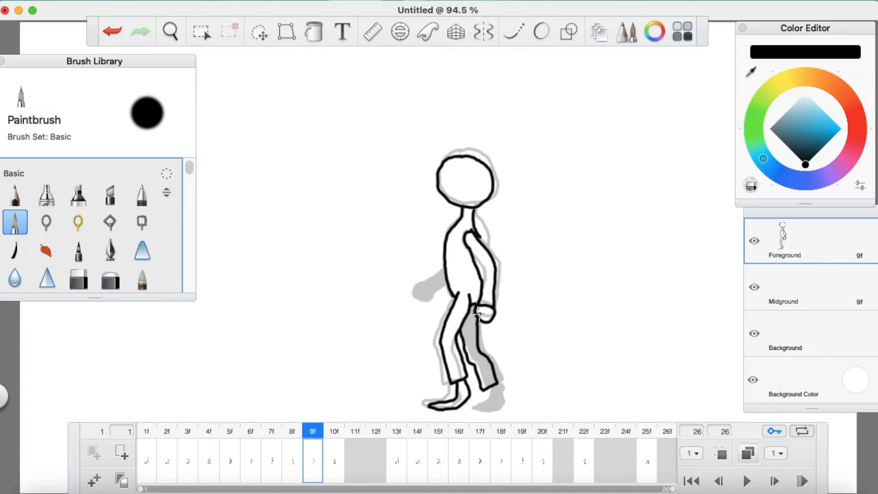
{"action": "mouse_move", "coordinate": [488, 387]}
{"action": "left_mouse_down"}
{"action": "mouse_move", "coordinate": [470, 407]}
{"action": "mouse_move", "coordinate": [492, 411]}
{"action": "mouse_move", "coordinate": [501, 389]}
{"action": "left_mouse_up"}
Draw the far arm and hand in frame 9, extending forward from the front torso line
{"action": "left_click", "coordinate": [722, 456]}
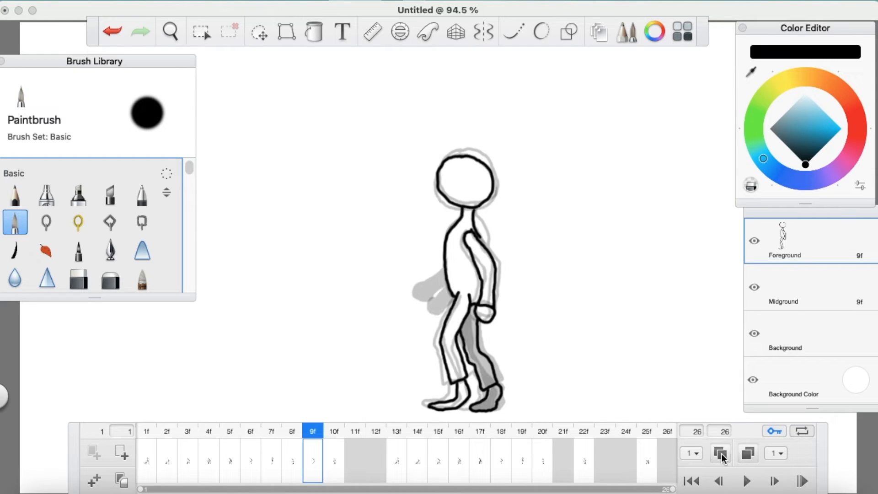
{"action": "left_click", "coordinate": [721, 455]}
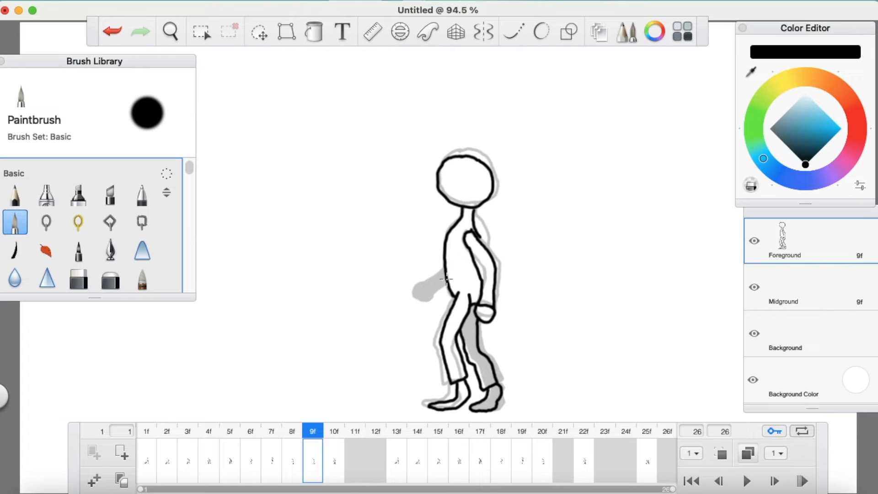
{"action": "mouse_move", "coordinate": [445, 278]}
{"action": "left_mouse_down"}
{"action": "mouse_move", "coordinate": [429, 290]}
{"action": "mouse_move", "coordinate": [433, 299]}
{"action": "mouse_move", "coordinate": [450, 291]}
{"action": "mouse_move", "coordinate": [417, 283]}
{"action": "mouse_move", "coordinate": [421, 306]}
{"action": "mouse_move", "coordinate": [435, 298]}
{"action": "left_mouse_up"}
Fill the far arm, hand, leg and foot in frame 9 with solid black
{"action": "left_click", "coordinate": [314, 32]}
{"action": "left_click", "coordinate": [426, 296]}
{"action": "left_click", "coordinate": [440, 293]}
{"action": "left_click", "coordinate": [488, 375]}
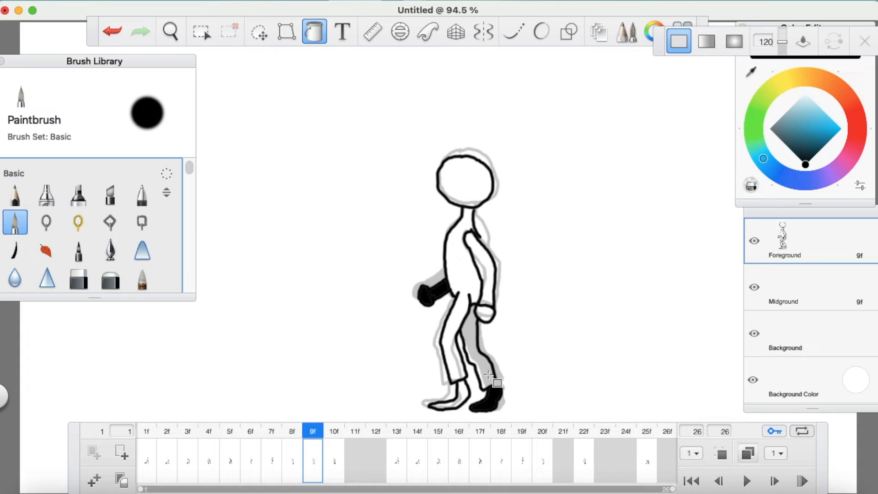
{"action": "left_click", "coordinate": [488, 375]}
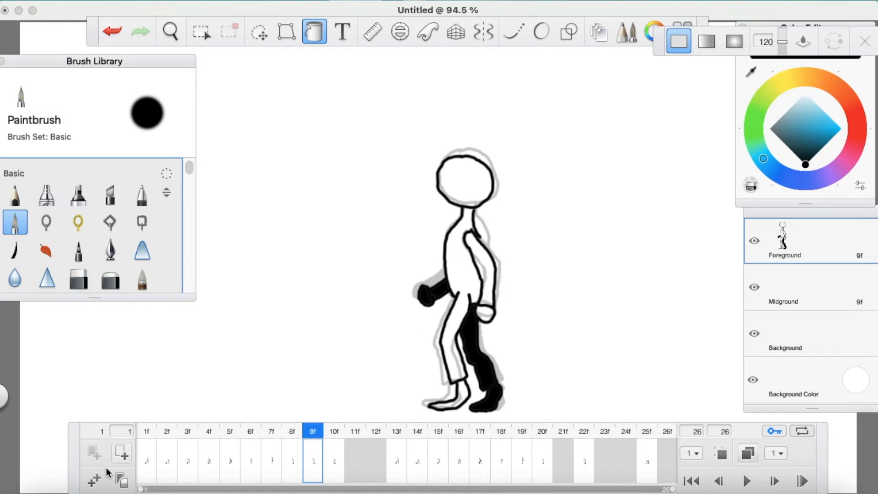
Duplicate frame 9, move the copy to frame 21, and return the shifted drawing from frame 11 to frame 10
{"action": "left_click", "coordinate": [95, 481]}
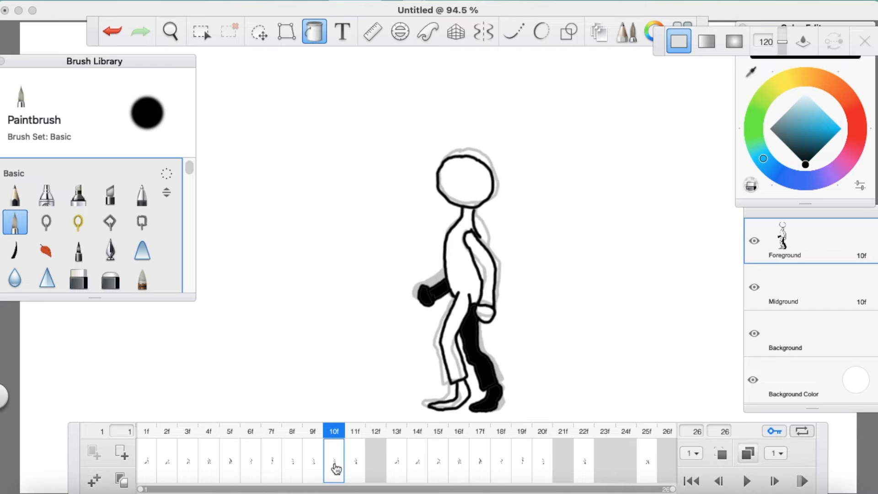
{"action": "left_click_drag", "start_coordinate": [336, 468], "coordinate": [563, 461]}
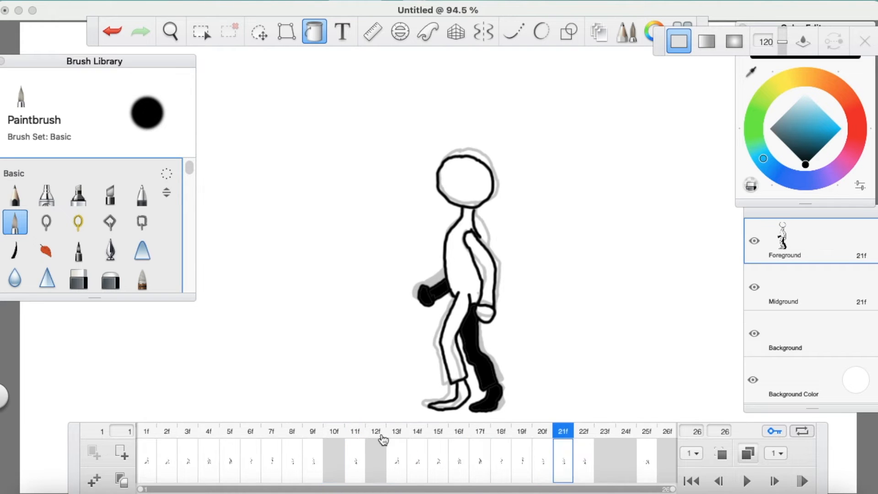
{"action": "left_click", "coordinate": [356, 451]}
{"action": "left_click_drag", "start_coordinate": [346, 463], "coordinate": [335, 462]}
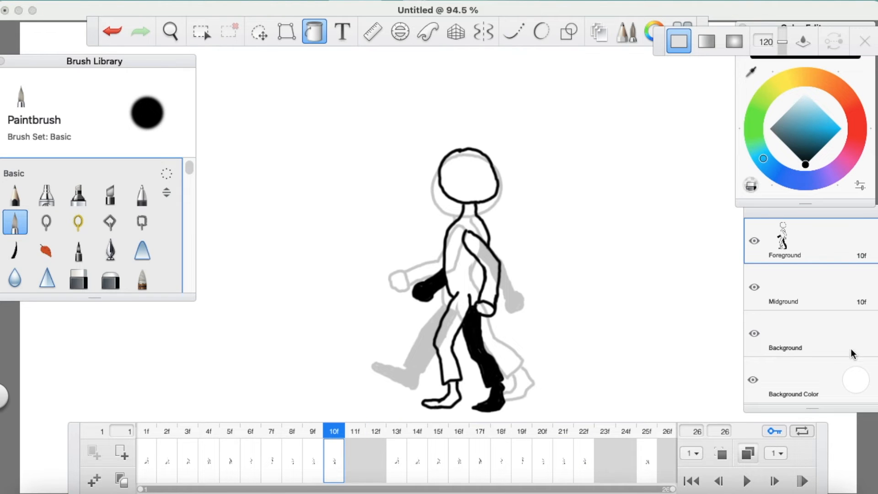
Play back the walk cycle, and compare the poses in frames 10 and 13 with the onion skins hidden
{"action": "left_click", "coordinate": [747, 482]}
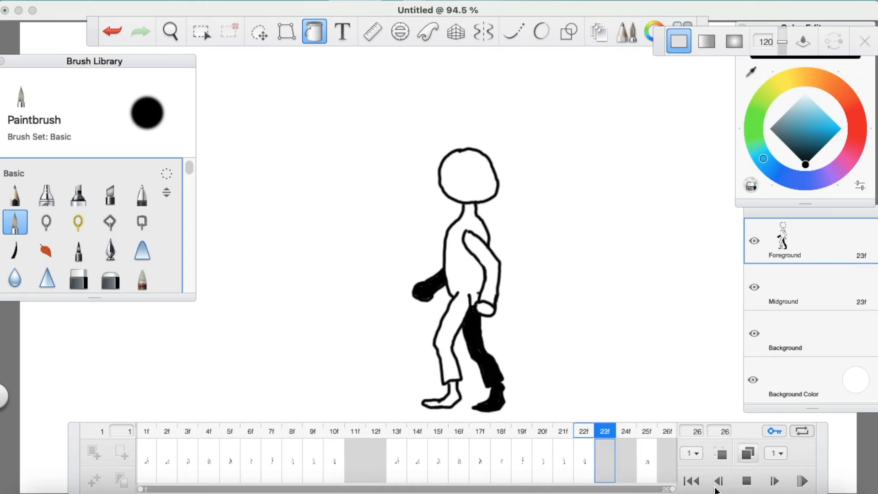
{"action": "left_click", "coordinate": [746, 480]}
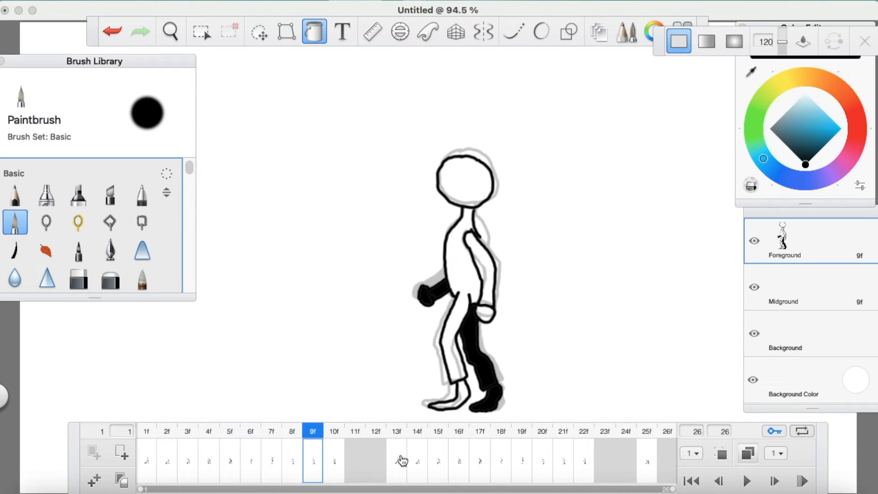
{"action": "left_click", "coordinate": [334, 430]}
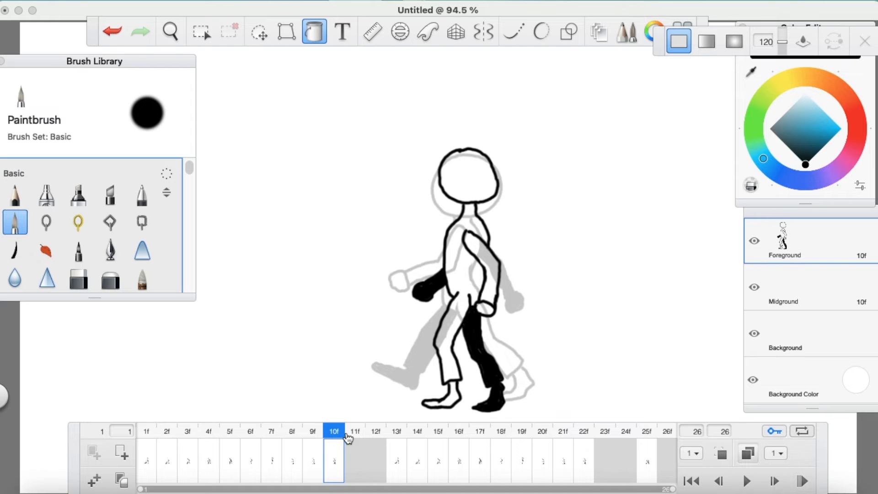
{"action": "left_click", "coordinate": [397, 432]}
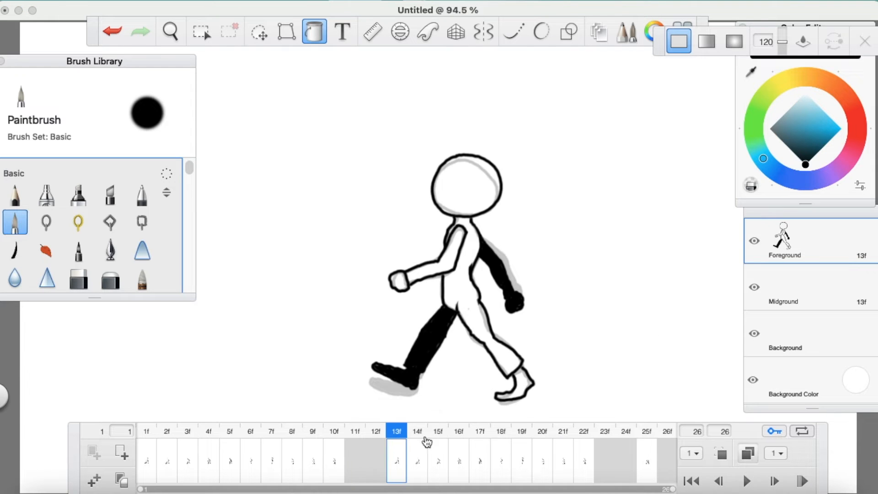
{"action": "left_click", "coordinate": [747, 453]}
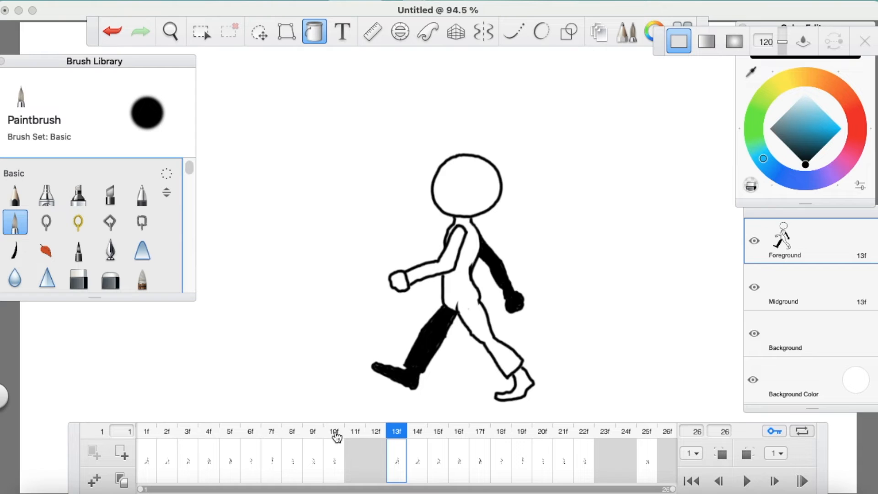
{"action": "left_click", "coordinate": [335, 432]}
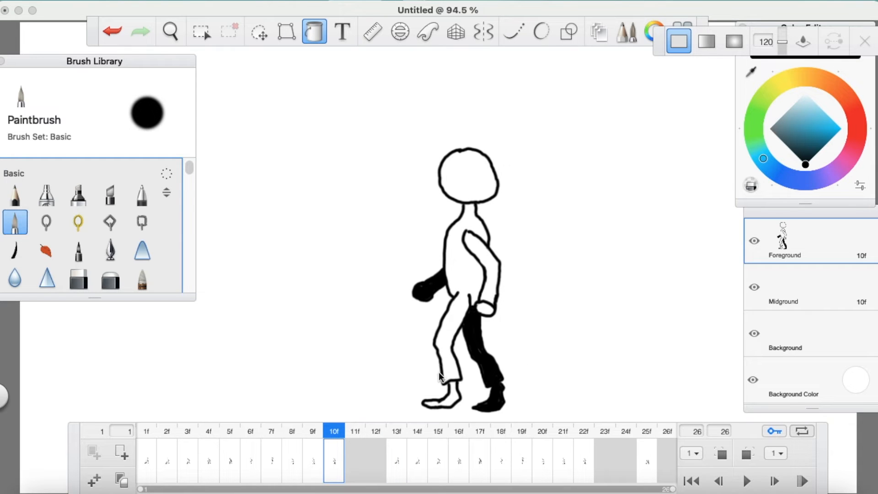
{"action": "left_click", "coordinate": [397, 434]}
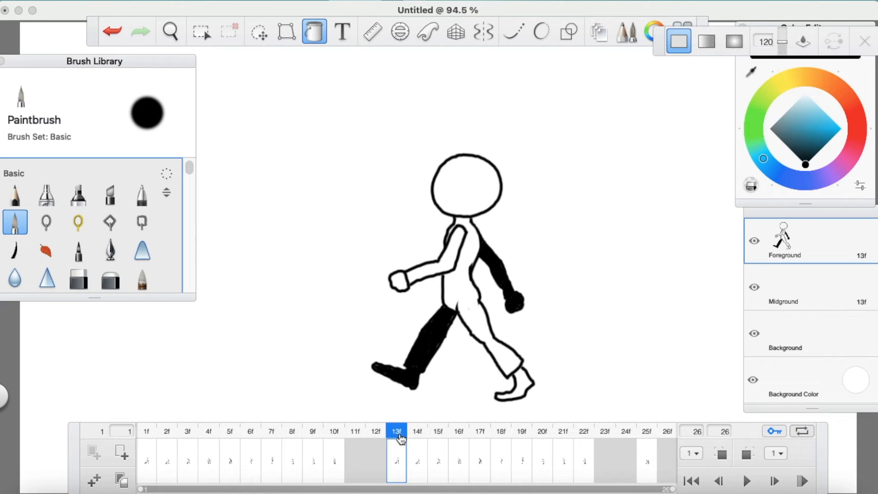
{"action": "left_click", "coordinate": [339, 434]}
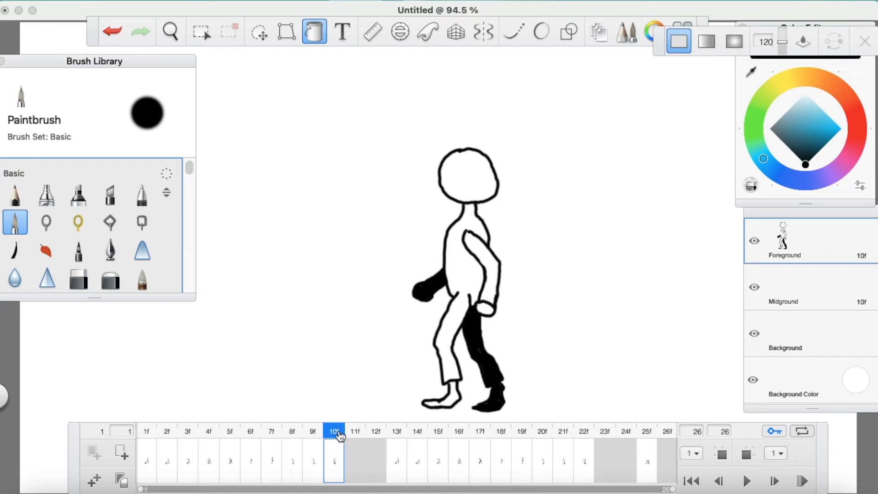
{"action": "left_click", "coordinate": [392, 435]}
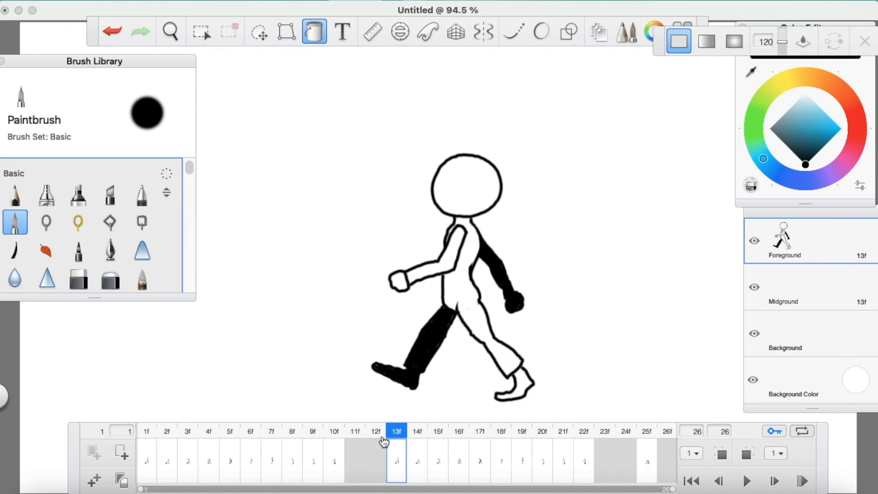
Insert a blank keyframe at frame 11 and show both the previous and following onion skins
{"action": "left_click", "coordinate": [351, 444]}
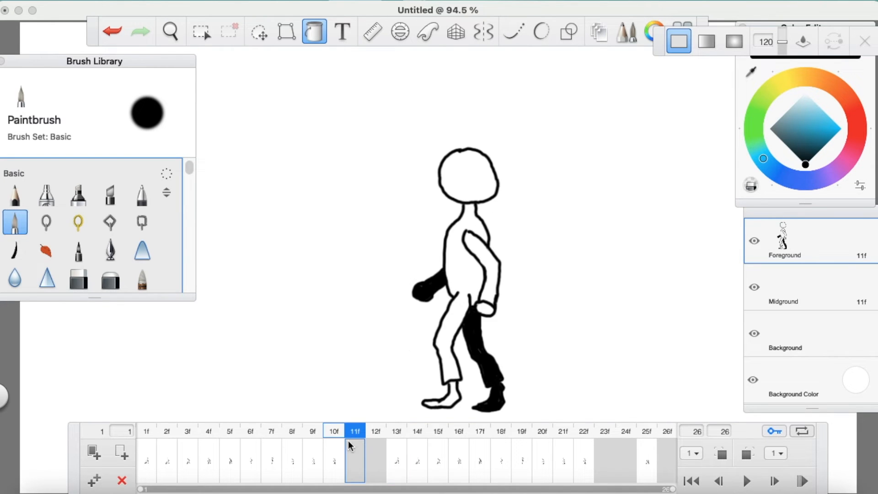
{"action": "left_click", "coordinate": [96, 460]}
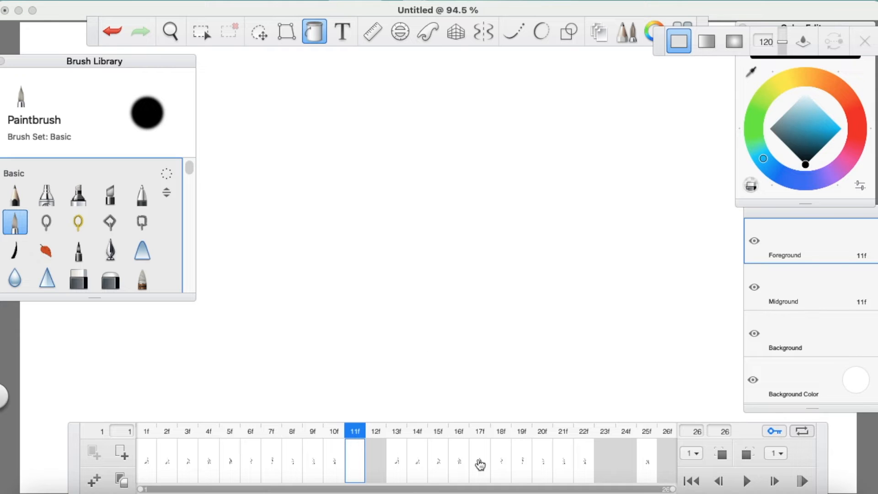
{"action": "left_click", "coordinate": [720, 454]}
{"action": "left_click", "coordinate": [747, 454]}
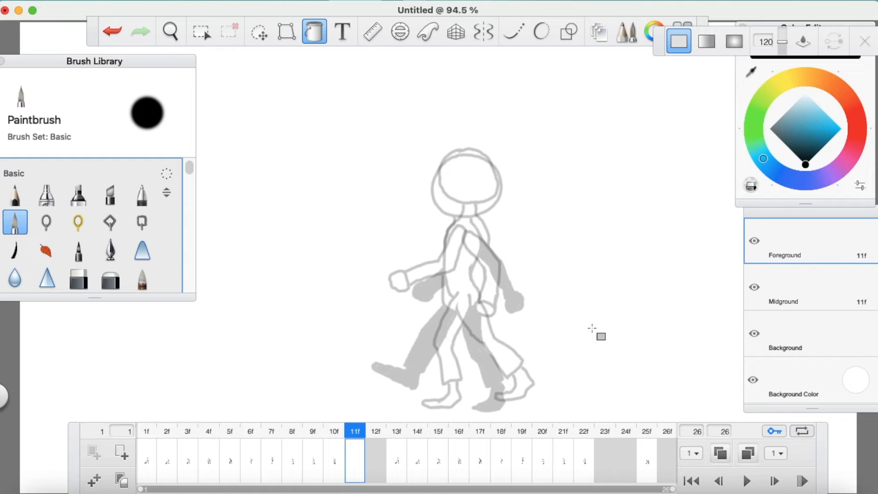
Draw the head, neck and front torso line in frame 11 with the Paintbrush, between the onion-skinned poses
{"action": "left_click", "coordinate": [746, 454]}
{"action": "left_click", "coordinate": [746, 453]}
{"action": "left_click", "coordinate": [746, 454]}
{"action": "left_click", "coordinate": [746, 454]}
{"action": "left_click", "coordinate": [745, 453]}
{"action": "left_click", "coordinate": [745, 454]}
{"action": "left_click", "coordinate": [26, 232]}
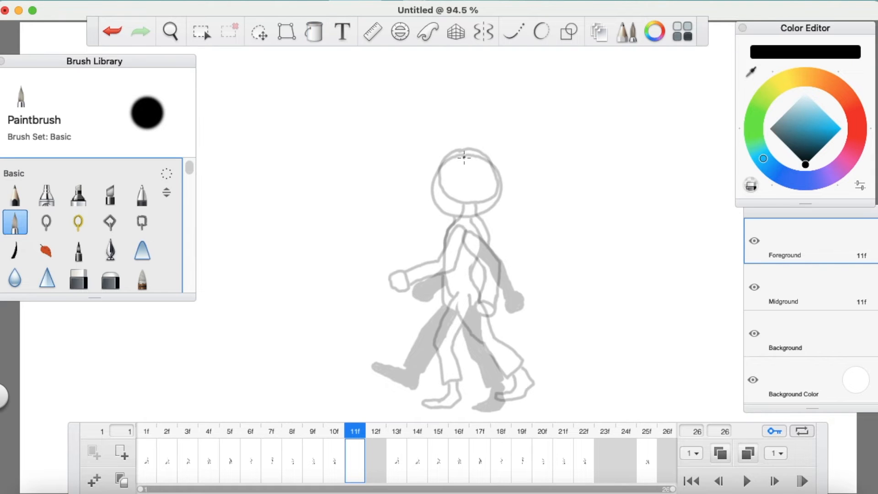
{"action": "mouse_move", "coordinate": [461, 154]}
{"action": "left_mouse_down"}
{"action": "mouse_move", "coordinate": [446, 155]}
{"action": "mouse_move", "coordinate": [433, 179]}
{"action": "mouse_move", "coordinate": [434, 197]}
{"action": "mouse_move", "coordinate": [470, 208]}
{"action": "mouse_move", "coordinate": [498, 186]}
{"action": "mouse_move", "coordinate": [485, 156]}
{"action": "mouse_move", "coordinate": [460, 153]}
{"action": "left_mouse_up"}
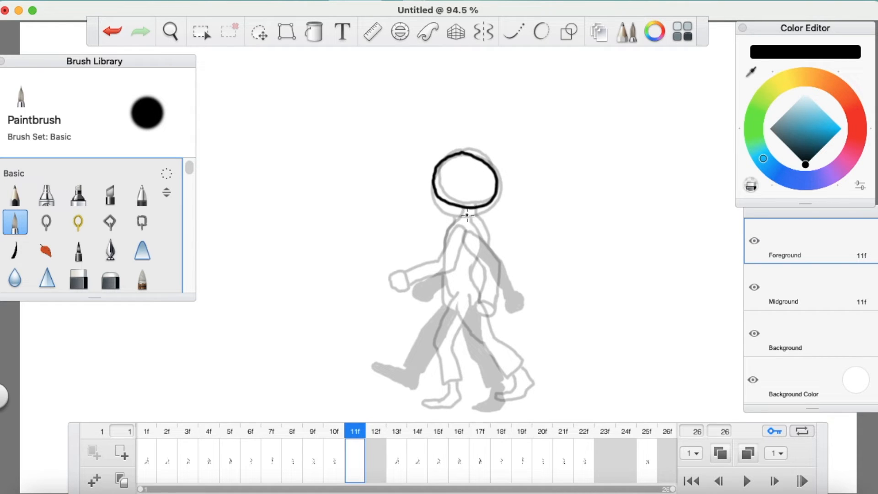
{"action": "left_click_drag", "start_coordinate": [461, 216], "coordinate": [446, 239]}
{"action": "left_click", "coordinate": [748, 453]}
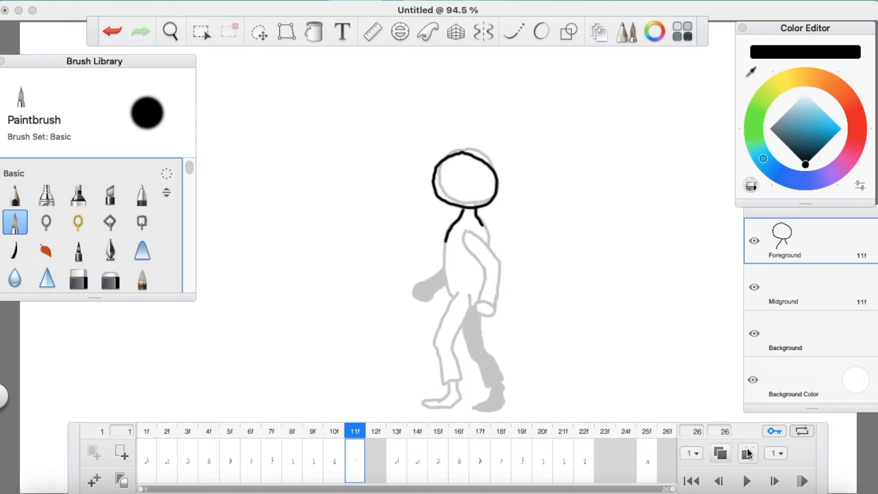
{"action": "left_click", "coordinate": [750, 452]}
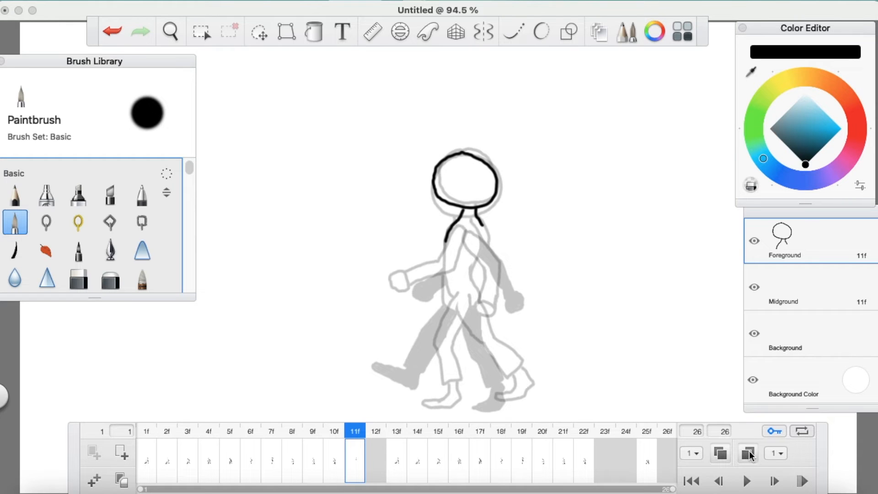
{"action": "mouse_move", "coordinate": [446, 238]}
{"action": "left_mouse_down"}
{"action": "mouse_move", "coordinate": [442, 272]}
{"action": "mouse_move", "coordinate": [452, 298]}
{"action": "left_mouse_up"}
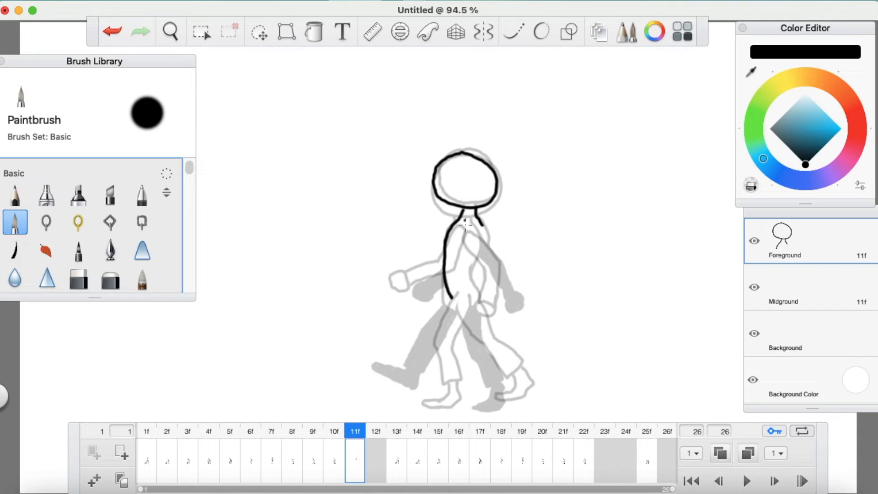
Draw the near arm and hand in frame 11, and extend the front torso line to the hip
{"action": "mouse_move", "coordinate": [466, 225]}
{"action": "left_mouse_down"}
{"action": "mouse_move", "coordinate": [458, 238]}
{"action": "mouse_move", "coordinate": [470, 275]}
{"action": "mouse_move", "coordinate": [463, 303]}
{"action": "mouse_move", "coordinate": [475, 305]}
{"action": "mouse_move", "coordinate": [486, 275]}
{"action": "mouse_move", "coordinate": [471, 224]}
{"action": "left_mouse_up"}
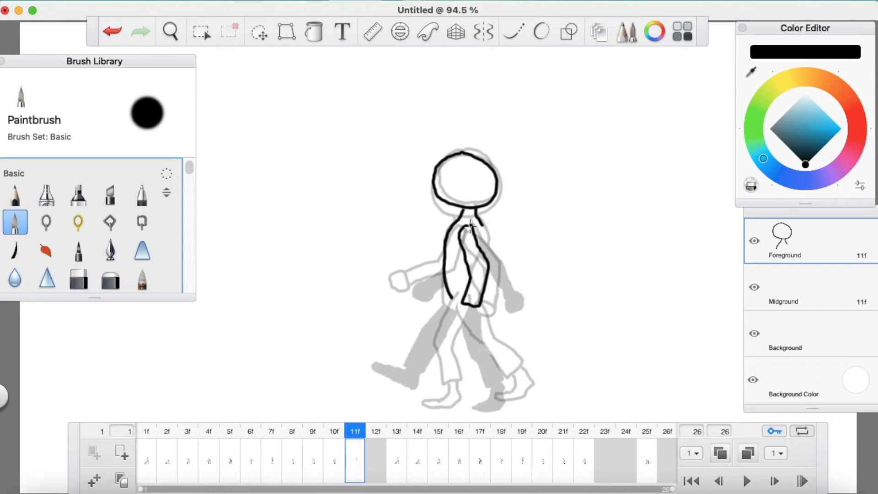
{"action": "mouse_move", "coordinate": [467, 302]}
{"action": "left_mouse_down"}
{"action": "mouse_move", "coordinate": [458, 310]}
{"action": "mouse_move", "coordinate": [468, 321]}
{"action": "mouse_move", "coordinate": [480, 305]}
{"action": "left_mouse_up"}
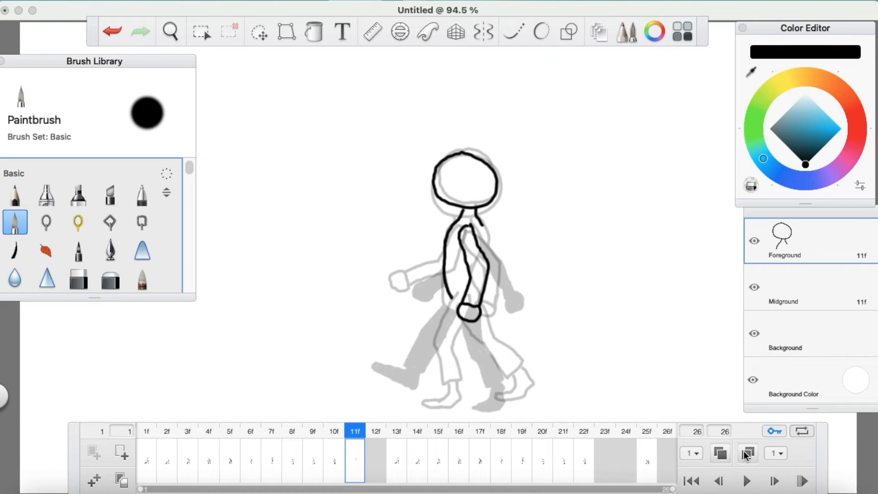
{"action": "left_click", "coordinate": [745, 452]}
{"action": "left_click", "coordinate": [746, 452]}
{"action": "left_click", "coordinate": [723, 456]}
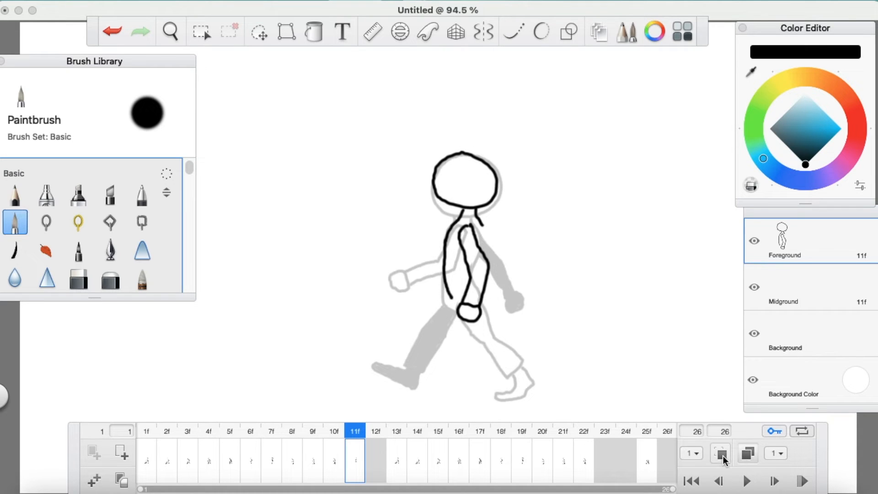
{"action": "left_click", "coordinate": [722, 457]}
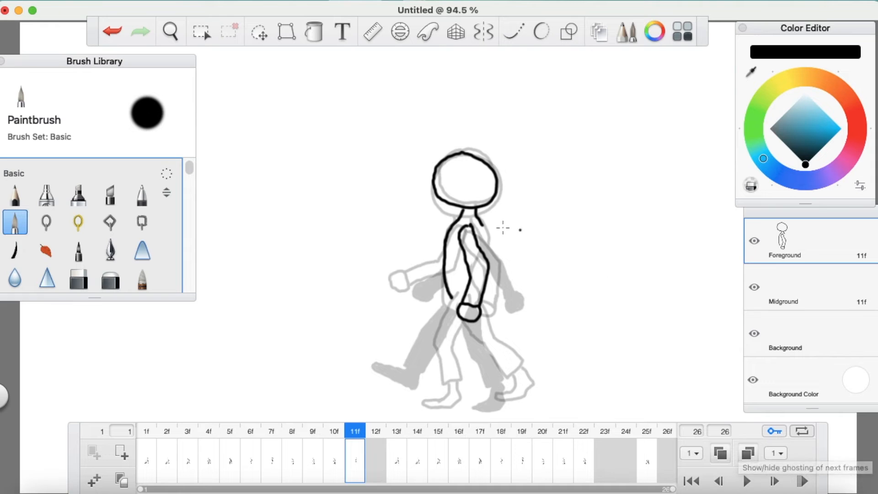
{"action": "left_click_drag", "start_coordinate": [451, 292], "coordinate": [459, 303]}
Draw the near leg and foot in frame 11, checking them against the following frame's onion skin
{"action": "left_click", "coordinate": [750, 453]}
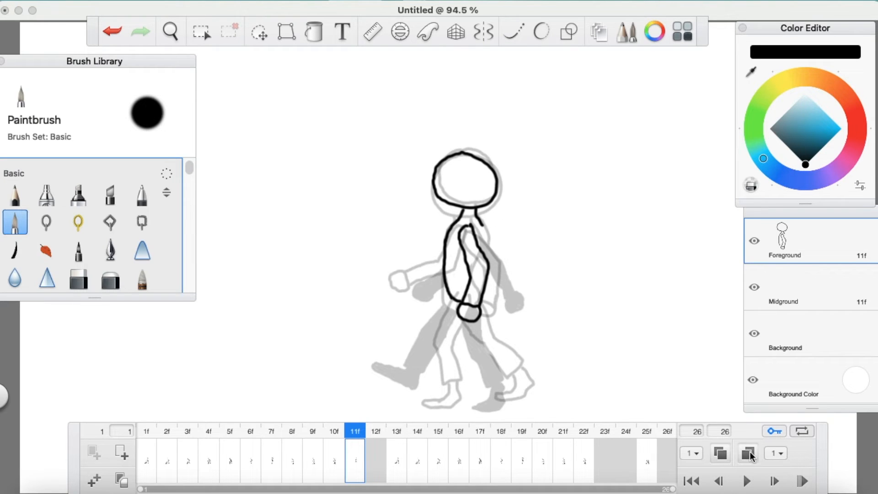
{"action": "left_click", "coordinate": [750, 454]}
{"action": "left_click", "coordinate": [751, 455]}
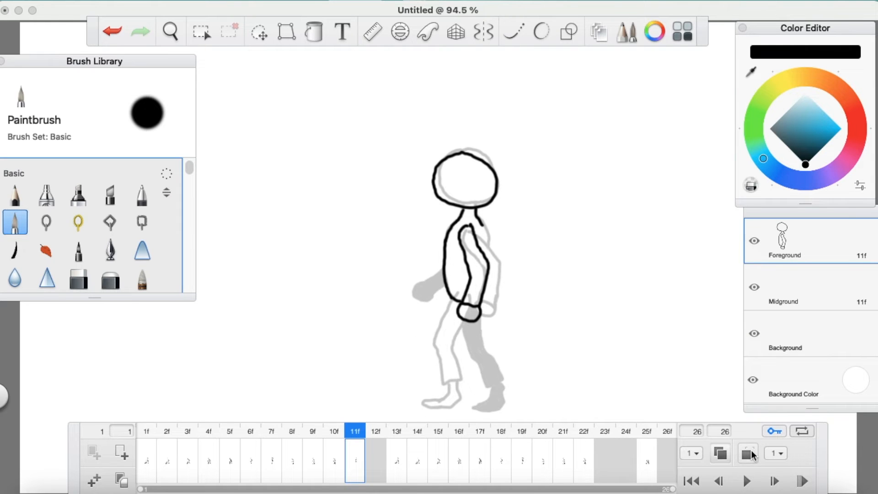
{"action": "left_click", "coordinate": [752, 454]}
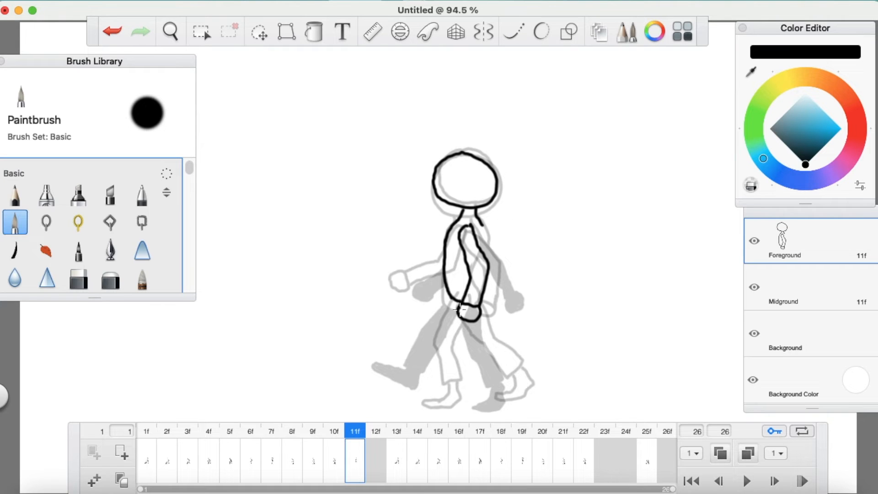
{"action": "mouse_move", "coordinate": [456, 303]}
{"action": "left_mouse_down"}
{"action": "mouse_move", "coordinate": [447, 358]}
{"action": "mouse_move", "coordinate": [454, 385]}
{"action": "mouse_move", "coordinate": [475, 388]}
{"action": "mouse_move", "coordinate": [470, 321]}
{"action": "left_mouse_up"}
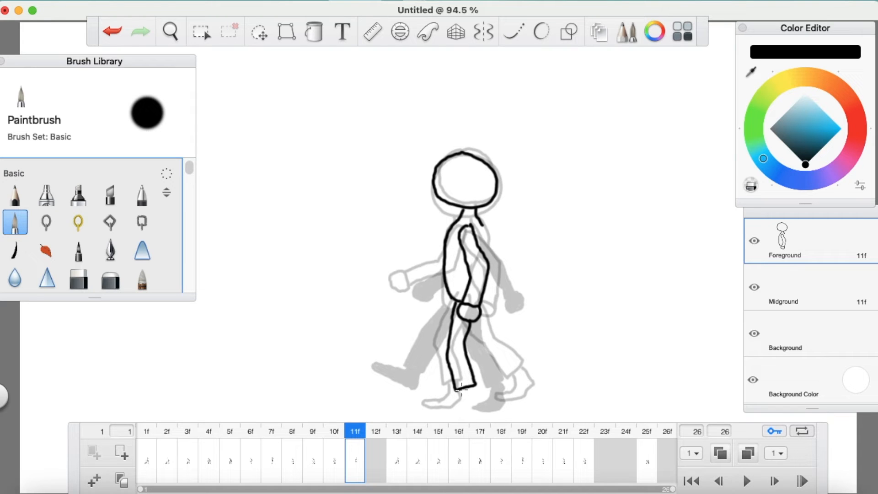
{"action": "mouse_move", "coordinate": [462, 394]}
{"action": "left_mouse_down"}
{"action": "mouse_move", "coordinate": [440, 406]}
{"action": "mouse_move", "coordinate": [467, 409]}
{"action": "mouse_move", "coordinate": [476, 403]}
{"action": "mouse_move", "coordinate": [468, 389]}
{"action": "left_mouse_up"}
{"action": "left_click", "coordinate": [743, 453]}
{"action": "left_click", "coordinate": [744, 452]}
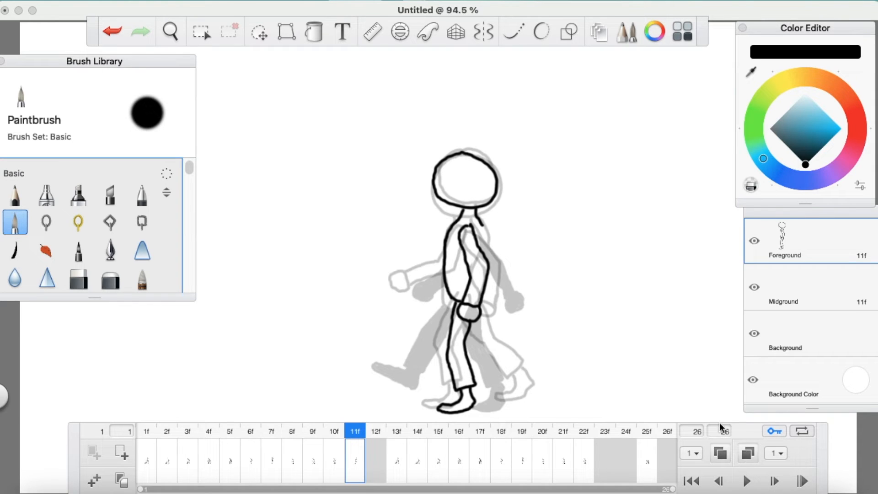
Draw the trailing leg and the back torso line in frame 11 with the Paintbrush, between the onion-skinned poses
{"action": "left_click", "coordinate": [747, 454]}
{"action": "left_click", "coordinate": [748, 453]}
{"action": "mouse_move", "coordinate": [458, 315]}
{"action": "left_mouse_down"}
{"action": "mouse_move", "coordinate": [486, 380]}
{"action": "mouse_move", "coordinate": [497, 378]}
{"action": "left_mouse_up"}
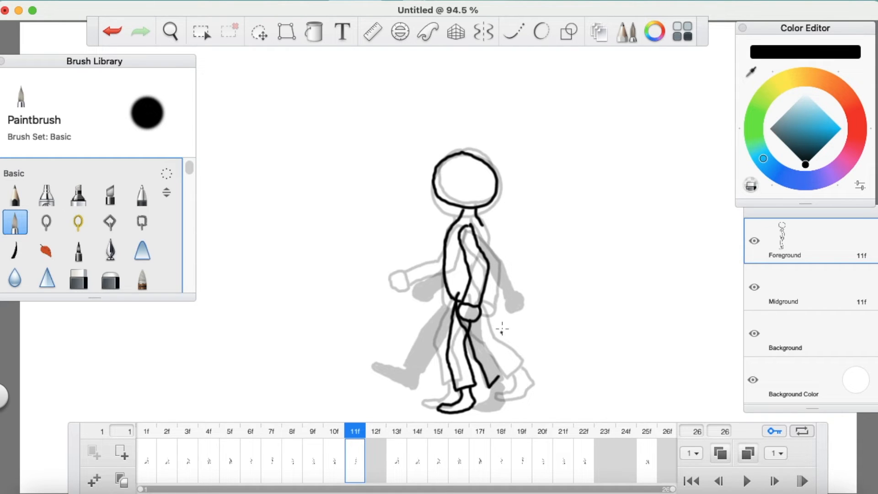
{"action": "key", "text": "super+z"}
{"action": "left_click_drag", "start_coordinate": [460, 295], "coordinate": [453, 315]}
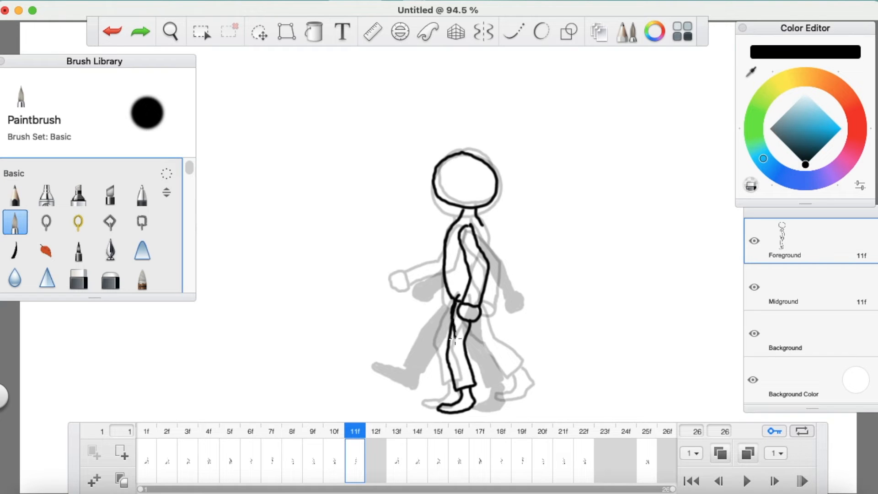
{"action": "mouse_move", "coordinate": [458, 347]}
{"action": "left_mouse_down"}
{"action": "mouse_move", "coordinate": [472, 376]}
{"action": "mouse_move", "coordinate": [488, 374]}
{"action": "mouse_move", "coordinate": [493, 366]}
{"action": "mouse_move", "coordinate": [477, 343]}
{"action": "mouse_move", "coordinate": [476, 320]}
{"action": "left_mouse_up"}
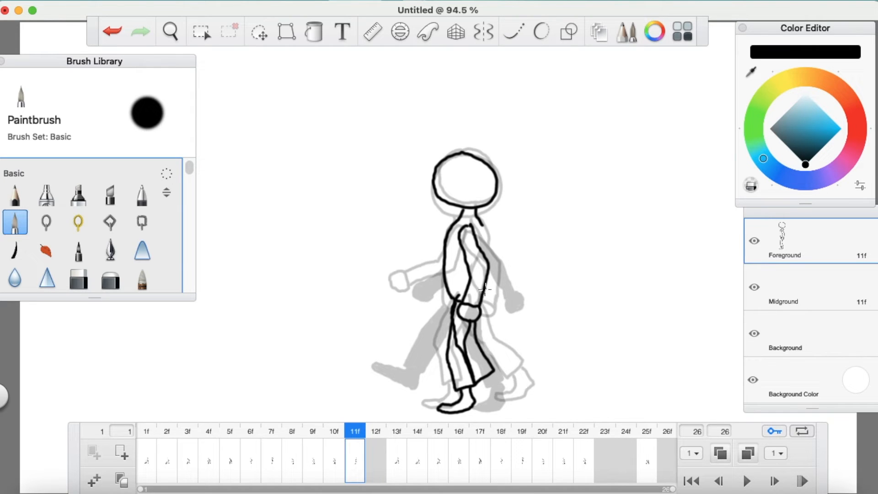
{"action": "mouse_move", "coordinate": [482, 225]}
{"action": "left_mouse_down"}
{"action": "mouse_move", "coordinate": [492, 286]}
{"action": "mouse_move", "coordinate": [483, 308]}
{"action": "left_mouse_up"}
Erase the overlapping lines at the hip and between the legs in frame 11 with the Hard Eraser, and redraw the hip line
{"action": "left_click", "coordinate": [79, 278]}
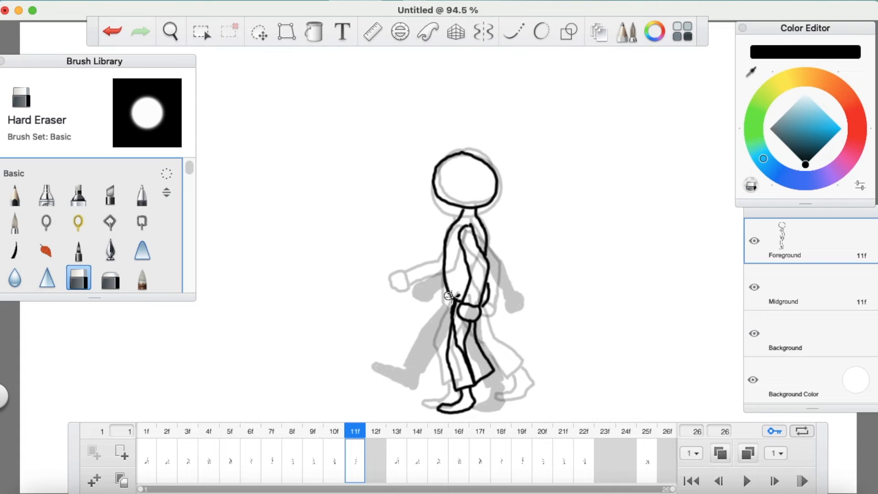
{"action": "left_click_drag", "start_coordinate": [458, 303], "coordinate": [456, 307]}
{"action": "left_click_drag", "start_coordinate": [470, 336], "coordinate": [465, 347]}
{"action": "left_click", "coordinate": [17, 223]}
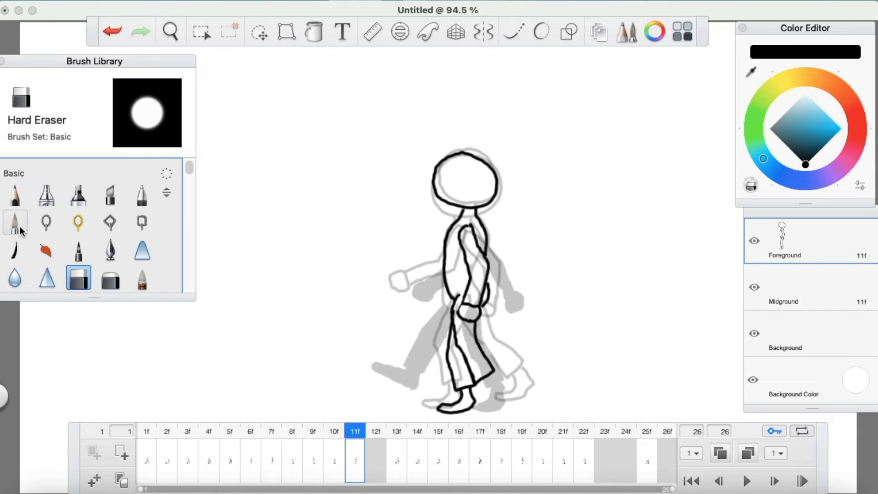
{"action": "left_click_drag", "start_coordinate": [459, 293], "coordinate": [455, 300]}
Draw the trailing foot in frame 11 with the Paintbrush, replacing the first attempt
{"action": "mouse_move", "coordinate": [485, 385]}
{"action": "left_mouse_down"}
{"action": "mouse_move", "coordinate": [485, 410]}
{"action": "mouse_move", "coordinate": [501, 405]}
{"action": "left_mouse_up"}
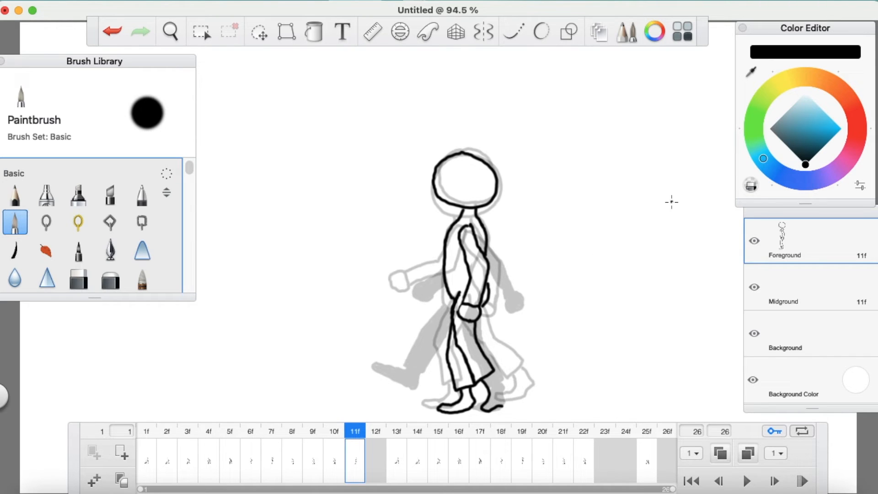
{"action": "key", "text": "super+z"}
{"action": "mouse_move", "coordinate": [484, 385]}
{"action": "left_mouse_down"}
{"action": "mouse_move", "coordinate": [489, 397]}
{"action": "mouse_move", "coordinate": [476, 410]}
{"action": "mouse_move", "coordinate": [502, 409]}
{"action": "mouse_move", "coordinate": [493, 376]}
{"action": "left_mouse_up"}
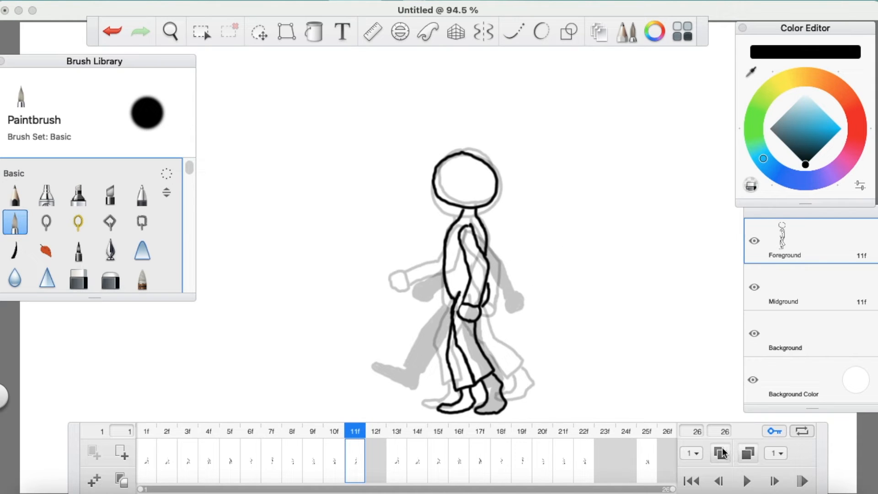
Compare the frame 11 pose with the previous and following frames by toggling their onion skins
{"action": "left_click", "coordinate": [721, 451]}
{"action": "left_click", "coordinate": [746, 454]}
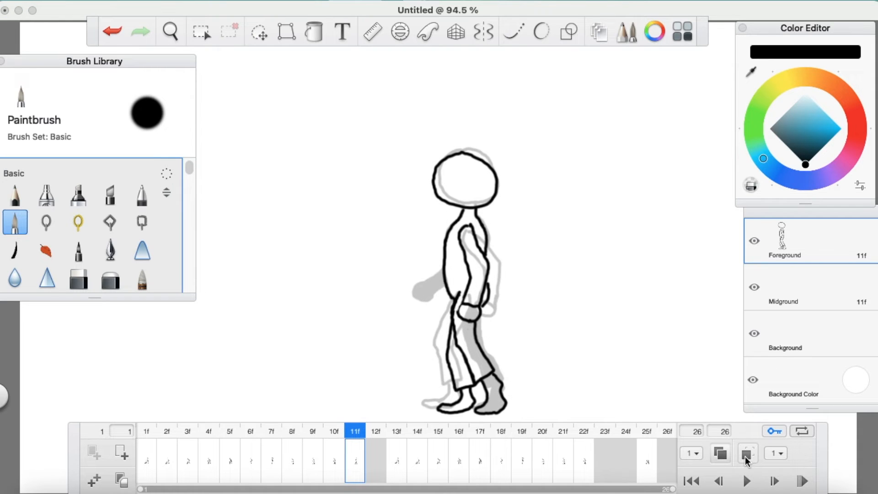
{"action": "left_click", "coordinate": [745, 454]}
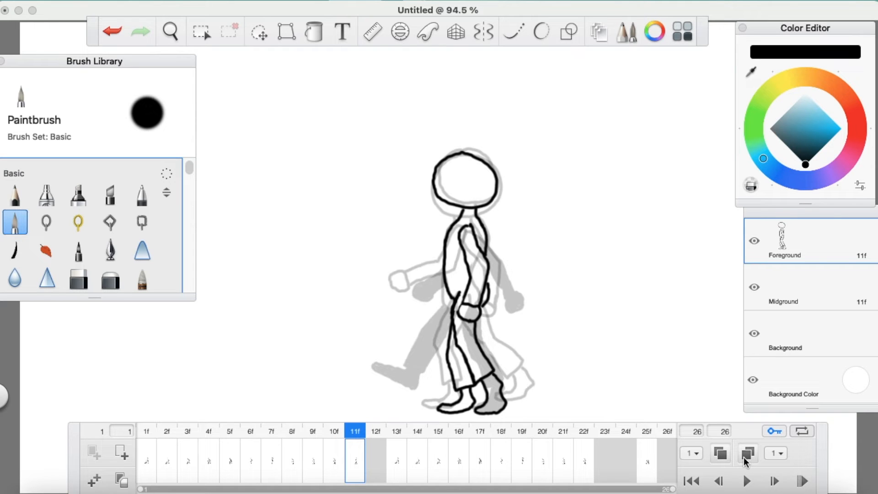
{"action": "left_click", "coordinate": [746, 455]}
{"action": "left_click", "coordinate": [722, 455]}
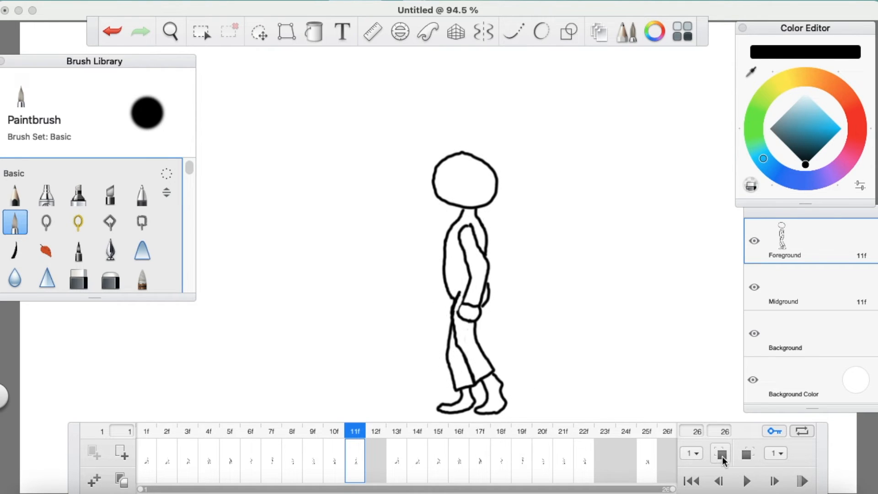
{"action": "left_click", "coordinate": [743, 454]}
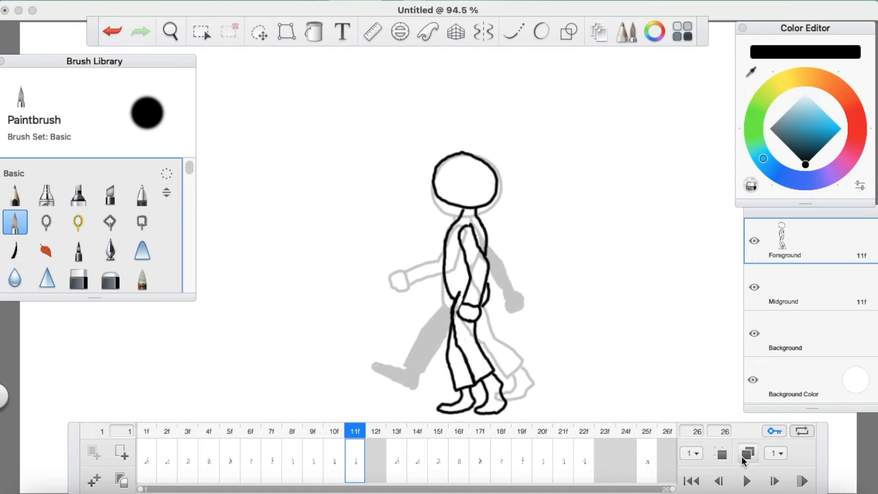
{"action": "left_click", "coordinate": [723, 455]}
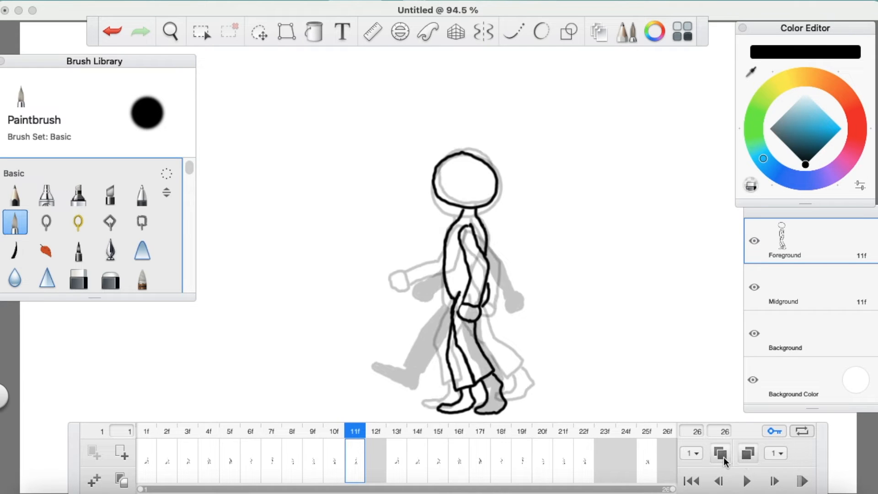
{"action": "left_click", "coordinate": [721, 456]}
{"action": "left_click", "coordinate": [722, 455]}
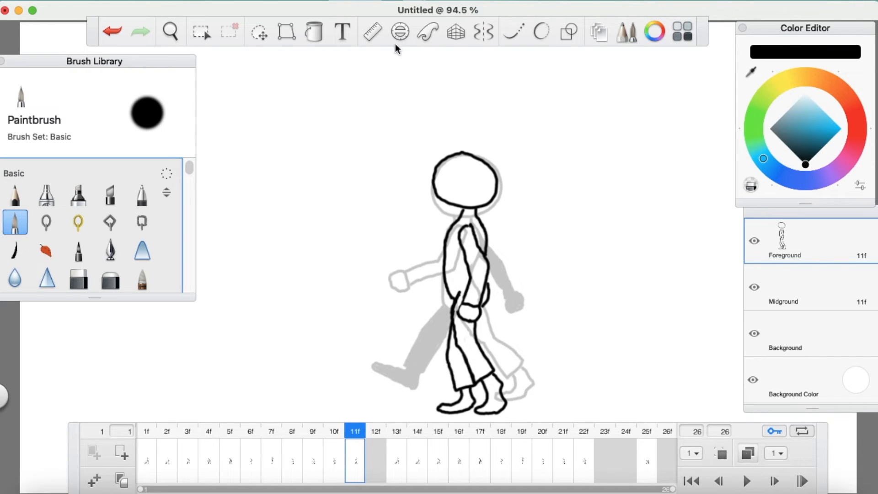
Fill the leading leg and its foot in frame 11 with solid black
{"action": "left_click", "coordinate": [324, 34]}
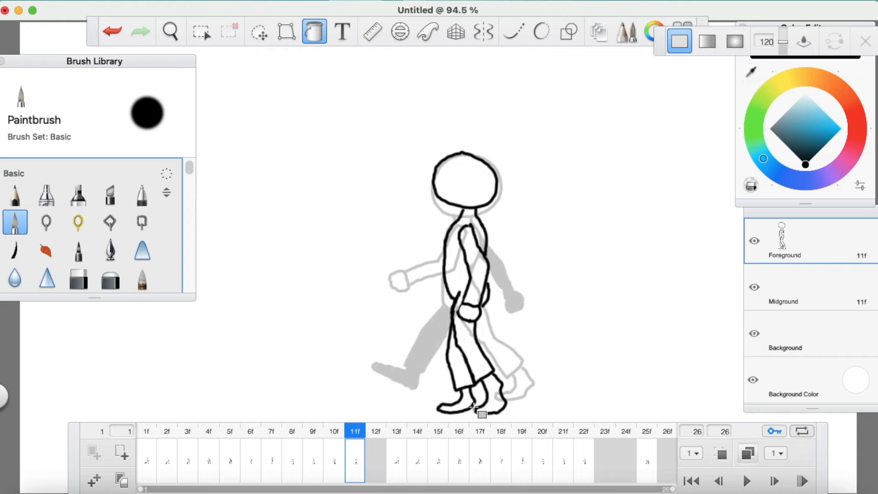
{"action": "left_click", "coordinate": [455, 403]}
{"action": "left_click", "coordinate": [458, 376]}
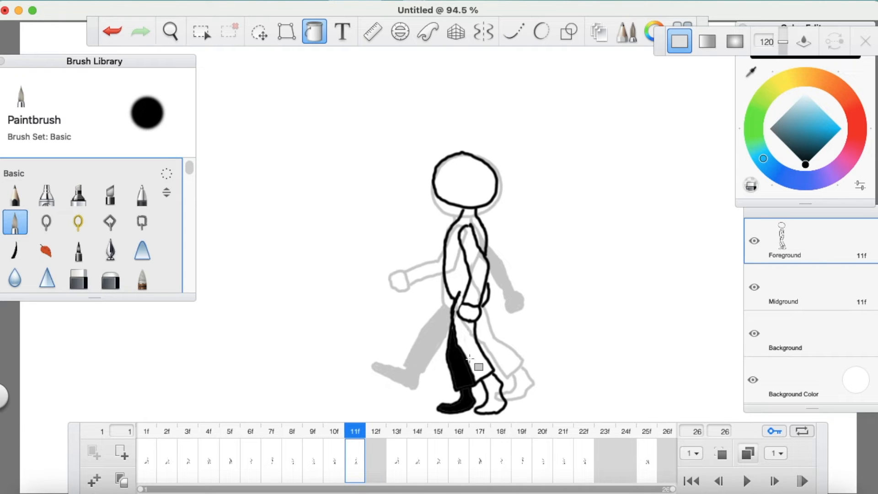
Check the far arm's position against both onion skins and draw the far hand in solid black in front of the hip in frame 11
{"action": "left_click", "coordinate": [25, 223]}
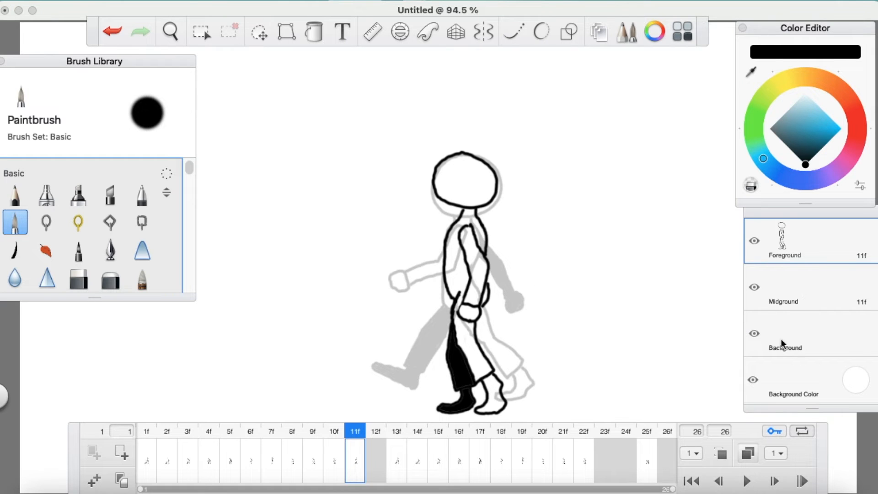
{"action": "left_click", "coordinate": [744, 453]}
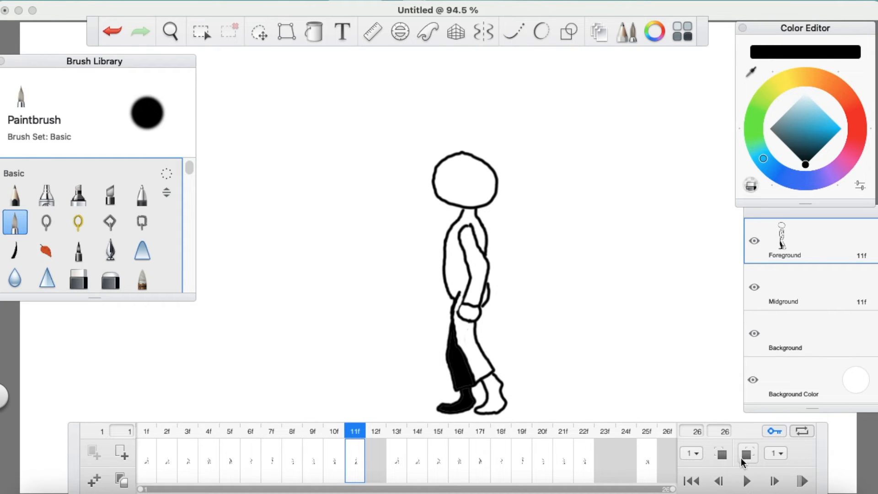
{"action": "left_click", "coordinate": [745, 454]}
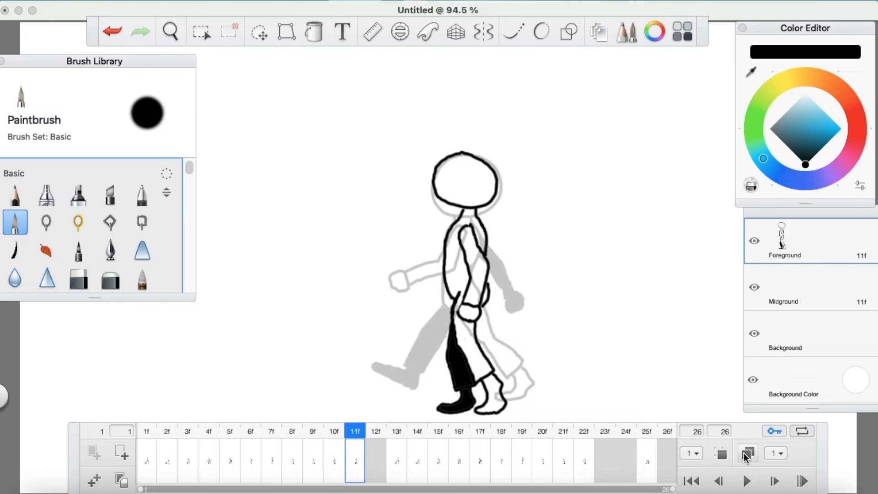
{"action": "left_click", "coordinate": [745, 451]}
{"action": "left_click", "coordinate": [721, 455]}
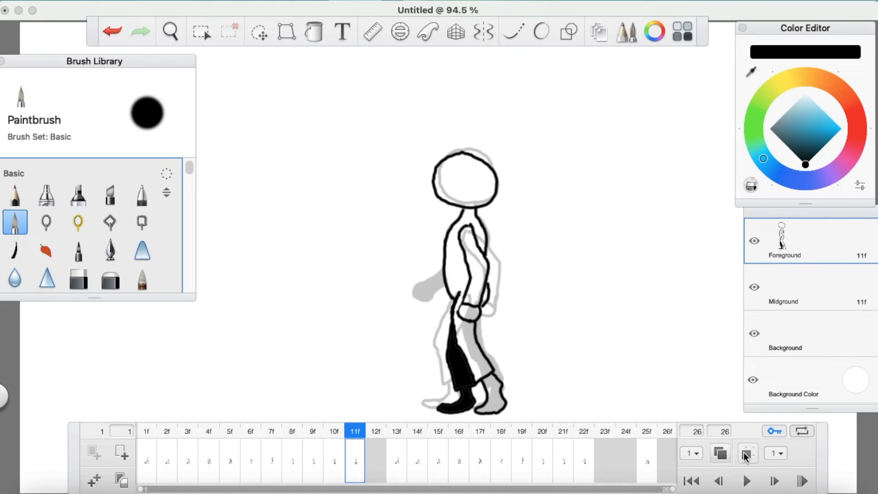
{"action": "left_click", "coordinate": [748, 453]}
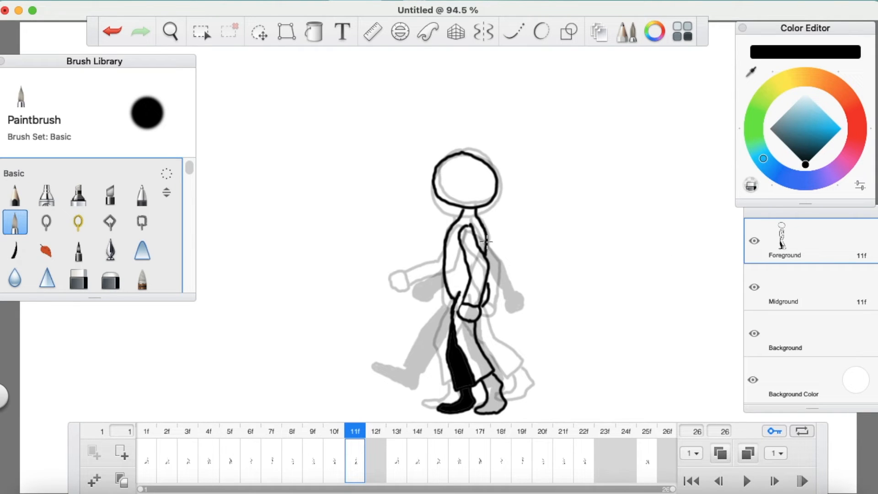
{"action": "mouse_move", "coordinate": [442, 295]}
{"action": "left_mouse_down"}
{"action": "mouse_move", "coordinate": [454, 301]}
{"action": "mouse_move", "coordinate": [440, 308]}
{"action": "mouse_move", "coordinate": [448, 305]}
{"action": "mouse_move", "coordinate": [440, 300]}
{"action": "mouse_move", "coordinate": [444, 307]}
{"action": "left_mouse_up"}
Duplicate the frame 11 keyframe and move the copy to frame 23
{"action": "left_click", "coordinate": [744, 481]}
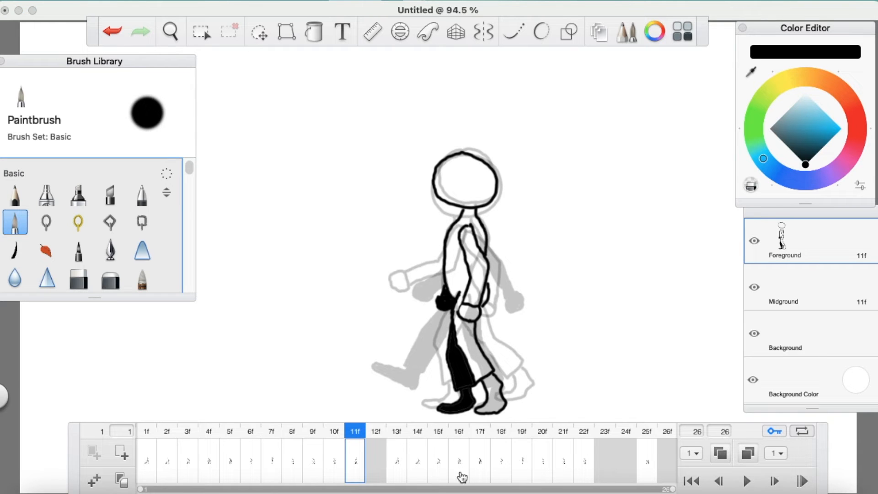
{"action": "left_click", "coordinate": [95, 479]}
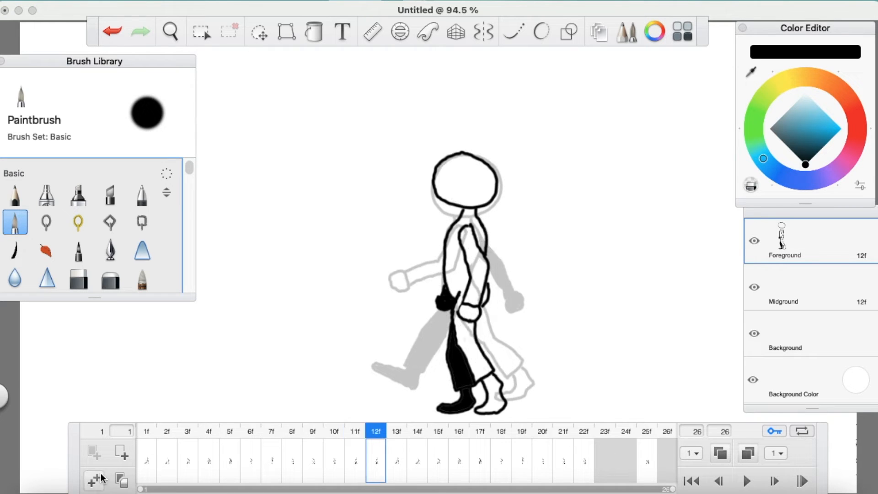
{"action": "left_click_drag", "start_coordinate": [377, 459], "coordinate": [604, 457]}
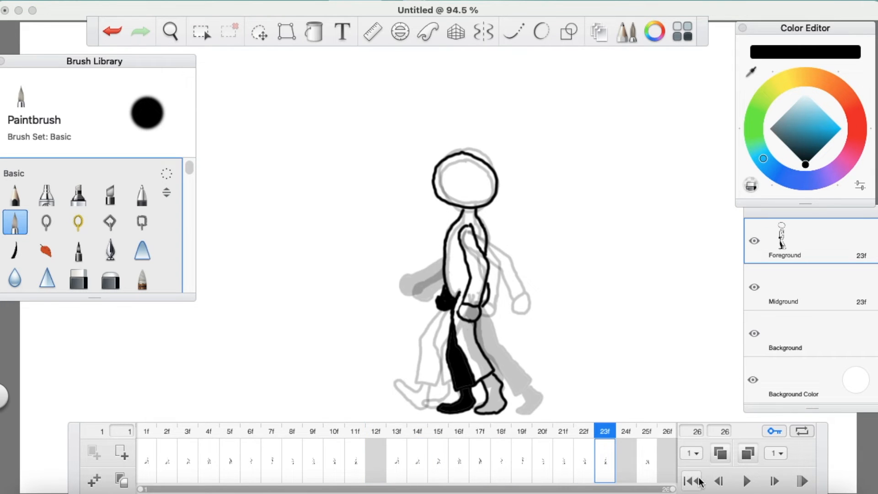
Play the walk cycle, and examine frames 1 to 3 one by one with the onion skins hidden
{"action": "left_click", "coordinate": [746, 481]}
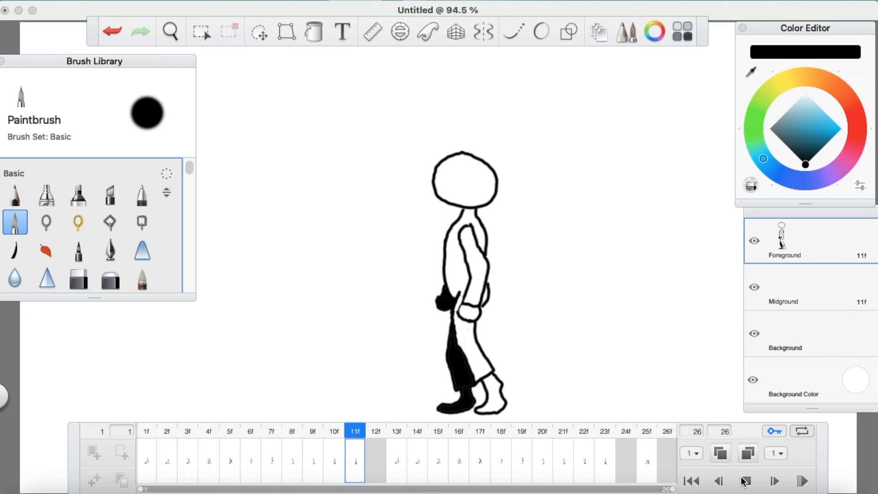
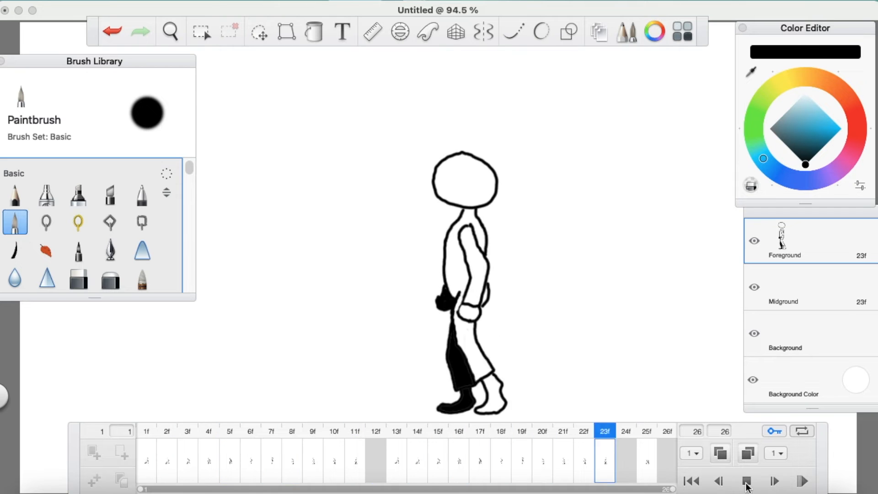
{"action": "left_click", "coordinate": [742, 480]}
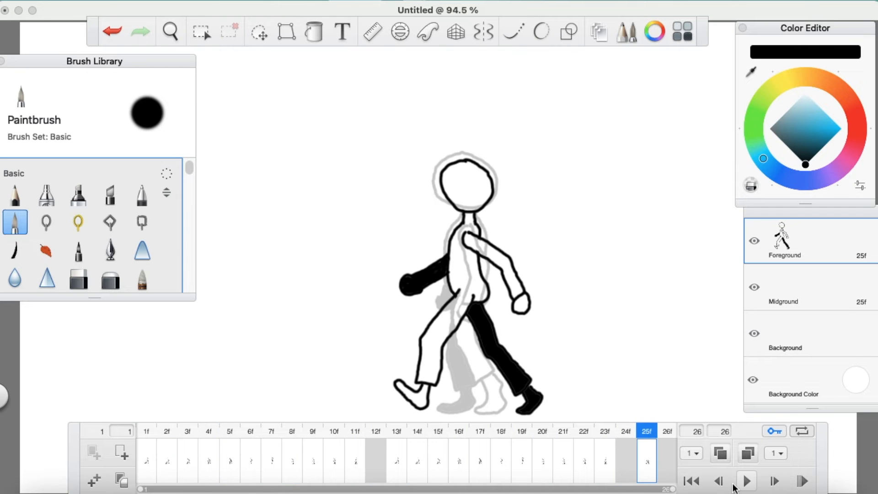
{"action": "left_click", "coordinate": [151, 434]}
{"action": "left_click", "coordinate": [174, 434]}
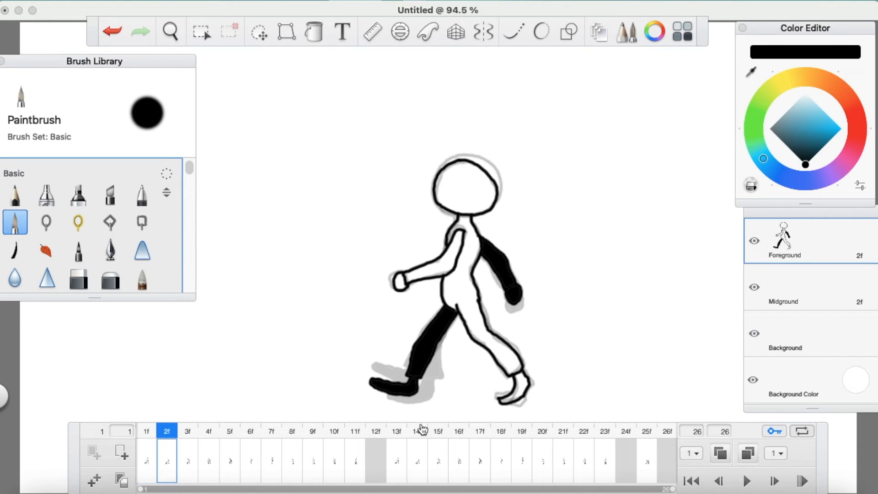
{"action": "left_click", "coordinate": [747, 453]}
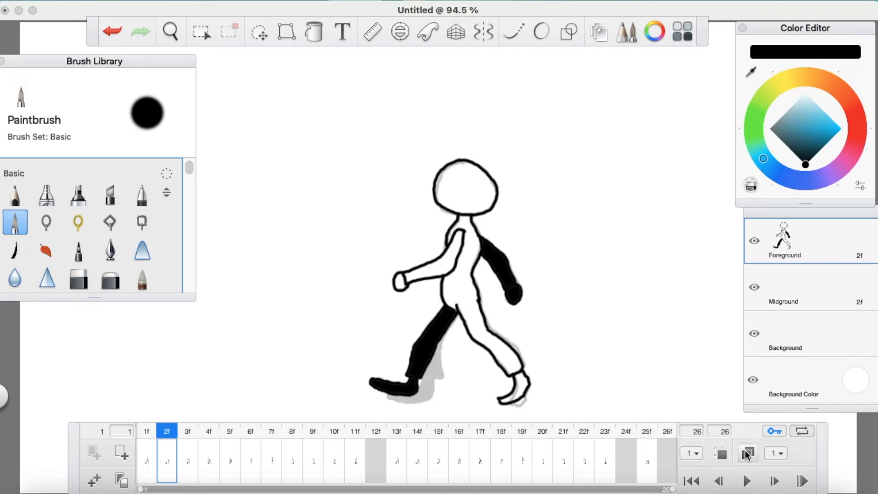
{"action": "left_click", "coordinate": [144, 434]}
{"action": "left_click", "coordinate": [168, 435]}
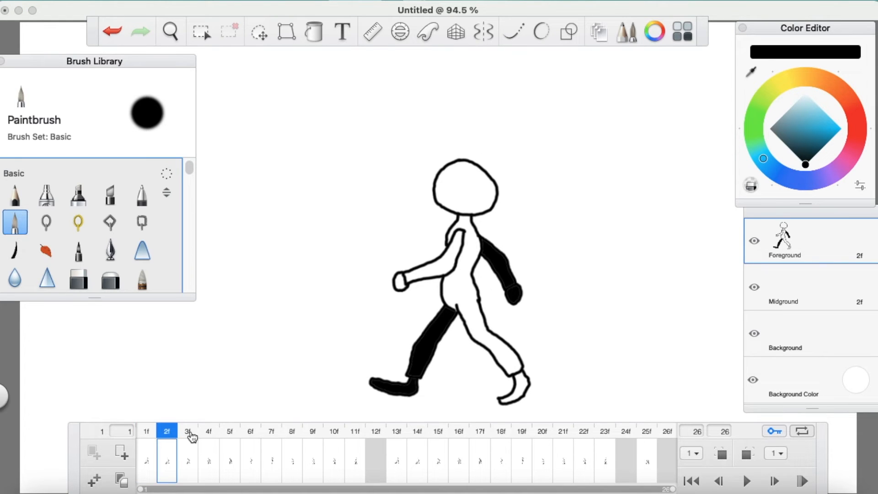
{"action": "left_click", "coordinate": [189, 435]}
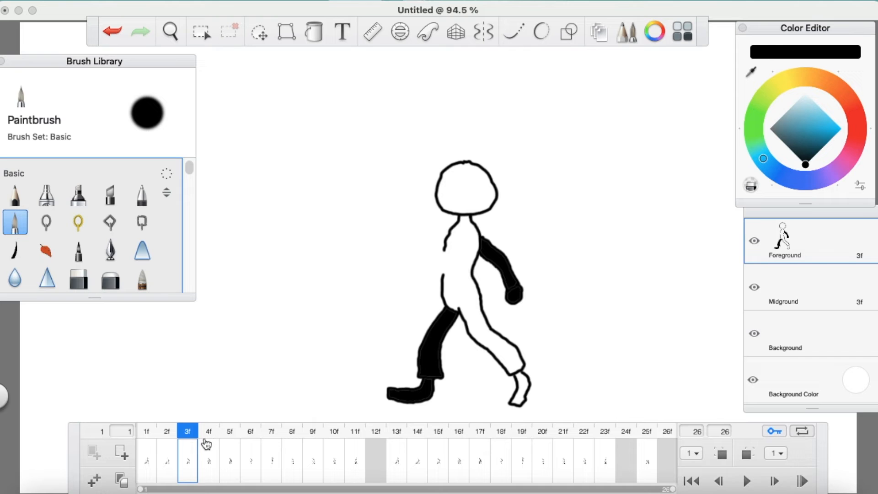
Show both onion skins and draw the missing near arm and hand in frame 3 with the Paintbrush
{"action": "left_click", "coordinate": [721, 453]}
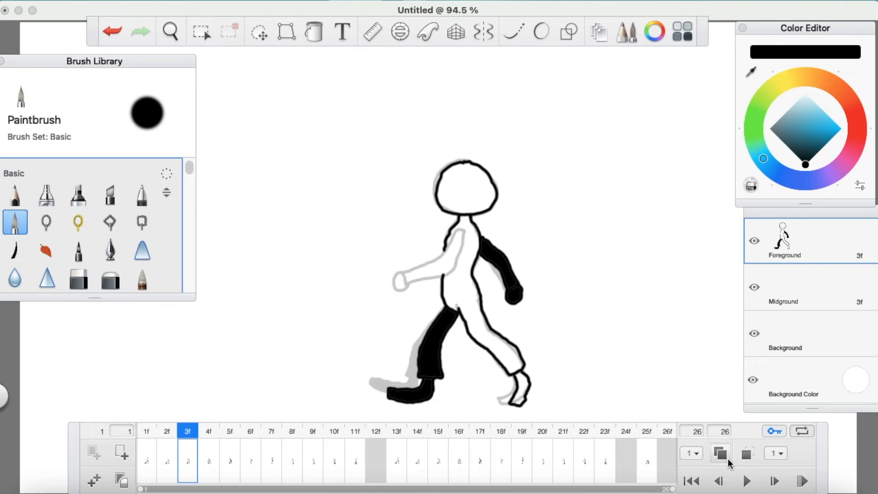
{"action": "left_click", "coordinate": [746, 455]}
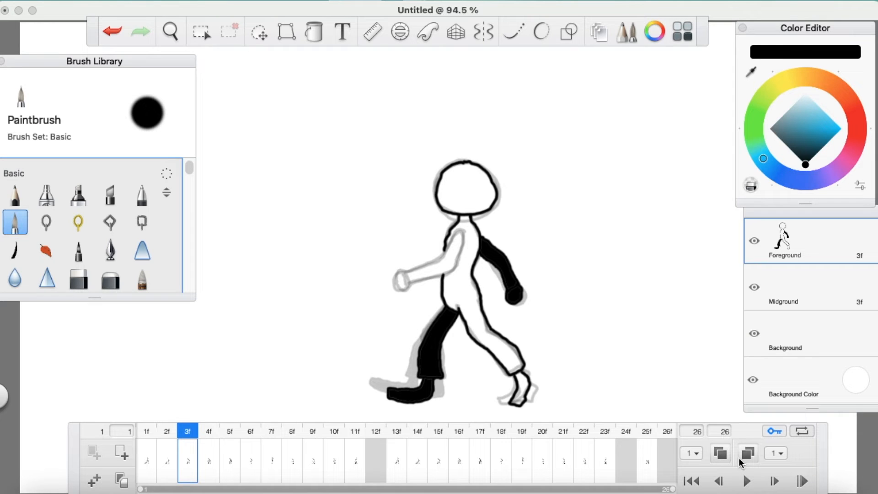
{"action": "mouse_move", "coordinate": [461, 231]}
{"action": "left_mouse_down"}
{"action": "mouse_move", "coordinate": [434, 259]}
{"action": "mouse_move", "coordinate": [410, 267]}
{"action": "mouse_move", "coordinate": [407, 279]}
{"action": "mouse_move", "coordinate": [448, 273]}
{"action": "mouse_move", "coordinate": [461, 227]}
{"action": "left_mouse_up"}
{"action": "mouse_move", "coordinate": [407, 270]}
{"action": "left_mouse_down"}
{"action": "mouse_move", "coordinate": [396, 288]}
{"action": "mouse_move", "coordinate": [411, 277]}
{"action": "left_mouse_up"}
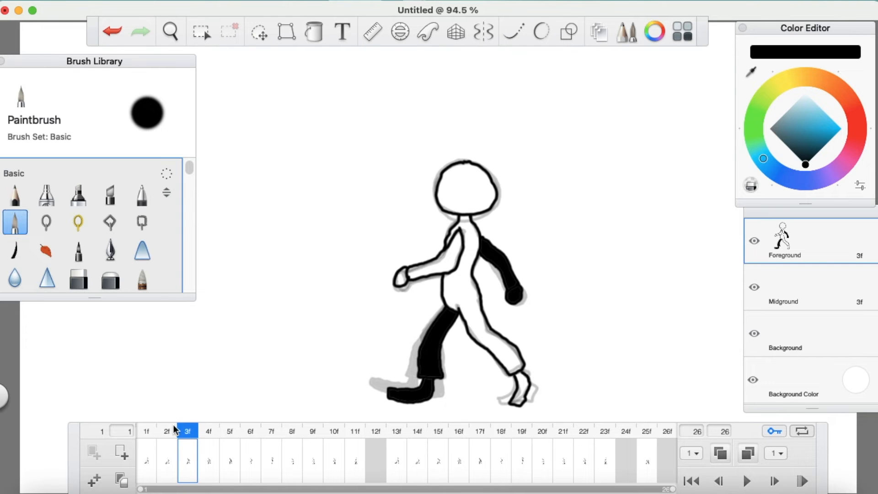
Play the walk cycle from frame 1 to review the motion, and stop the playback
{"action": "left_click", "coordinate": [147, 431]}
{"action": "left_click", "coordinate": [748, 482]}
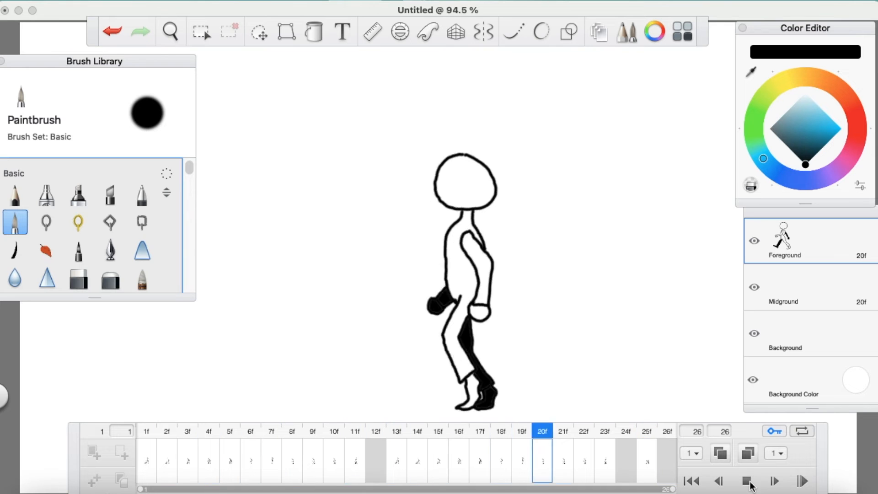
{"action": "left_click", "coordinate": [748, 482]}
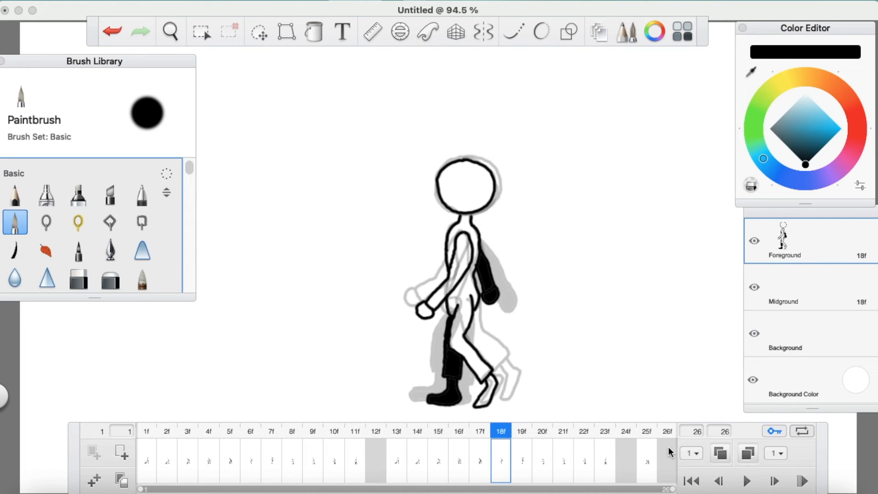
Return to frame 1 and hide both the previous and next onion skins
{"action": "left_click", "coordinate": [150, 434]}
{"action": "left_click", "coordinate": [720, 453]}
{"action": "left_click", "coordinate": [748, 454]}
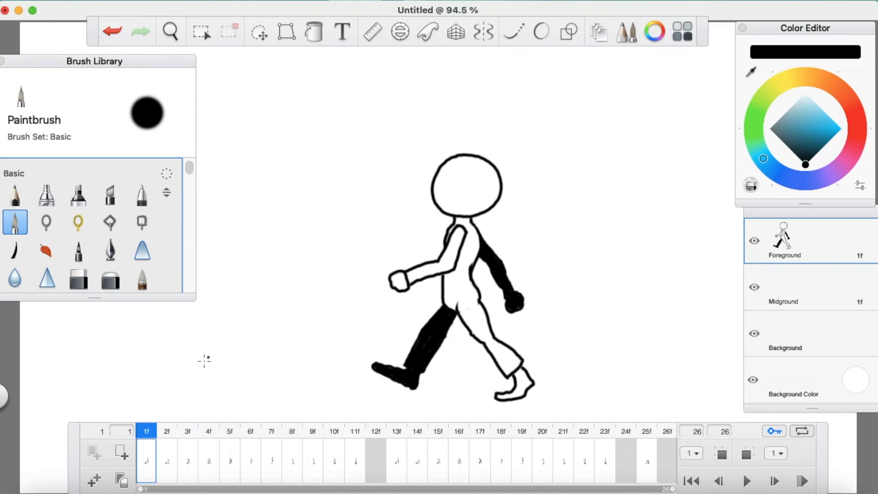
Step through the walk cycle from frame 2 to frame 11, and compare the poses in frames 10 and 11
{"action": "left_click", "coordinate": [167, 435]}
{"action": "left_click", "coordinate": [189, 434]}
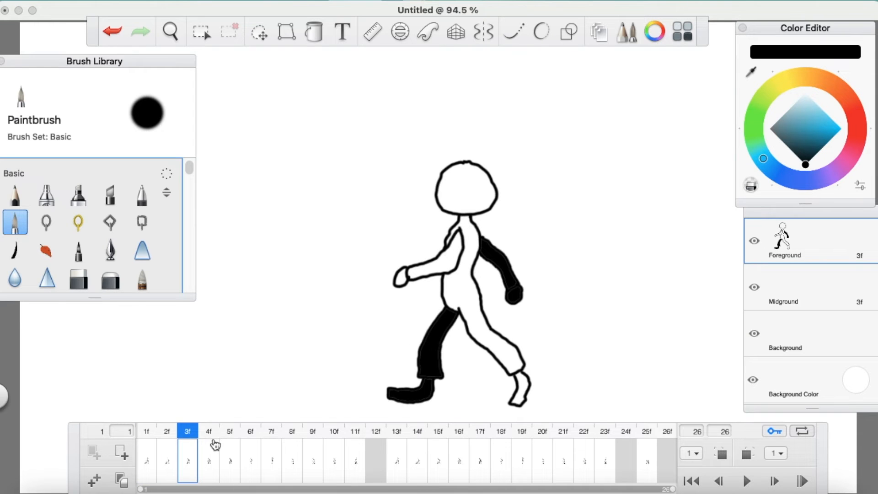
{"action": "left_click", "coordinate": [217, 431]}
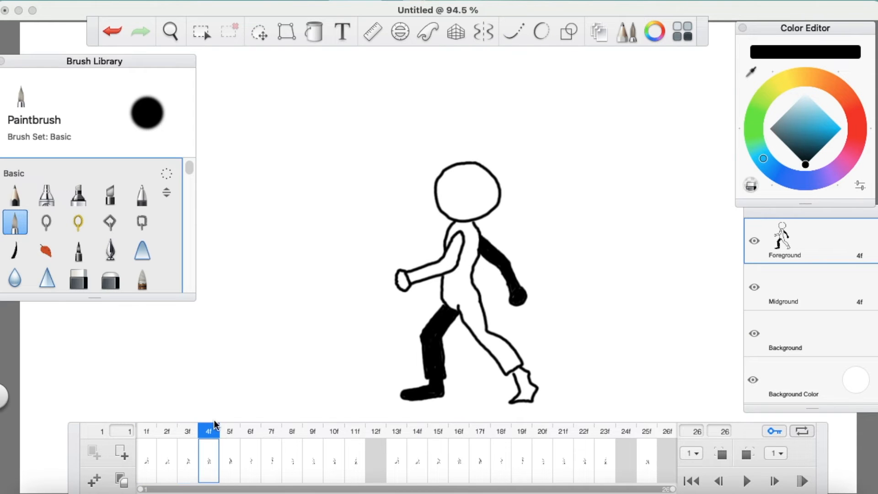
{"action": "left_click", "coordinate": [253, 433]}
{"action": "left_click", "coordinate": [272, 435]}
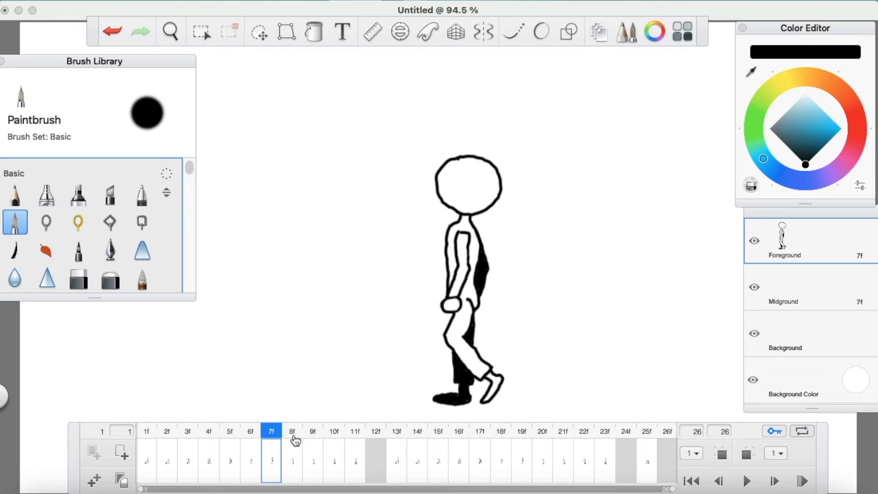
{"action": "left_click", "coordinate": [292, 435]}
{"action": "left_click", "coordinate": [314, 438]}
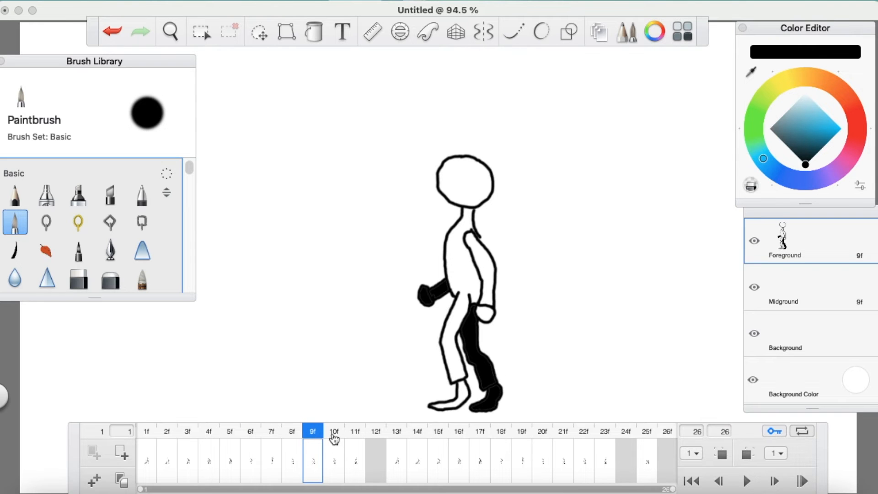
{"action": "left_click", "coordinate": [334, 439]}
{"action": "left_click", "coordinate": [360, 435]}
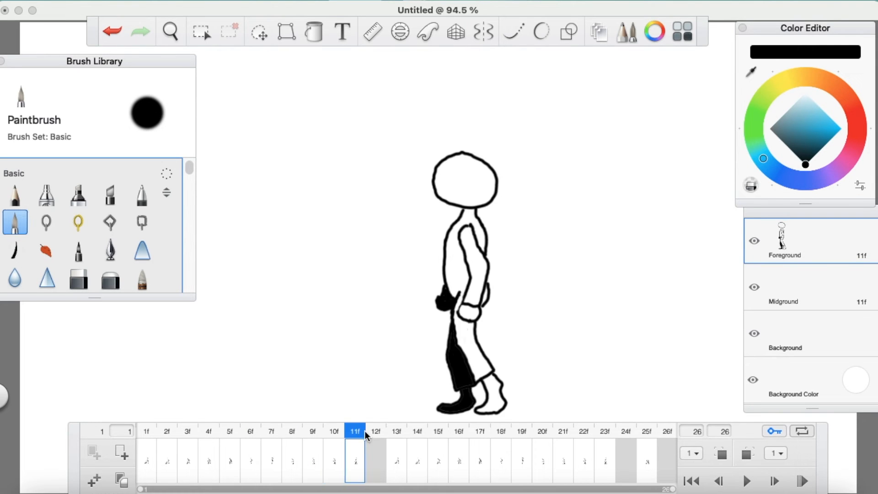
{"action": "left_click", "coordinate": [338, 437]}
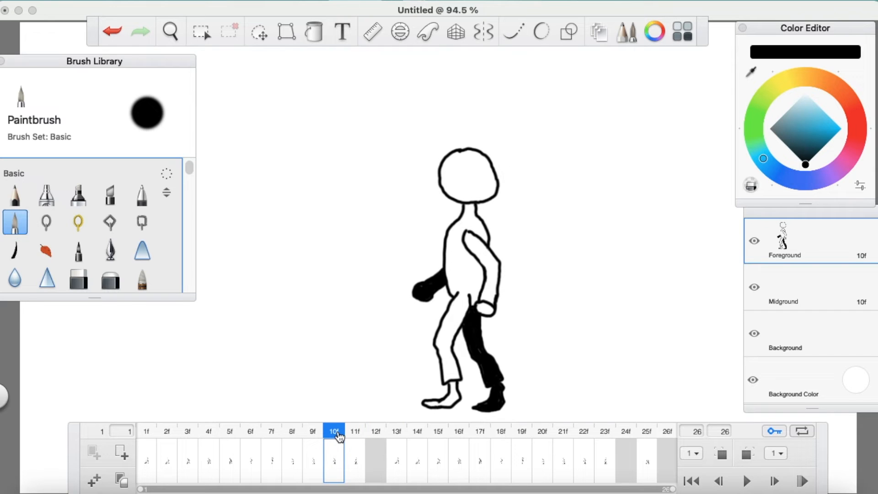
{"action": "left_click", "coordinate": [358, 434]}
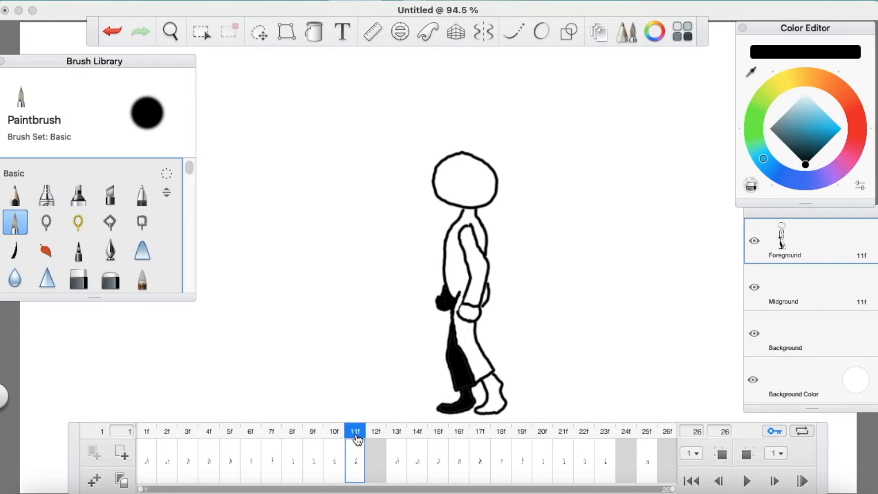
Step back through frames 8, 7, 5 and 3 to check the leg and arm positions in reverse
{"action": "left_click", "coordinate": [290, 437]}
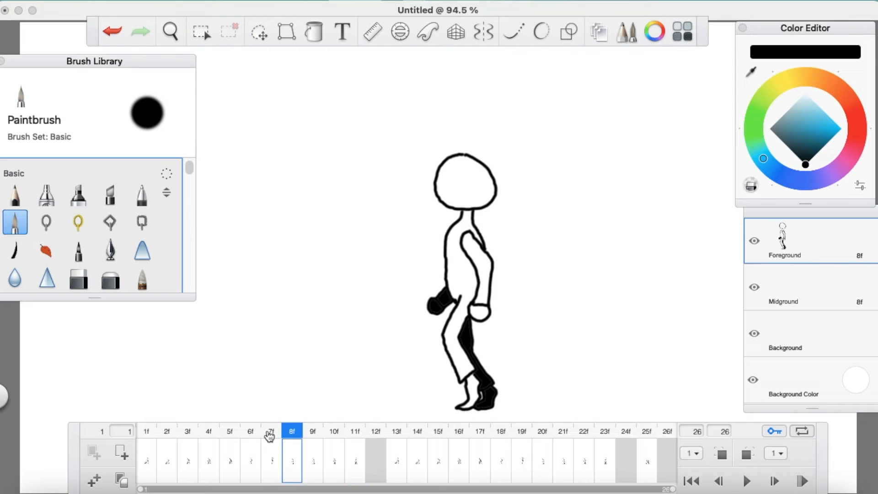
{"action": "left_click", "coordinate": [270, 436]}
{"action": "left_click", "coordinate": [230, 434]}
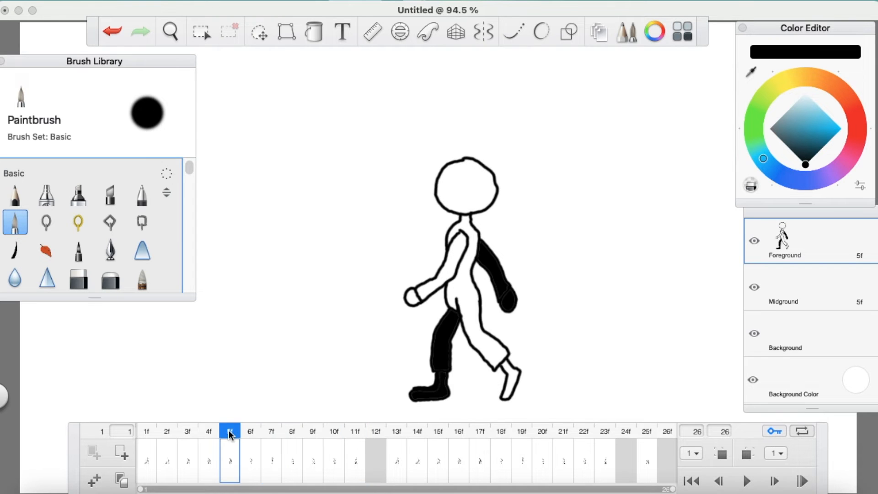
{"action": "left_click", "coordinate": [193, 435]}
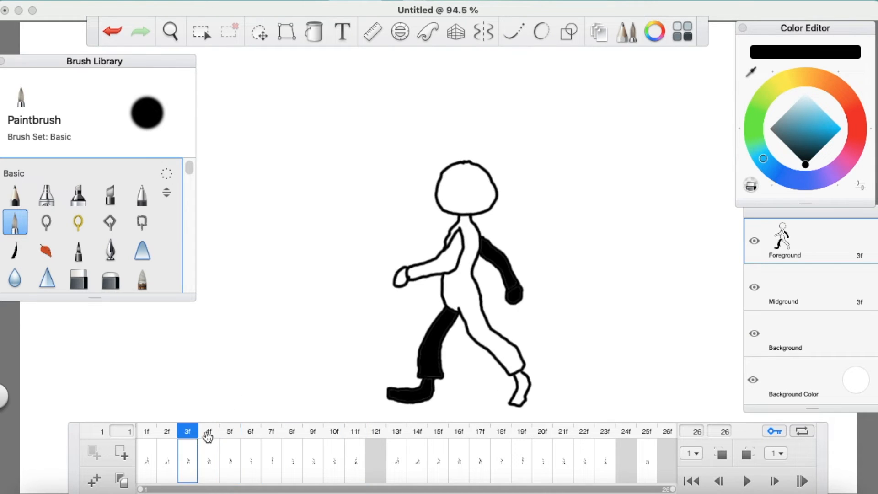
Examine frames 4 to 11 in order, and compare the frame 11 pose with the frame 13 keyframe
{"action": "left_click", "coordinate": [208, 435]}
{"action": "left_click", "coordinate": [231, 435]}
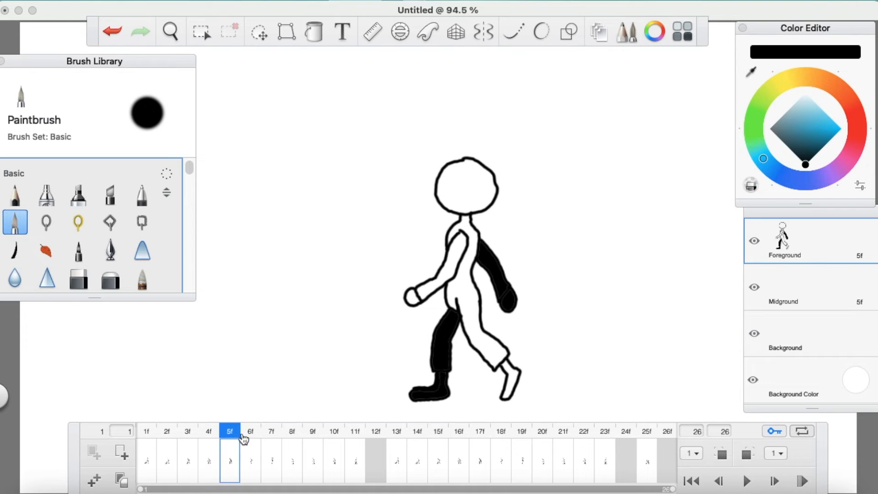
{"action": "left_click", "coordinate": [250, 436]}
{"action": "left_click", "coordinate": [273, 436]}
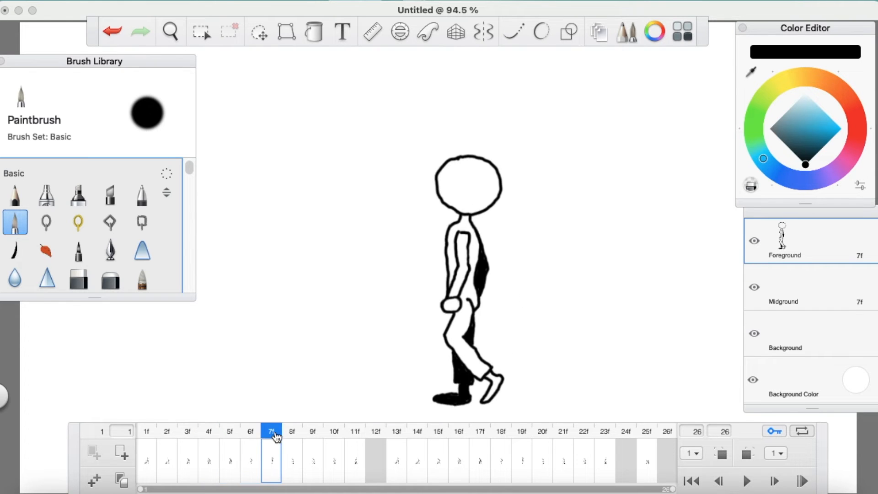
{"action": "left_click", "coordinate": [293, 437]}
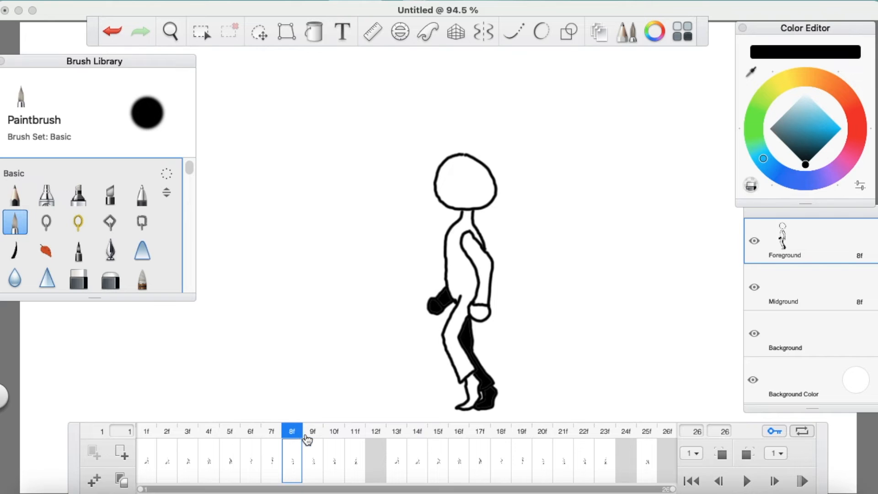
{"action": "left_click", "coordinate": [314, 437]}
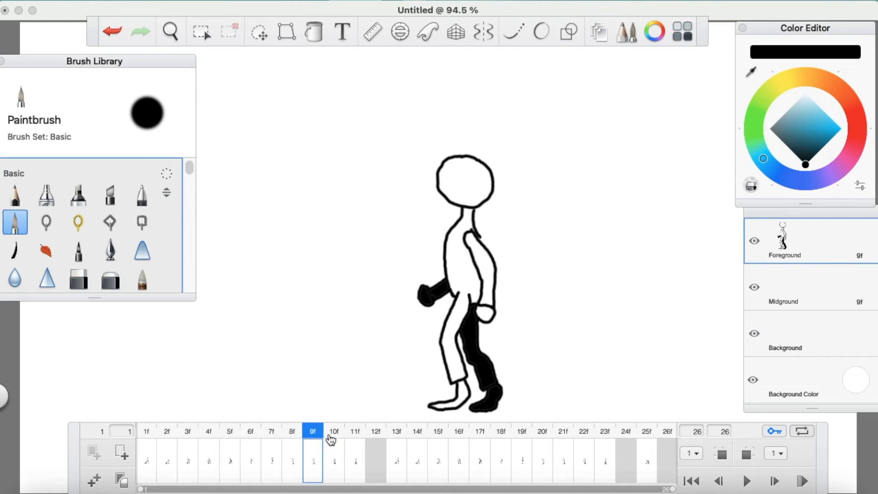
{"action": "left_click", "coordinate": [333, 437]}
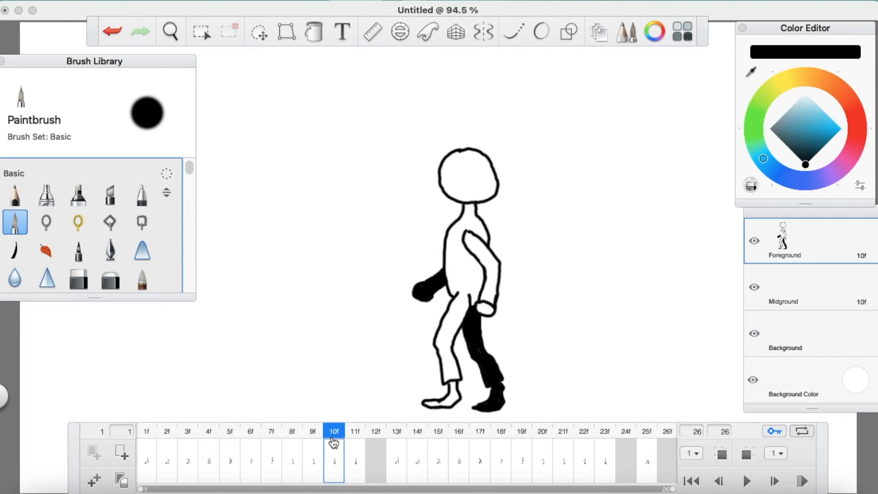
{"action": "left_click", "coordinate": [356, 438]}
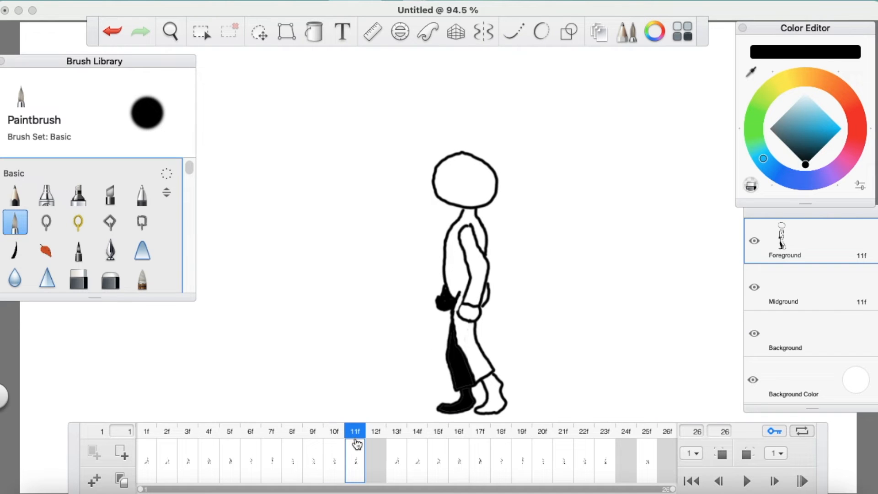
{"action": "left_click", "coordinate": [399, 435]}
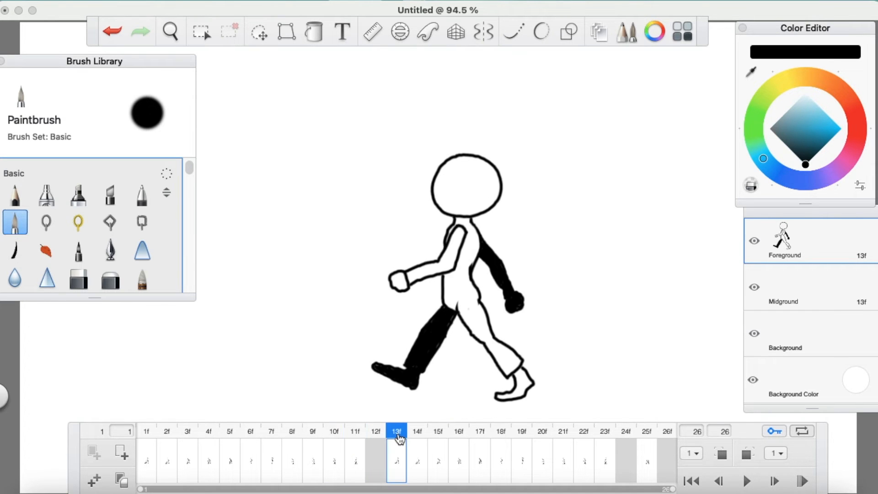
{"action": "left_click", "coordinate": [356, 438]}
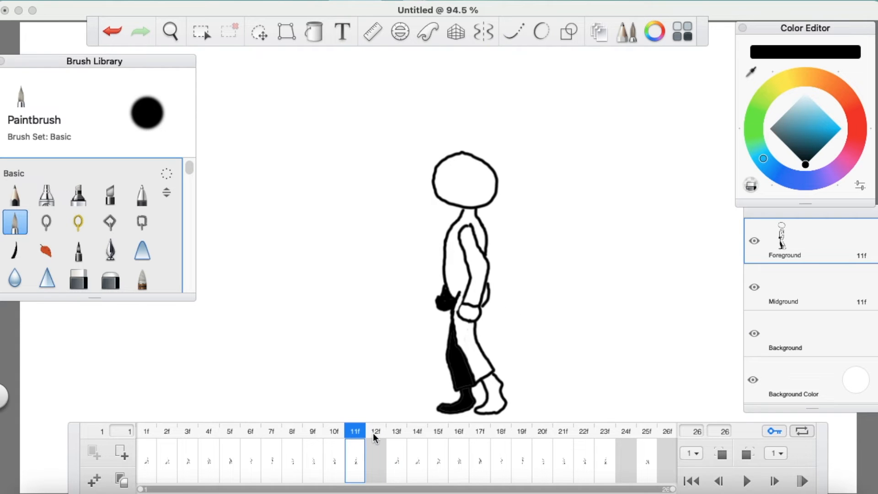
Restart at frame 1 and examine every pose up to frame 11 for breaks in the motion
{"action": "left_click", "coordinate": [148, 440]}
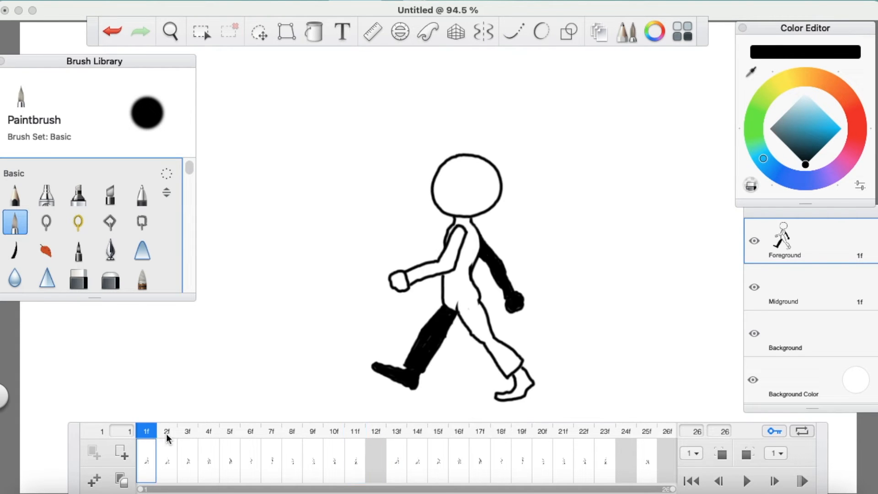
{"action": "left_click", "coordinate": [169, 439]}
{"action": "left_click", "coordinate": [194, 446]}
{"action": "left_click", "coordinate": [212, 445]}
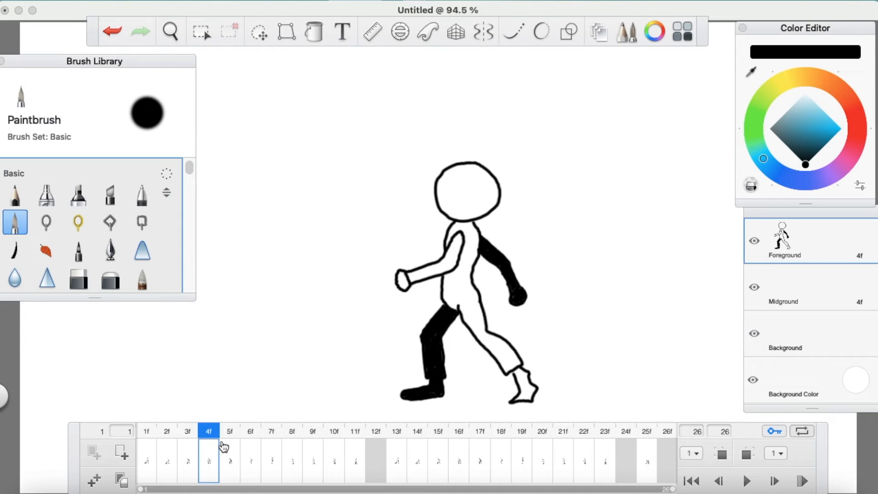
{"action": "left_click", "coordinate": [229, 441]}
{"action": "left_click", "coordinate": [250, 446]}
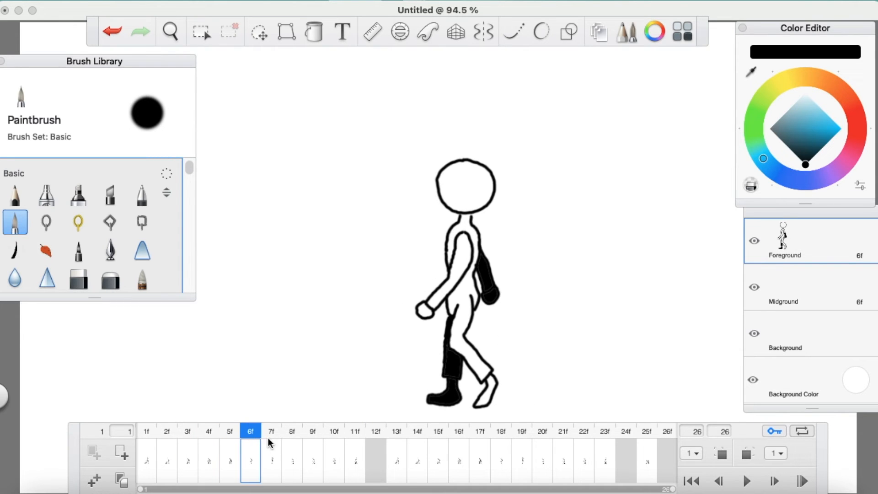
{"action": "left_click", "coordinate": [268, 439]}
{"action": "left_click", "coordinate": [290, 440]}
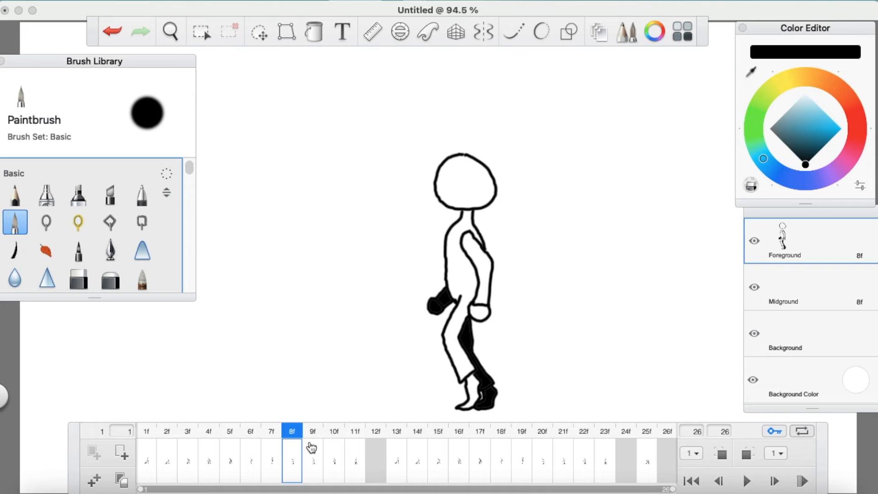
{"action": "left_click", "coordinate": [313, 446]}
{"action": "left_click", "coordinate": [336, 448]}
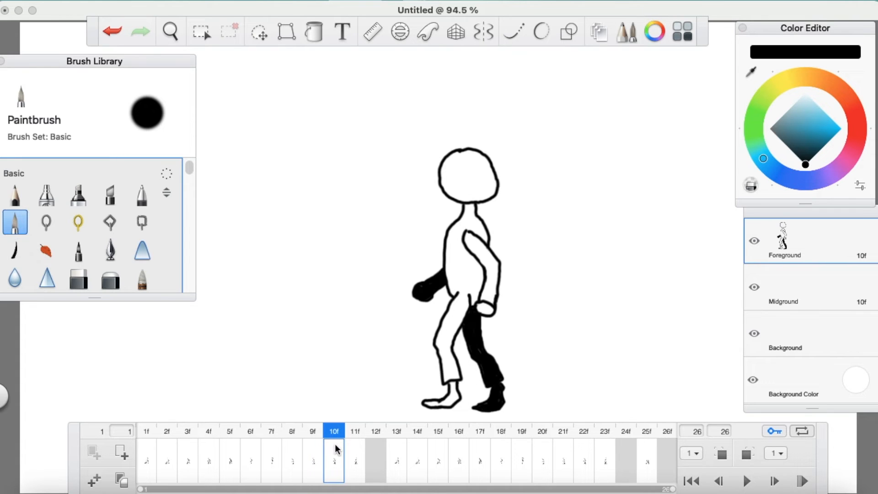
{"action": "left_click", "coordinate": [355, 449]}
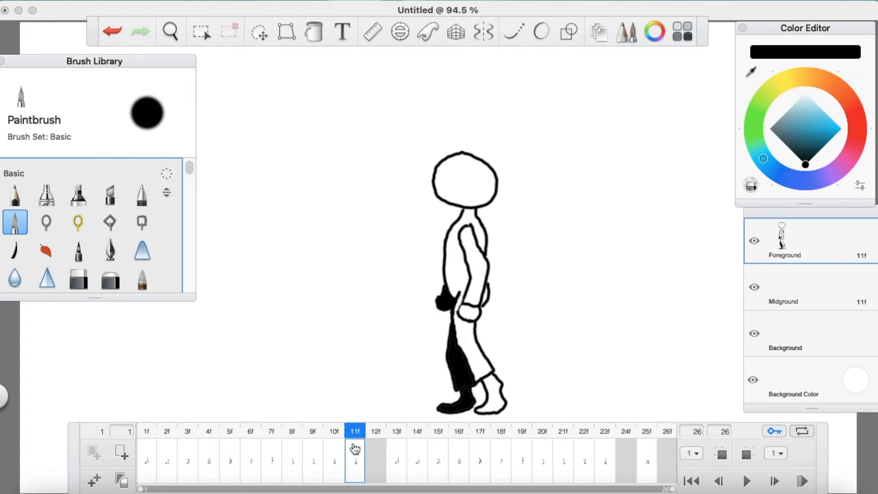
Compare frames 10 and 11 again, and check how frame 11 leads into frame 13
{"action": "left_click", "coordinate": [336, 442]}
{"action": "left_click", "coordinate": [348, 442]}
{"action": "left_click", "coordinate": [337, 446]}
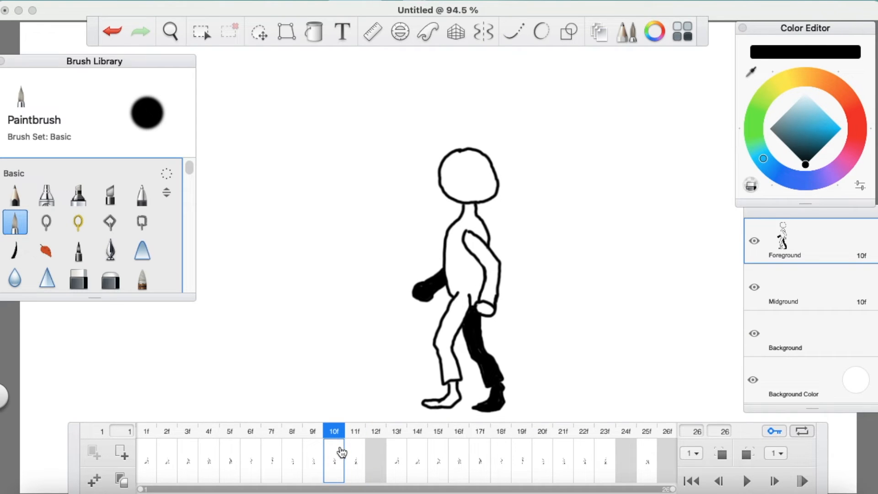
{"action": "left_click", "coordinate": [360, 453]}
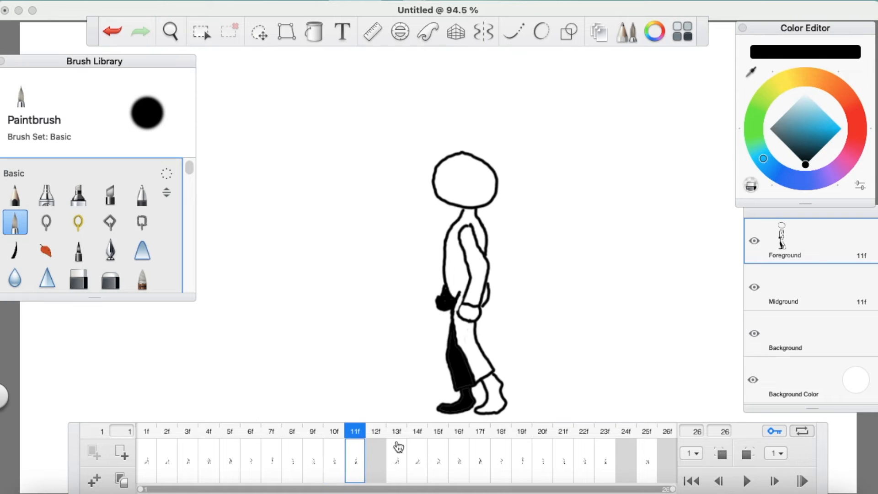
{"action": "left_click", "coordinate": [398, 448]}
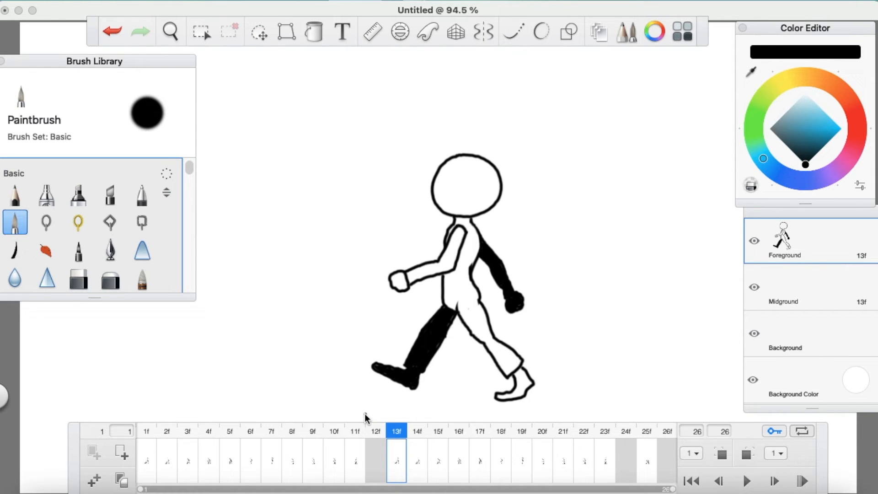
Play the walk cycle, stop the playback, and inspect frames 11 and 10
{"action": "left_click", "coordinate": [747, 481]}
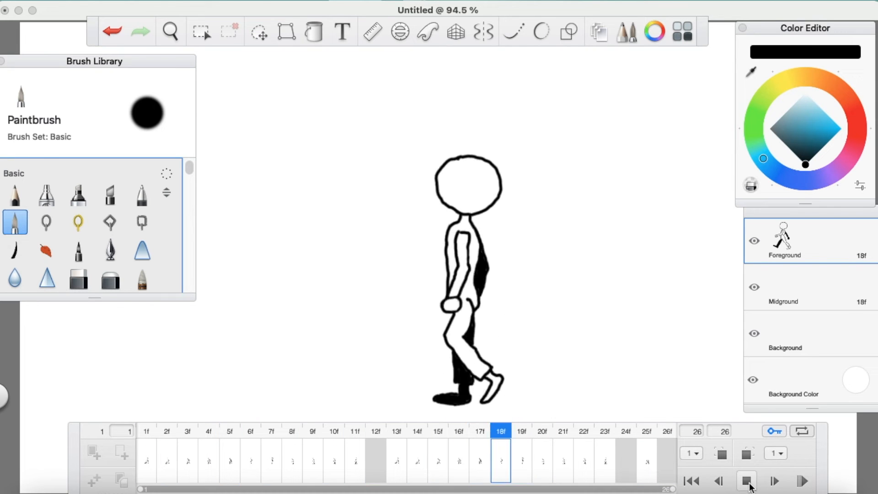
{"action": "left_click", "coordinate": [747, 481]}
{"action": "left_click", "coordinate": [360, 455]}
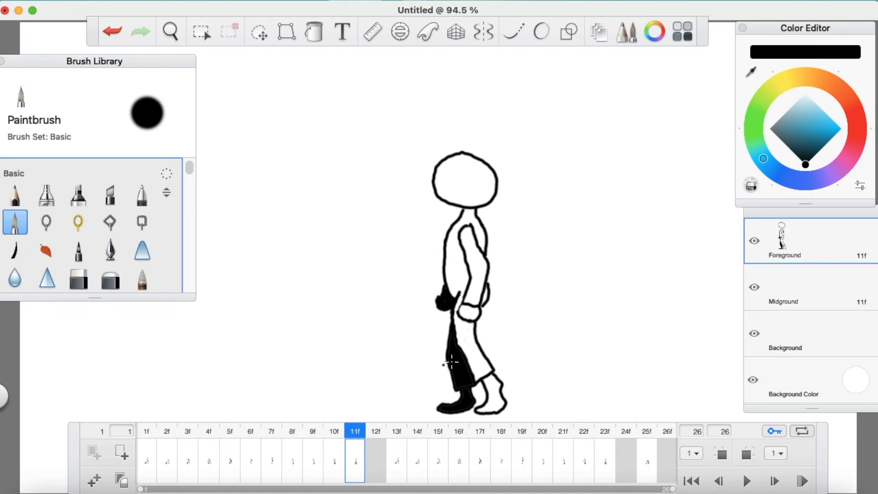
{"action": "left_click", "coordinate": [334, 433]}
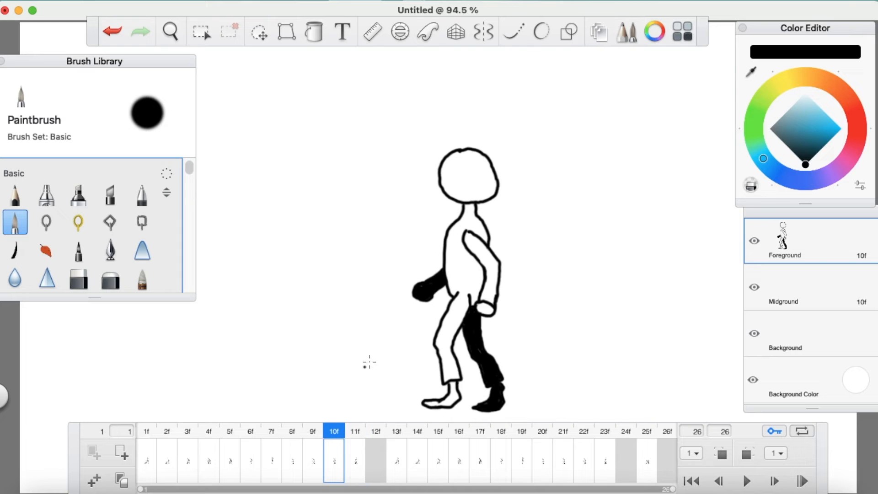
Go through frames 1 to 11 once more to check how the arms and legs progress into frame 11
{"action": "left_click", "coordinate": [146, 431]}
{"action": "left_click", "coordinate": [169, 433]}
{"action": "left_click", "coordinate": [189, 434]}
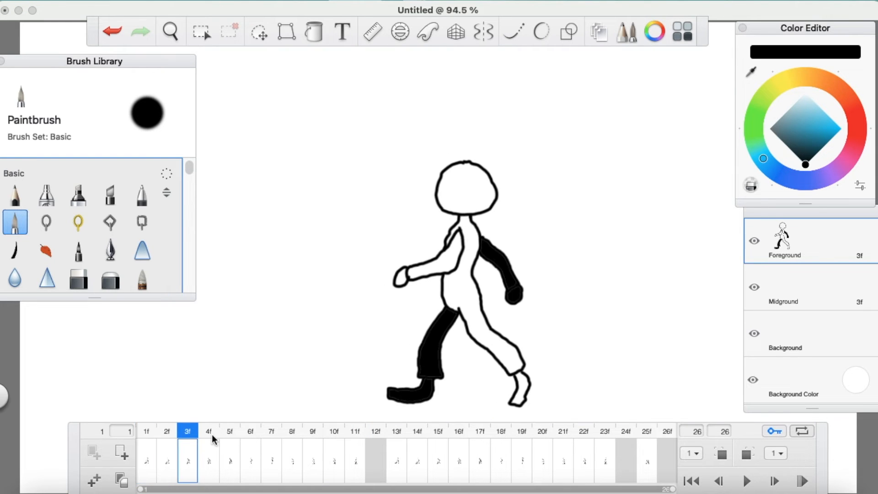
{"action": "left_click", "coordinate": [210, 438]}
{"action": "left_click", "coordinate": [227, 439]}
{"action": "left_click", "coordinate": [250, 440]}
{"action": "left_click", "coordinate": [270, 436]}
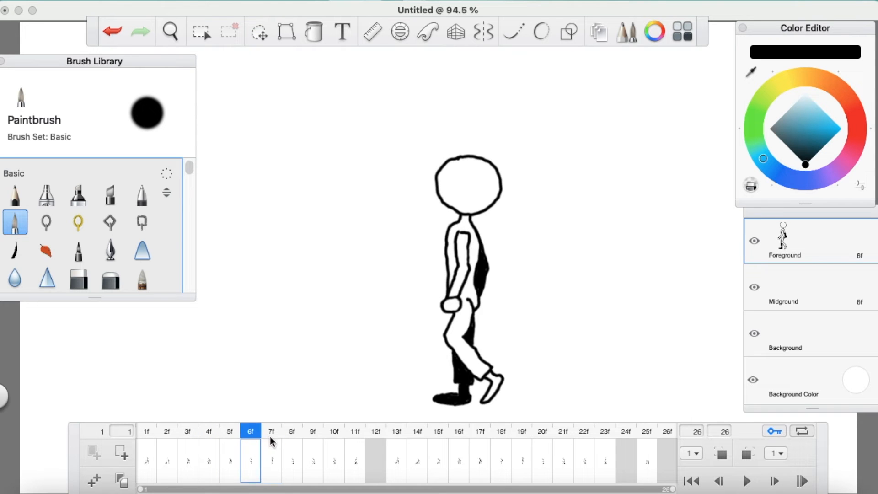
{"action": "left_click", "coordinate": [293, 440]}
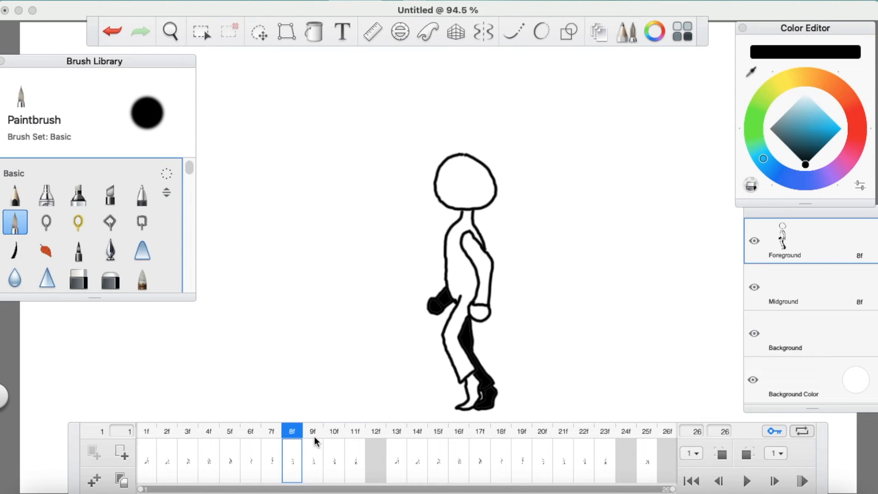
{"action": "left_click", "coordinate": [316, 439]}
{"action": "left_click", "coordinate": [335, 440]}
{"action": "left_click", "coordinate": [356, 439]}
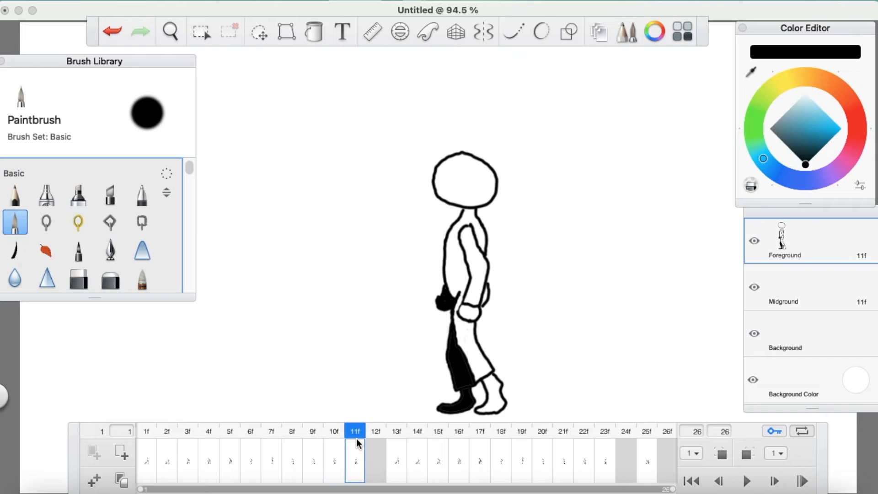
In frame 13, draw the hip line above the trailing leg and erase the black fill from the leading leg and foot
{"action": "left_click", "coordinate": [394, 439]}
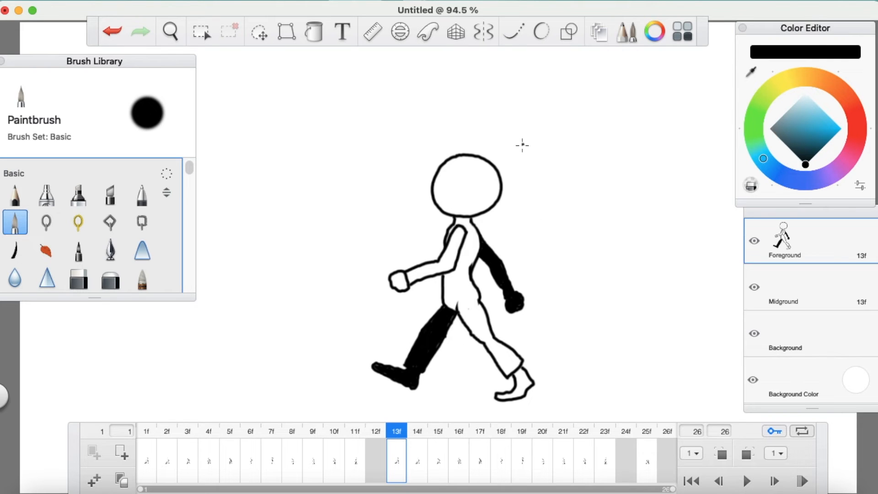
{"action": "left_click", "coordinate": [428, 372]}
{"action": "left_click", "coordinate": [79, 278]}
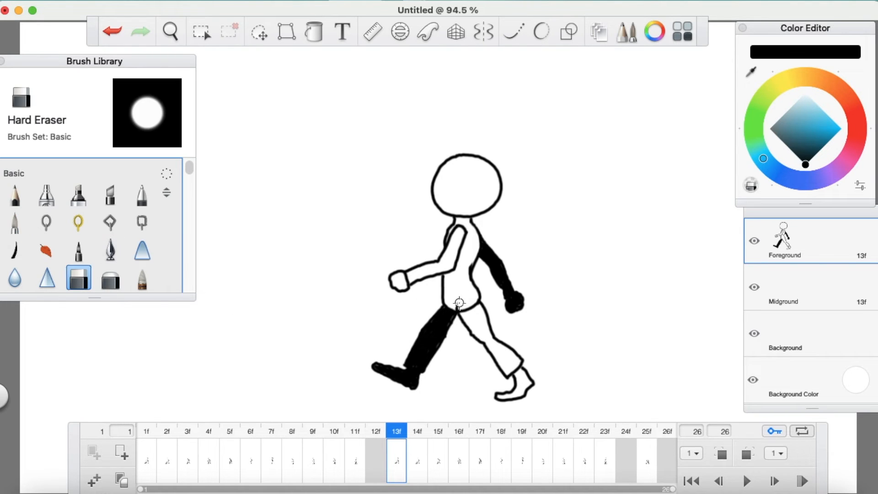
{"action": "mouse_move", "coordinate": [457, 309]}
{"action": "left_mouse_down"}
{"action": "mouse_move", "coordinate": [420, 367]}
{"action": "mouse_move", "coordinate": [411, 363]}
{"action": "mouse_move", "coordinate": [438, 318]}
{"action": "left_mouse_up"}
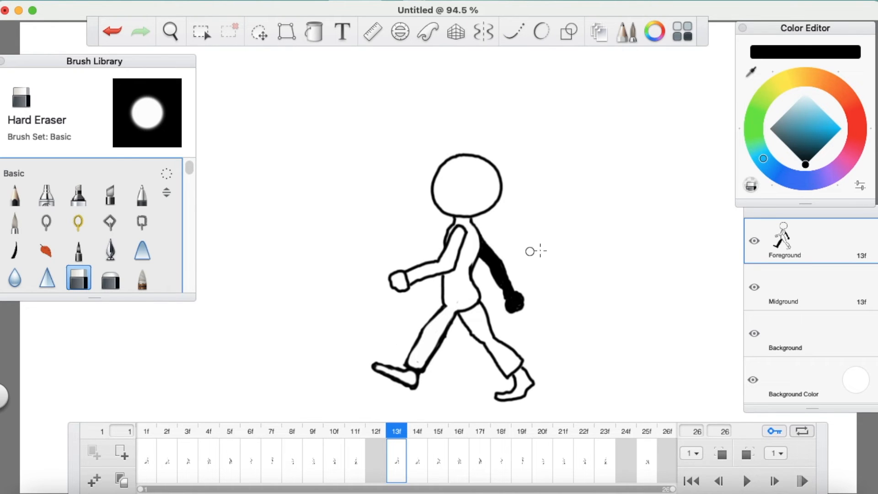
Fill the trailing leg and foot of frame 13 with black, and return to the Paintbrush
{"action": "left_click", "coordinate": [318, 32]}
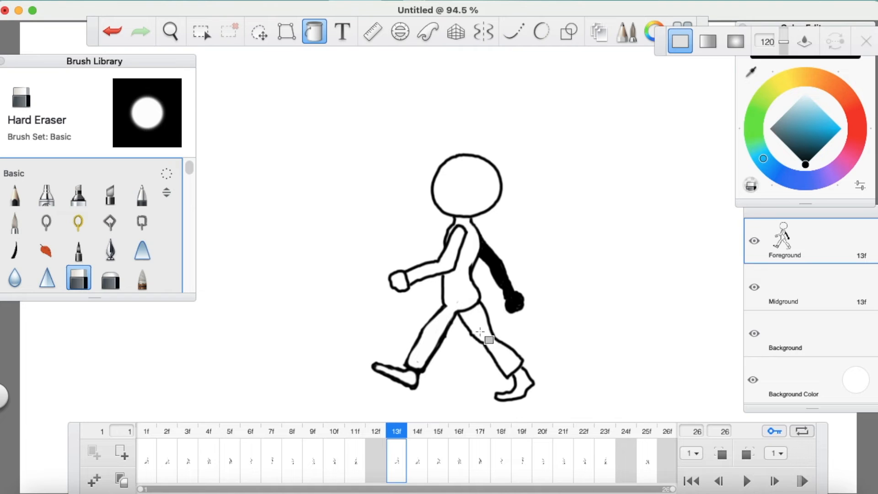
{"action": "left_click", "coordinate": [494, 341]}
{"action": "left_click", "coordinate": [517, 387]}
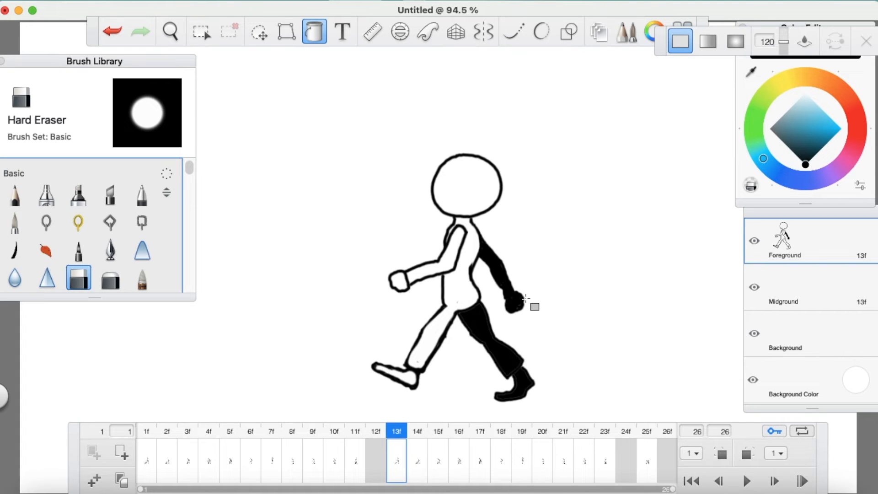
{"action": "left_click", "coordinate": [16, 222]}
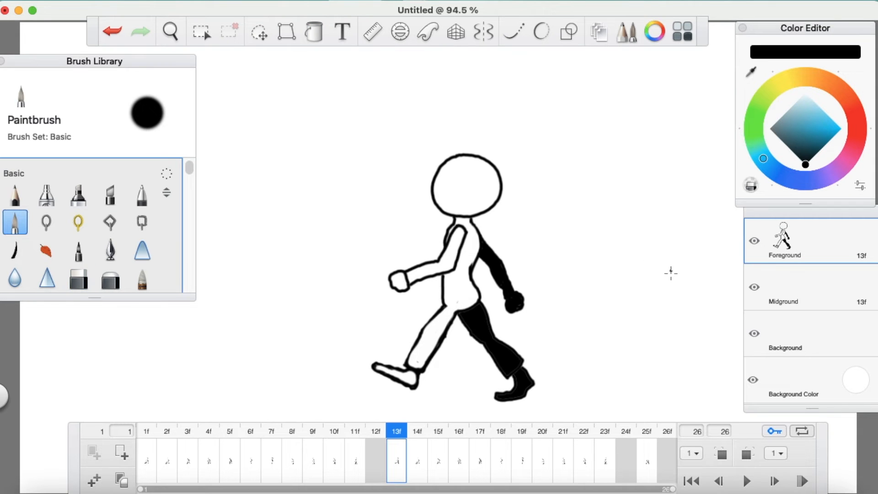
Step through frames 1 to 11 to check the shading and progression of the arms and legs
{"action": "left_click", "coordinate": [146, 431]}
{"action": "left_click", "coordinate": [167, 432]}
{"action": "left_click", "coordinate": [147, 432]}
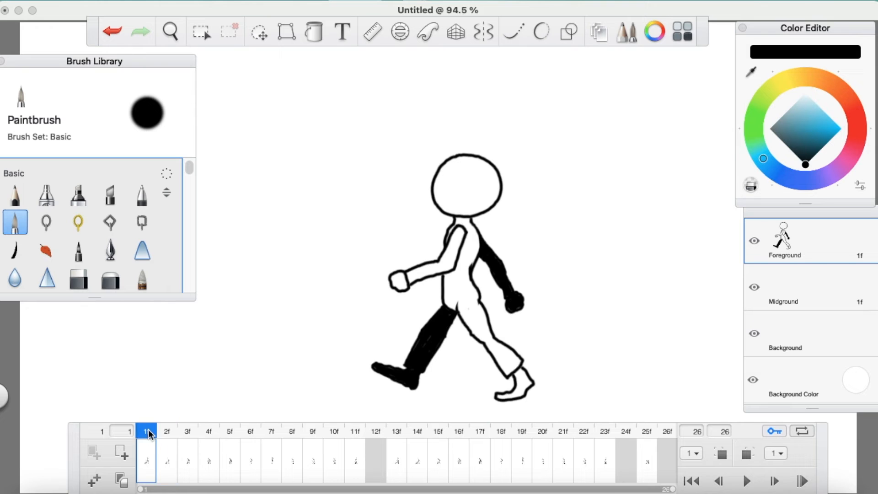
{"action": "left_click", "coordinate": [167, 433]}
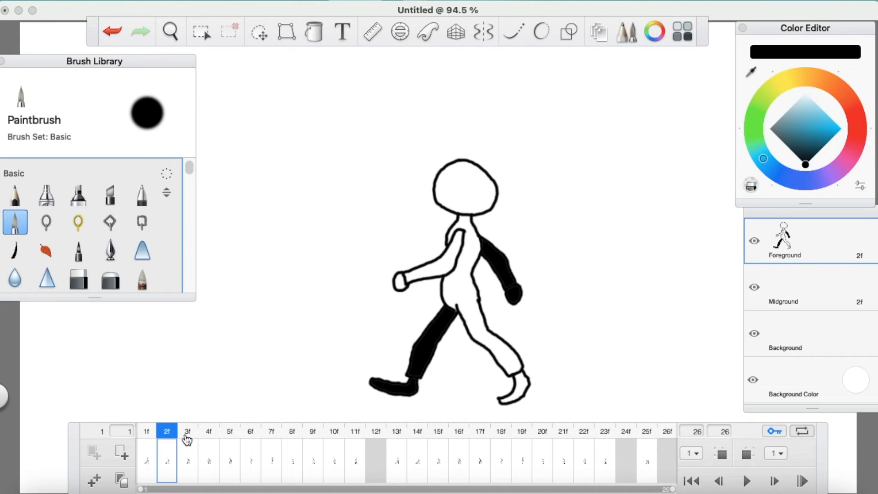
{"action": "left_click", "coordinate": [188, 434]}
{"action": "left_click", "coordinate": [211, 435]}
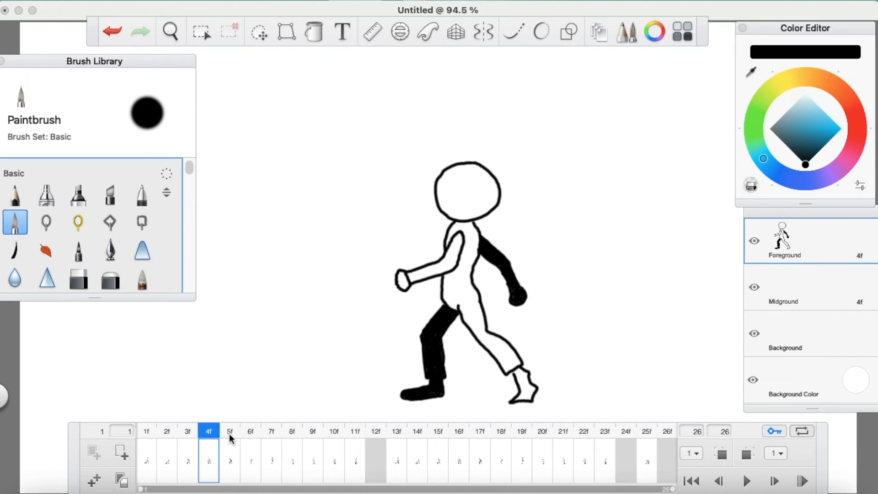
{"action": "left_click", "coordinate": [230, 438]}
{"action": "left_click", "coordinate": [251, 439]}
{"action": "left_click", "coordinate": [277, 441]}
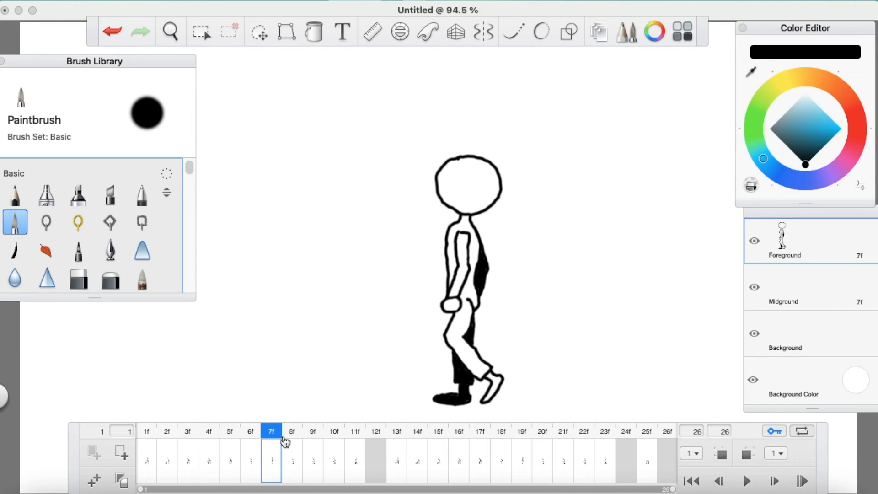
{"action": "left_click", "coordinate": [288, 439]}
{"action": "left_click", "coordinate": [314, 440]}
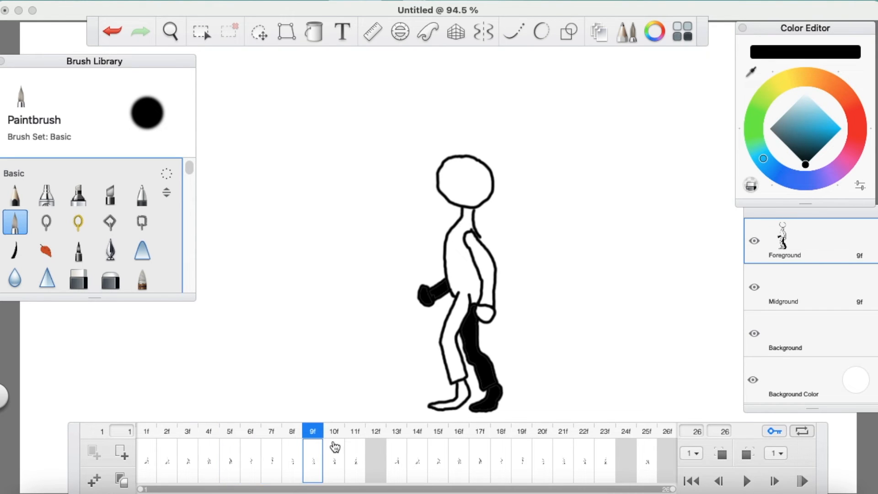
{"action": "left_click", "coordinate": [336, 439]}
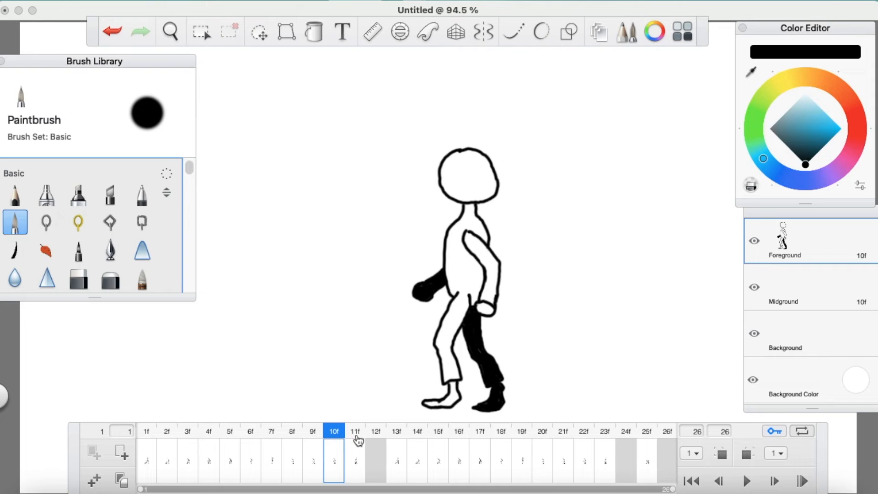
{"action": "left_click", "coordinate": [359, 441]}
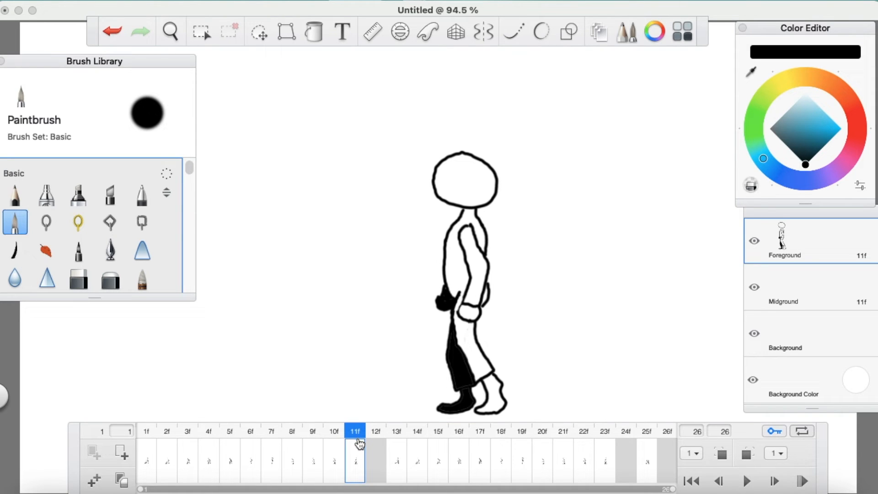
Compare frame 11 with frames 10 and 13 to check which limbs are black
{"action": "left_click", "coordinate": [336, 439]}
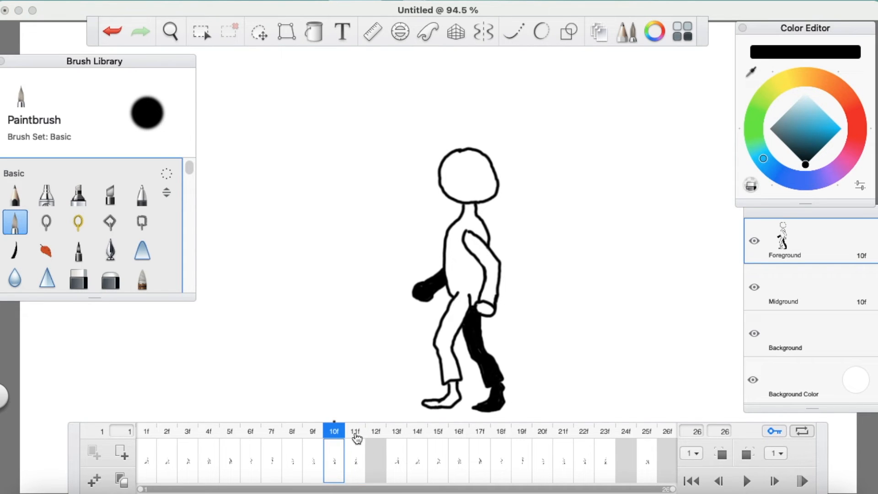
{"action": "left_click", "coordinate": [355, 434]}
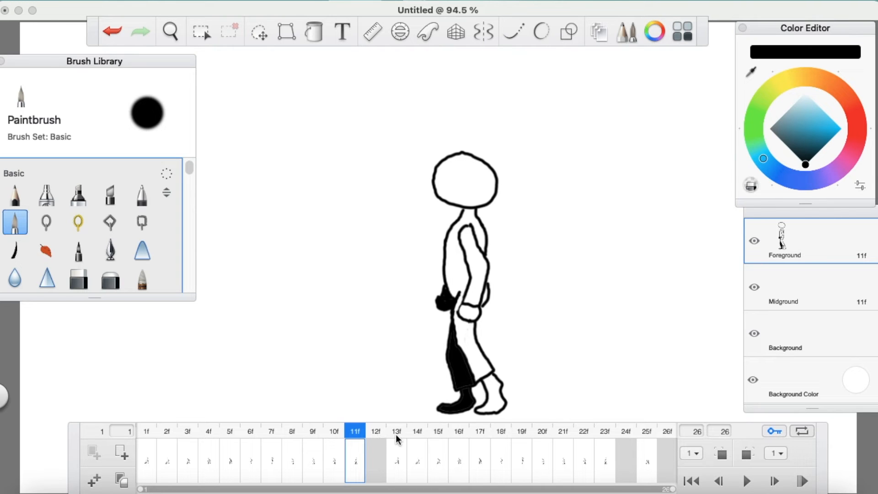
{"action": "left_click", "coordinate": [397, 440]}
{"action": "left_click", "coordinate": [357, 433]}
In frame 13, outline the trailing arm's shoulder, erase its black fill and the leading arm's upper lines, and close the torso line
{"action": "left_click", "coordinate": [395, 437]}
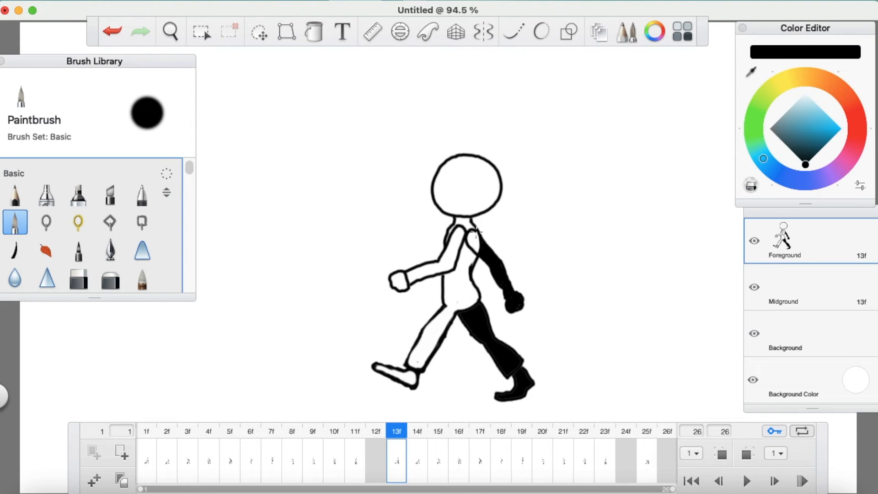
{"action": "left_click", "coordinate": [77, 279]}
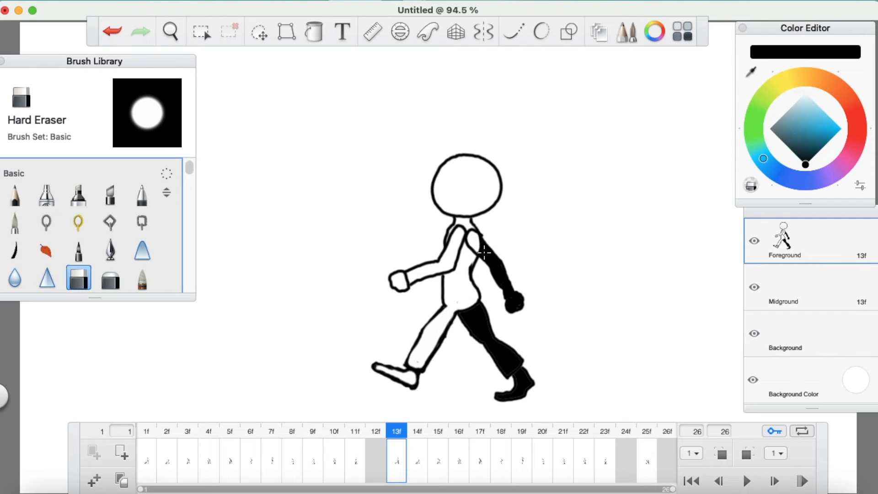
{"action": "mouse_move", "coordinate": [487, 254]}
{"action": "left_mouse_down"}
{"action": "mouse_move", "coordinate": [477, 241]}
{"action": "mouse_move", "coordinate": [496, 263]}
{"action": "left_mouse_up"}
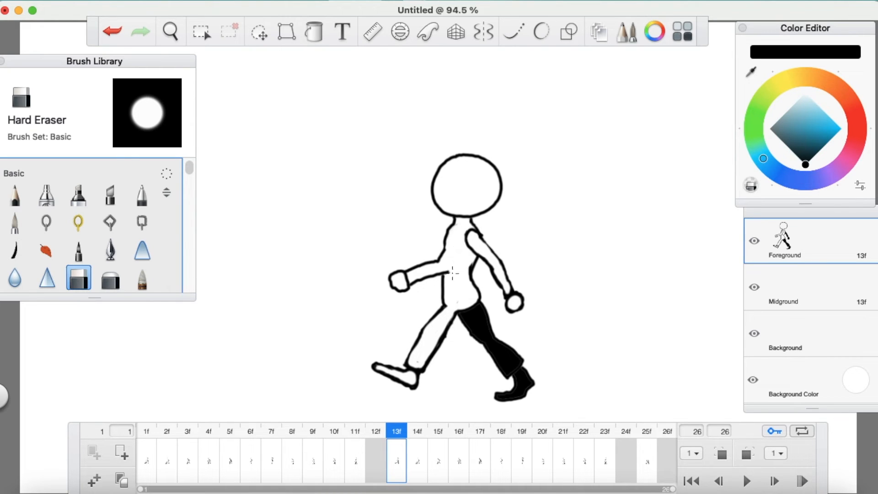
{"action": "left_click", "coordinate": [15, 223]}
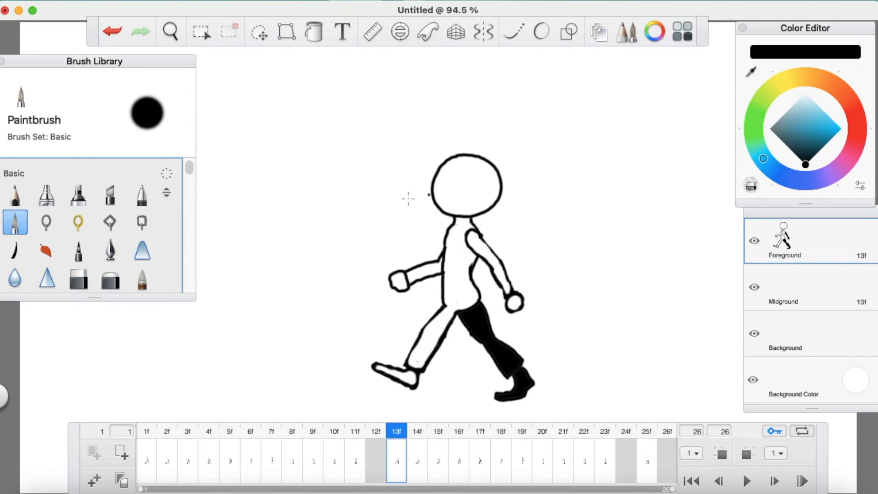
Fill the leading arm and hand of frame 13 with black
{"action": "left_click", "coordinate": [314, 32]}
{"action": "left_click", "coordinate": [409, 280]}
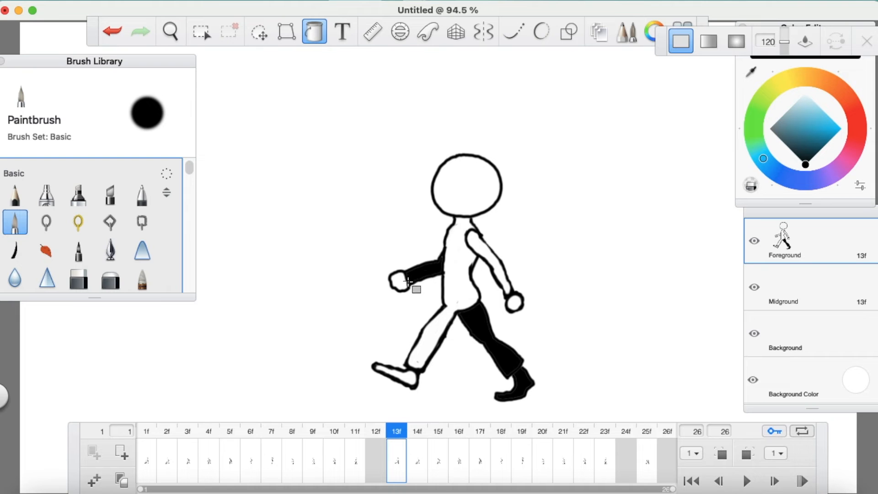
{"action": "left_click", "coordinate": [405, 281]}
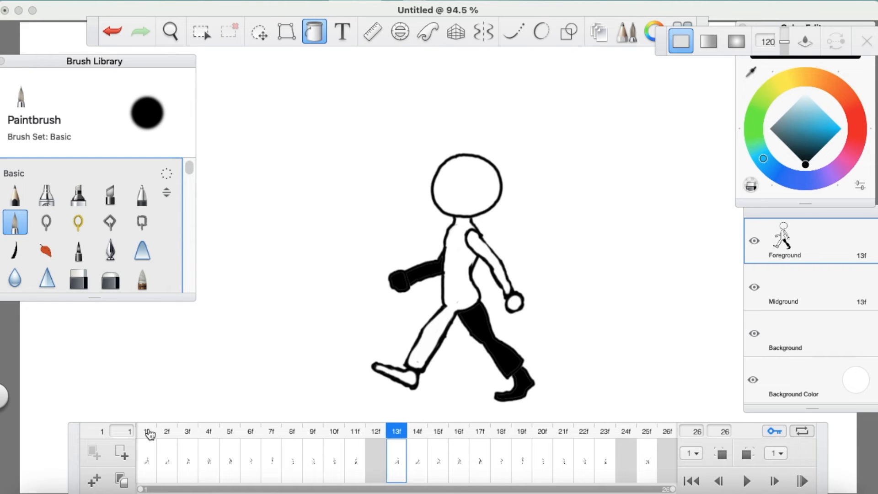
Play the walk cycle from frame 1 and stop the playback
{"action": "left_click", "coordinate": [147, 431]}
{"action": "left_click", "coordinate": [747, 480]}
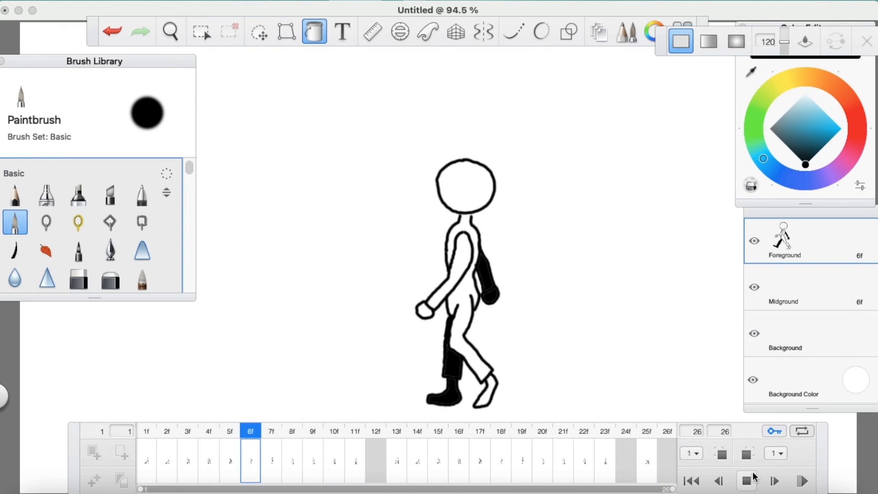
{"action": "left_click", "coordinate": [750, 480]}
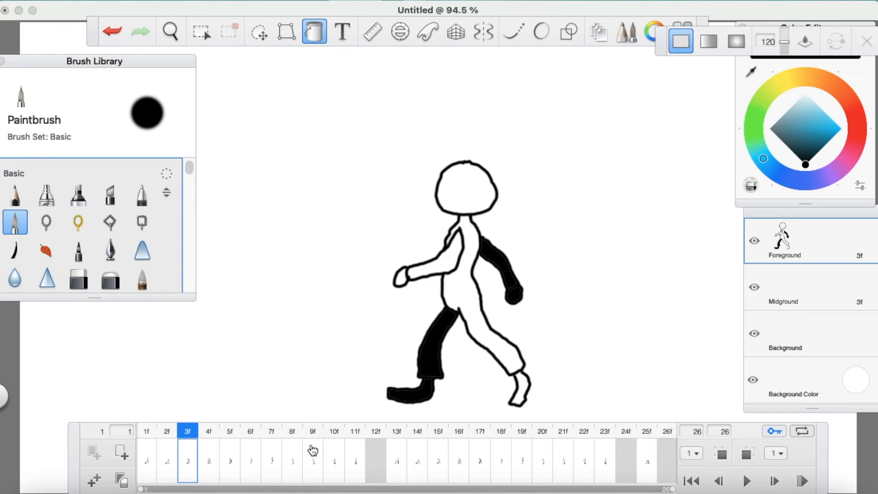
Go through frames 4 to 10, rechecking frames 7 to 9, to follow the limb positions and shading
{"action": "left_click", "coordinate": [216, 435]}
{"action": "left_click", "coordinate": [226, 434]}
{"action": "left_click", "coordinate": [250, 433]}
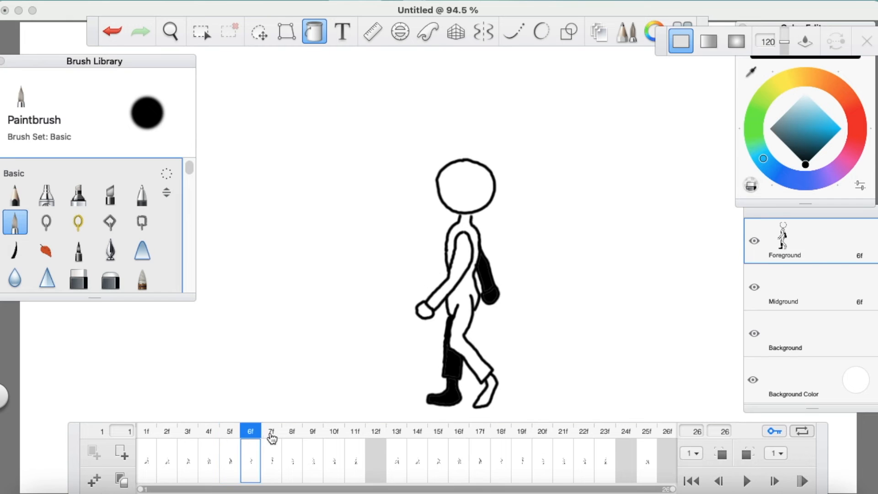
{"action": "left_click", "coordinate": [271, 434]}
{"action": "left_click", "coordinate": [294, 435]}
{"action": "left_click", "coordinate": [315, 433]}
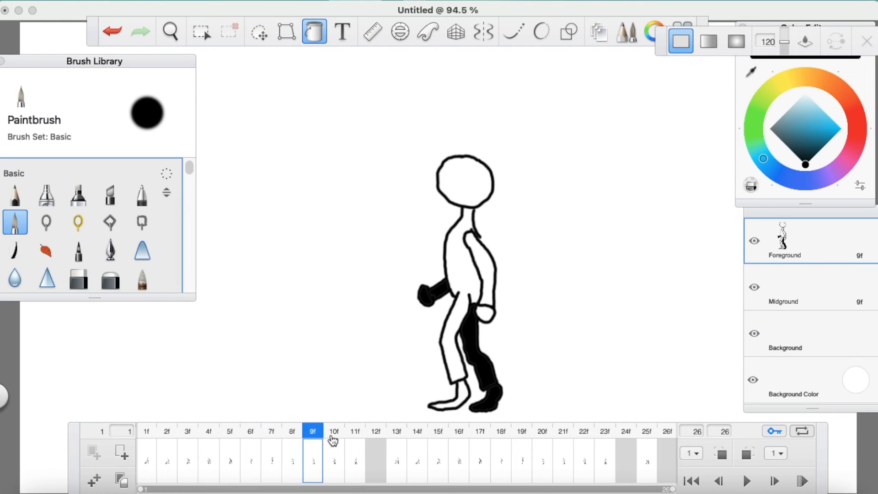
{"action": "left_click", "coordinate": [271, 436]}
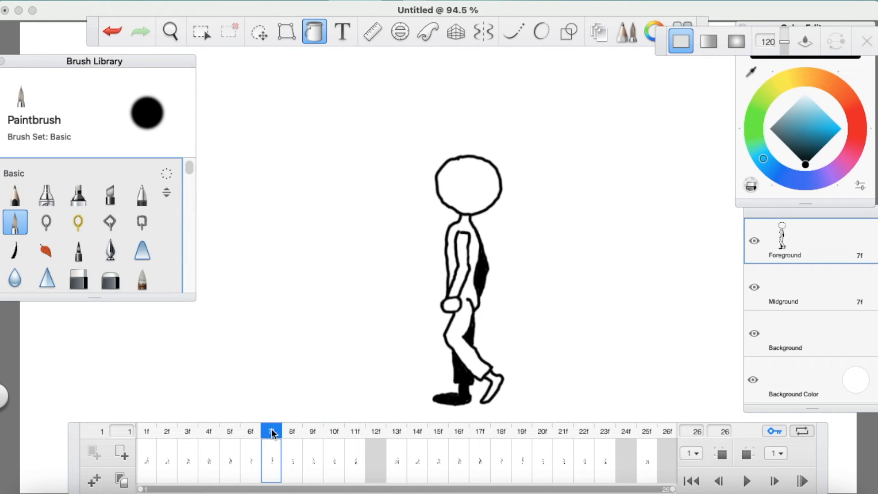
{"action": "left_click", "coordinate": [296, 436]}
{"action": "left_click", "coordinate": [310, 438]}
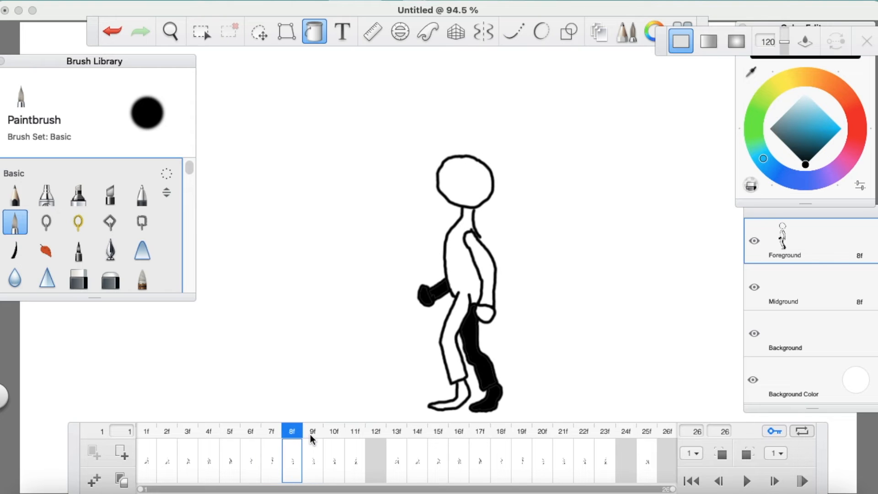
{"action": "left_click", "coordinate": [338, 441]}
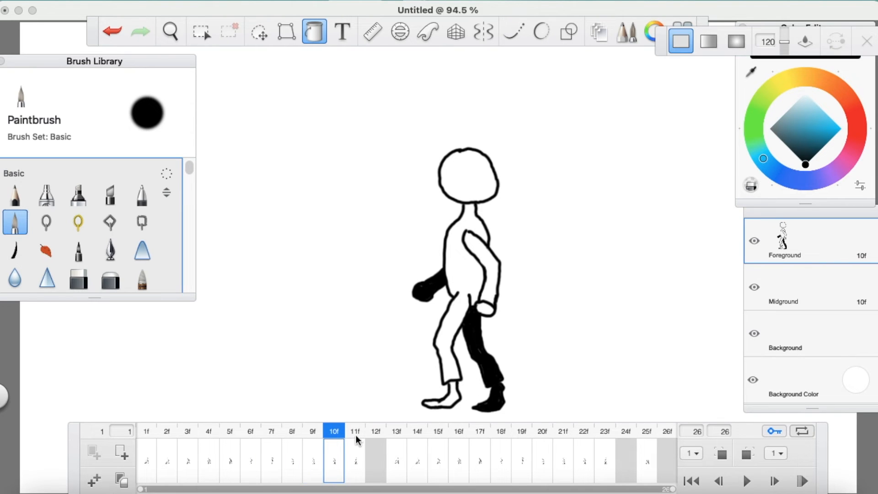
Compare frame 11 repeatedly with frames 9, 10 and 13 to judge its arm and leg shading
{"action": "left_click", "coordinate": [355, 443]}
{"action": "left_click", "coordinate": [336, 436]}
{"action": "left_click", "coordinate": [355, 438]}
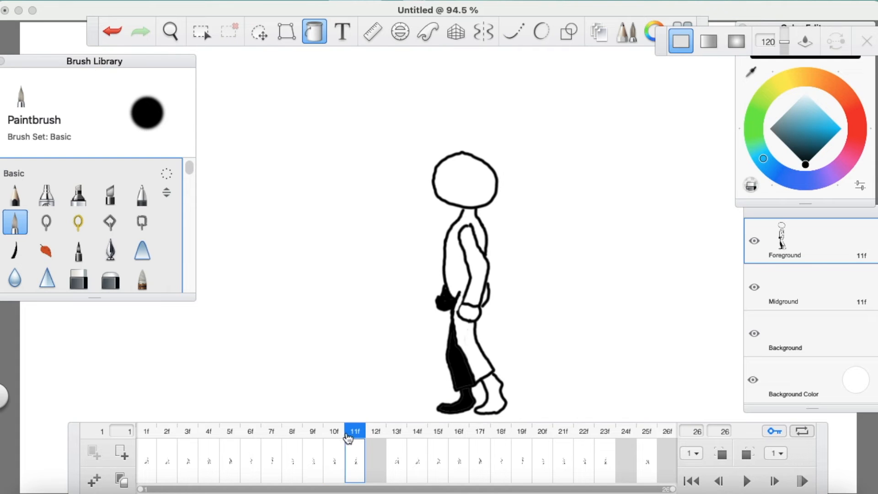
{"action": "left_click", "coordinate": [314, 435]}
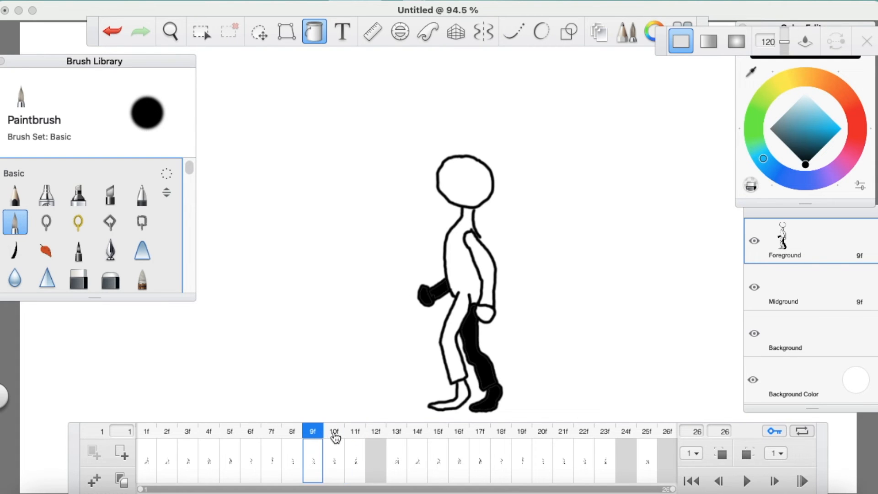
{"action": "left_click", "coordinate": [333, 437]}
{"action": "left_click", "coordinate": [351, 436]}
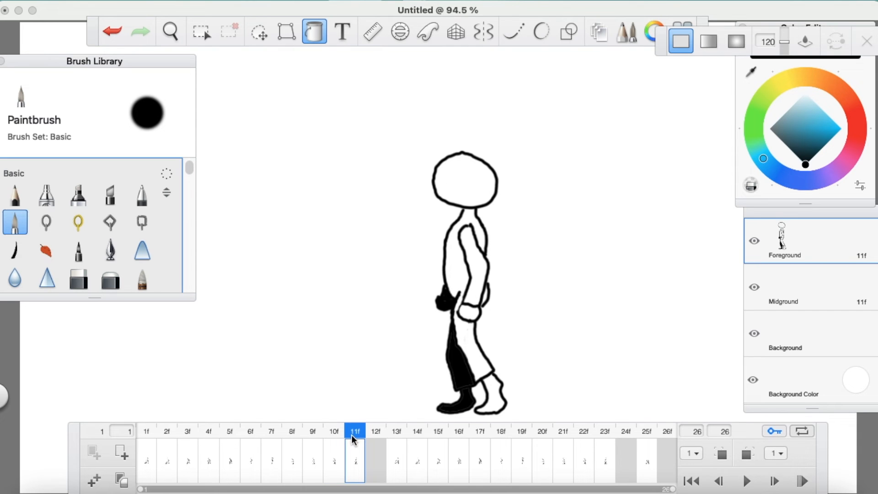
{"action": "left_click", "coordinate": [398, 436]}
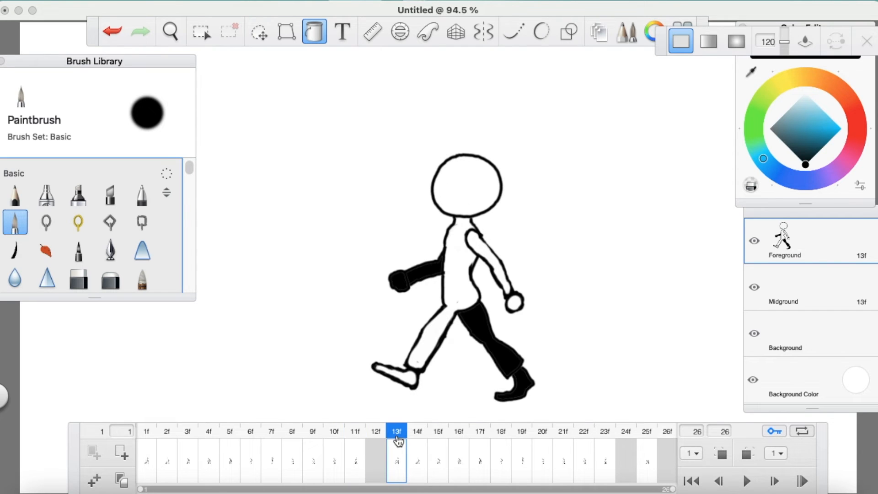
{"action": "left_click", "coordinate": [355, 436]}
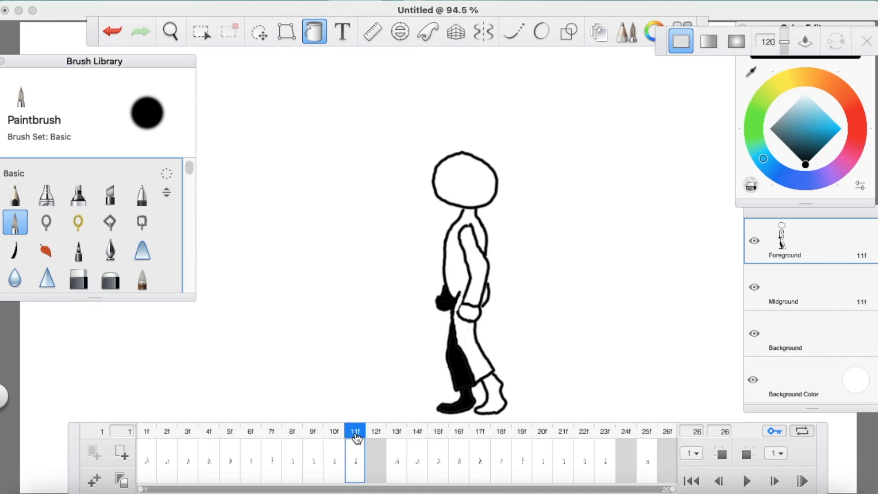
{"action": "left_click", "coordinate": [338, 436]}
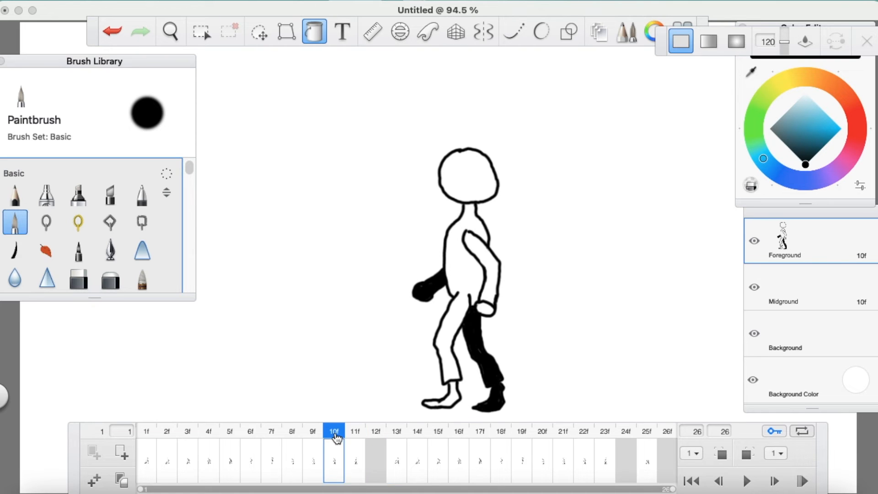
{"action": "left_click_drag", "start_coordinate": [262, 440], "coordinate": [312, 444]}
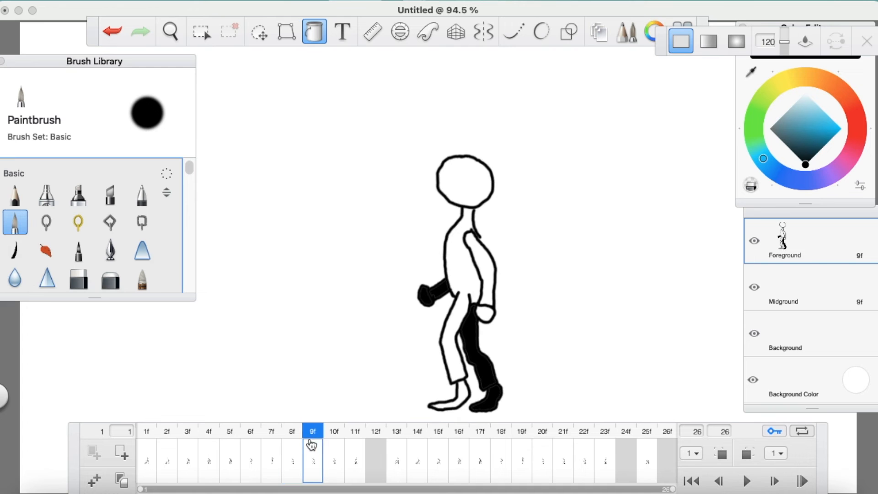
{"action": "left_click", "coordinate": [334, 436]}
In frame 11, erase the black fill inside the front leg and foot, keeping their outlines
{"action": "left_click", "coordinate": [355, 436]}
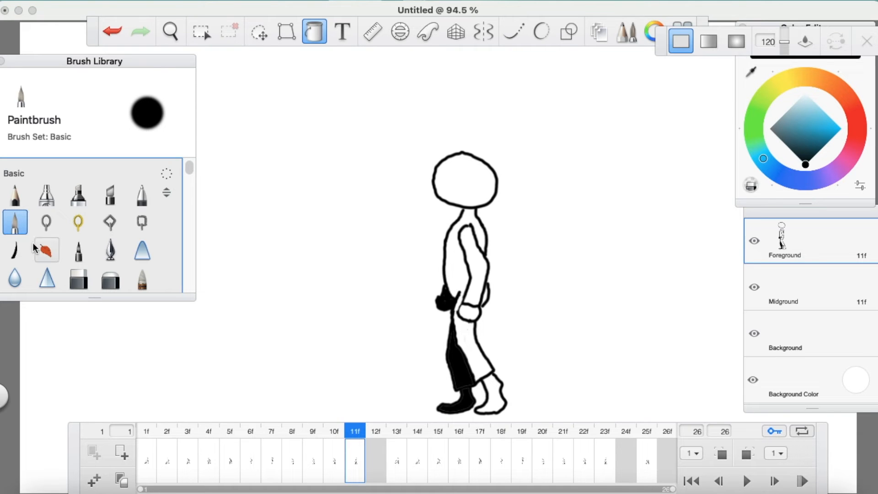
{"action": "left_click", "coordinate": [79, 278]}
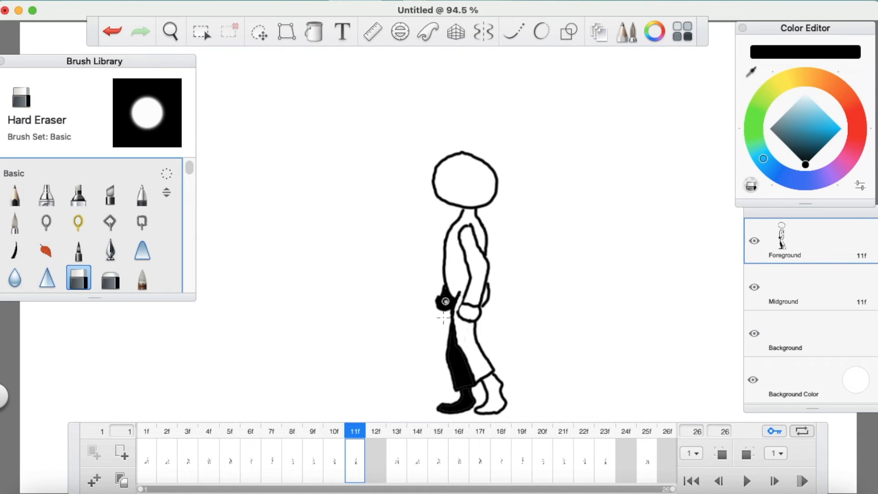
{"action": "mouse_move", "coordinate": [446, 407]}
{"action": "left_mouse_down"}
{"action": "mouse_move", "coordinate": [469, 371]}
{"action": "mouse_move", "coordinate": [461, 385]}
{"action": "mouse_move", "coordinate": [458, 355]}
{"action": "mouse_move", "coordinate": [462, 387]}
{"action": "mouse_move", "coordinate": [469, 379]}
{"action": "mouse_move", "coordinate": [457, 344]}
{"action": "left_mouse_up"}
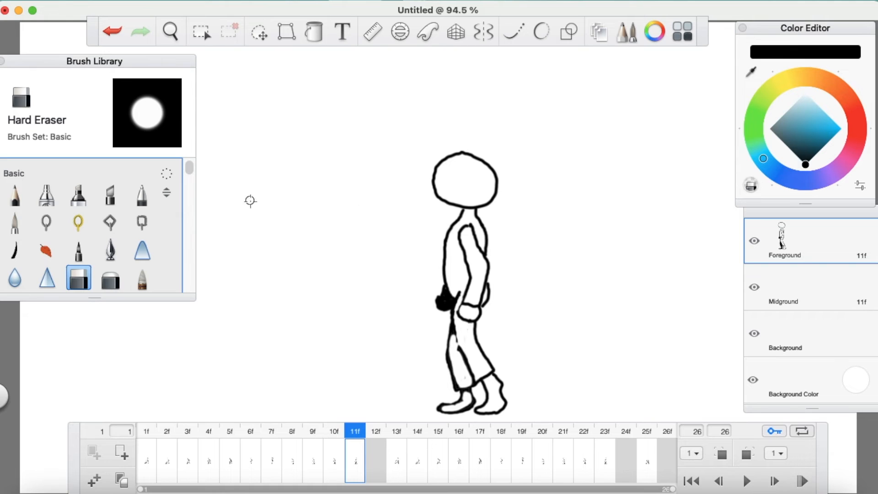
Redraw the rear leg's inner line on frame 11 with the Paintbrush and erase the stray lines inside the near leg with the Hard Eraser
{"action": "left_click", "coordinate": [15, 223]}
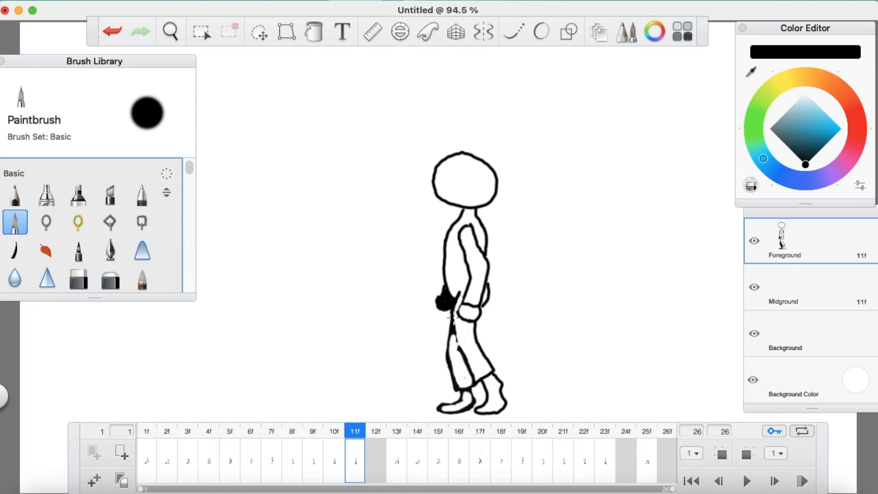
{"action": "mouse_move", "coordinate": [480, 377]}
{"action": "left_mouse_down"}
{"action": "mouse_move", "coordinate": [464, 348]}
{"action": "mouse_move", "coordinate": [467, 333]}
{"action": "left_mouse_up"}
{"action": "left_click", "coordinate": [78, 278]}
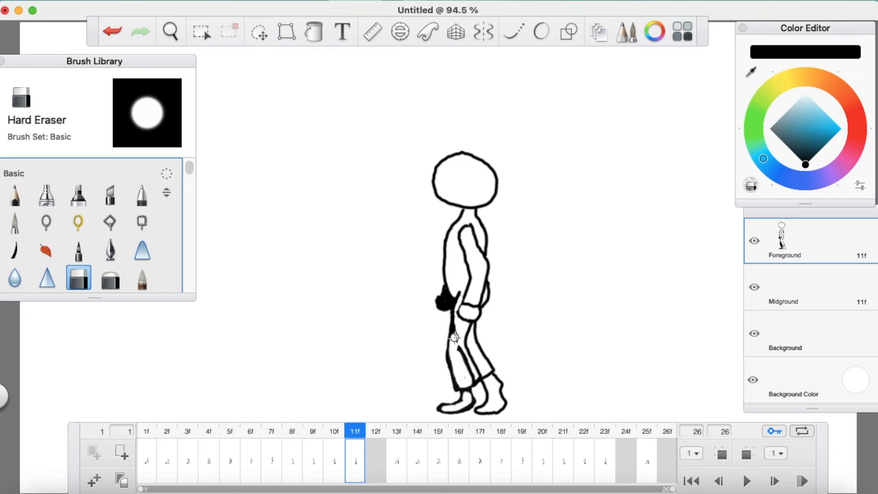
{"action": "left_click_drag", "start_coordinate": [453, 338], "coordinate": [472, 377]}
Fill the rear leg and rear foot on frame 11 with solid black
{"action": "left_click", "coordinate": [316, 39]}
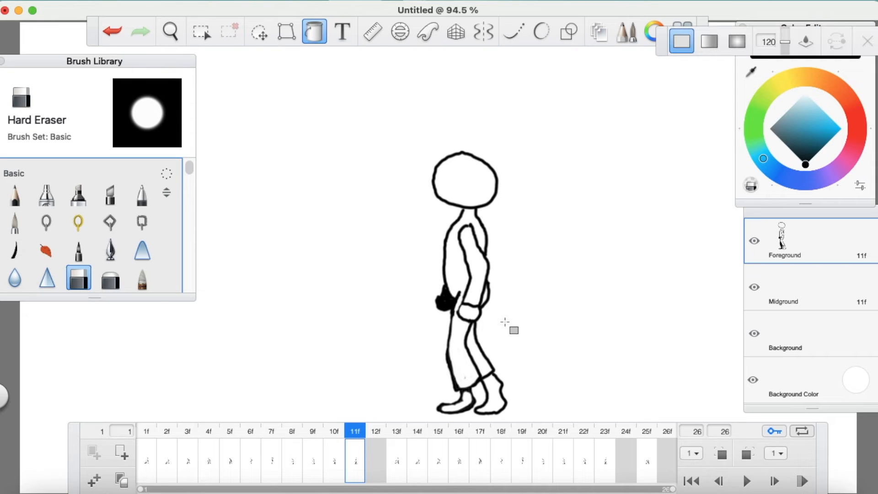
{"action": "left_click", "coordinate": [492, 375]}
{"action": "left_click", "coordinate": [507, 402]}
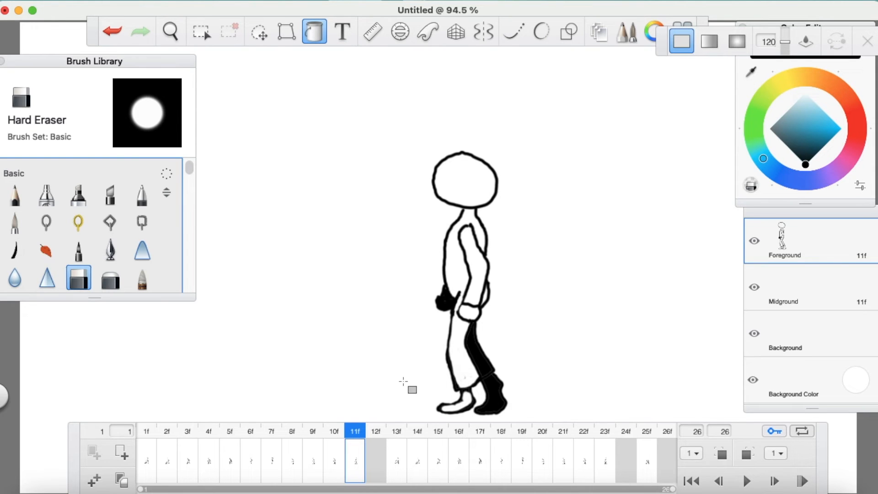
Compare frame 11 with its neighbouring frames and play the animation to check the motion
{"action": "left_click", "coordinate": [329, 435]}
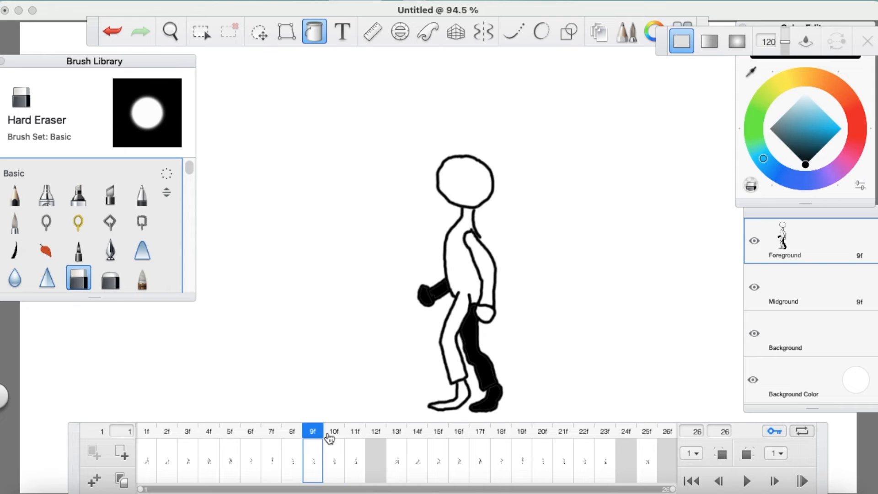
{"action": "left_click", "coordinate": [358, 436]}
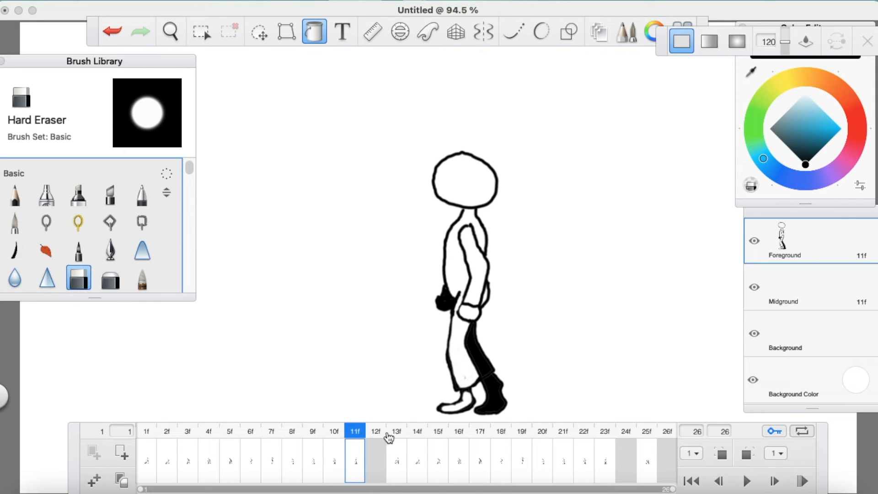
{"action": "left_click", "coordinate": [390, 436]}
{"action": "left_click", "coordinate": [361, 437]}
{"action": "left_click", "coordinate": [750, 484]}
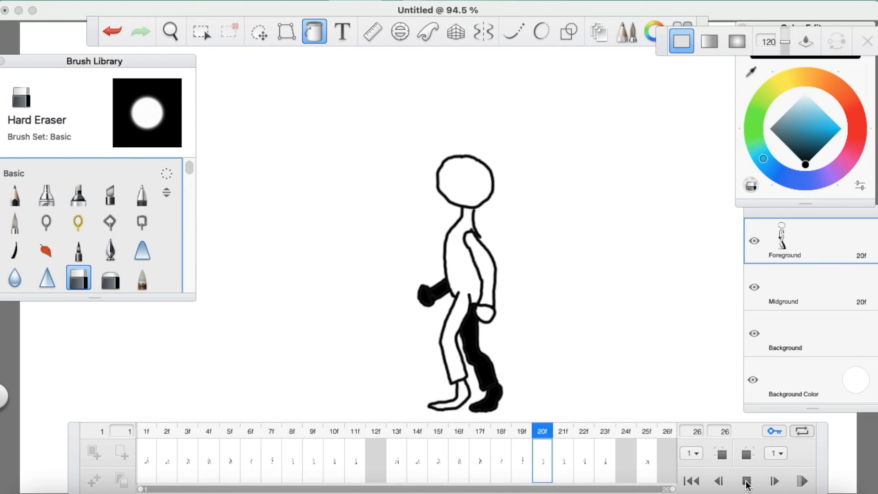
{"action": "left_click", "coordinate": [747, 483]}
{"action": "left_click", "coordinate": [364, 436]}
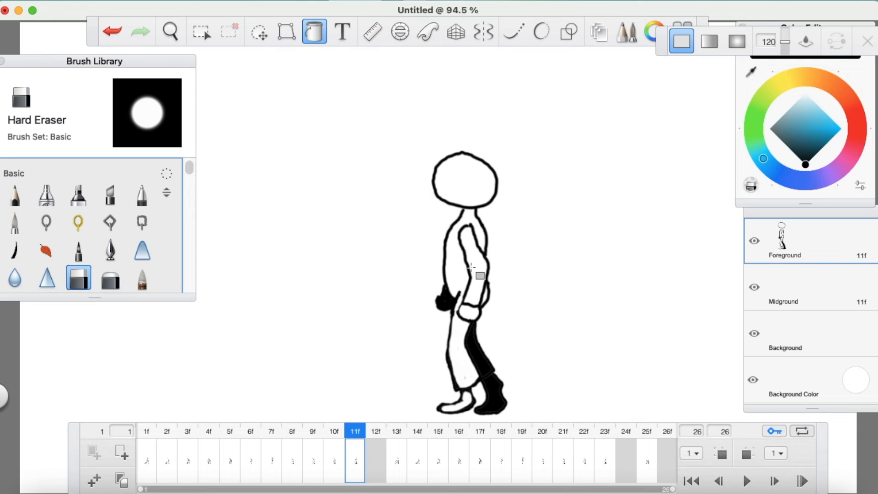
Add a blank keyframe at frame 12 and show the previous and next frames as onion skins, with the Paintbrush selected
{"action": "left_click", "coordinate": [376, 437]}
{"action": "left_click", "coordinate": [91, 455]}
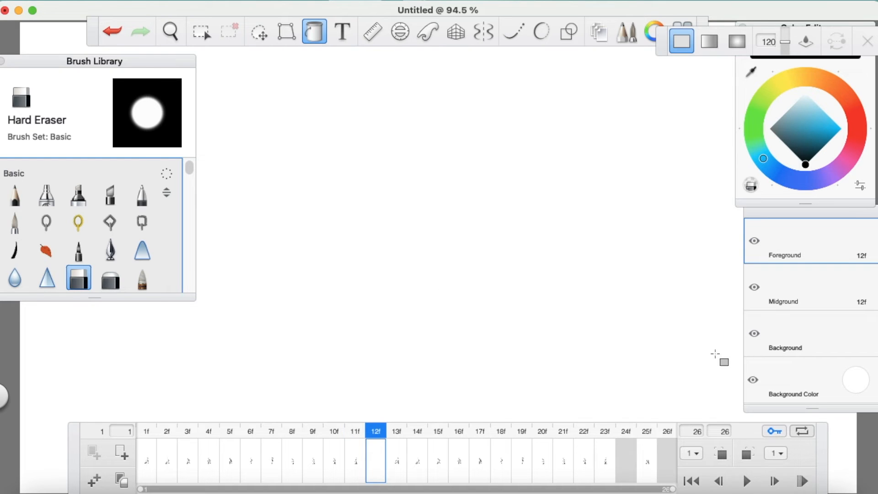
{"action": "left_click", "coordinate": [16, 222]}
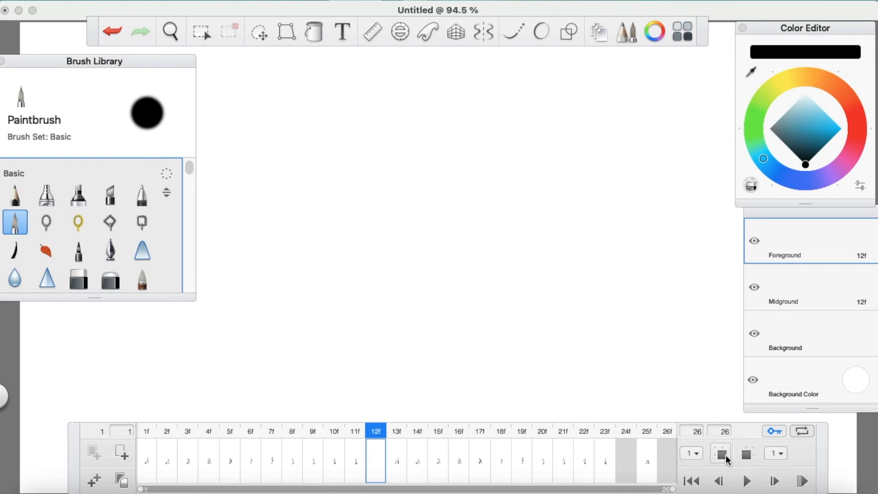
{"action": "left_click", "coordinate": [727, 455]}
{"action": "left_click", "coordinate": [744, 453]}
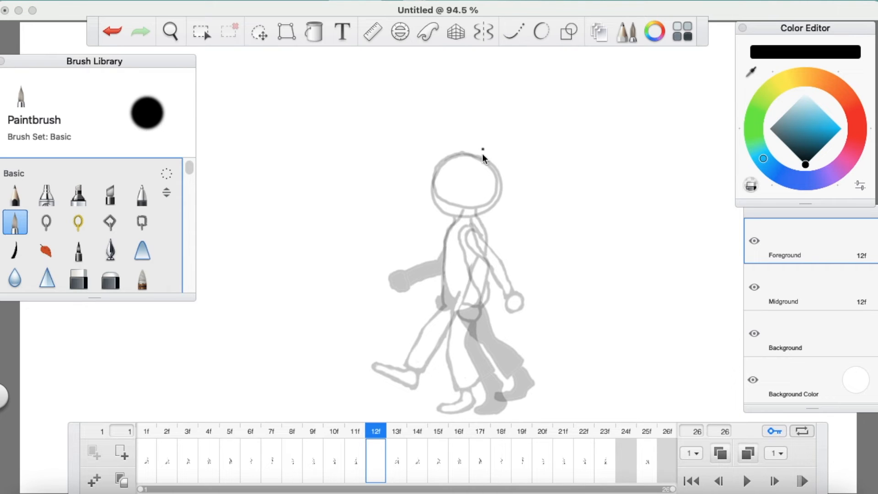
Toggle the next-frame onion skin repeatedly to compare the poses before and after frame 12
{"action": "left_click", "coordinate": [631, 197]}
{"action": "left_click", "coordinate": [747, 454]}
{"action": "left_click", "coordinate": [747, 454]}
{"action": "left_click", "coordinate": [747, 453]}
{"action": "left_click", "coordinate": [747, 454]}
{"action": "left_click", "coordinate": [747, 453]}
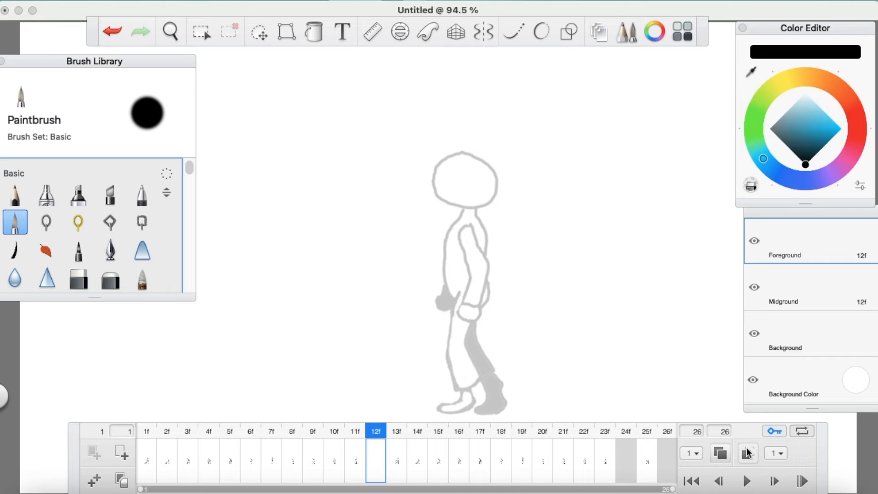
{"action": "left_click", "coordinate": [747, 453]}
Draw the head outline, neck, chest line and upper back of the in-between pose on frame 12, midway between the ghosted poses
{"action": "mouse_move", "coordinate": [454, 161]}
{"action": "left_mouse_down"}
{"action": "mouse_move", "coordinate": [441, 165]}
{"action": "mouse_move", "coordinate": [434, 197]}
{"action": "mouse_move", "coordinate": [453, 208]}
{"action": "left_mouse_up"}
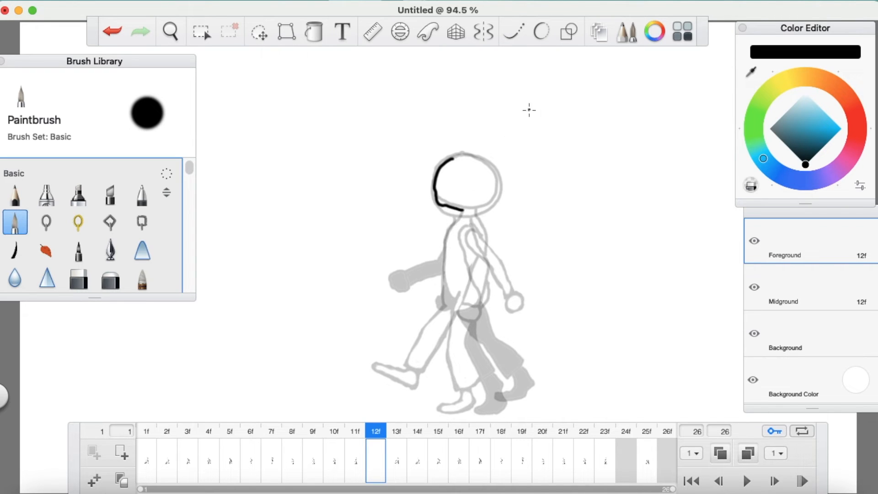
{"action": "key", "text": "super+z"}
{"action": "mouse_move", "coordinate": [466, 161]}
{"action": "left_mouse_down"}
{"action": "mouse_move", "coordinate": [444, 169]}
{"action": "mouse_move", "coordinate": [434, 195]}
{"action": "mouse_move", "coordinate": [453, 209]}
{"action": "mouse_move", "coordinate": [487, 206]}
{"action": "mouse_move", "coordinate": [488, 174]}
{"action": "mouse_move", "coordinate": [459, 160]}
{"action": "left_mouse_up"}
{"action": "mouse_move", "coordinate": [459, 224]}
{"action": "left_mouse_down"}
{"action": "mouse_move", "coordinate": [444, 267]}
{"action": "mouse_move", "coordinate": [446, 303]}
{"action": "left_mouse_up"}
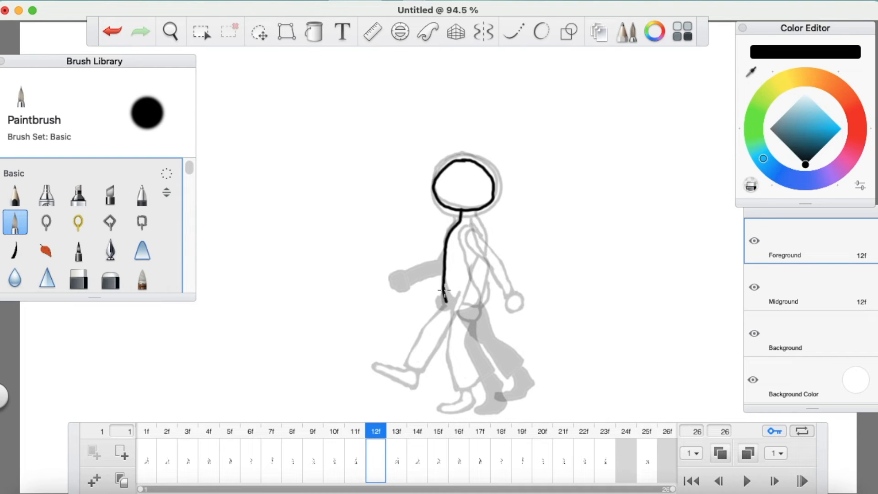
{"action": "left_click_drag", "start_coordinate": [476, 211], "coordinate": [488, 241]}
{"action": "left_click", "coordinate": [749, 453]}
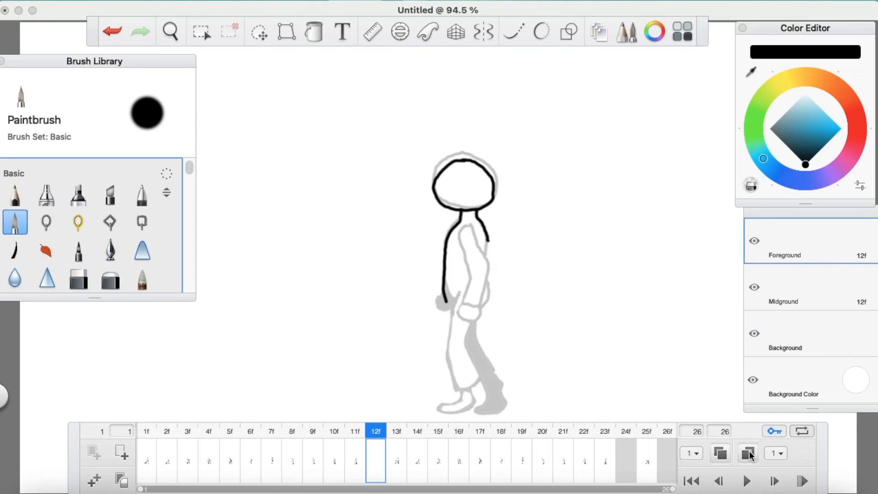
{"action": "left_click", "coordinate": [750, 450]}
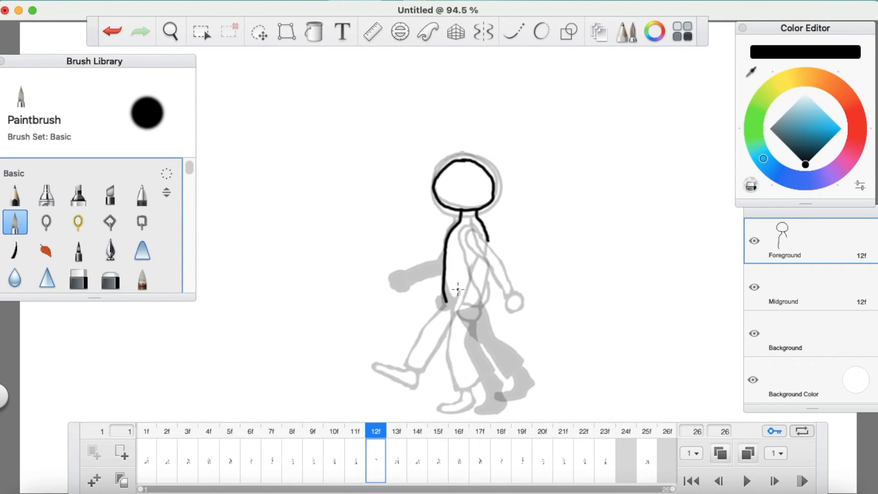
Draw the near leg stepping forward with its foot on frame 12, redoing the leg's back line and joining it to the torso
{"action": "mouse_move", "coordinate": [459, 295]}
{"action": "left_mouse_down"}
{"action": "mouse_move", "coordinate": [429, 339]}
{"action": "mouse_move", "coordinate": [424, 377]}
{"action": "mouse_move", "coordinate": [444, 384]}
{"action": "mouse_move", "coordinate": [462, 323]}
{"action": "left_mouse_up"}
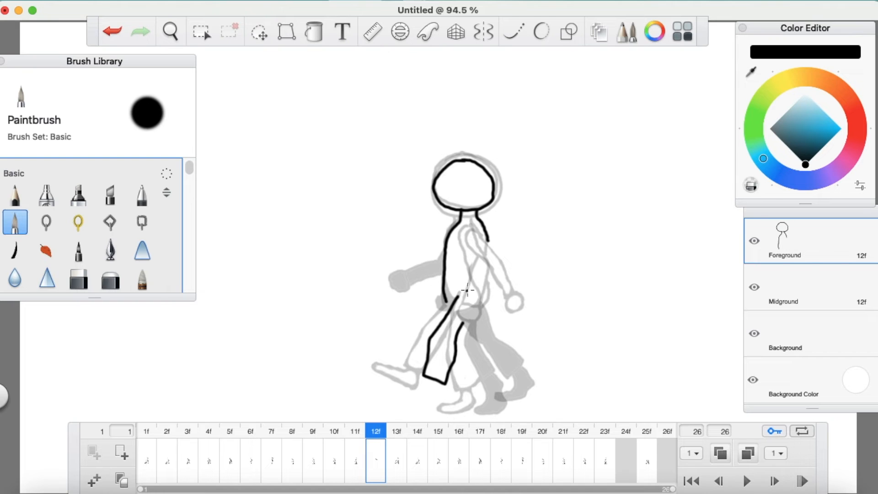
{"action": "key", "text": "e"}
{"action": "mouse_move", "coordinate": [457, 340]}
{"action": "left_mouse_down"}
{"action": "mouse_move", "coordinate": [455, 366]}
{"action": "mouse_move", "coordinate": [457, 342]}
{"action": "left_mouse_up"}
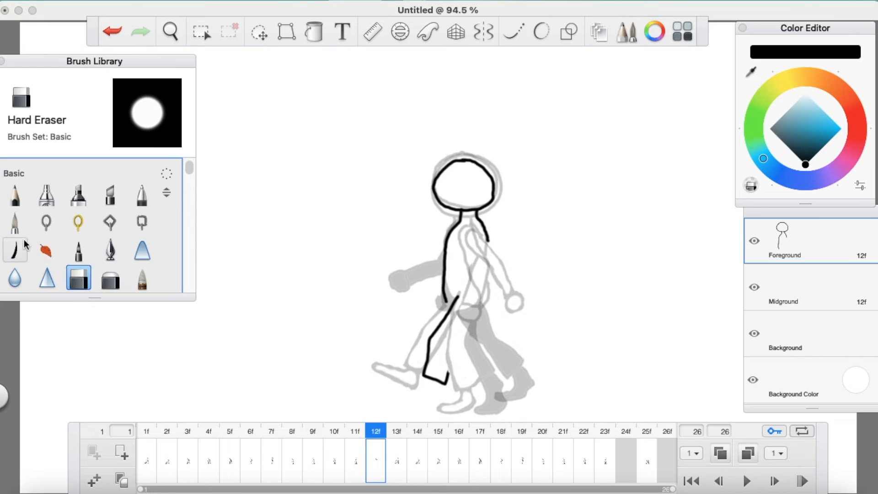
{"action": "key", "text": "b"}
{"action": "left_click_drag", "start_coordinate": [451, 354], "coordinate": [459, 329]}
{"action": "left_click_drag", "start_coordinate": [461, 294], "coordinate": [447, 301]}
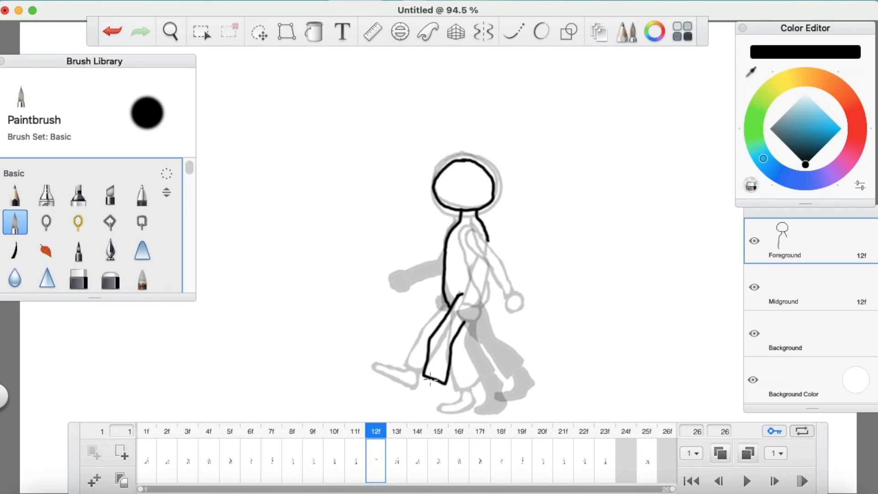
{"action": "mouse_move", "coordinate": [414, 391]}
{"action": "left_mouse_down"}
{"action": "mouse_move", "coordinate": [397, 394]}
{"action": "mouse_move", "coordinate": [428, 401]}
{"action": "mouse_move", "coordinate": [438, 390]}
{"action": "left_mouse_up"}
Draw the near arm swinging back with its hand, and close the lower back and hip line on frame 12
{"action": "left_click", "coordinate": [746, 453]}
{"action": "left_click", "coordinate": [745, 453]}
{"action": "left_click", "coordinate": [748, 456]}
{"action": "left_click", "coordinate": [749, 456]}
{"action": "mouse_move", "coordinate": [469, 230]}
{"action": "left_mouse_down"}
{"action": "mouse_move", "coordinate": [463, 235]}
{"action": "mouse_move", "coordinate": [488, 307]}
{"action": "mouse_move", "coordinate": [505, 293]}
{"action": "mouse_move", "coordinate": [480, 238]}
{"action": "left_mouse_up"}
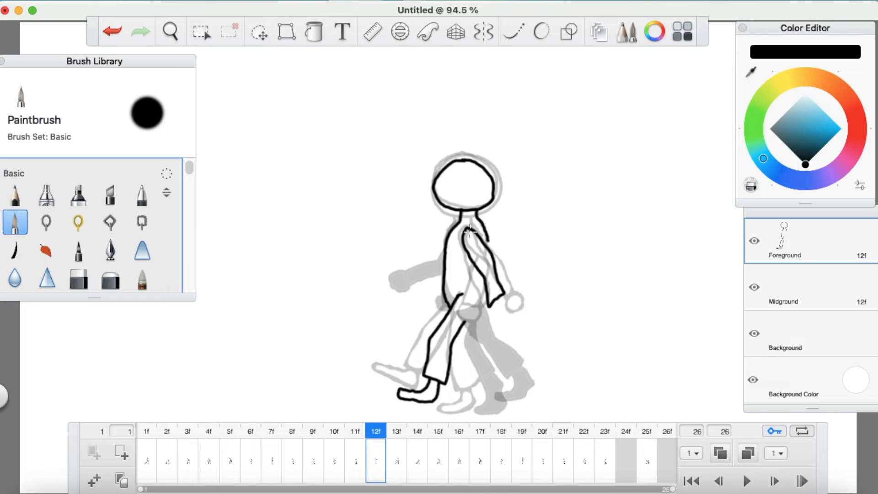
{"action": "mouse_move", "coordinate": [491, 308]}
{"action": "left_mouse_down"}
{"action": "mouse_move", "coordinate": [503, 318]}
{"action": "mouse_move", "coordinate": [502, 295]}
{"action": "left_mouse_up"}
{"action": "mouse_move", "coordinate": [463, 323]}
{"action": "left_mouse_down"}
{"action": "mouse_move", "coordinate": [479, 311]}
{"action": "mouse_move", "coordinate": [487, 273]}
{"action": "left_mouse_up"}
Draw the rear leg trailing behind with its foot on frame 12, comparing against the next-frame onion skin
{"action": "left_click", "coordinate": [747, 449]}
{"action": "left_click", "coordinate": [749, 451]}
{"action": "left_click", "coordinate": [751, 454]}
{"action": "left_click", "coordinate": [749, 455]}
{"action": "left_click", "coordinate": [750, 454]}
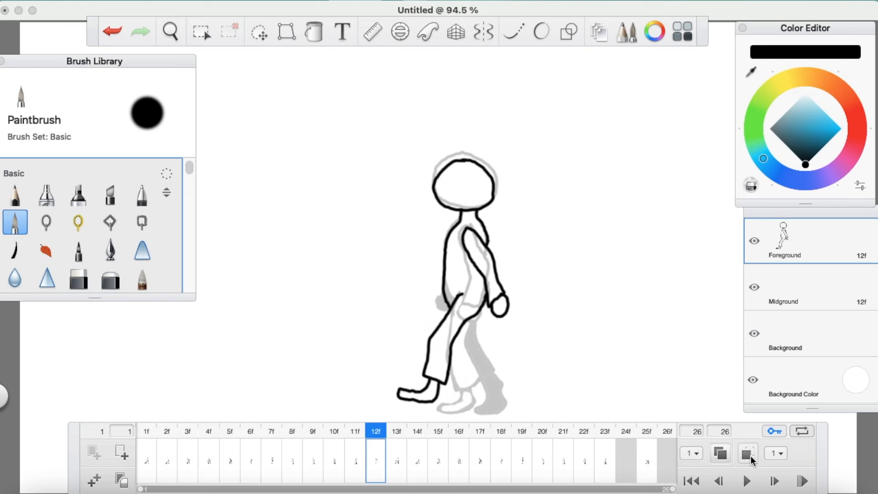
{"action": "left_click", "coordinate": [749, 456]}
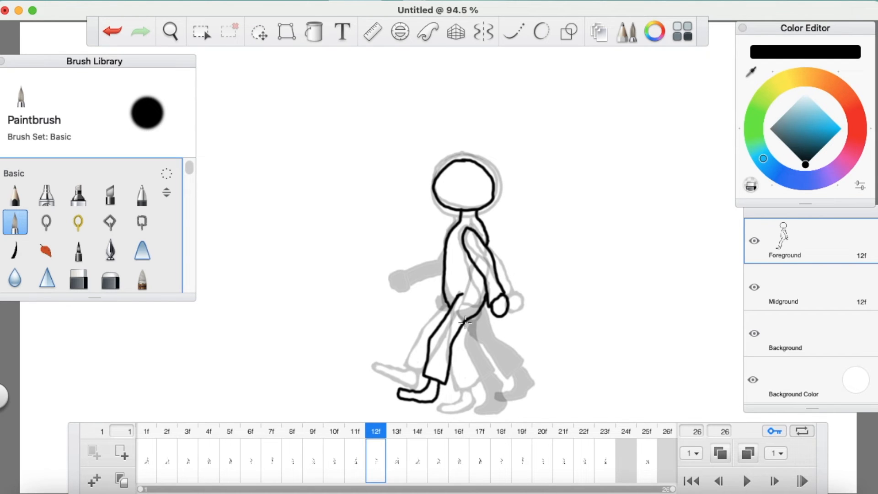
{"action": "mouse_move", "coordinate": [476, 347]}
{"action": "left_mouse_down"}
{"action": "mouse_move", "coordinate": [508, 384]}
{"action": "mouse_move", "coordinate": [520, 369]}
{"action": "mouse_move", "coordinate": [491, 344]}
{"action": "mouse_move", "coordinate": [481, 306]}
{"action": "left_mouse_up"}
{"action": "mouse_move", "coordinate": [512, 385]}
{"action": "left_mouse_down"}
{"action": "mouse_move", "coordinate": [495, 407]}
{"action": "mouse_move", "coordinate": [520, 398]}
{"action": "mouse_move", "coordinate": [520, 362]}
{"action": "left_mouse_up"}
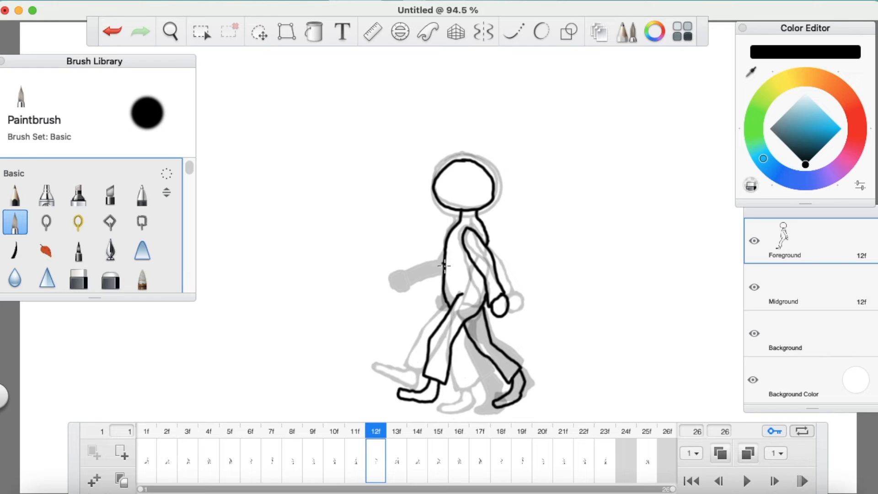
Draw the far arm reaching forward with a round hand in front of the torso on frame 12
{"action": "left_click", "coordinate": [751, 451]}
{"action": "left_click", "coordinate": [751, 451]}
{"action": "mouse_move", "coordinate": [419, 282]}
{"action": "left_mouse_down"}
{"action": "mouse_move", "coordinate": [424, 293]}
{"action": "mouse_move", "coordinate": [438, 287]}
{"action": "mouse_move", "coordinate": [408, 302]}
{"action": "mouse_move", "coordinate": [421, 294]}
{"action": "left_mouse_up"}
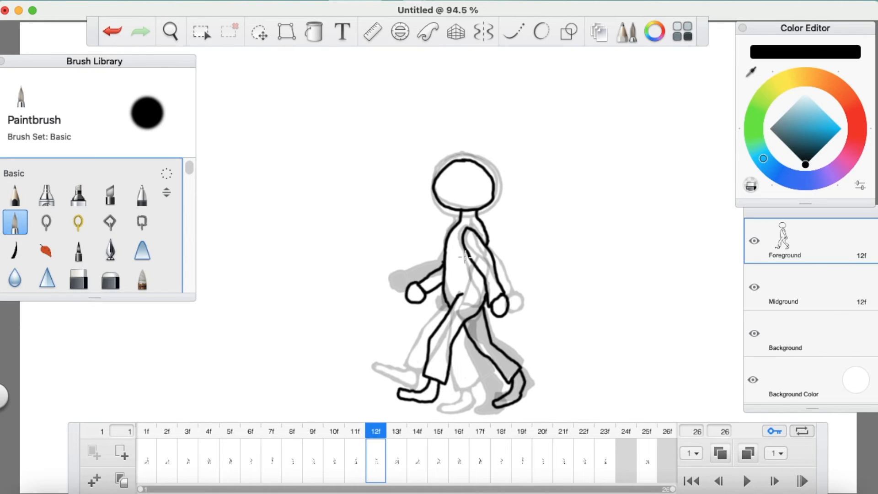
Fill the far arm, its hand and the rear leg on frame 12 with solid black
{"action": "left_click", "coordinate": [314, 31]}
{"action": "left_click", "coordinate": [414, 295]}
{"action": "left_click", "coordinate": [433, 286]}
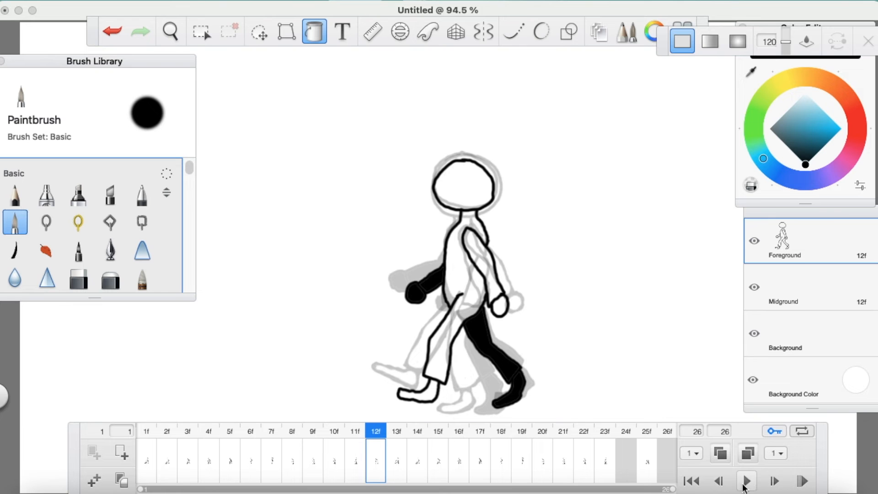
Play the animation to check the walk, then review frames 15 and 12
{"action": "left_click", "coordinate": [746, 481]}
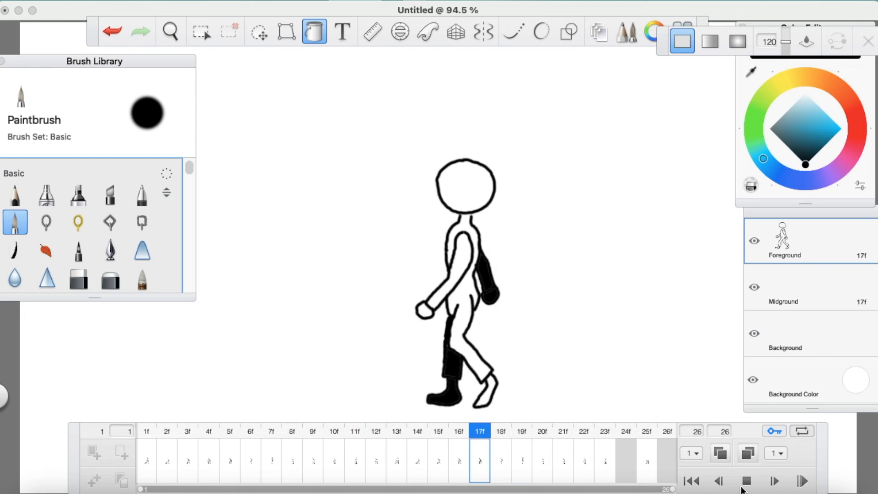
{"action": "left_click", "coordinate": [746, 481]}
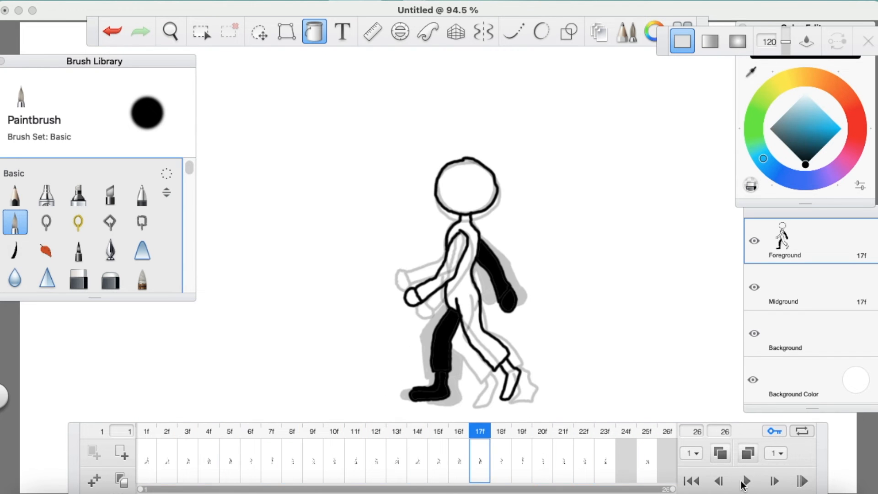
{"action": "left_click", "coordinate": [438, 437]}
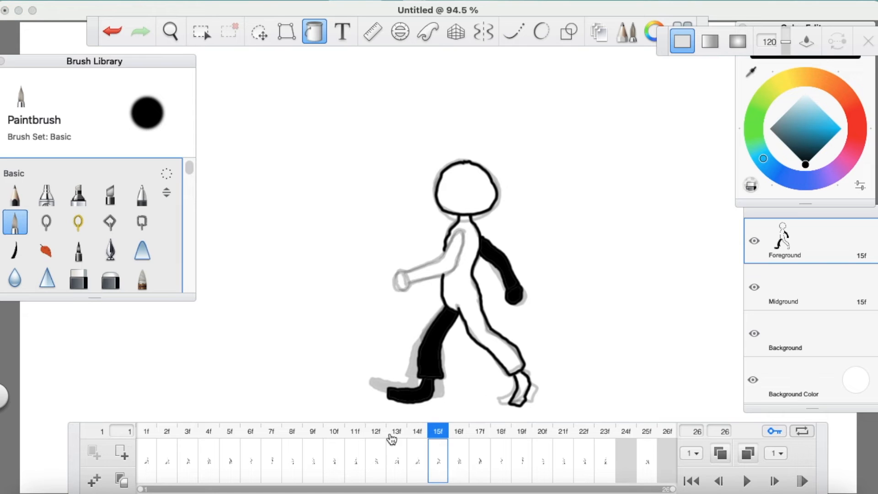
{"action": "left_click", "coordinate": [376, 440]}
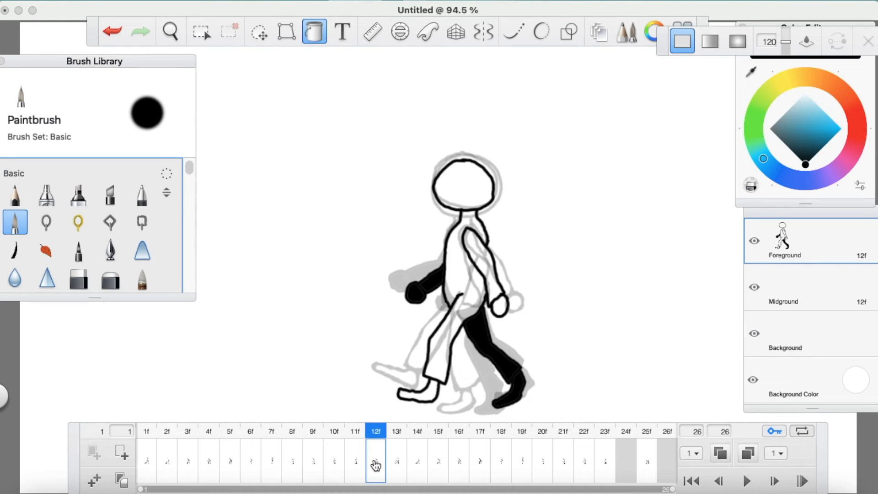
Turn off both onion skins and step through frames 1 to 12 to review the walk poses
{"action": "left_click", "coordinate": [720, 454]}
{"action": "left_click", "coordinate": [747, 454]}
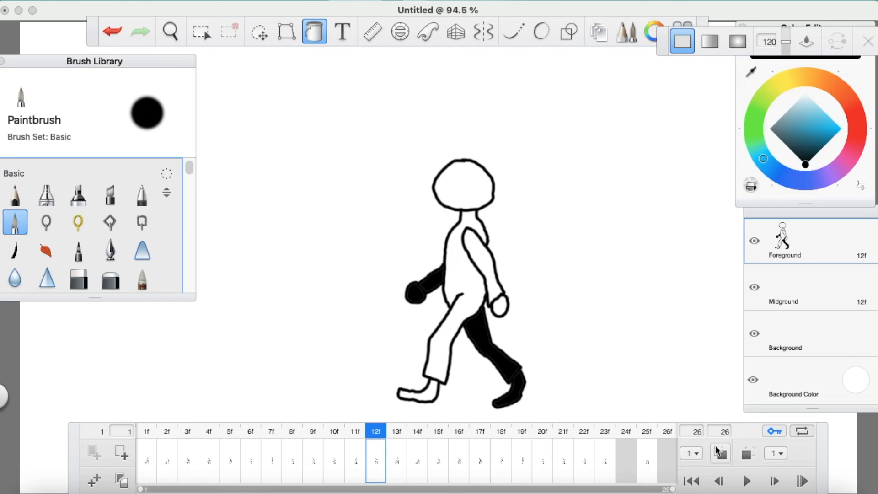
{"action": "left_click", "coordinate": [149, 433]}
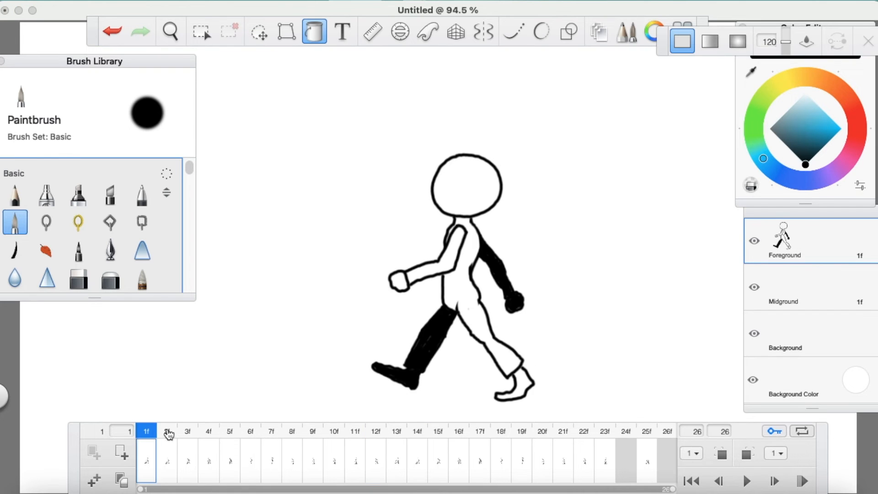
{"action": "left_click", "coordinate": [176, 433]}
{"action": "left_click", "coordinate": [146, 438]}
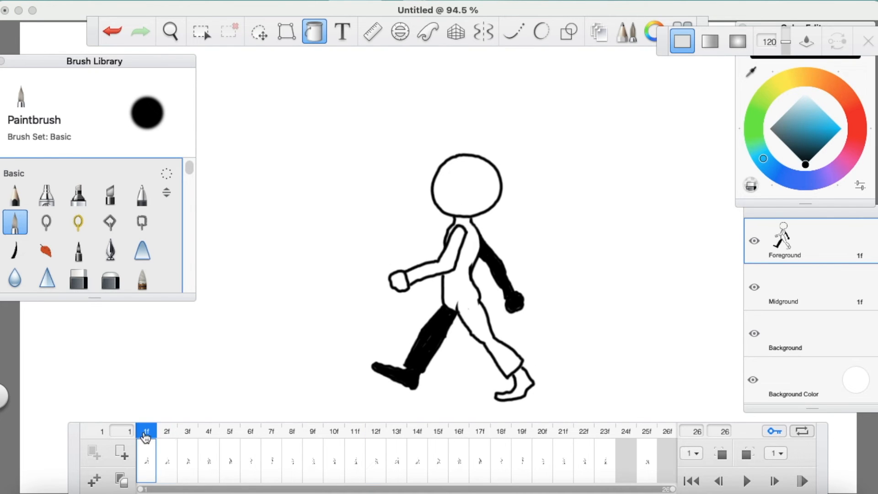
{"action": "left_click", "coordinate": [170, 434]}
{"action": "left_click", "coordinate": [187, 435]}
{"action": "left_click", "coordinate": [210, 435]}
{"action": "left_click", "coordinate": [230, 437]}
{"action": "left_click", "coordinate": [252, 438]}
{"action": "left_click", "coordinate": [272, 437]}
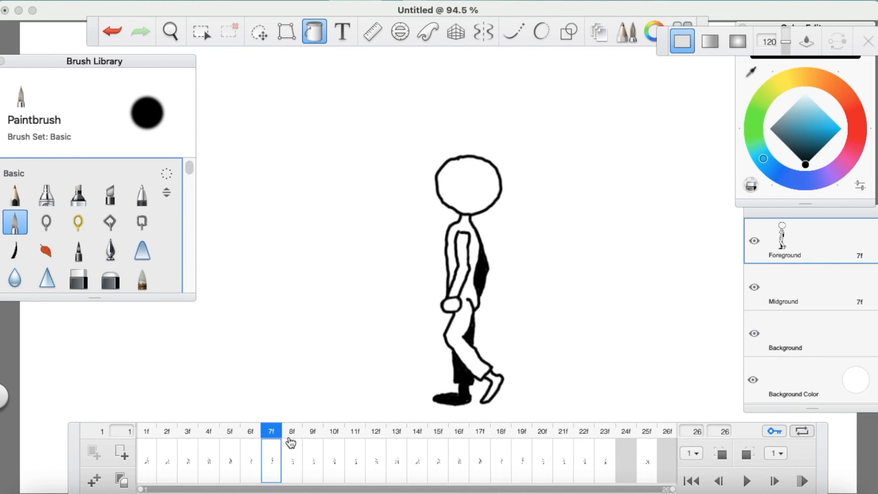
{"action": "left_click", "coordinate": [295, 438]}
{"action": "left_click", "coordinate": [313, 439]}
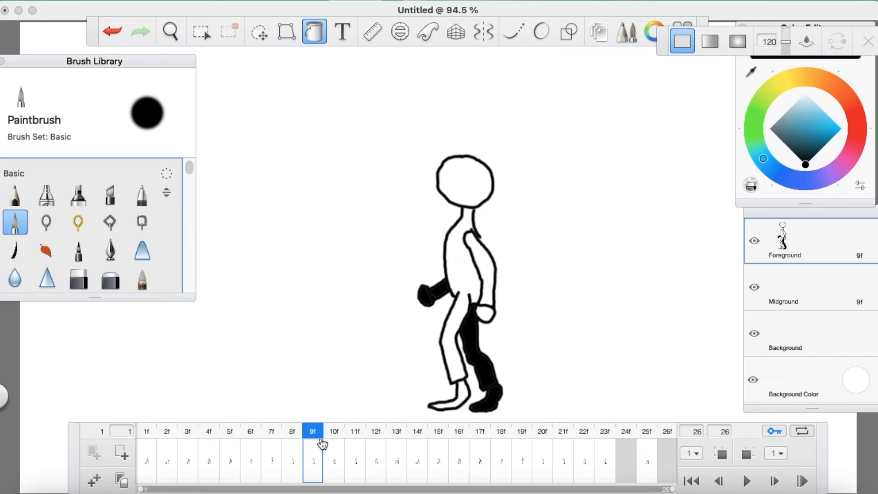
{"action": "left_click", "coordinate": [337, 442]}
{"action": "left_click", "coordinate": [359, 440]}
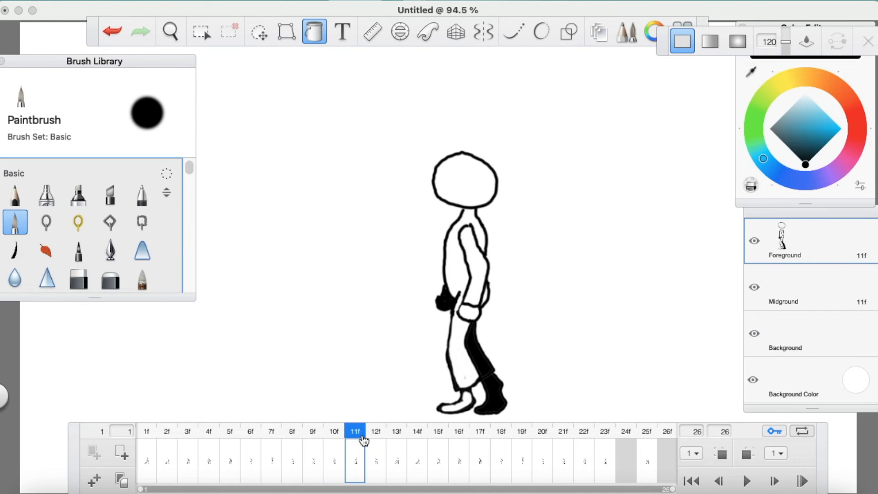
{"action": "left_click", "coordinate": [339, 441]}
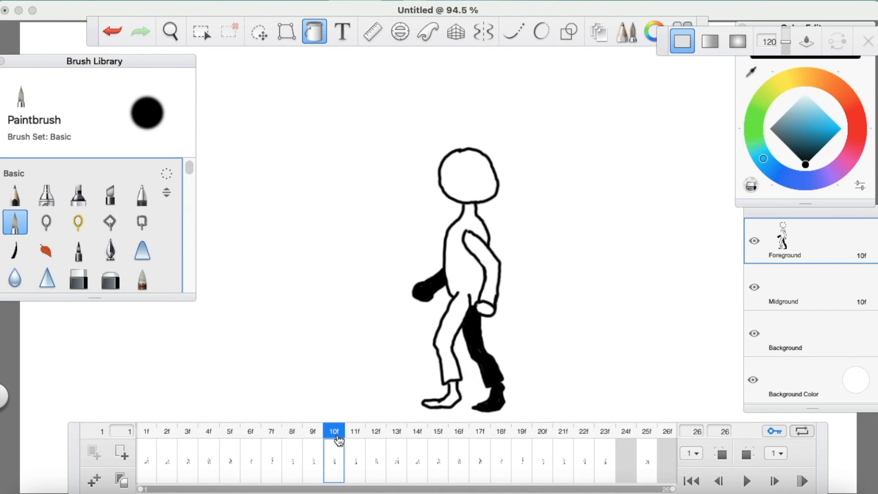
{"action": "left_click", "coordinate": [357, 439]}
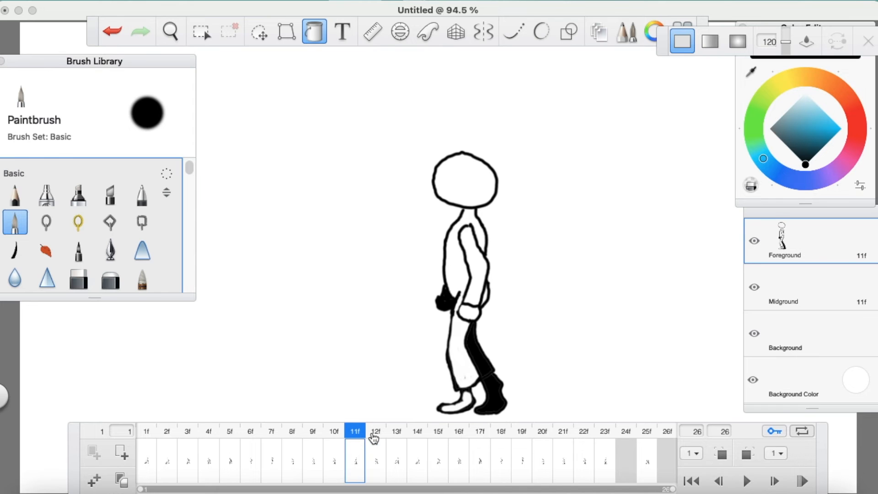
{"action": "left_click", "coordinate": [375, 436]}
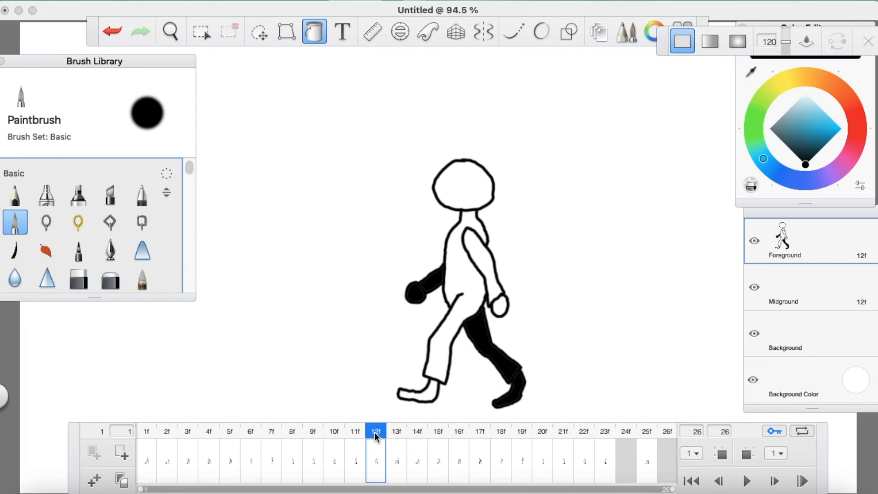
Flip between frames 13 and 14 to compare which arm and leg are filled black
{"action": "left_click", "coordinate": [397, 441]}
{"action": "left_click", "coordinate": [421, 443]}
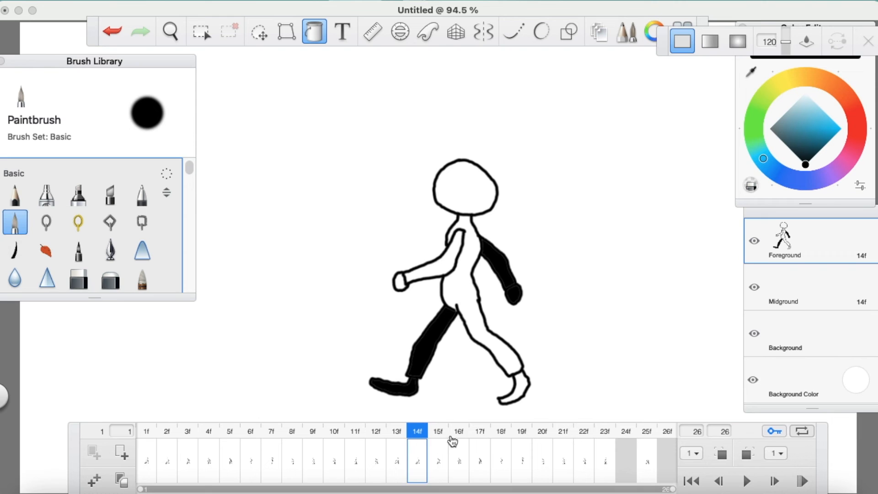
{"action": "left_click", "coordinate": [401, 440]}
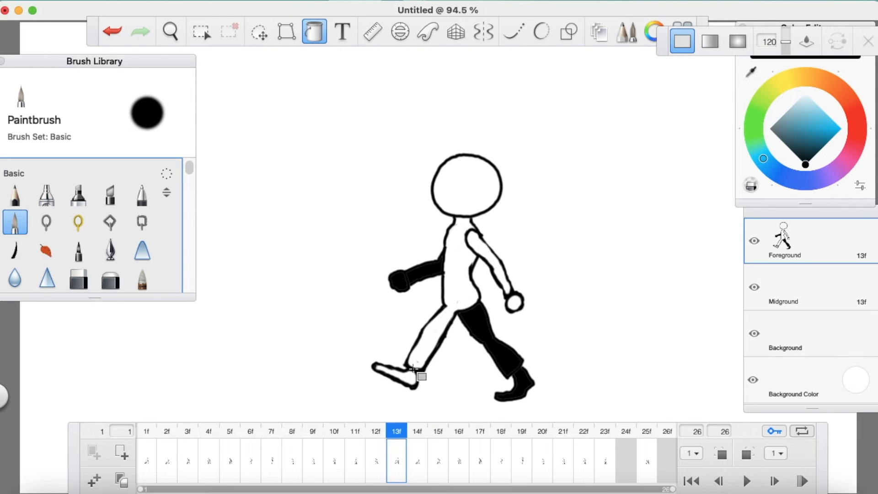
{"action": "left_click", "coordinate": [420, 436]}
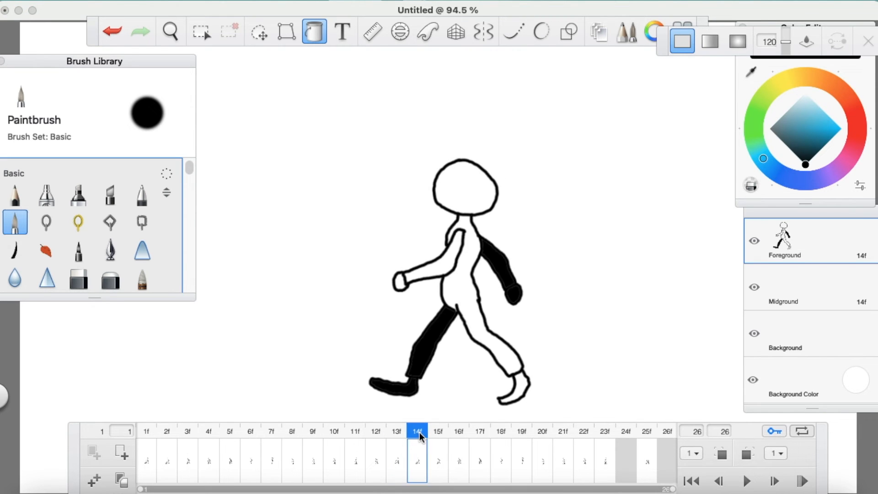
{"action": "left_click", "coordinate": [402, 437]}
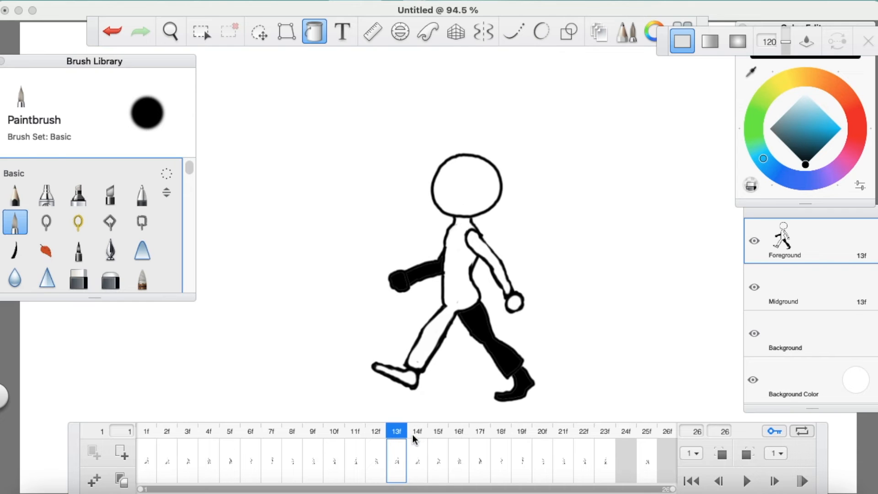
{"action": "left_click", "coordinate": [414, 438]}
{"action": "left_click", "coordinate": [397, 441]}
{"action": "left_click", "coordinate": [415, 438]}
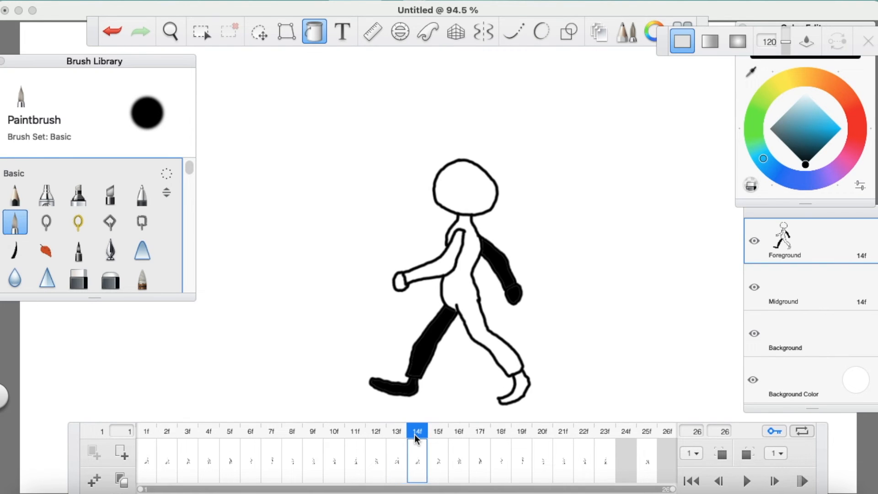
Close the torso's lower outline at the hip and erase the black fill from the front leg and foot on frame 14
{"action": "left_click", "coordinate": [78, 278]}
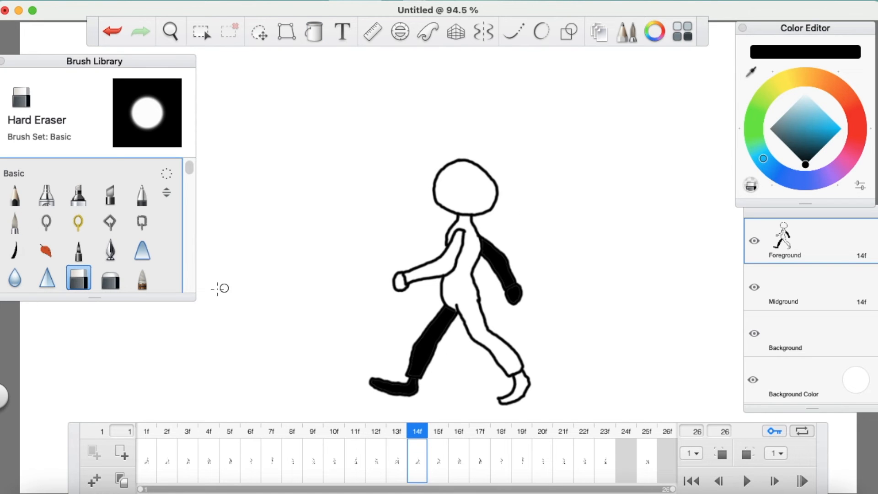
{"action": "left_click", "coordinate": [15, 223]}
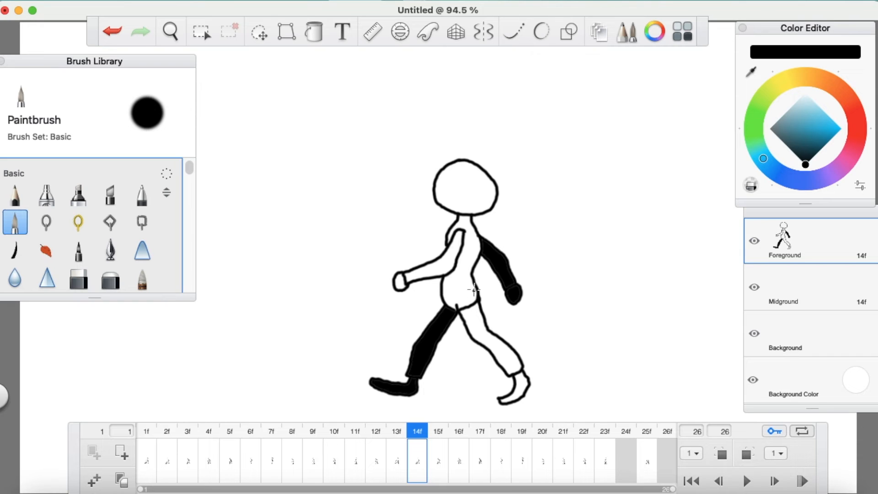
{"action": "left_click", "coordinate": [78, 278]}
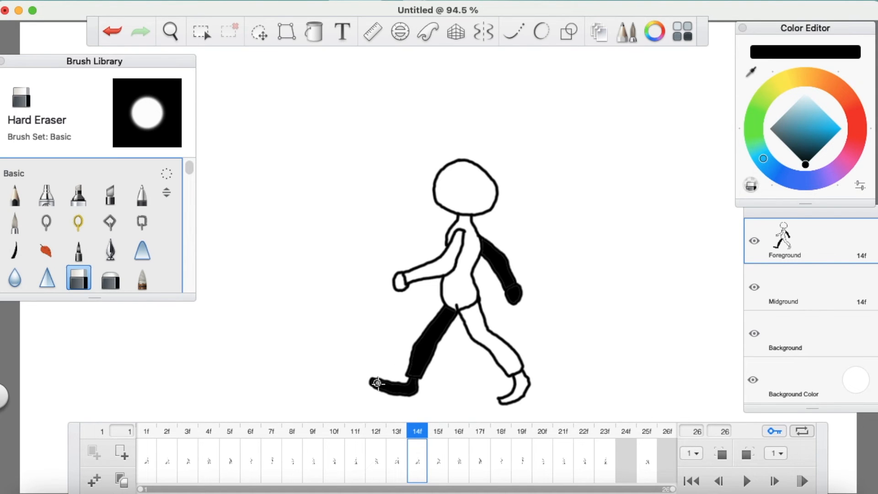
{"action": "mouse_move", "coordinate": [388, 387]}
{"action": "left_mouse_down"}
{"action": "mouse_move", "coordinate": [404, 388]}
{"action": "mouse_move", "coordinate": [386, 385]}
{"action": "left_mouse_up"}
{"action": "mouse_move", "coordinate": [417, 373]}
{"action": "left_mouse_down"}
{"action": "mouse_move", "coordinate": [422, 343]}
{"action": "mouse_move", "coordinate": [443, 318]}
{"action": "left_mouse_up"}
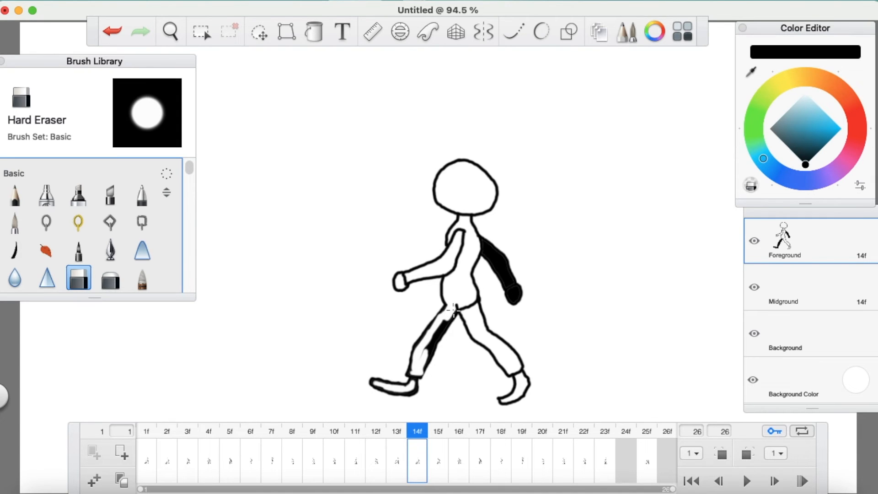
{"action": "left_click_drag", "start_coordinate": [451, 314], "coordinate": [430, 353]}
Fill the rear leg and foot on frame 14 with solid black and compare the pose with frame 13
{"action": "left_click", "coordinate": [15, 223]}
{"action": "left_click", "coordinate": [313, 31]}
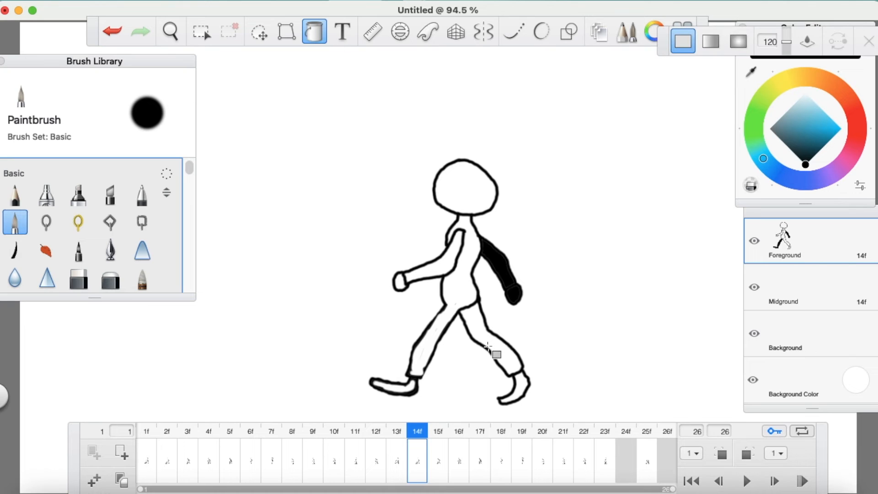
{"action": "left_click", "coordinate": [500, 353]}
{"action": "left_click", "coordinate": [523, 388]}
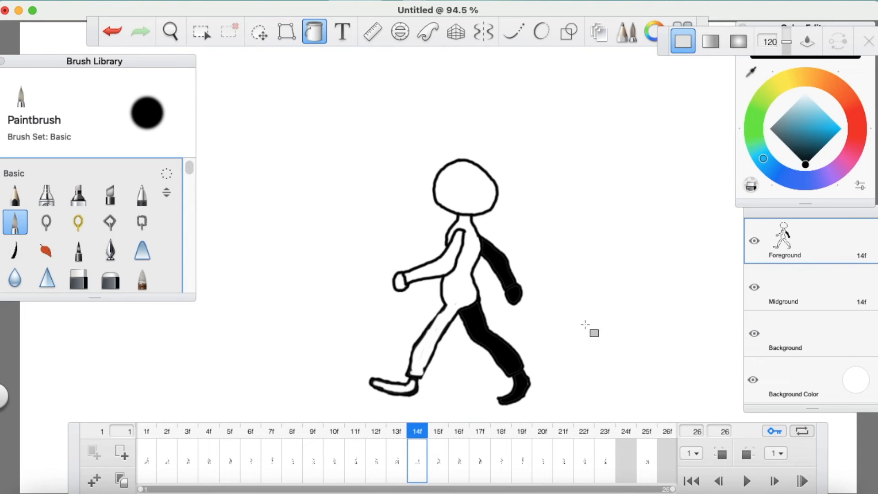
{"action": "left_click", "coordinate": [395, 434]}
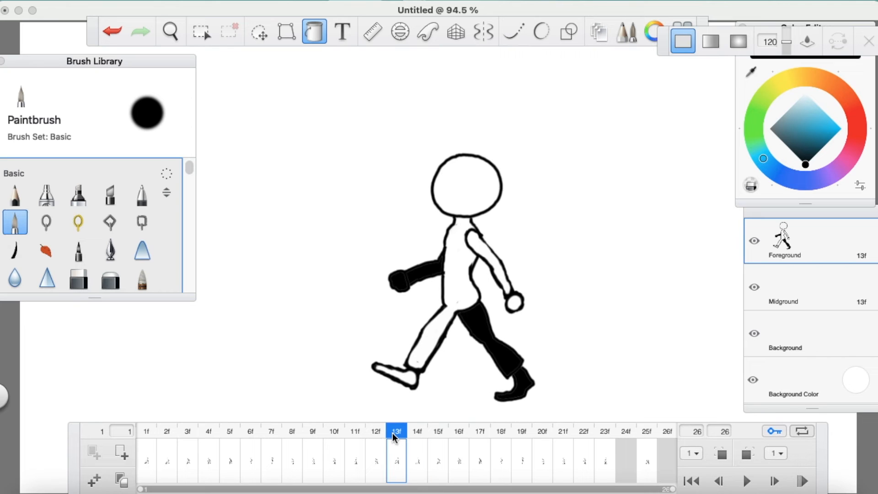
{"action": "left_click", "coordinate": [418, 434]}
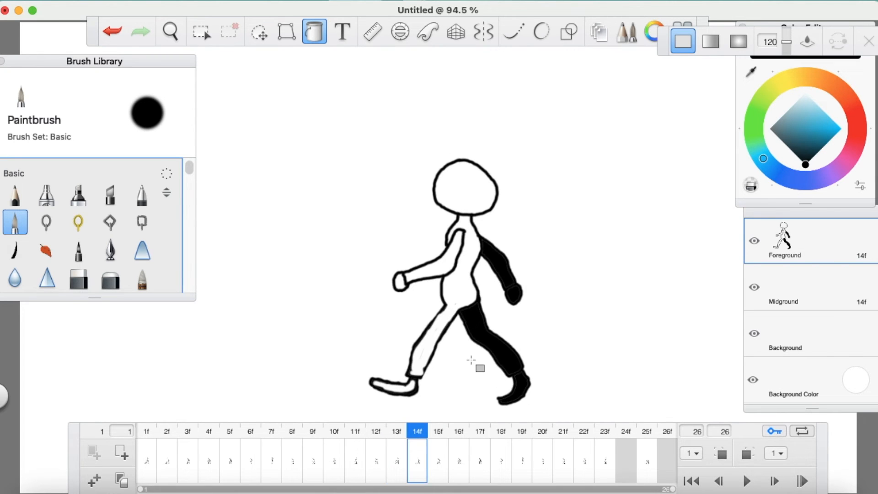
{"action": "left_click", "coordinate": [398, 435]}
{"action": "left_click", "coordinate": [418, 434]}
Close the torso's front edge on frame 14, erase the arm lines inside it and fill the forward arm and hand black
{"action": "left_click", "coordinate": [24, 222]}
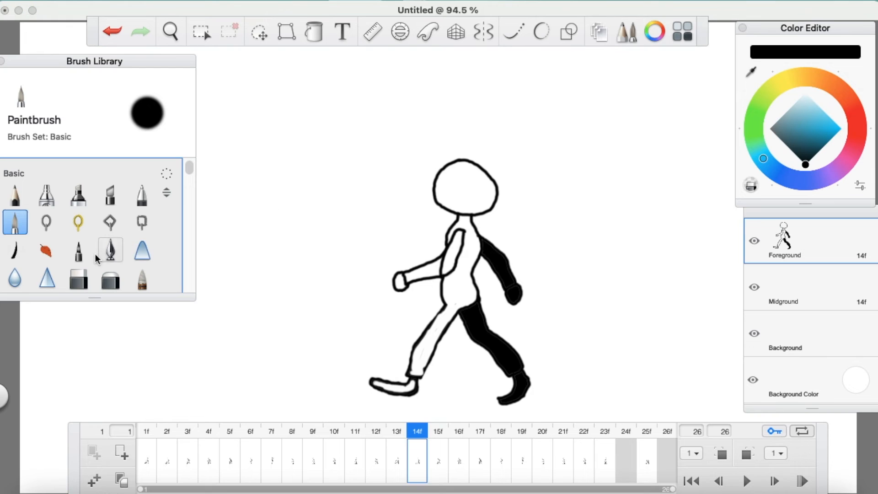
{"action": "left_click", "coordinate": [78, 278]}
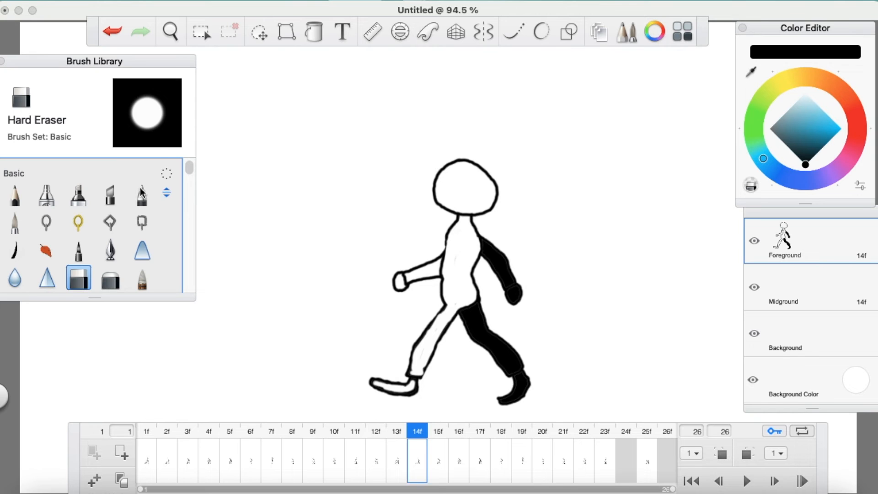
{"action": "key", "text": "e"}
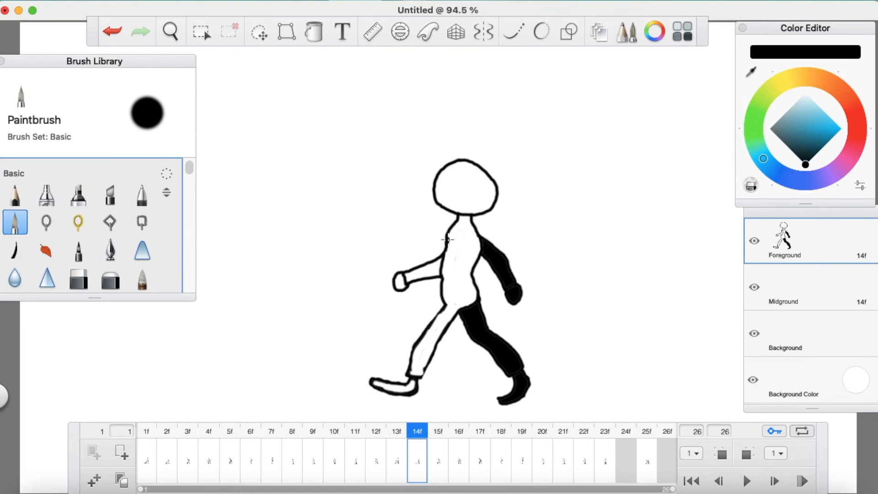
{"action": "left_click", "coordinate": [313, 34]}
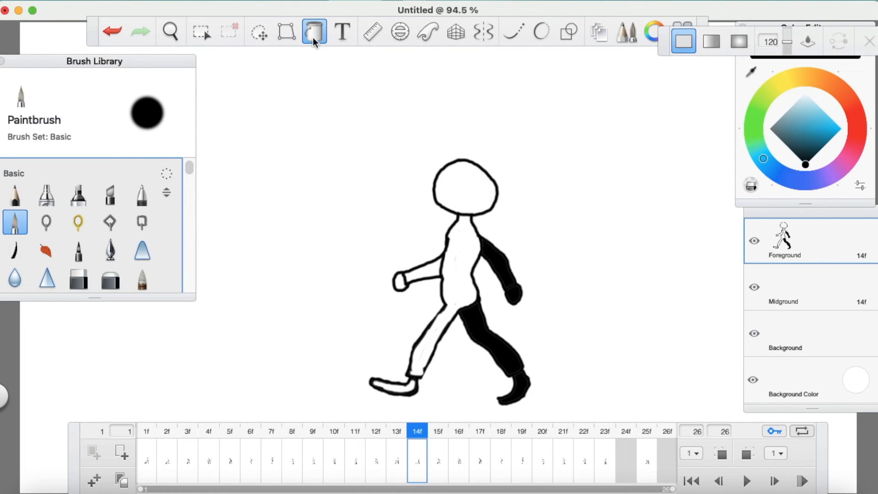
{"action": "left_click", "coordinate": [406, 284]}
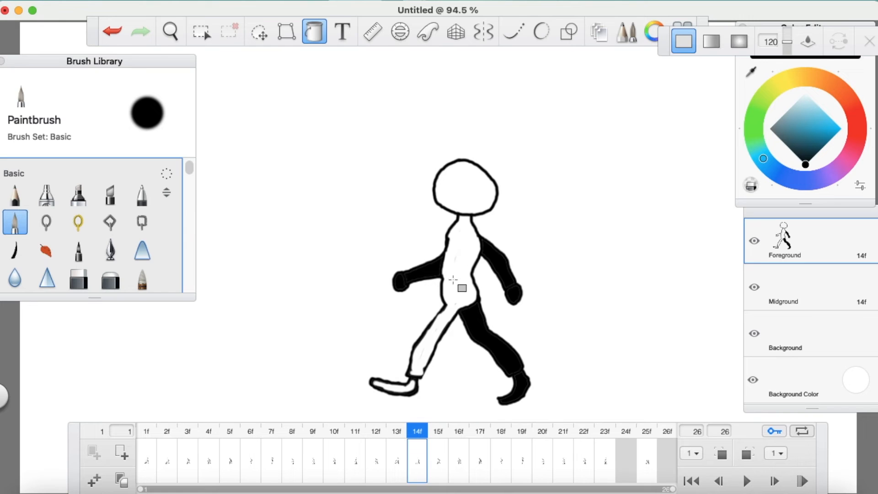
Draw a rounded shoulder over the torso on frame 14 and erase the black fill from the trailing arm and hand
{"action": "left_click", "coordinate": [21, 224]}
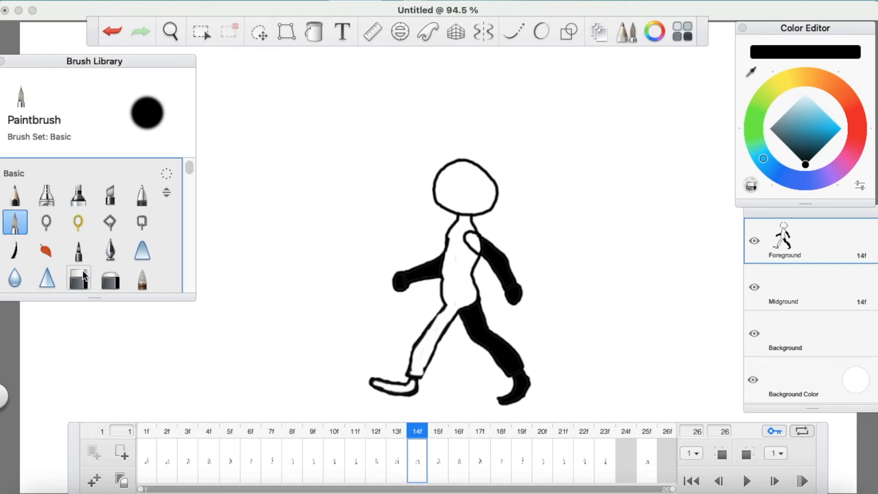
{"action": "left_click", "coordinate": [79, 278]}
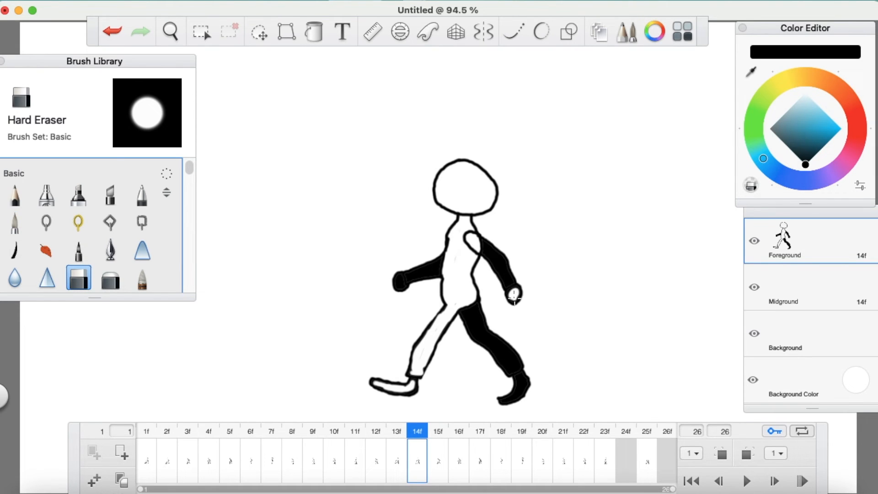
{"action": "mouse_move", "coordinate": [507, 283]}
{"action": "left_mouse_down"}
{"action": "mouse_move", "coordinate": [483, 247]}
{"action": "mouse_move", "coordinate": [506, 272]}
{"action": "left_mouse_up"}
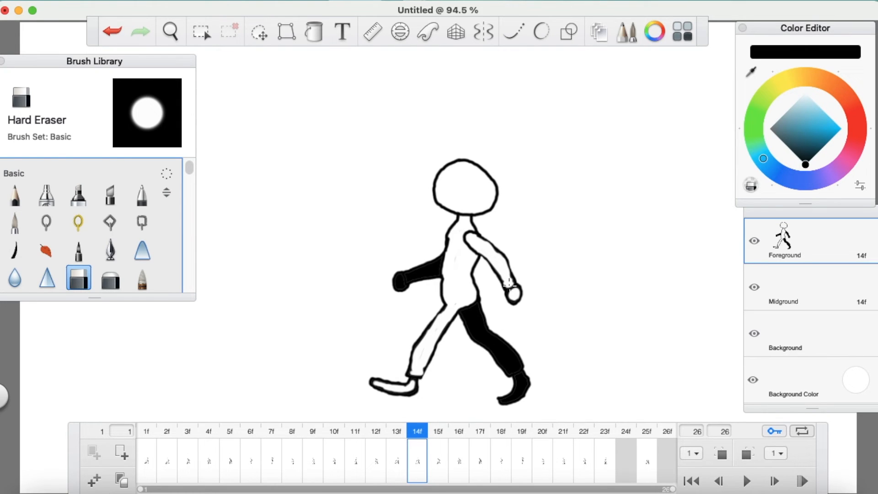
Close the torso's front outline on frame 15 and draw the forward arm and hand, using the previous-frame onion skin and frame 14 as reference
{"action": "left_click", "coordinate": [438, 441]}
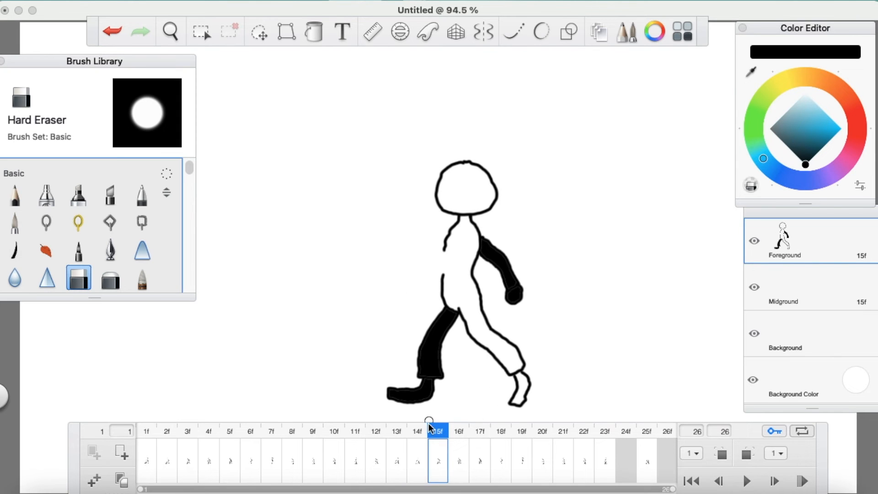
{"action": "left_click", "coordinate": [420, 441]}
{"action": "left_click", "coordinate": [436, 440]}
{"action": "left_click", "coordinate": [14, 223]}
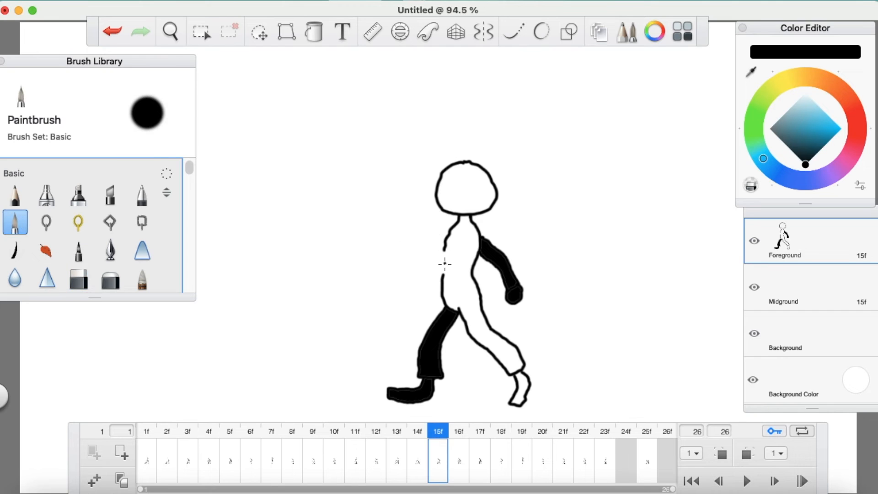
{"action": "left_click", "coordinate": [450, 316]}
{"action": "left_click", "coordinate": [723, 456]}
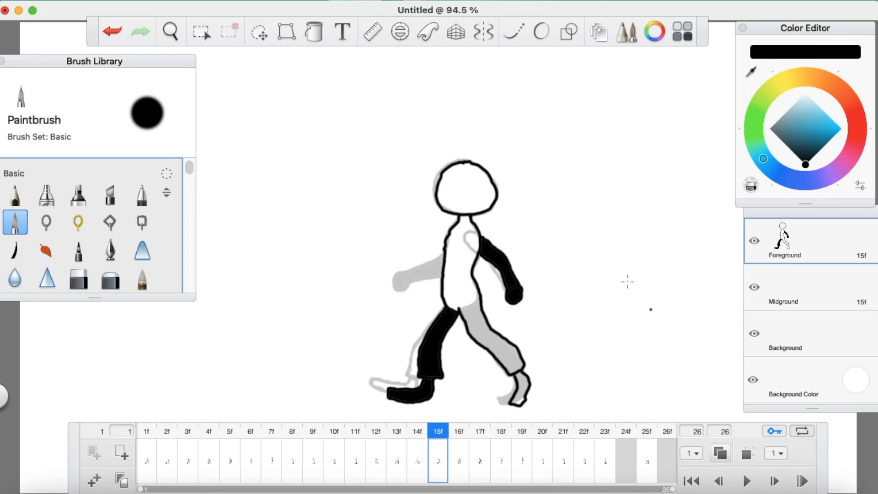
{"action": "mouse_move", "coordinate": [444, 258]}
{"action": "left_mouse_down"}
{"action": "mouse_move", "coordinate": [420, 288]}
{"action": "mouse_move", "coordinate": [443, 280]}
{"action": "left_mouse_up"}
Fill the forward arm and hand on frame 15 with solid black
{"action": "left_click", "coordinate": [315, 33]}
{"action": "left_click", "coordinate": [432, 285]}
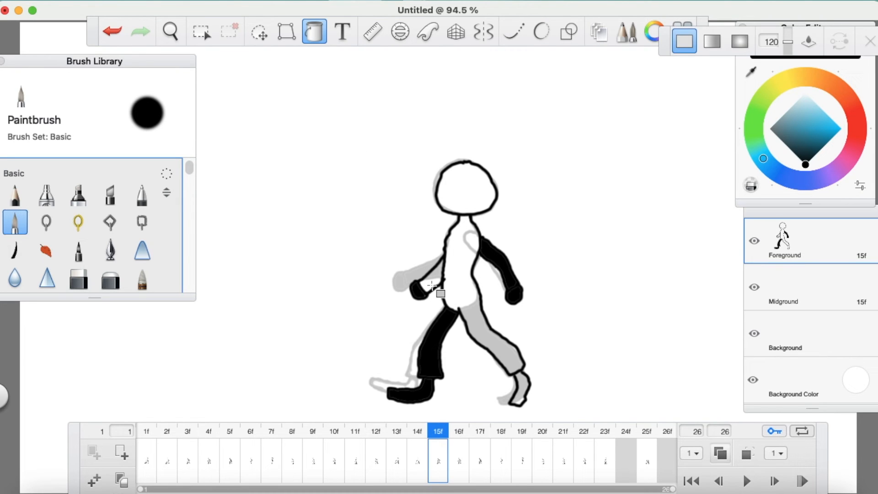
{"action": "left_click", "coordinate": [428, 273]}
Draw a rounded shoulder over the torso on frame 15 and erase the black fill from the trailing arm and hand
{"action": "left_click", "coordinate": [15, 223]}
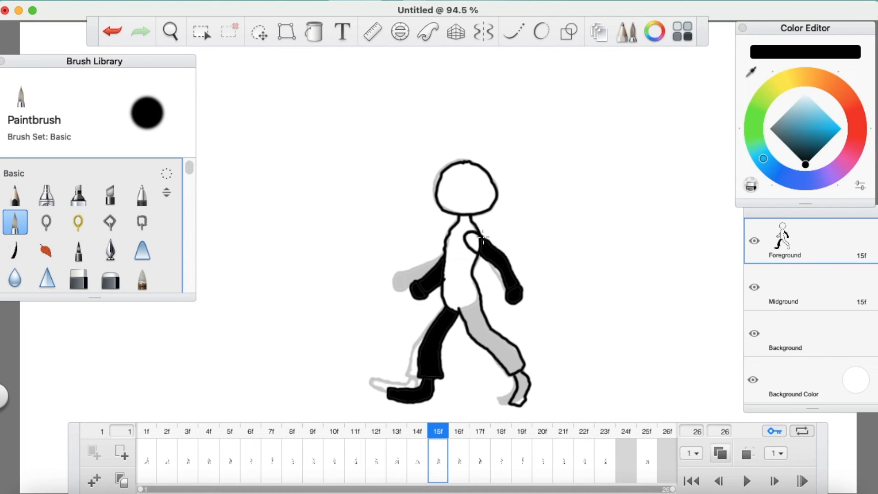
{"action": "left_click", "coordinate": [79, 278]}
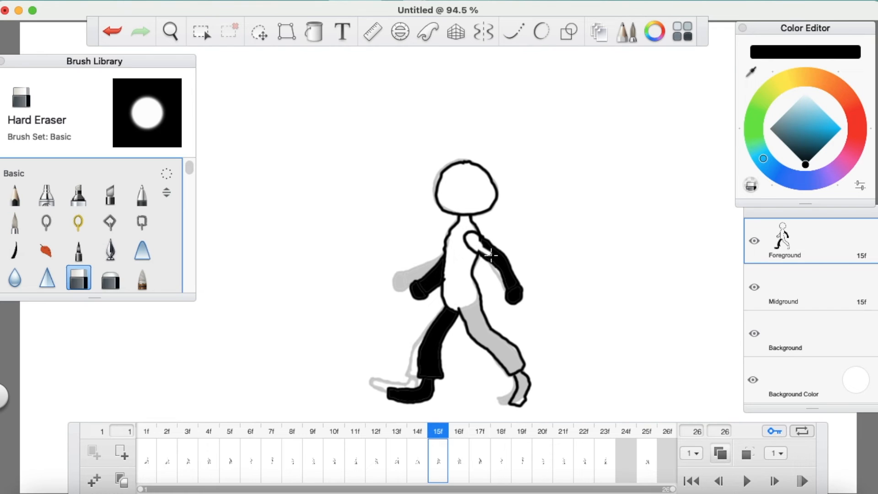
{"action": "mouse_move", "coordinate": [491, 257]}
{"action": "left_mouse_down"}
{"action": "mouse_move", "coordinate": [479, 242]}
{"action": "mouse_move", "coordinate": [508, 277]}
{"action": "left_mouse_up"}
{"action": "left_click_drag", "start_coordinate": [512, 291], "coordinate": [516, 294]}
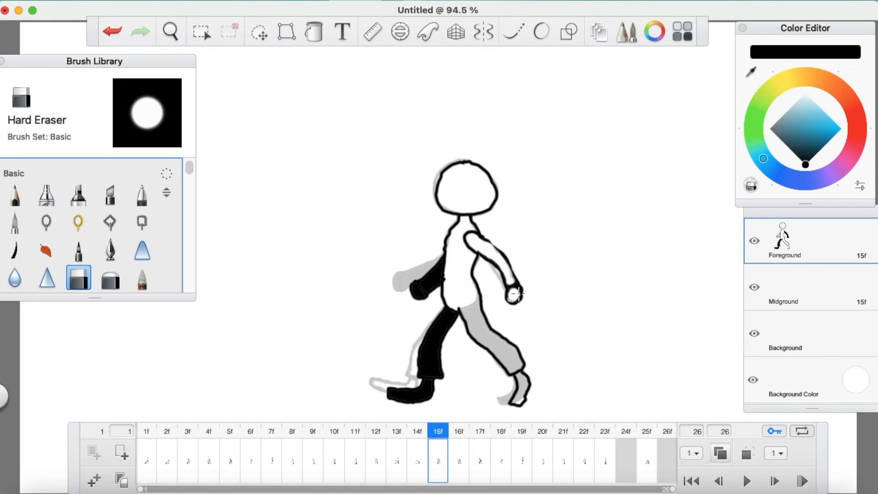
{"action": "left_click", "coordinate": [15, 223]}
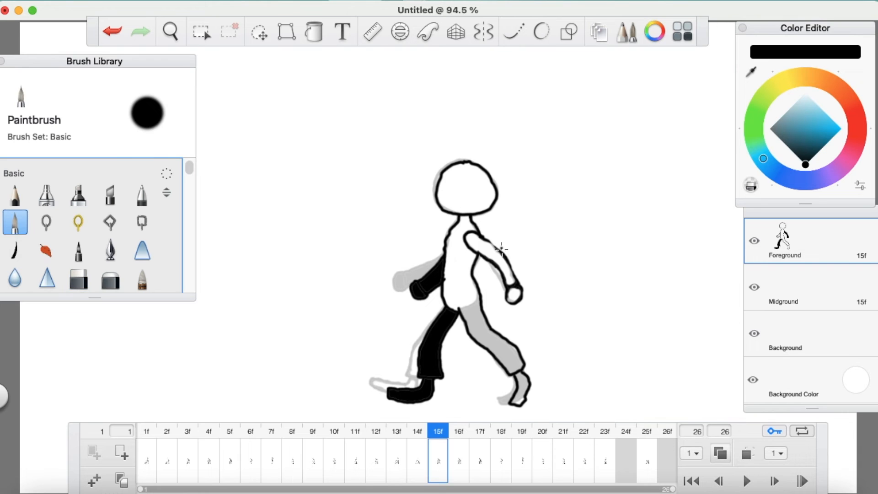
Draw the hip line closing the torso above the rear leg on frame 15, using frame 14 as reference, and erase the stray dot on the torso
{"action": "left_click", "coordinate": [415, 431]}
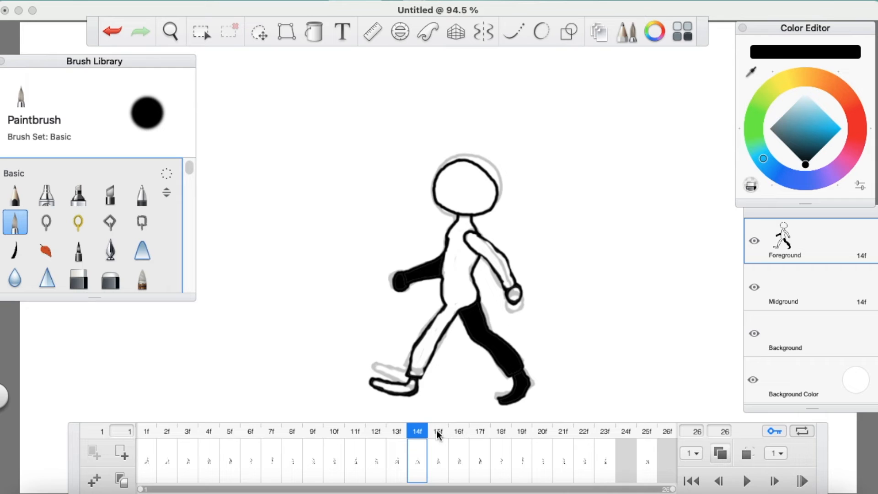
{"action": "left_click", "coordinate": [438, 430]}
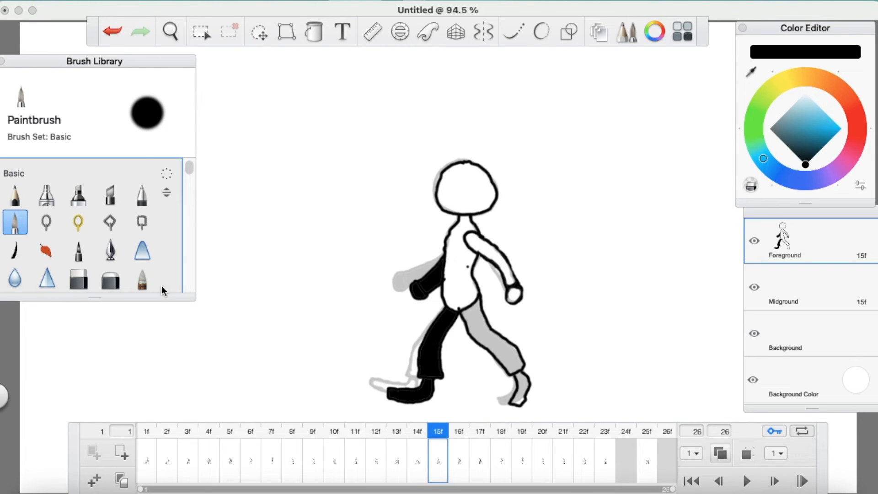
{"action": "left_click", "coordinate": [78, 278]}
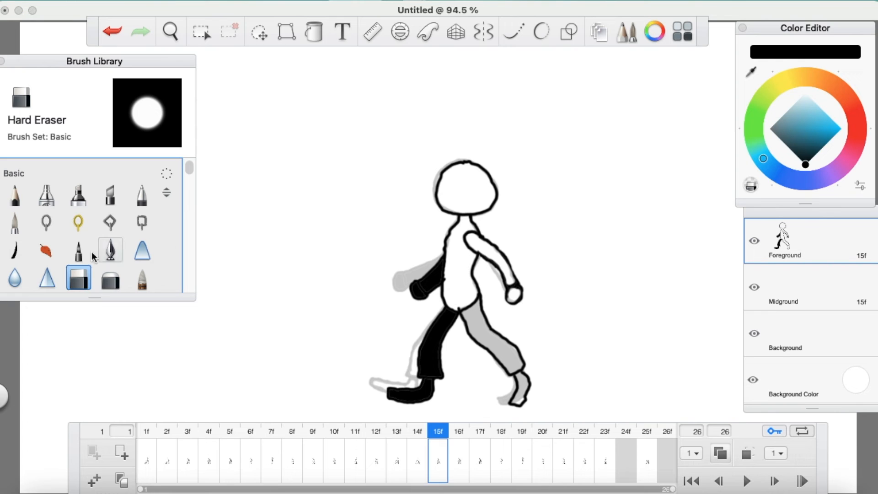
{"action": "left_click", "coordinate": [15, 222]}
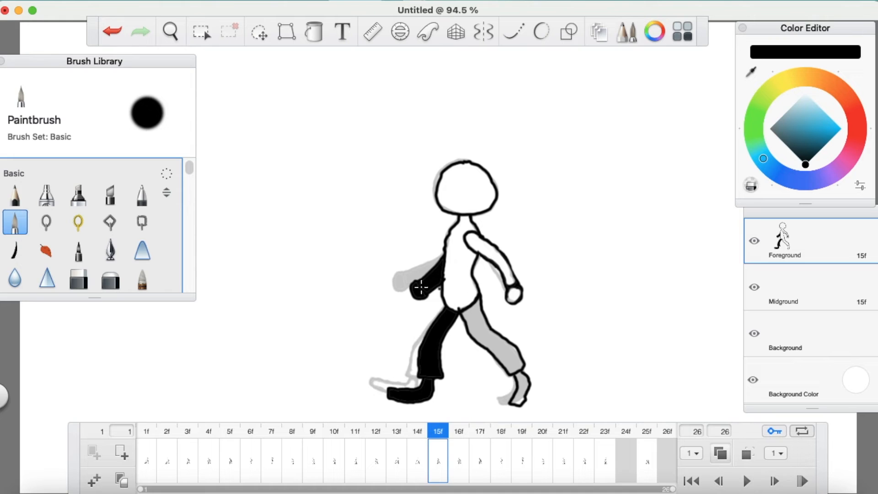
Erase the black fill from the front leg and foot on frame 15, keeping their outlines
{"action": "left_click", "coordinate": [78, 277]}
{"action": "mouse_move", "coordinate": [421, 361]}
{"action": "left_mouse_down"}
{"action": "mouse_move", "coordinate": [439, 373]}
{"action": "mouse_move", "coordinate": [433, 349]}
{"action": "mouse_move", "coordinate": [425, 369]}
{"action": "mouse_move", "coordinate": [432, 341]}
{"action": "mouse_move", "coordinate": [423, 362]}
{"action": "mouse_move", "coordinate": [435, 350]}
{"action": "mouse_move", "coordinate": [436, 363]}
{"action": "mouse_move", "coordinate": [439, 330]}
{"action": "left_mouse_up"}
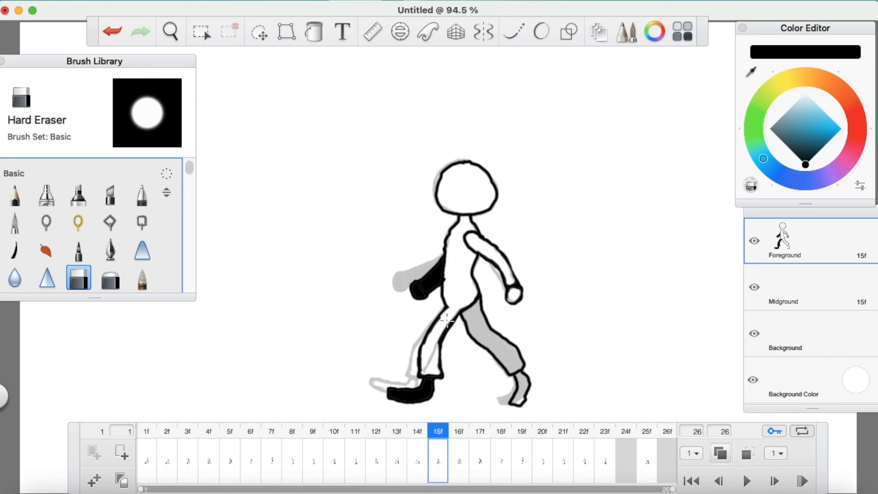
{"action": "left_click_drag", "start_coordinate": [396, 392], "coordinate": [425, 389]}
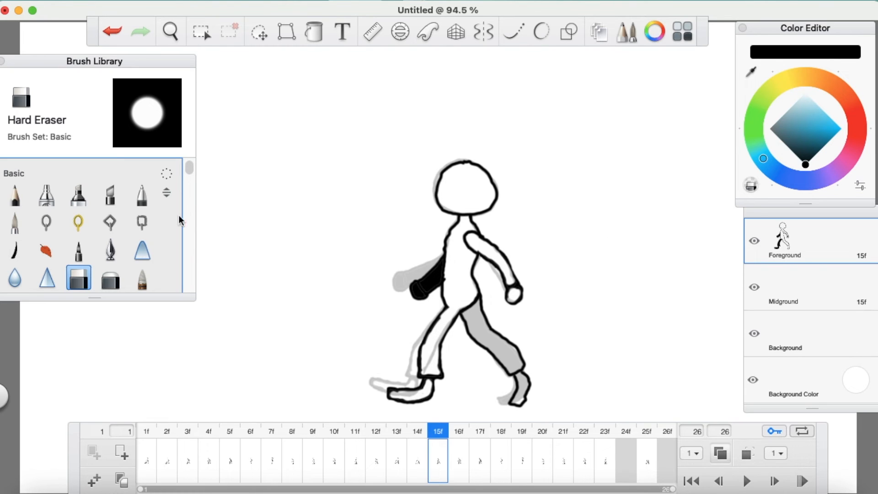
Fill the rear leg and foot on frame 15 with solid black and compare the frame with frames 13 and 14
{"action": "left_click", "coordinate": [311, 36]}
{"action": "left_click", "coordinate": [508, 355]}
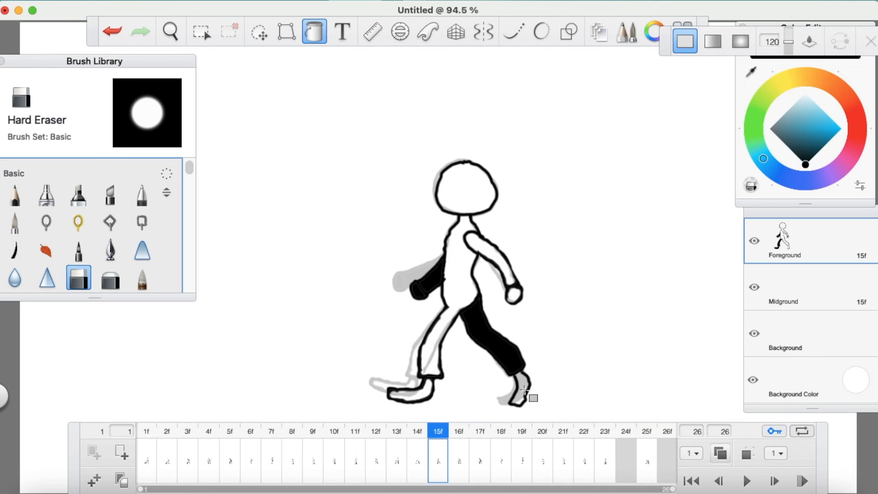
{"action": "left_click", "coordinate": [527, 393]}
{"action": "left_click", "coordinate": [397, 433]}
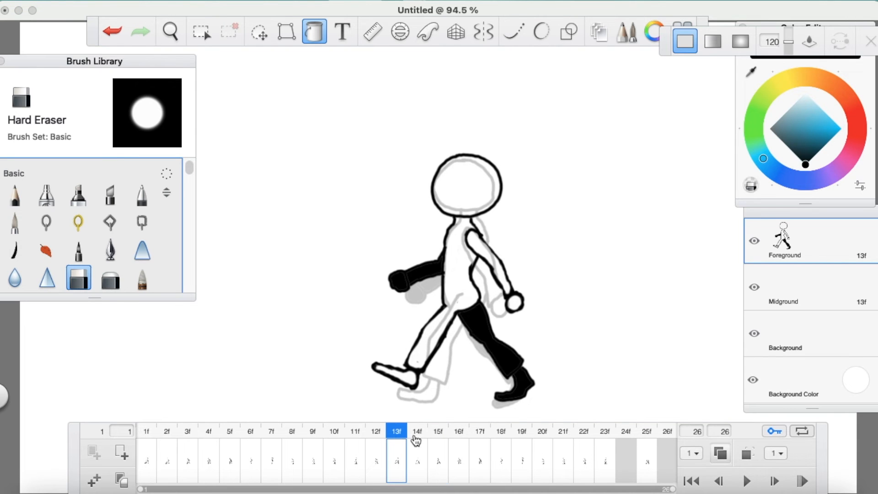
{"action": "left_click", "coordinate": [415, 437]}
{"action": "left_click", "coordinate": [438, 437]}
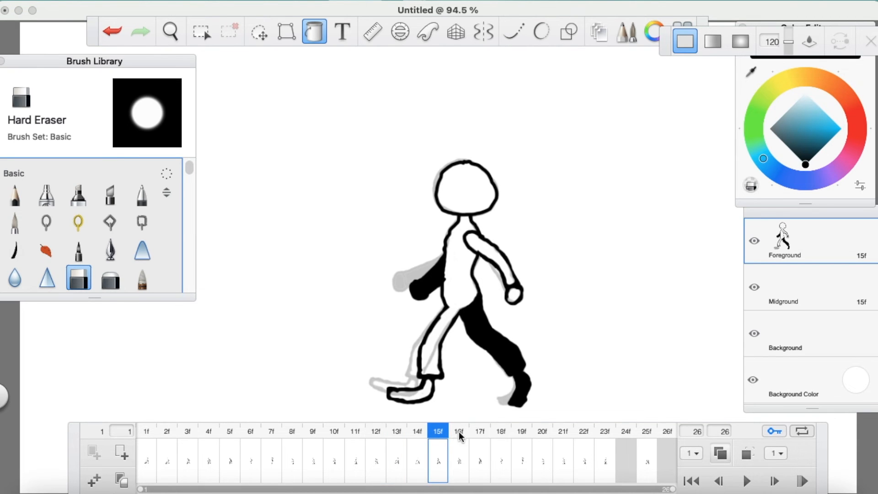
Draw the hip line above the rear leg on frame 16 and erase the black fill from the front leg and foot
{"action": "left_click", "coordinate": [460, 437]}
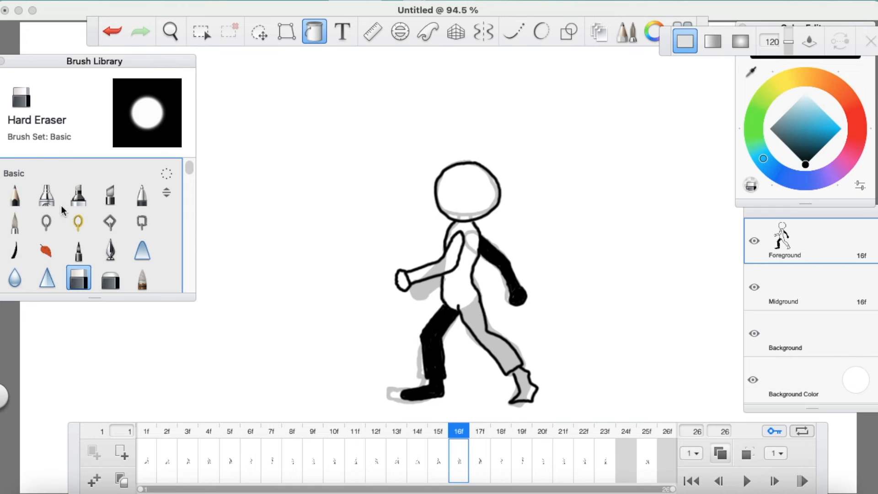
{"action": "left_click", "coordinate": [15, 222]}
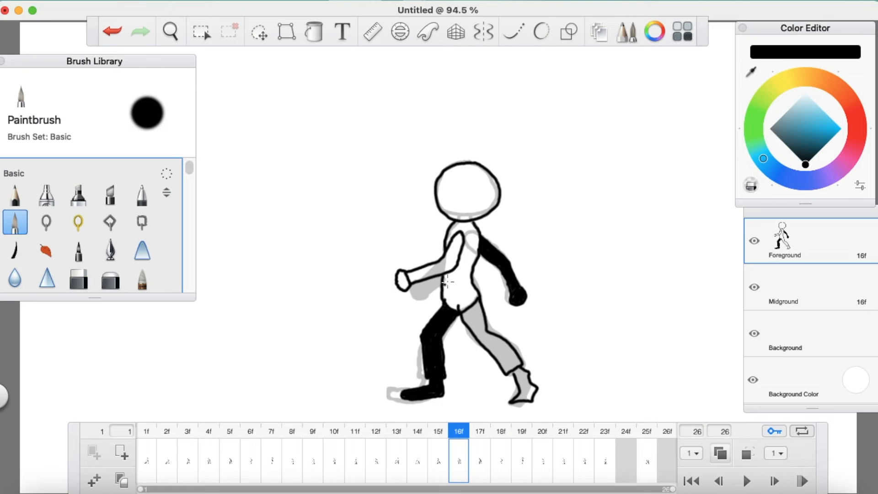
{"action": "left_click", "coordinate": [78, 277]}
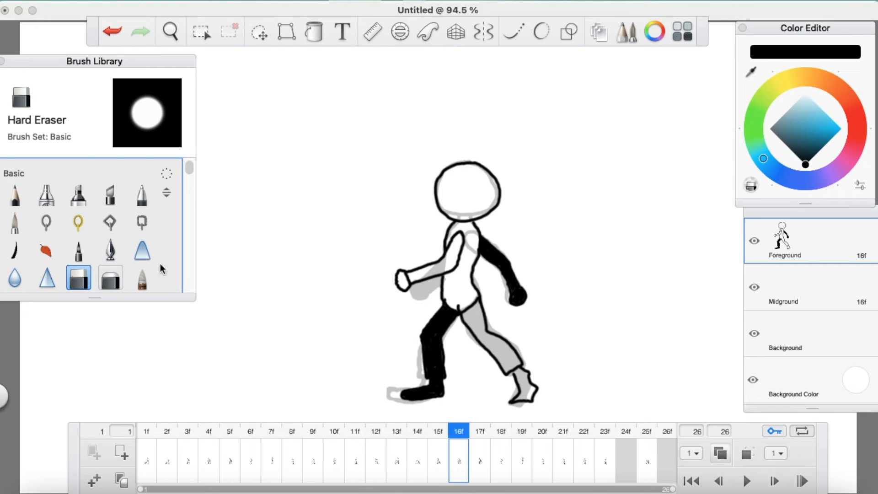
{"action": "mouse_move", "coordinate": [457, 309]}
{"action": "left_mouse_down"}
{"action": "mouse_move", "coordinate": [446, 320]}
{"action": "mouse_move", "coordinate": [442, 314]}
{"action": "mouse_move", "coordinate": [431, 333]}
{"action": "mouse_move", "coordinate": [431, 374]}
{"action": "mouse_move", "coordinate": [440, 371]}
{"action": "mouse_move", "coordinate": [439, 338]}
{"action": "mouse_move", "coordinate": [432, 366]}
{"action": "left_mouse_up"}
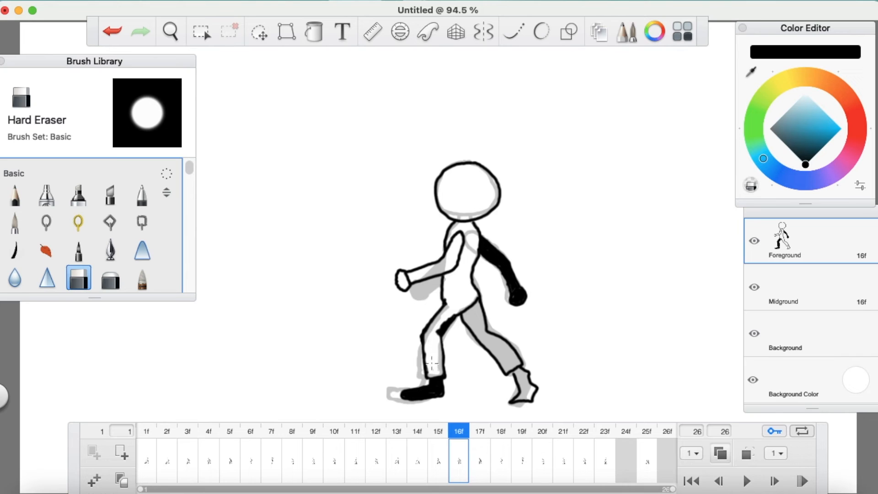
{"action": "mouse_move", "coordinate": [435, 329]}
{"action": "left_mouse_down"}
{"action": "mouse_move", "coordinate": [450, 321]}
{"action": "mouse_move", "coordinate": [442, 339]}
{"action": "left_mouse_up"}
{"action": "mouse_move", "coordinate": [405, 404]}
{"action": "left_mouse_down"}
{"action": "mouse_move", "coordinate": [439, 383]}
{"action": "mouse_move", "coordinate": [430, 394]}
{"action": "left_mouse_up"}
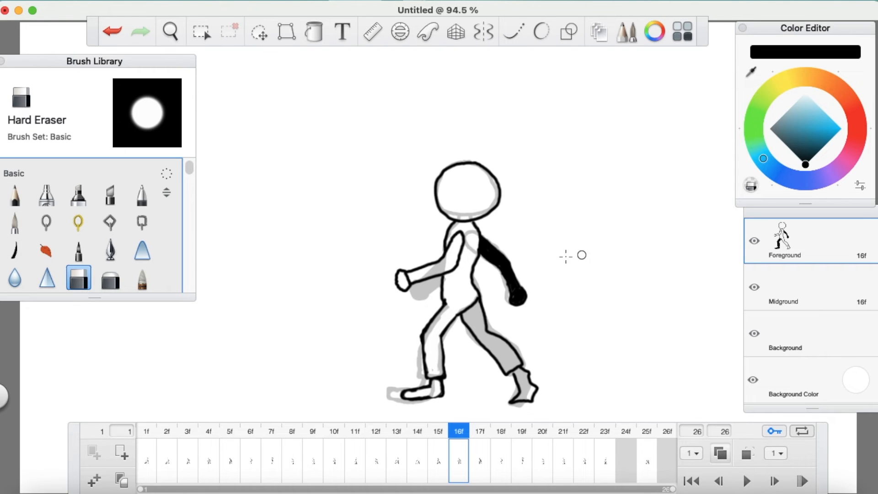
Using frame 15 as reference, close the torso's front edge on frame 16 and erase the arm lines inside it
{"action": "left_click", "coordinate": [438, 439]}
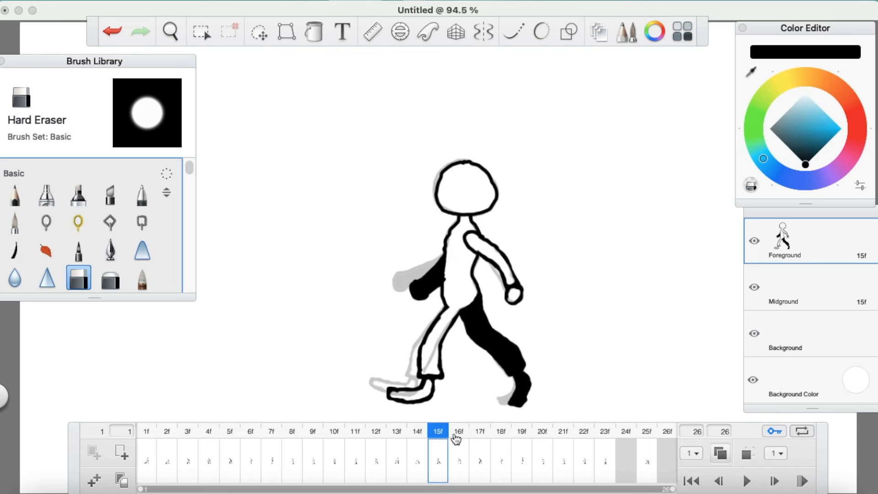
{"action": "left_click", "coordinate": [458, 437]}
{"action": "left_click", "coordinate": [15, 222]}
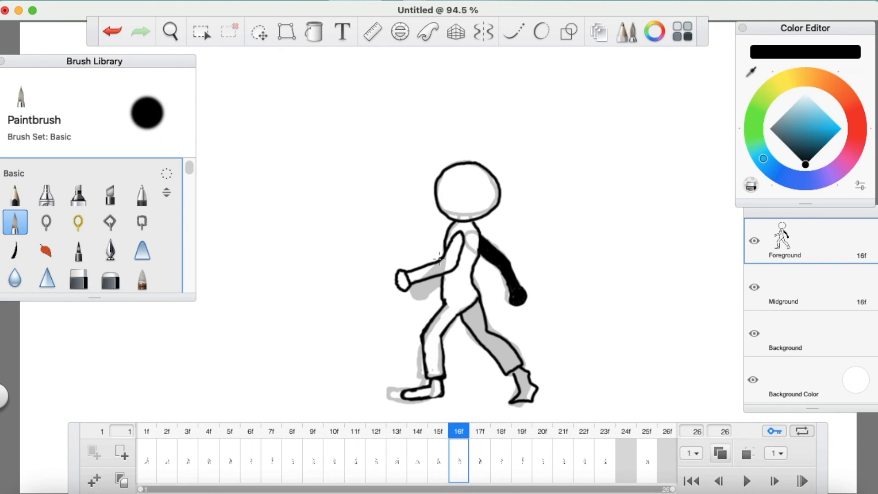
{"action": "left_click_drag", "start_coordinate": [443, 274], "coordinate": [444, 257]}
{"action": "left_click", "coordinate": [78, 277]}
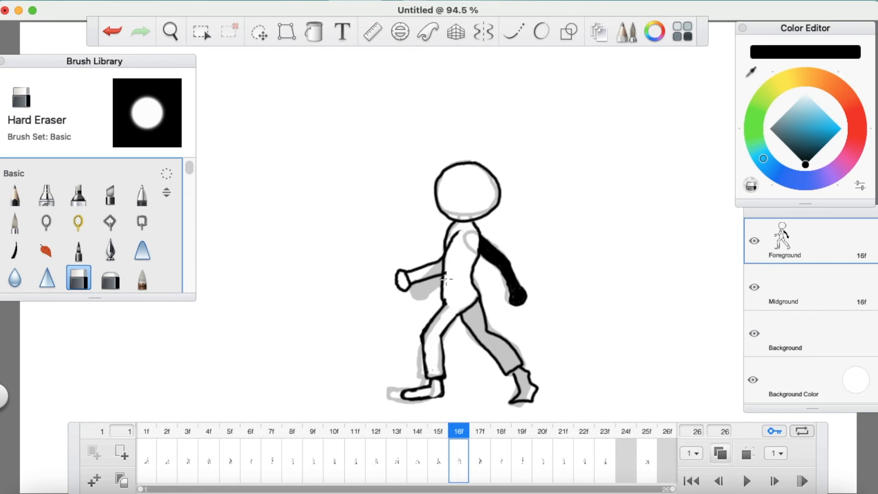
{"action": "left_click_drag", "start_coordinate": [449, 263], "coordinate": [456, 236]}
Fill the forward arm and hand on frame 16 with solid black
{"action": "left_click", "coordinate": [315, 32]}
{"action": "left_click", "coordinate": [405, 279]}
{"action": "left_click", "coordinate": [425, 269]}
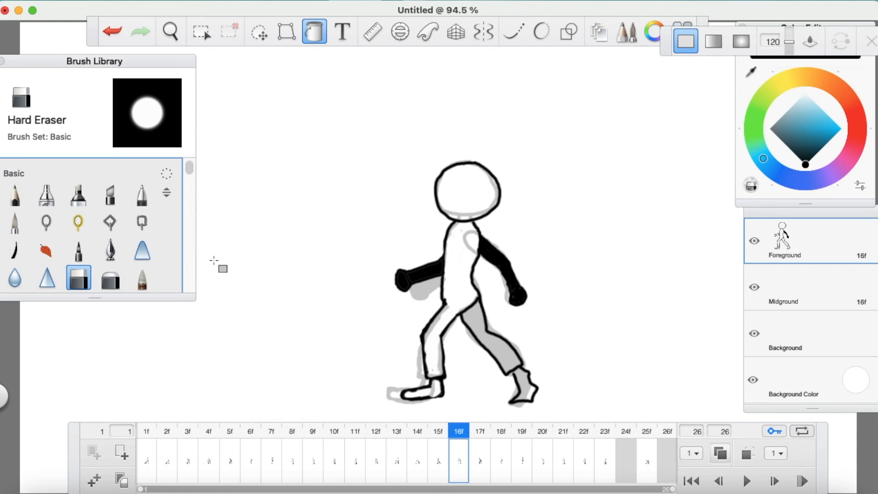
Draw a rounded shoulder on frame 16, erase the black fill from the trailing arm and hand, and repair the outline at the wrist
{"action": "left_click", "coordinate": [15, 222]}
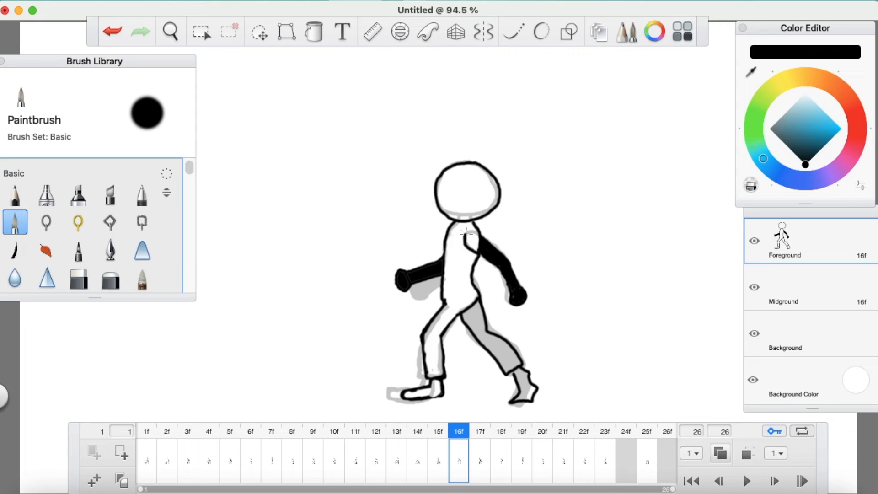
{"action": "left_click", "coordinate": [78, 278]}
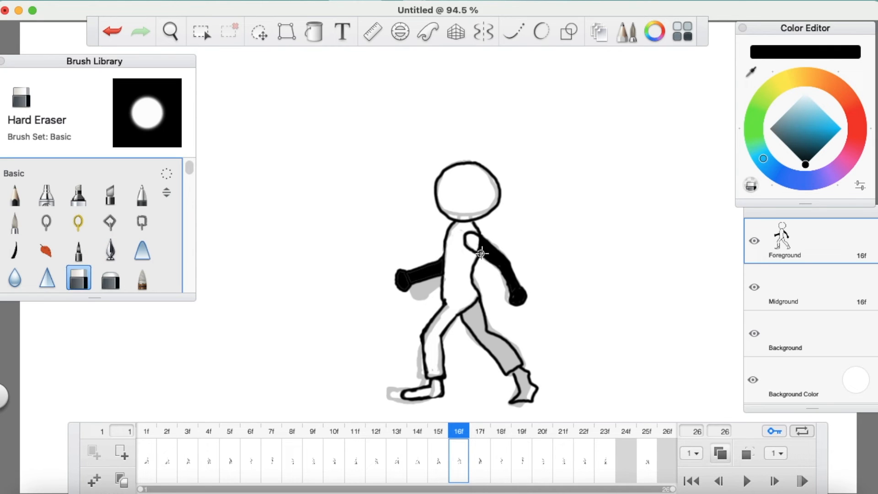
{"action": "mouse_move", "coordinate": [492, 256]}
{"action": "left_mouse_down"}
{"action": "mouse_move", "coordinate": [483, 242]}
{"action": "mouse_move", "coordinate": [503, 265]}
{"action": "mouse_move", "coordinate": [495, 261]}
{"action": "left_mouse_up"}
{"action": "left_click_drag", "start_coordinate": [508, 273], "coordinate": [515, 285]}
{"action": "left_click_drag", "start_coordinate": [519, 299], "coordinate": [521, 292]}
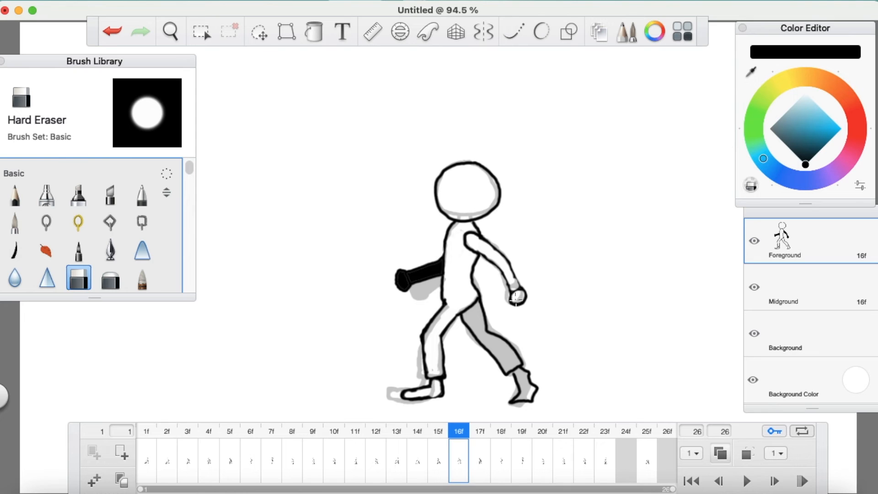
{"action": "left_click", "coordinate": [15, 222]}
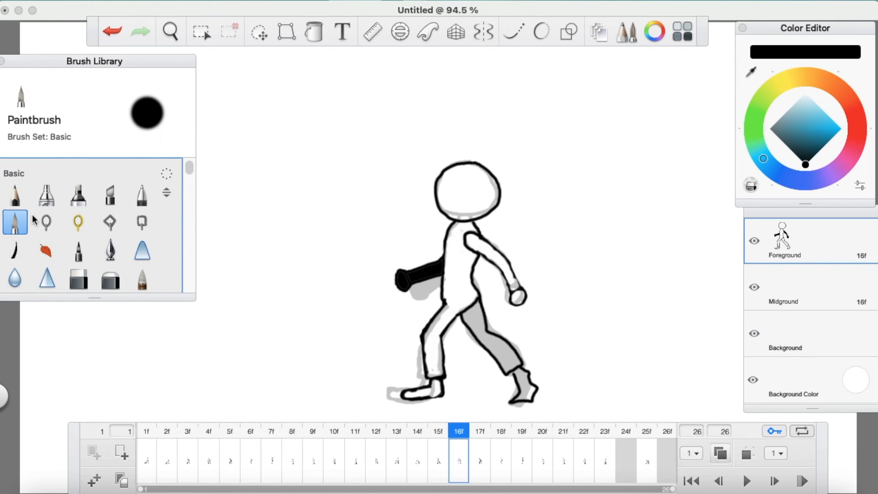
{"action": "left_click_drag", "start_coordinate": [518, 285], "coordinate": [520, 276]}
Fill the rear leg on frame 16 black, undo the spilled foot fill, close the ankle gap and fill the foot black
{"action": "left_click", "coordinate": [314, 31]}
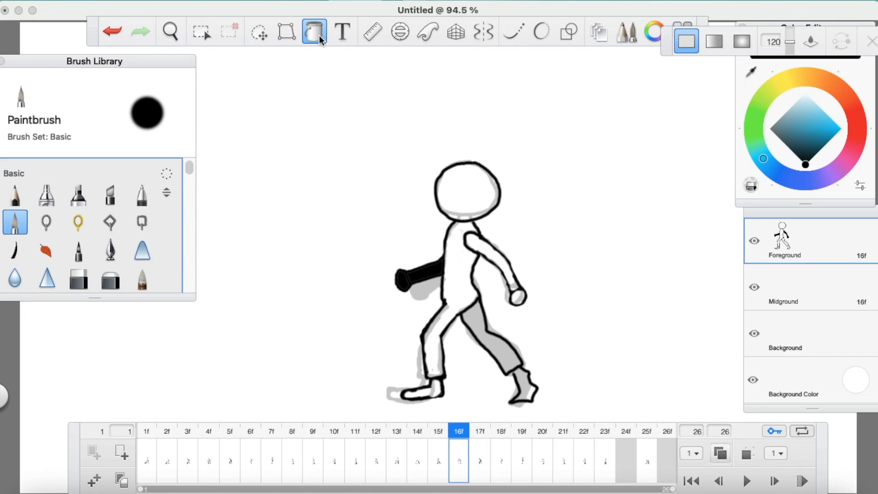
{"action": "left_click", "coordinate": [501, 359]}
{"action": "left_click", "coordinate": [530, 392]}
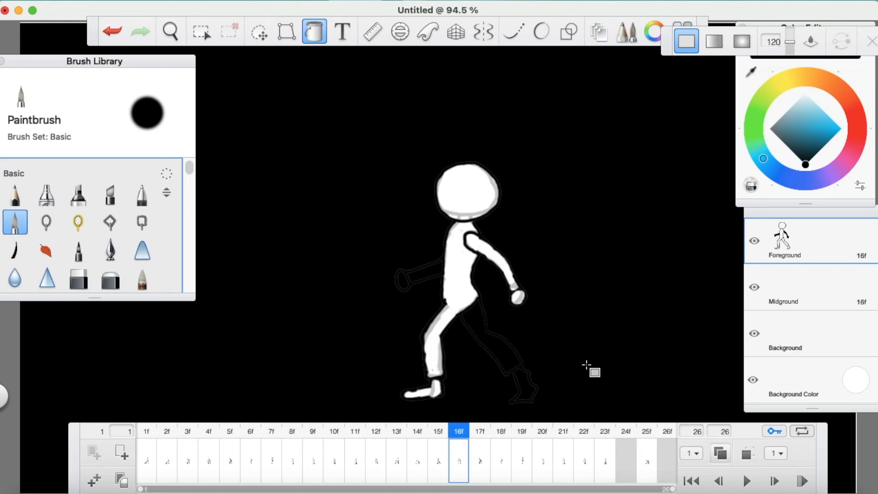
{"action": "key", "text": "super+z"}
{"action": "key", "text": "b"}
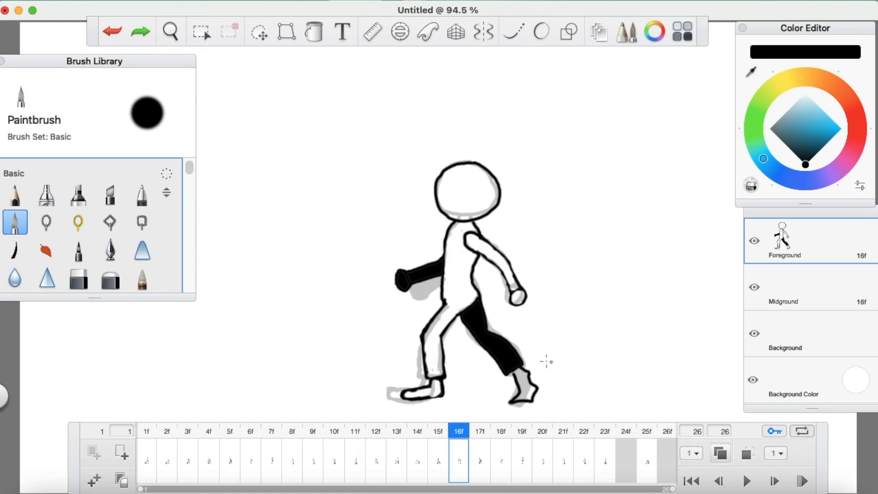
{"action": "left_click_drag", "start_coordinate": [514, 374], "coordinate": [519, 362]}
{"action": "left_click", "coordinate": [315, 31]}
{"action": "left_click", "coordinate": [526, 389]}
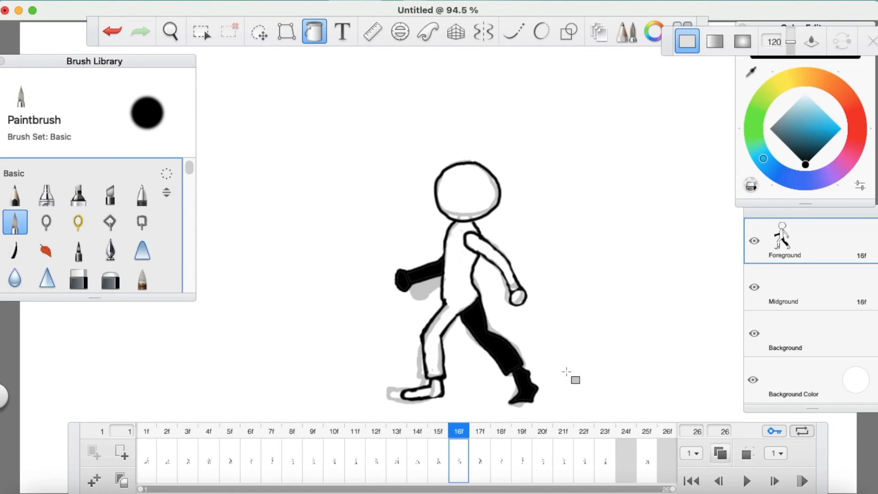
Step through frames 14 to 16 to check that the black limbs match
{"action": "left_click", "coordinate": [438, 442]}
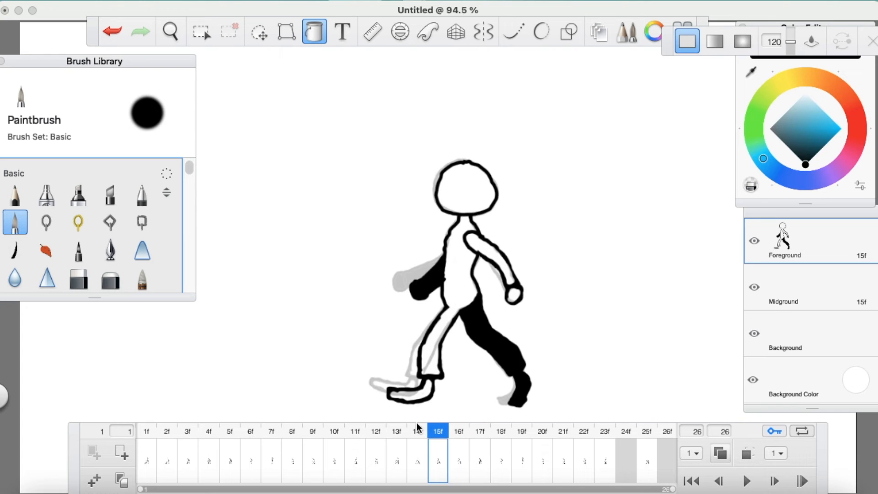
{"action": "left_click", "coordinate": [418, 435]}
{"action": "left_click", "coordinate": [446, 437]}
{"action": "left_click", "coordinate": [460, 436]}
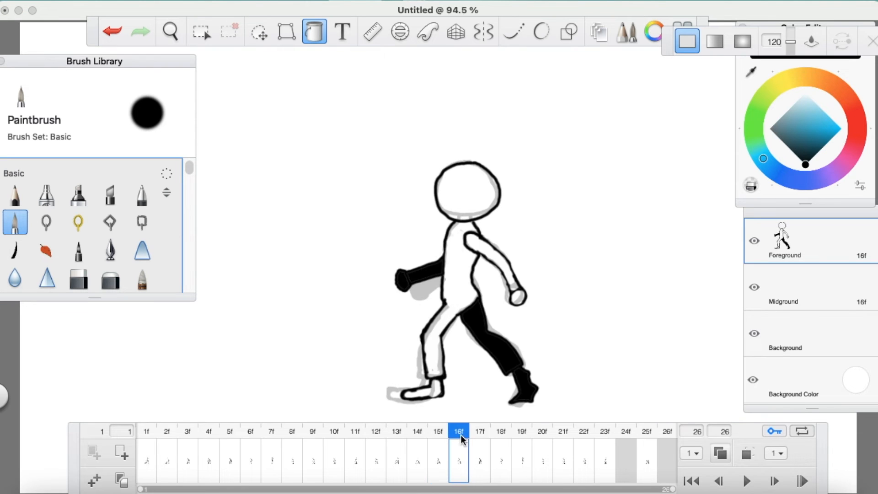
On frame 17, draw the hip line above the front leg and erase the black fill from that leg and foot
{"action": "left_click", "coordinate": [481, 438]}
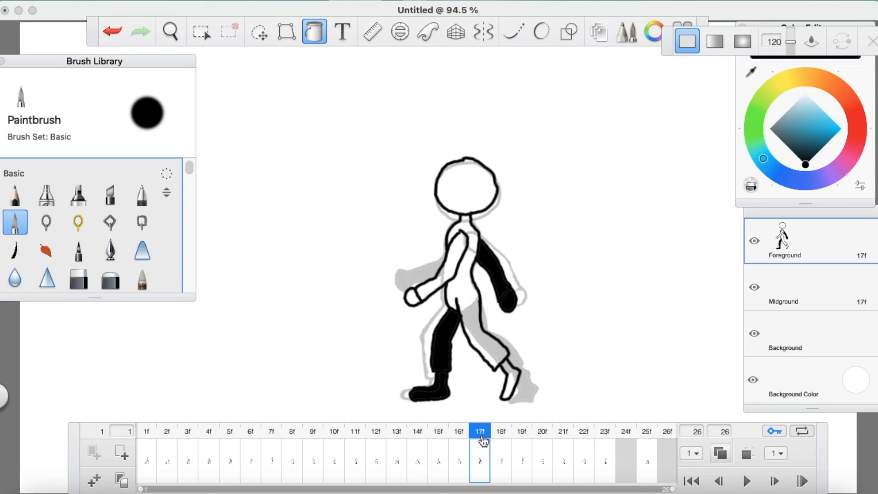
{"action": "left_click", "coordinate": [463, 432]}
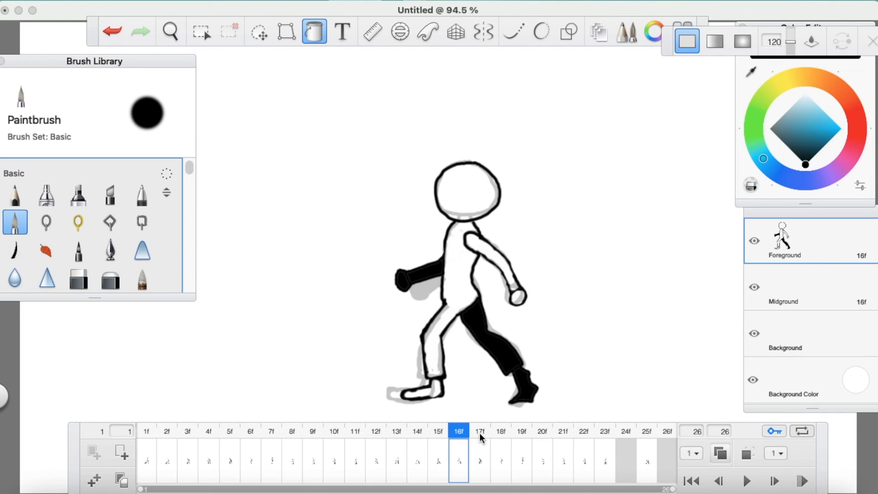
{"action": "left_click", "coordinate": [479, 433]}
{"action": "left_click", "coordinate": [18, 223]}
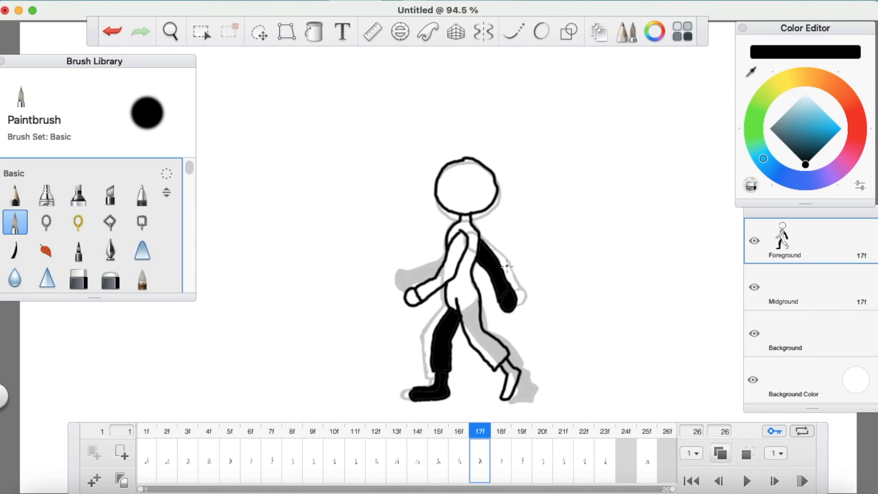
{"action": "left_click_drag", "start_coordinate": [461, 316], "coordinate": [478, 302]}
{"action": "left_click", "coordinate": [79, 277]}
{"action": "mouse_move", "coordinate": [433, 365]}
{"action": "left_mouse_down"}
{"action": "mouse_move", "coordinate": [446, 366]}
{"action": "mouse_move", "coordinate": [448, 336]}
{"action": "mouse_move", "coordinate": [432, 366]}
{"action": "mouse_move", "coordinate": [461, 299]}
{"action": "mouse_move", "coordinate": [445, 338]}
{"action": "left_mouse_up"}
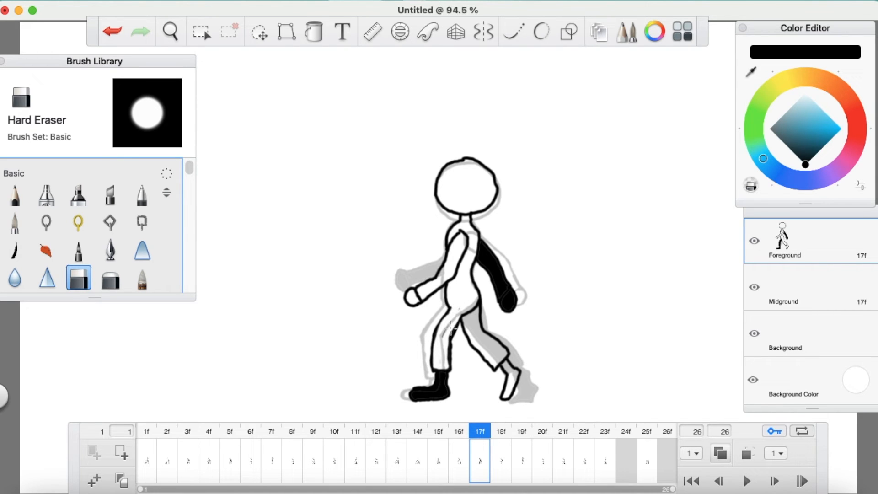
{"action": "mouse_move", "coordinate": [427, 385]}
{"action": "left_mouse_down"}
{"action": "mouse_move", "coordinate": [413, 396]}
{"action": "mouse_move", "coordinate": [436, 392]}
{"action": "mouse_move", "coordinate": [419, 392]}
{"action": "mouse_move", "coordinate": [439, 376]}
{"action": "left_mouse_up"}
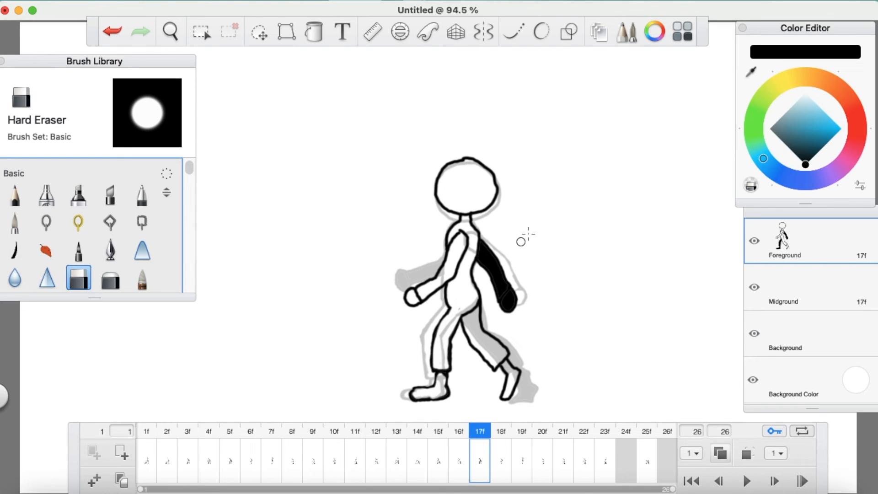
Fill the rear leg and foot on frame 17 with solid black
{"action": "left_click", "coordinate": [314, 32]}
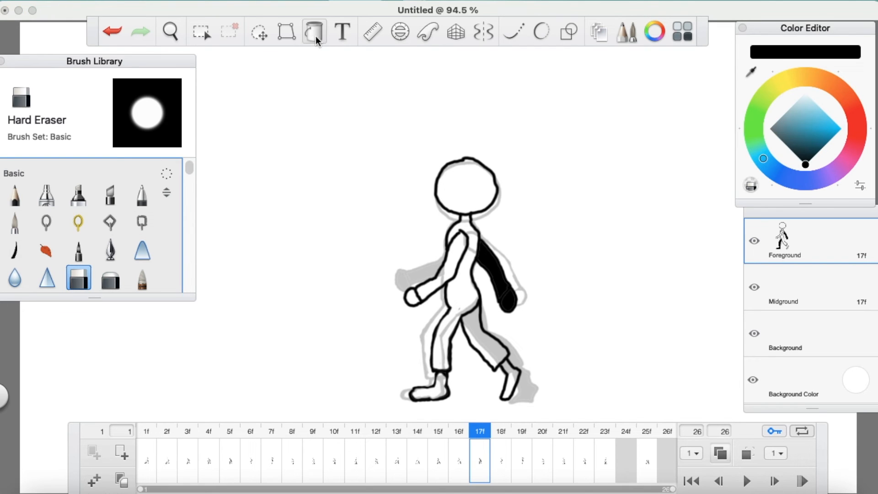
{"action": "left_click", "coordinate": [498, 350]}
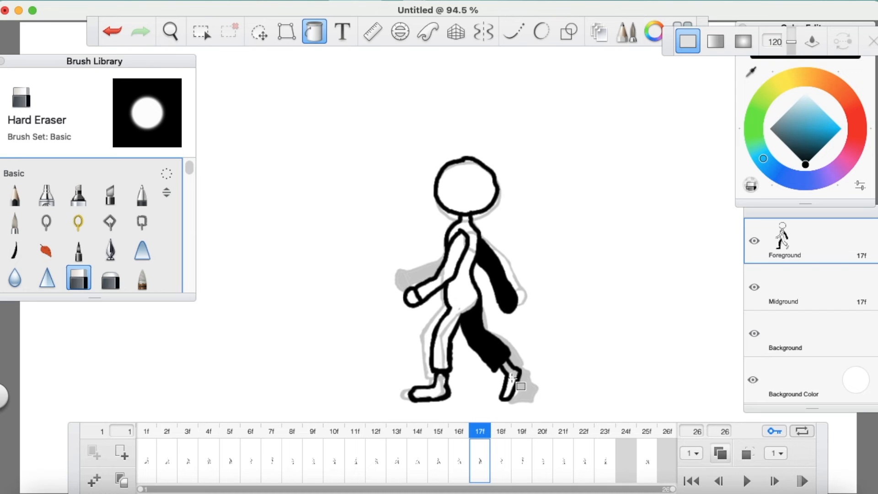
{"action": "key", "text": "ctrl+z"}
{"action": "left_click", "coordinate": [511, 382]}
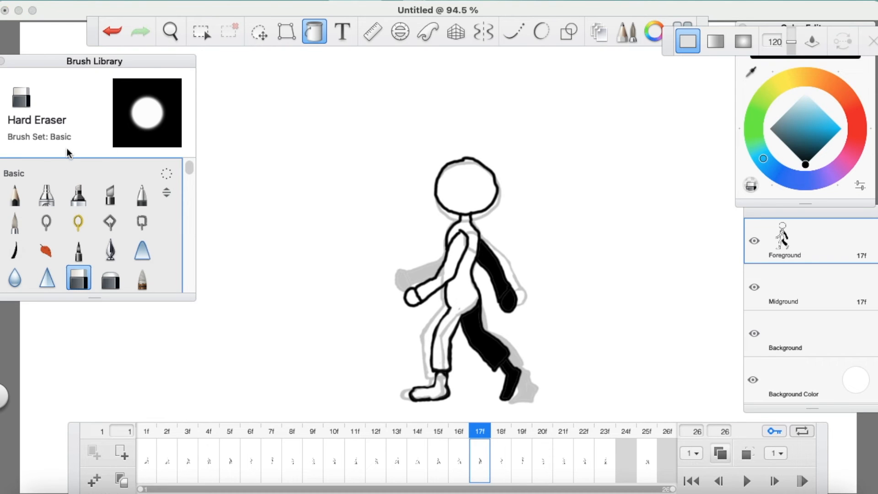
Erase the forward arm's lines across the torso on frame 17 and fill its exposed forearm and hand black
{"action": "left_click", "coordinate": [18, 223]}
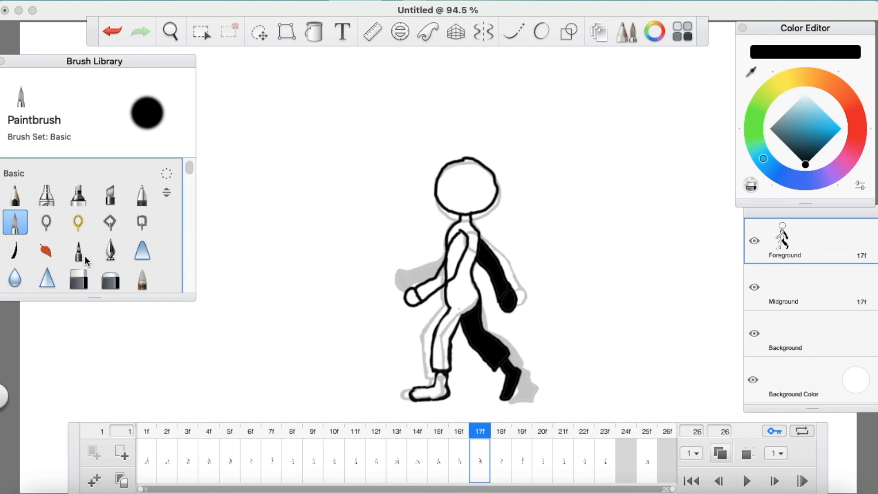
{"action": "left_click", "coordinate": [79, 278]}
{"action": "mouse_move", "coordinate": [451, 249]}
{"action": "left_mouse_down"}
{"action": "mouse_move", "coordinate": [455, 235]}
{"action": "mouse_move", "coordinate": [466, 251]}
{"action": "mouse_move", "coordinate": [467, 237]}
{"action": "left_mouse_up"}
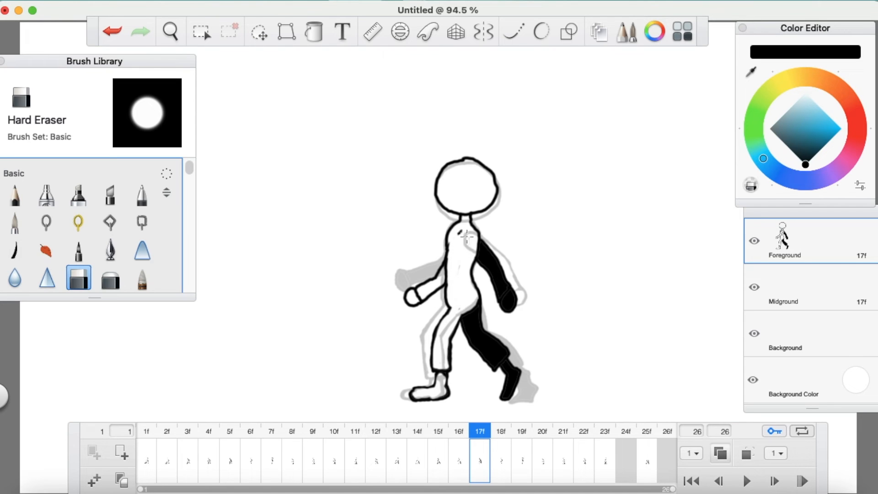
{"action": "left_click", "coordinate": [319, 35]}
{"action": "left_click", "coordinate": [427, 283]}
{"action": "left_click", "coordinate": [416, 300]}
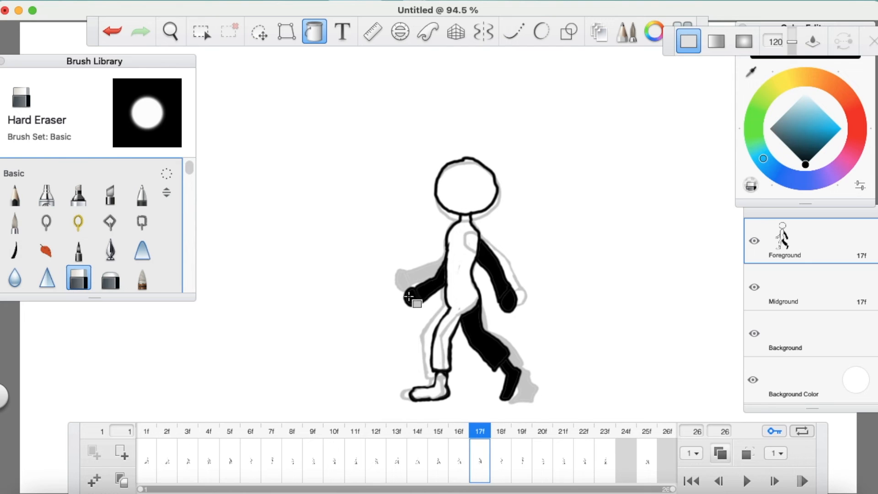
Draw a rounded shoulder on frame 17 and erase the black fill from the trailing arm and hand
{"action": "left_click", "coordinate": [23, 226]}
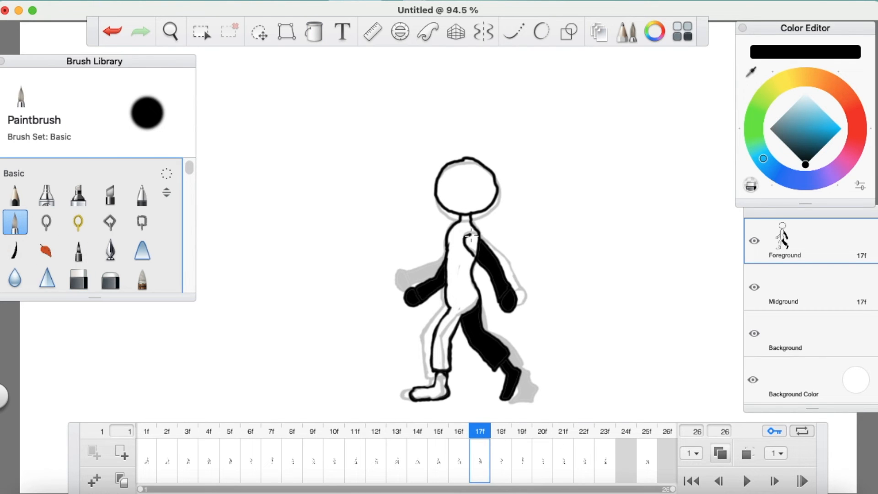
{"action": "key", "text": "e"}
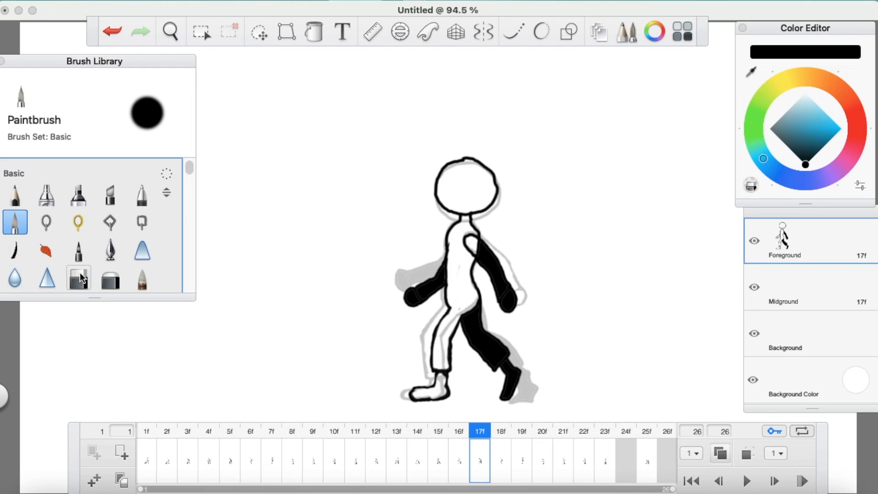
{"action": "mouse_move", "coordinate": [508, 304]}
{"action": "left_mouse_down"}
{"action": "mouse_move", "coordinate": [480, 247]}
{"action": "mouse_move", "coordinate": [489, 256]}
{"action": "left_mouse_up"}
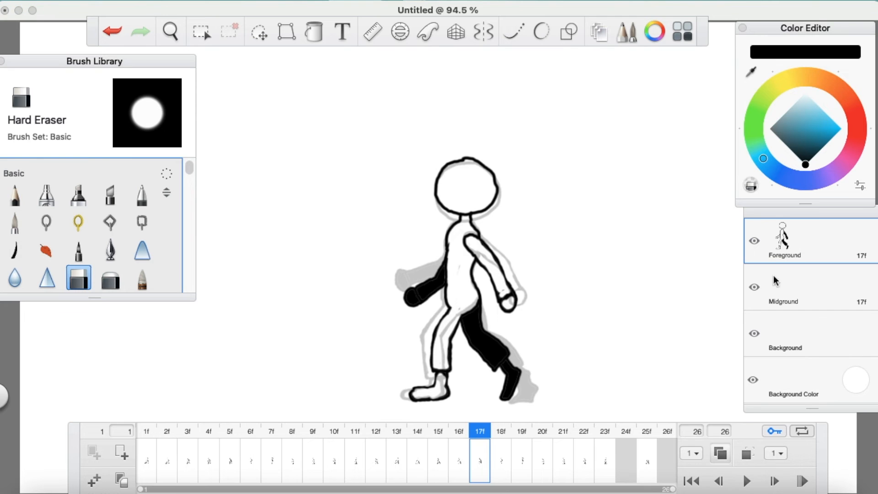
On frame 18, erase the black fill from the front leg and foot and touch up their outlines
{"action": "left_click", "coordinate": [501, 433]}
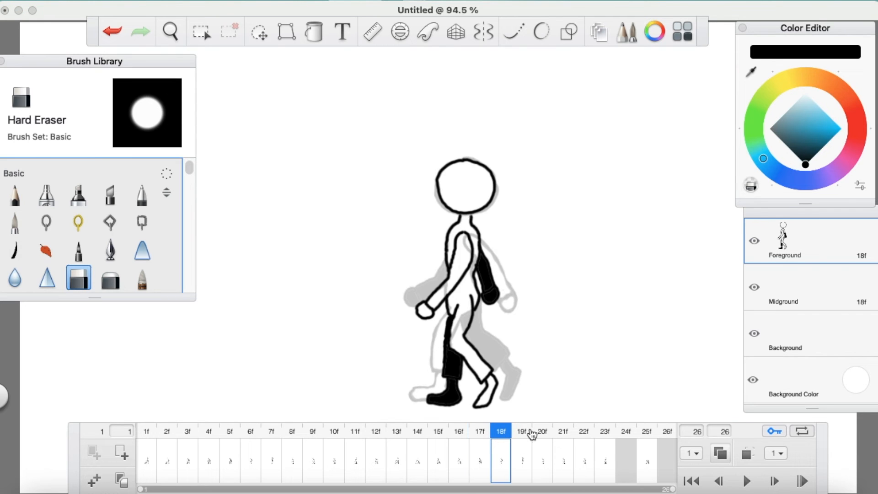
{"action": "left_click", "coordinate": [20, 225]}
{"action": "left_click", "coordinate": [480, 432]}
{"action": "left_click", "coordinate": [498, 435]}
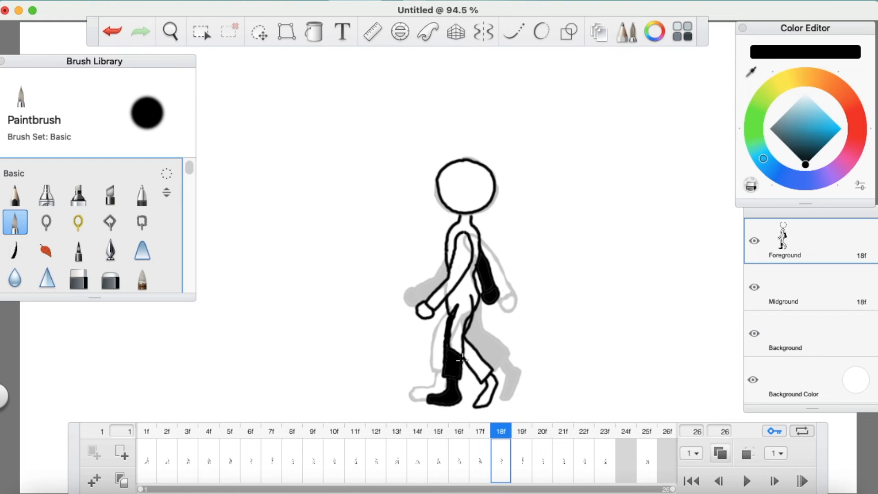
{"action": "left_click", "coordinate": [79, 278]}
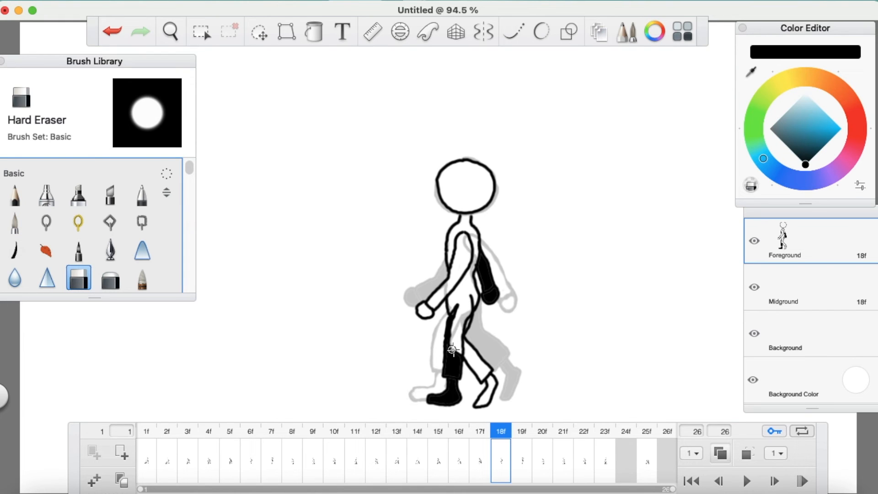
{"action": "mouse_move", "coordinate": [457, 351]}
{"action": "left_mouse_down"}
{"action": "mouse_move", "coordinate": [458, 373]}
{"action": "mouse_move", "coordinate": [447, 374]}
{"action": "mouse_move", "coordinate": [451, 332]}
{"action": "mouse_move", "coordinate": [466, 315]}
{"action": "mouse_move", "coordinate": [465, 324]}
{"action": "left_mouse_up"}
{"action": "mouse_move", "coordinate": [430, 400]}
{"action": "left_mouse_down"}
{"action": "mouse_move", "coordinate": [453, 396]}
{"action": "mouse_move", "coordinate": [452, 384]}
{"action": "mouse_move", "coordinate": [449, 401]}
{"action": "left_mouse_up"}
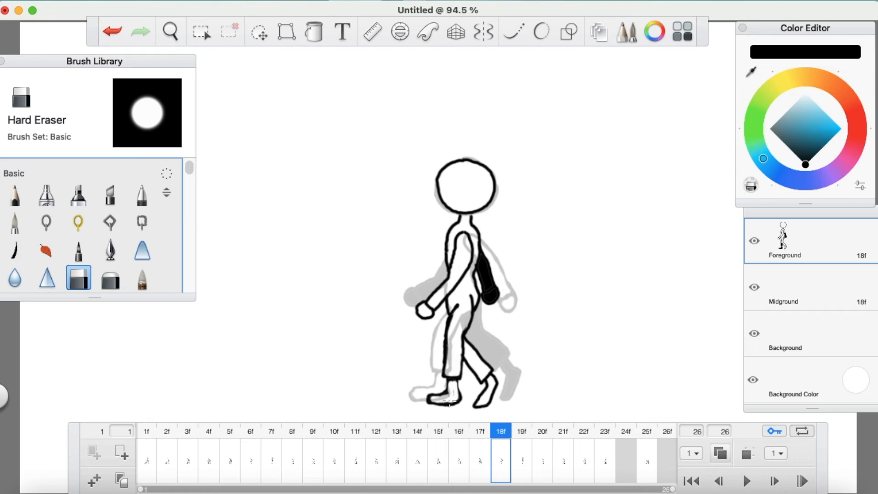
{"action": "left_click", "coordinate": [15, 222]}
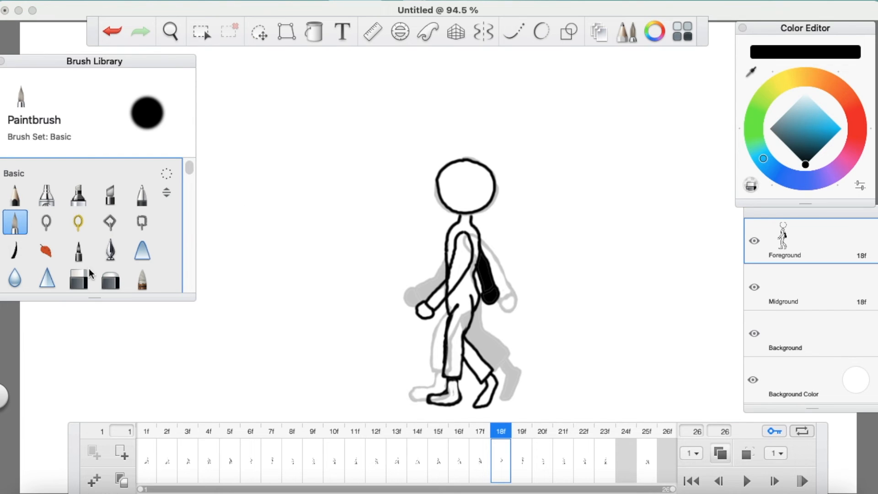
Erase the forward arm's lines across the torso on frame 18 and fill its exposed forearm and hand black
{"action": "left_click", "coordinate": [79, 277]}
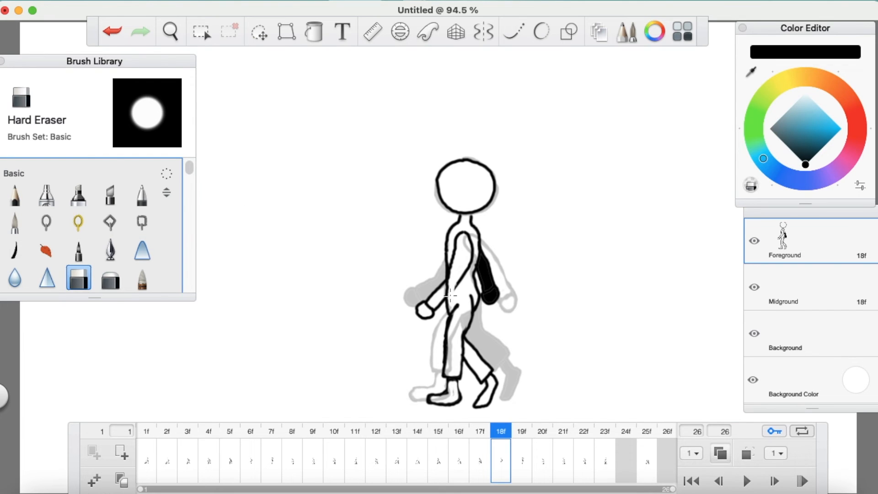
{"action": "mouse_move", "coordinate": [454, 265]}
{"action": "left_mouse_down"}
{"action": "mouse_move", "coordinate": [459, 233]}
{"action": "mouse_move", "coordinate": [472, 241]}
{"action": "mouse_move", "coordinate": [469, 254]}
{"action": "mouse_move", "coordinate": [465, 234]}
{"action": "mouse_move", "coordinate": [470, 267]}
{"action": "left_mouse_up"}
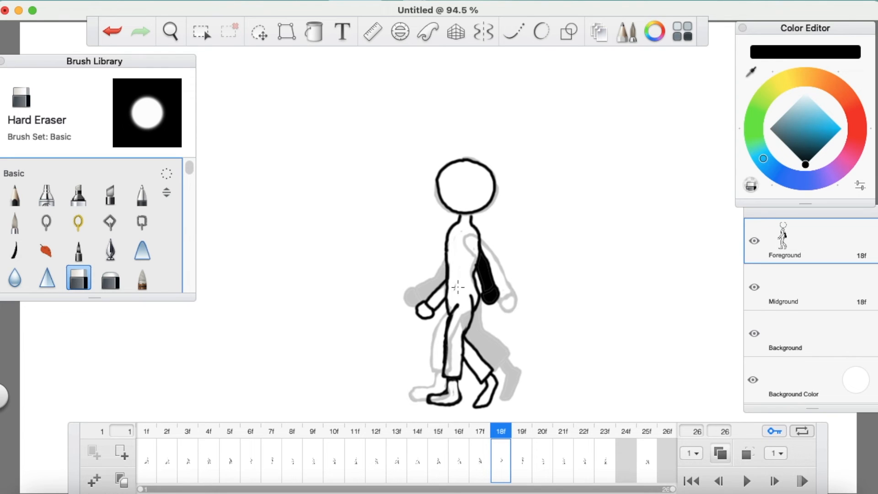
{"action": "left_click", "coordinate": [314, 31]}
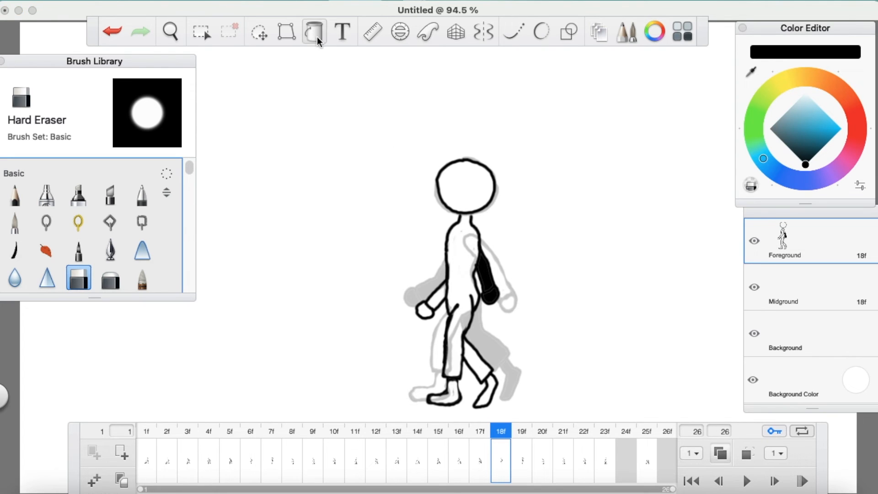
{"action": "left_click", "coordinate": [425, 312]}
{"action": "left_click", "coordinate": [443, 283]}
Draw a rounded shoulder on frame 18, erase the black fill from the trailing arm and hand, and clean up their outline
{"action": "left_click", "coordinate": [16, 223]}
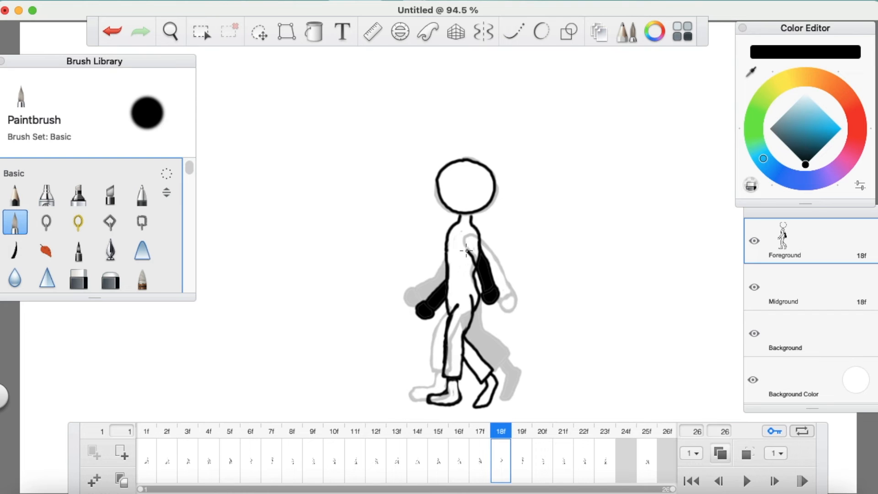
{"action": "left_click_drag", "start_coordinate": [473, 239], "coordinate": [480, 251]}
{"action": "left_click", "coordinate": [78, 277]}
{"action": "left_click_drag", "start_coordinate": [488, 296], "coordinate": [490, 299]}
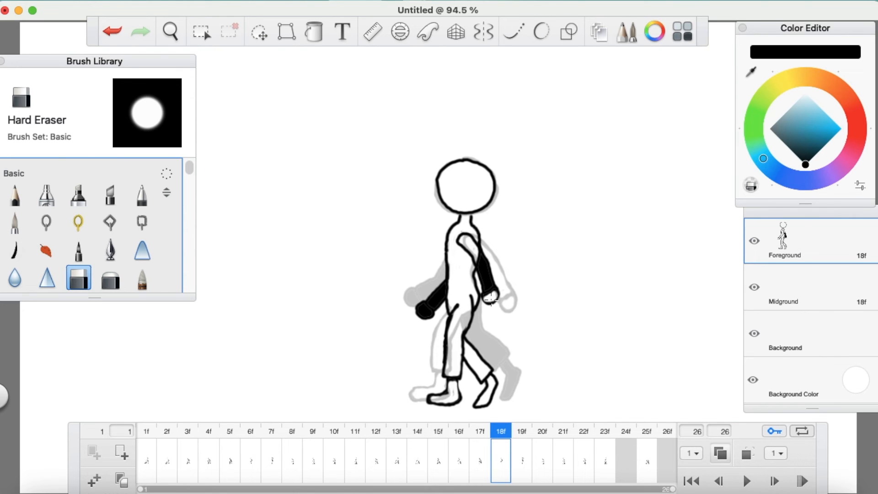
{"action": "mouse_move", "coordinate": [489, 297]}
{"action": "left_mouse_down"}
{"action": "mouse_move", "coordinate": [476, 254]}
{"action": "mouse_move", "coordinate": [487, 287]}
{"action": "left_mouse_up"}
{"action": "left_click", "coordinate": [15, 222]}
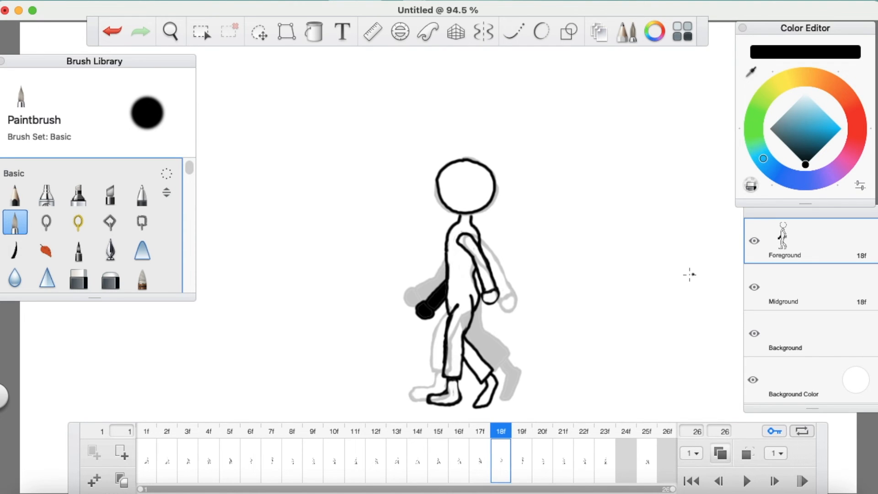
Compare frame 18 with frame 19, and fill the rear leg and foot on frame 18 black
{"action": "left_click", "coordinate": [522, 433]}
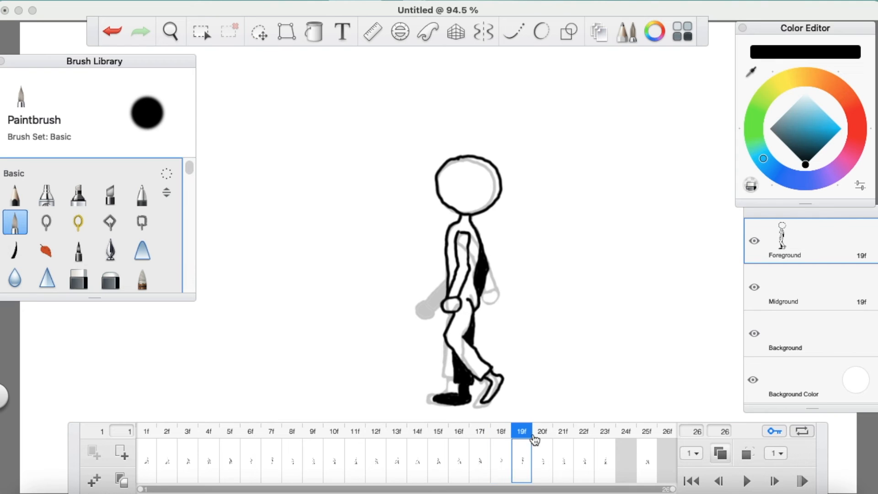
{"action": "left_click", "coordinate": [504, 436]}
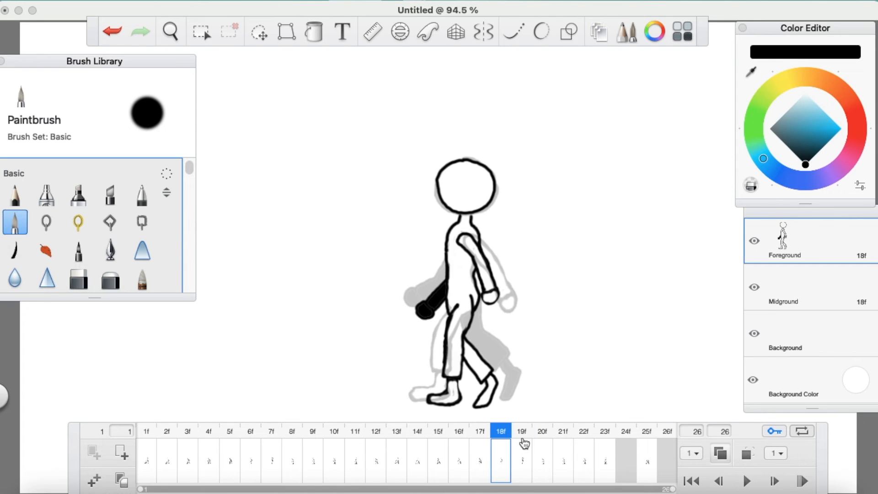
{"action": "left_click", "coordinate": [313, 32]}
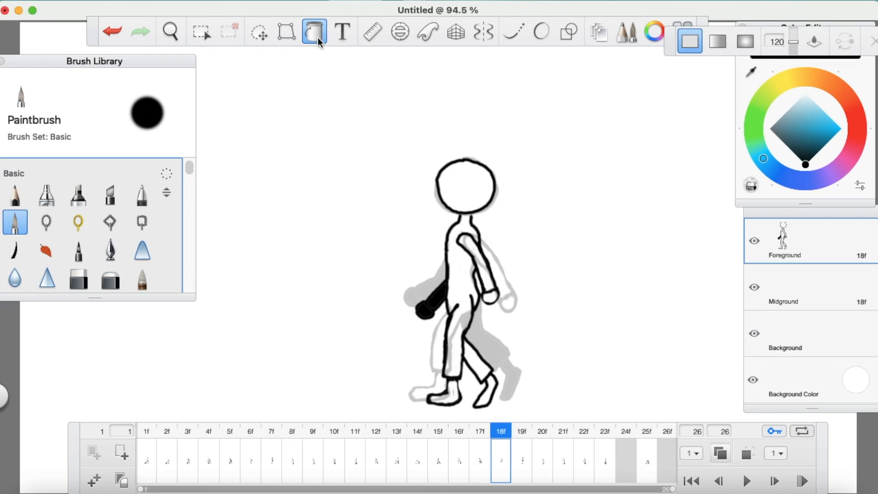
{"action": "left_click", "coordinate": [481, 370]}
{"action": "left_click", "coordinate": [487, 396]}
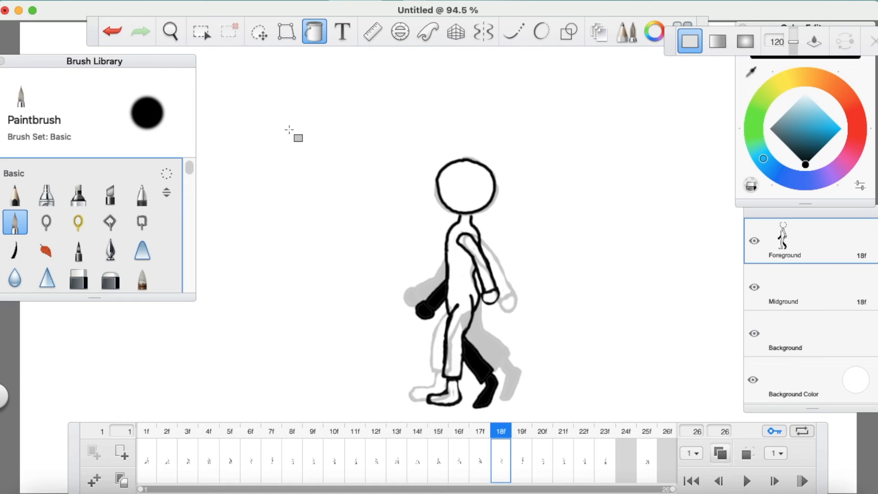
Step through frames 19 to 22 and play the walk cycle from frame 1 to check the black limbs
{"action": "left_click", "coordinate": [522, 434]}
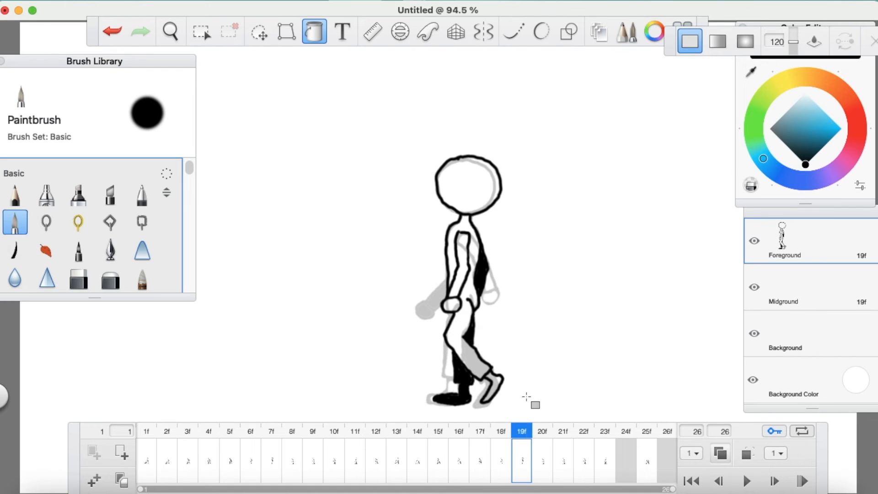
{"action": "left_click", "coordinate": [541, 436]}
{"action": "left_click", "coordinate": [563, 438]}
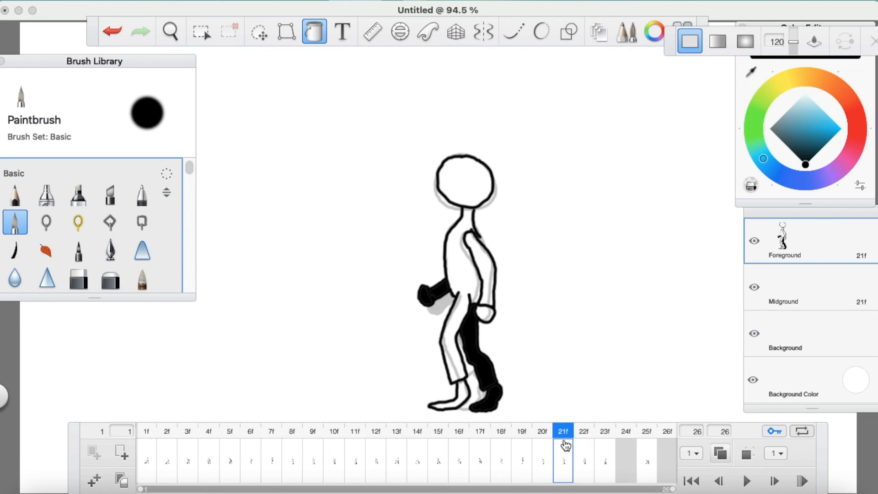
{"action": "left_click", "coordinate": [589, 439]}
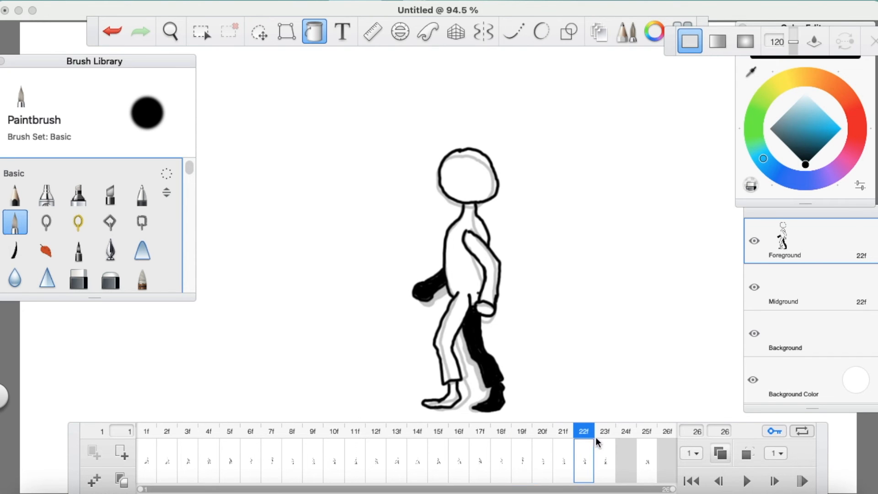
{"action": "left_click", "coordinate": [147, 439]}
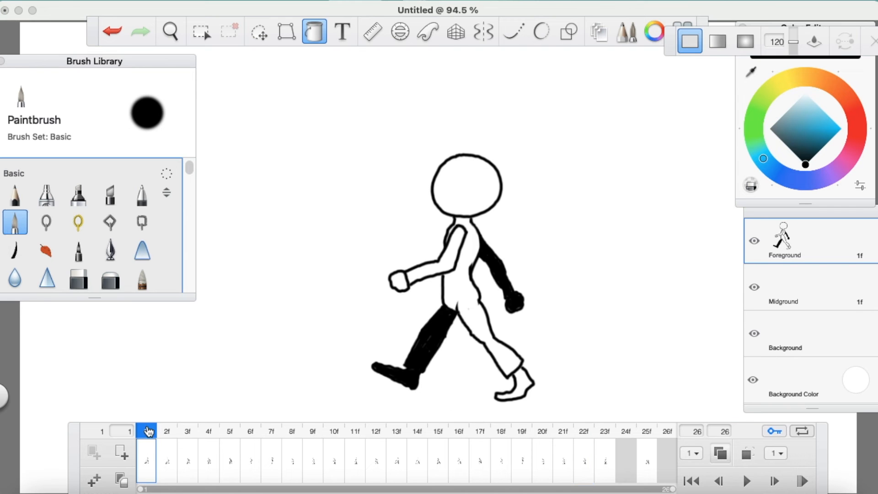
{"action": "left_click", "coordinate": [746, 481]}
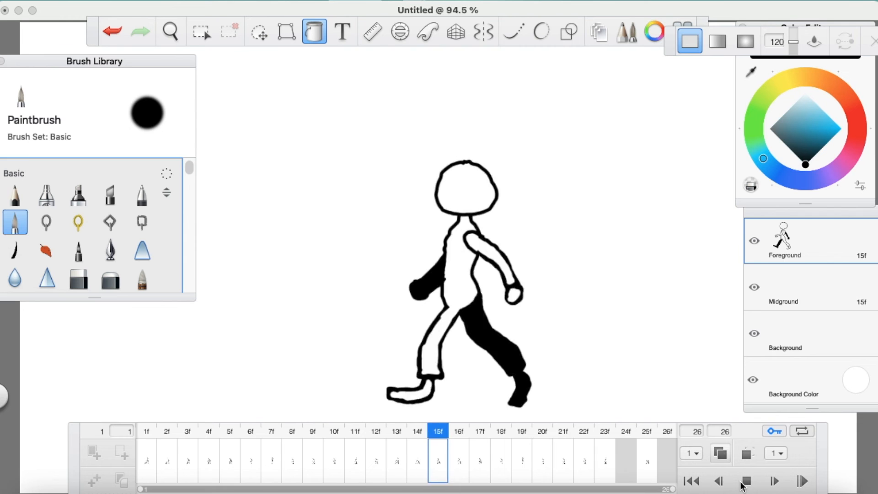
{"action": "left_click", "coordinate": [746, 481]}
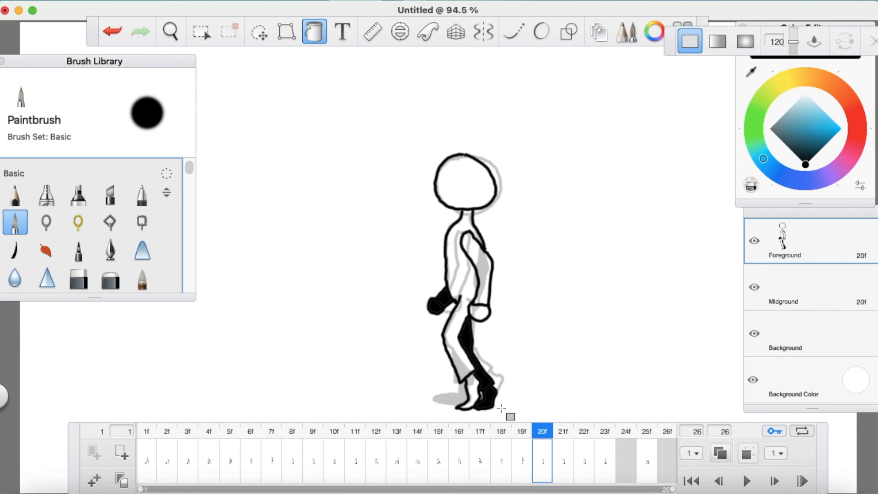
Draw the trailing leg's front line up to the hip on frame 20 and erase the black fill from that leg and foot
{"action": "left_click", "coordinate": [458, 438]}
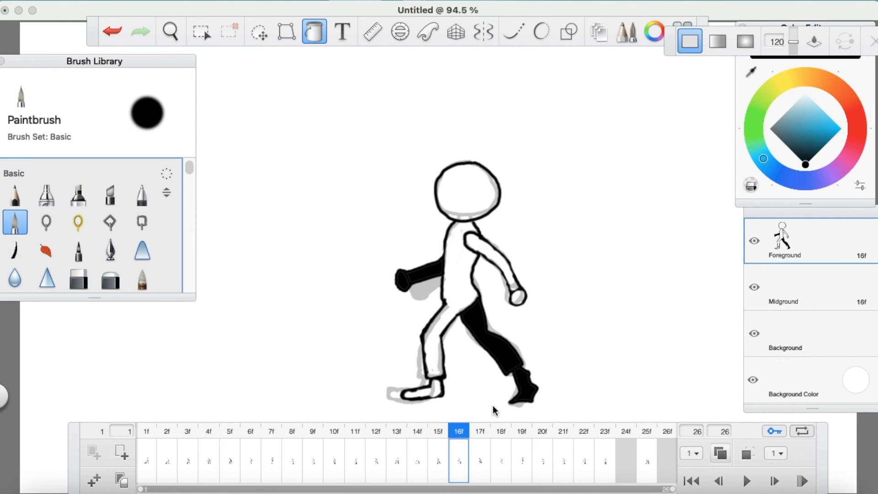
{"action": "left_click", "coordinate": [480, 442]}
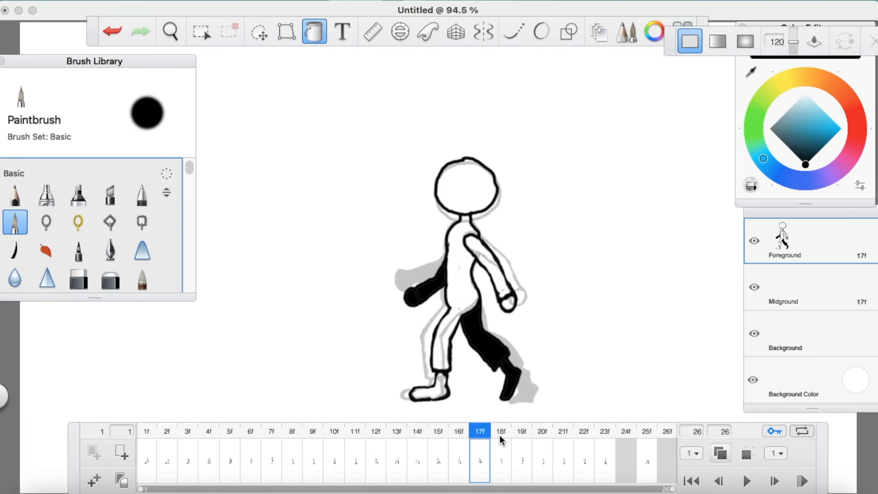
{"action": "left_click", "coordinate": [499, 436]}
{"action": "left_click", "coordinate": [523, 438]}
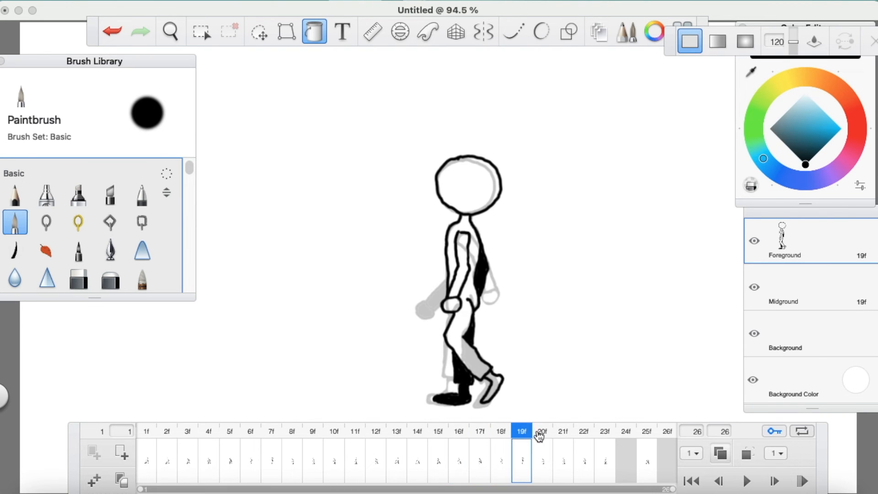
{"action": "left_click", "coordinate": [542, 437]}
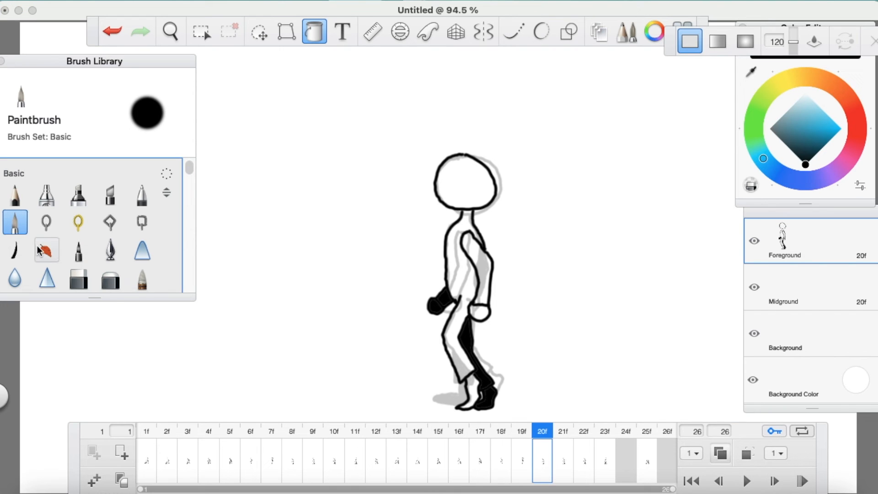
{"action": "left_click", "coordinate": [20, 227]}
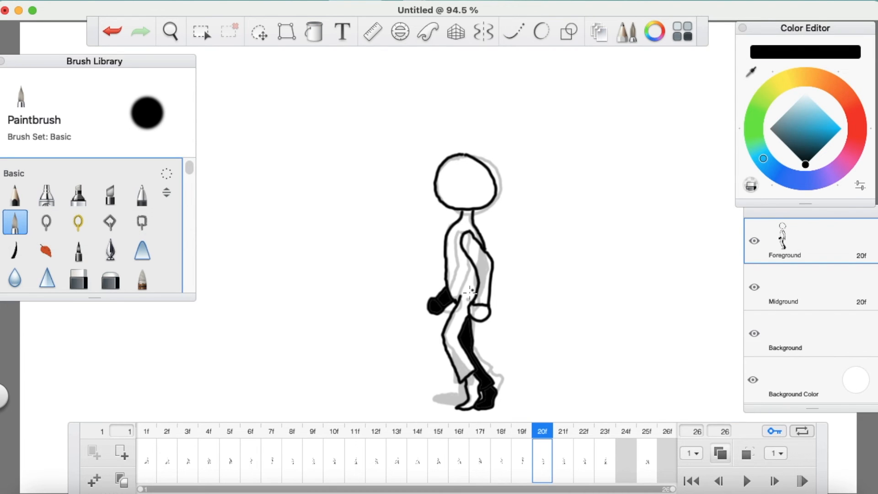
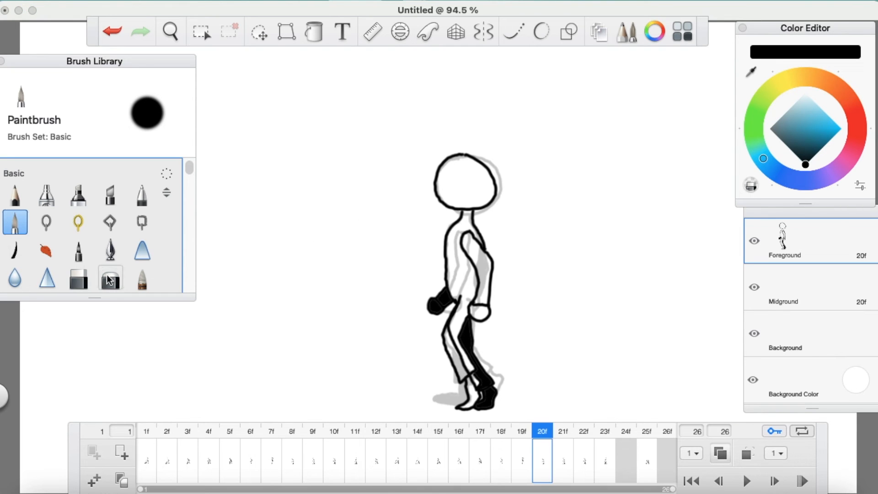
{"action": "key", "text": "e"}
{"action": "mouse_move", "coordinate": [465, 328]}
{"action": "left_mouse_down"}
{"action": "mouse_move", "coordinate": [468, 320]}
{"action": "mouse_move", "coordinate": [463, 346]}
{"action": "left_mouse_up"}
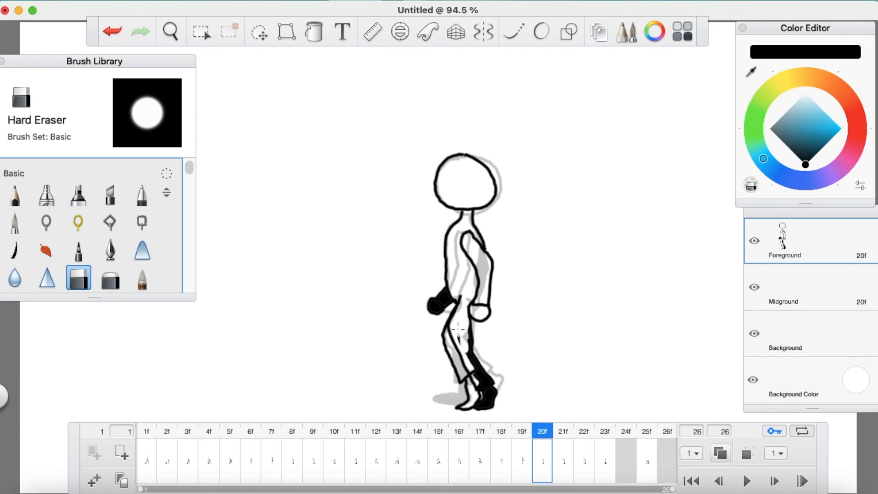
{"action": "left_click_drag", "start_coordinate": [471, 356], "coordinate": [487, 382]}
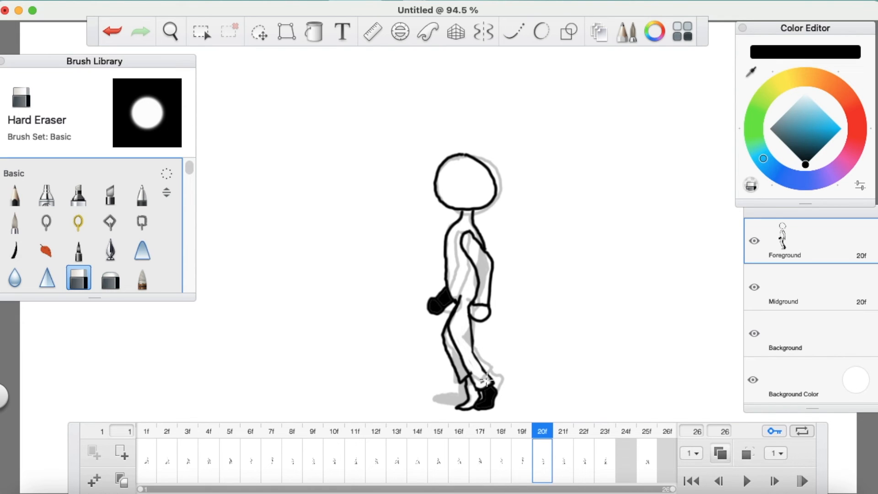
{"action": "left_click_drag", "start_coordinate": [487, 397], "coordinate": [484, 403]}
{"action": "left_click_drag", "start_coordinate": [492, 401], "coordinate": [488, 392]}
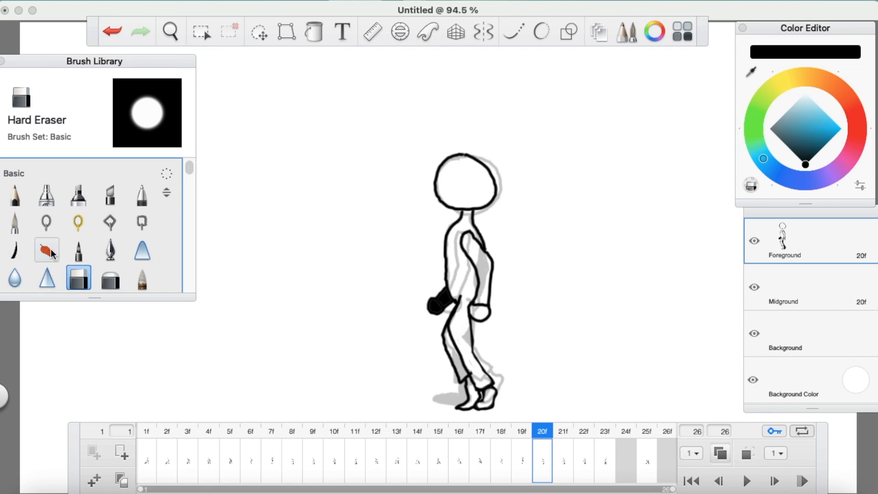
Fill the leading leg and foot on frame 20 black
{"action": "left_click", "coordinate": [315, 36]}
{"action": "left_click", "coordinate": [476, 397]}
{"action": "left_click", "coordinate": [471, 382]}
{"action": "left_click", "coordinate": [457, 357]}
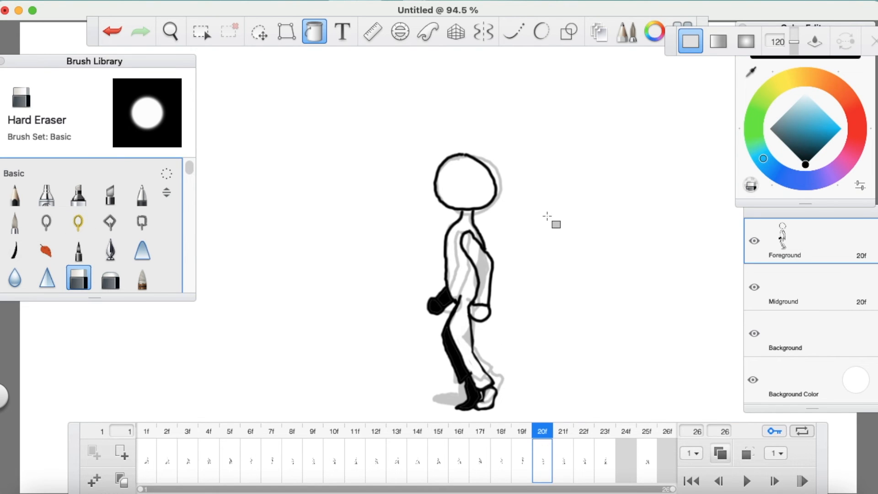
Draw the forward arm across the torso up to the shoulder on frame 20 and erase the black fill from its forearm and hand
{"action": "left_click", "coordinate": [16, 222]}
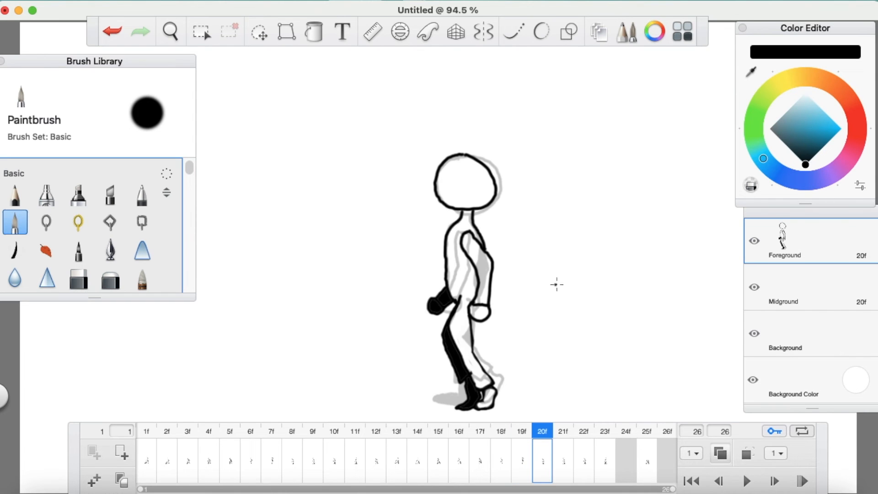
{"action": "left_click", "coordinate": [522, 432]}
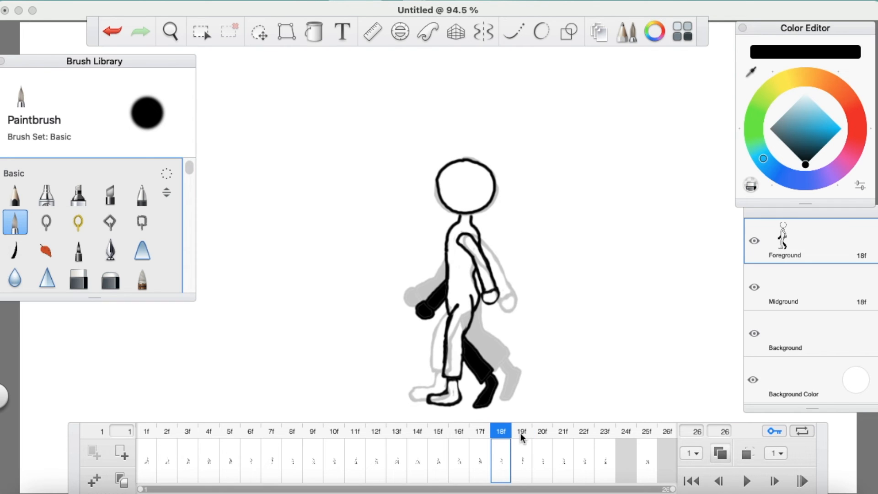
{"action": "left_click", "coordinate": [541, 432]}
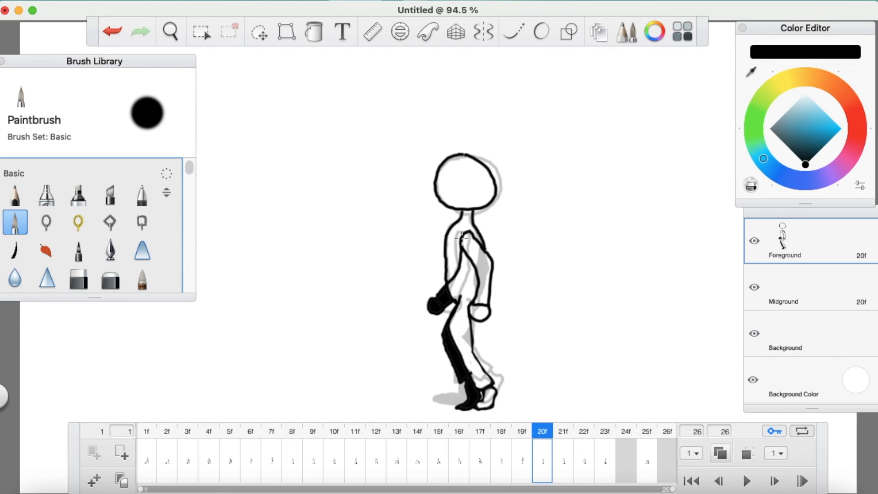
{"action": "left_click_drag", "start_coordinate": [476, 245], "coordinate": [475, 260]}
{"action": "left_click", "coordinate": [78, 278]}
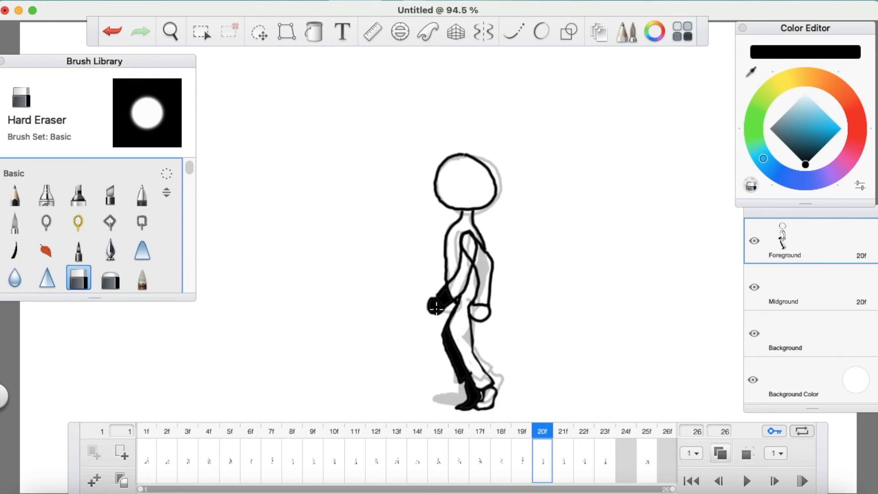
{"action": "mouse_move", "coordinate": [434, 304]}
{"action": "left_mouse_down"}
{"action": "mouse_move", "coordinate": [443, 294]}
{"action": "mouse_move", "coordinate": [448, 301]}
{"action": "left_mouse_up"}
Draw the torso's back line over the trailing arm on frame 20 and erase that arm's lines inside the torso
{"action": "left_click", "coordinate": [14, 222]}
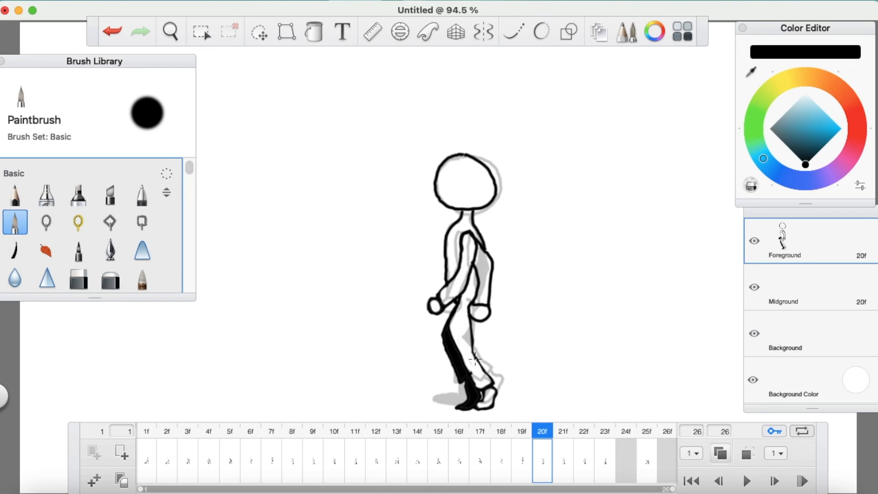
{"action": "left_click_drag", "start_coordinate": [482, 367], "coordinate": [474, 353]}
{"action": "left_click", "coordinate": [78, 278]}
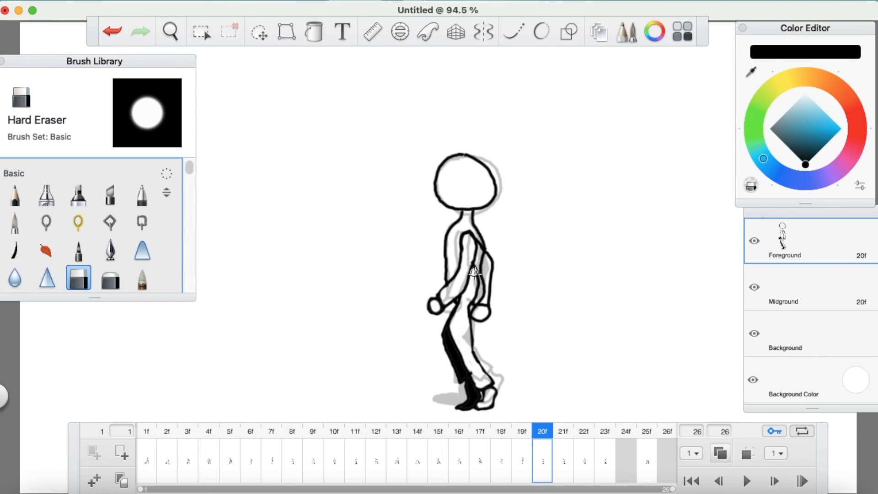
{"action": "left_click_drag", "start_coordinate": [476, 268], "coordinate": [478, 275]}
Fill the exposed trailing arm and hand on frame 20 black
{"action": "left_click", "coordinate": [15, 222]}
{"action": "left_click", "coordinate": [314, 32]}
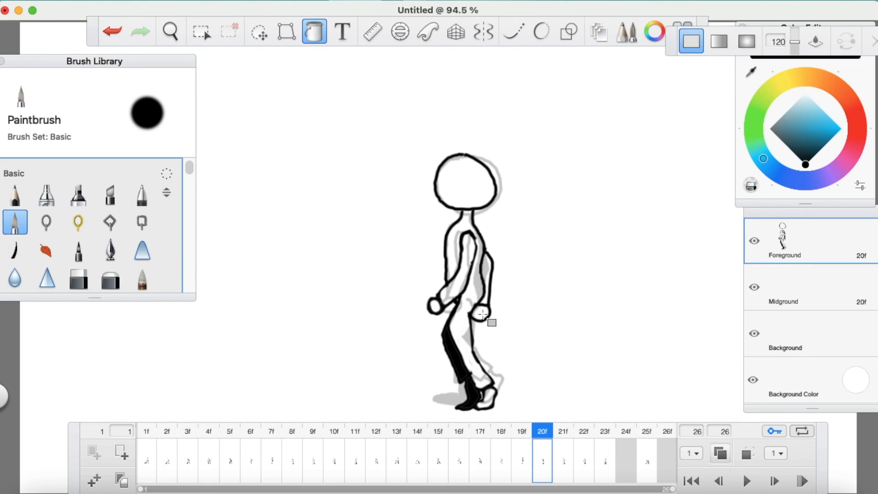
{"action": "left_click", "coordinate": [486, 270]}
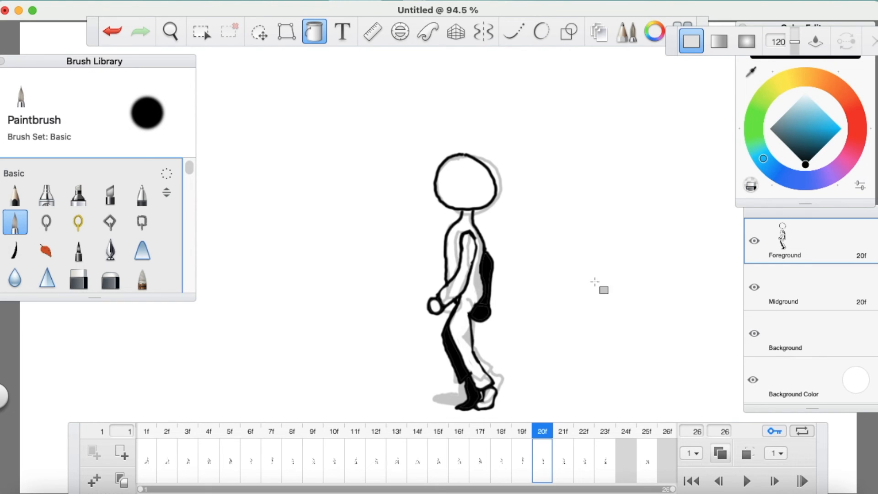
Step through frames 16 to 22 to compare the black limbs, ending on frame 21
{"action": "left_click", "coordinate": [562, 431]}
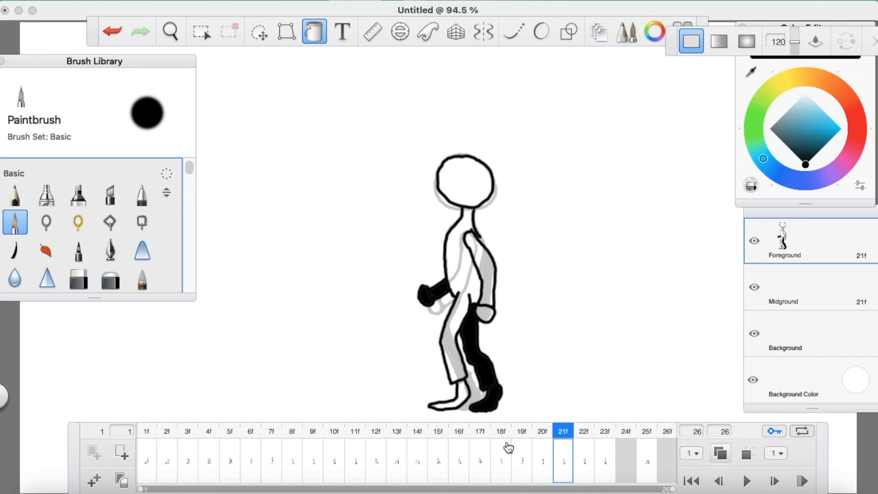
{"action": "left_click", "coordinate": [479, 431]}
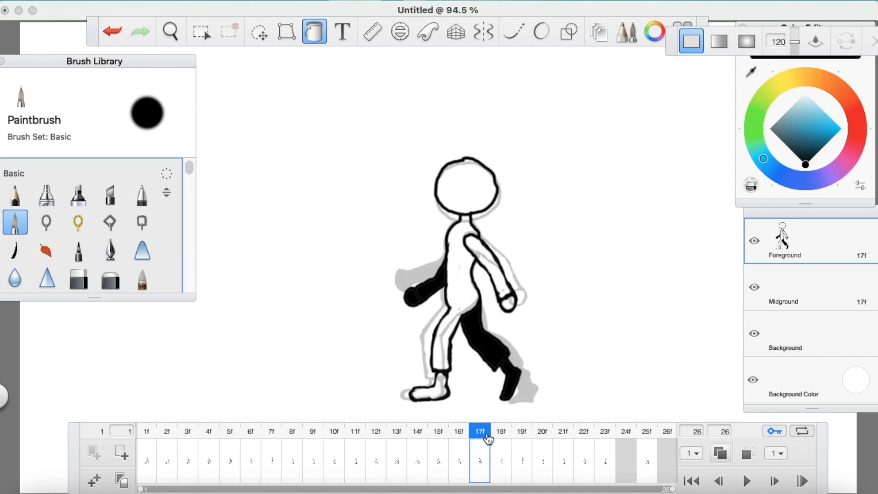
{"action": "left_click", "coordinate": [438, 437]}
{"action": "left_click", "coordinate": [462, 438]}
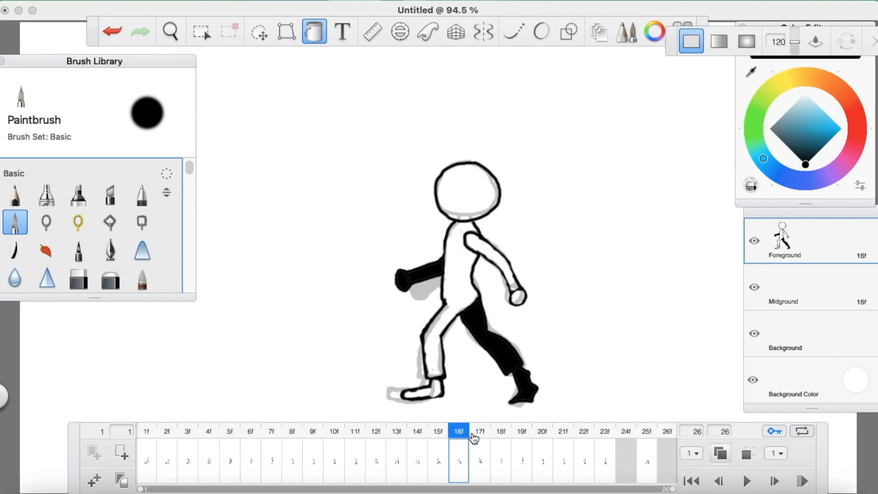
{"action": "left_click", "coordinate": [479, 438]}
{"action": "left_click", "coordinate": [503, 437]}
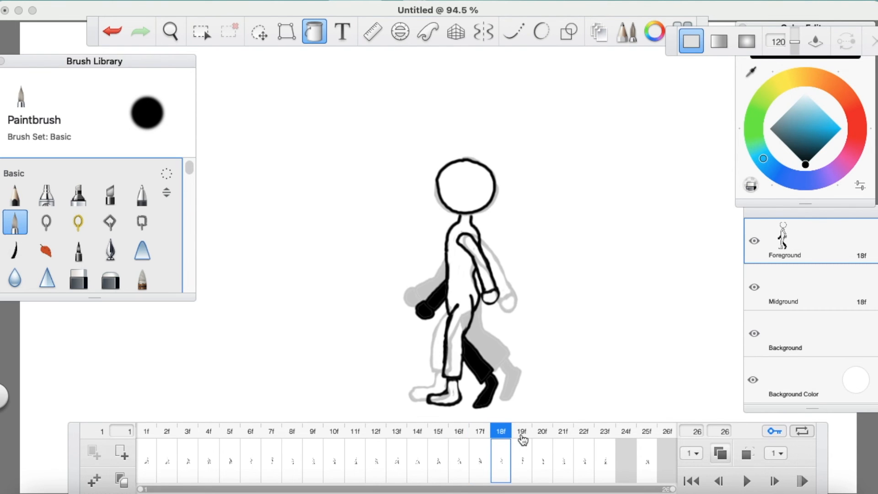
{"action": "left_click", "coordinate": [521, 437]}
{"action": "left_click", "coordinate": [539, 436]}
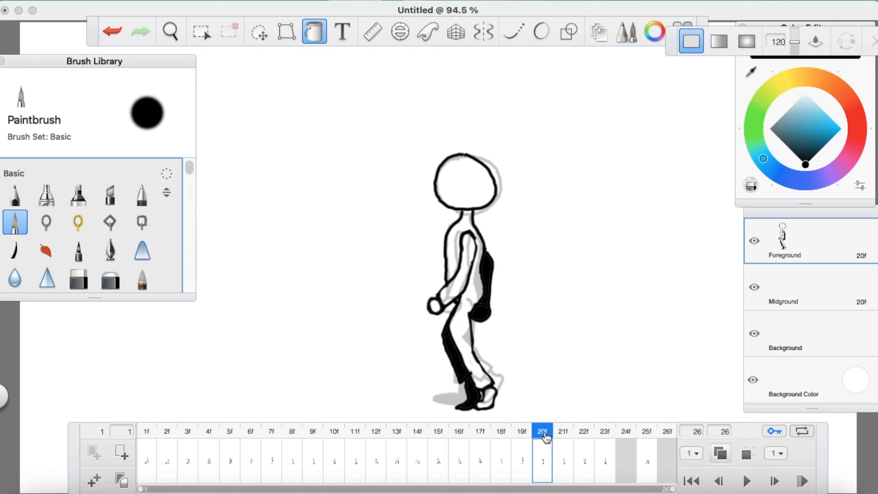
{"action": "left_click", "coordinate": [562, 435]}
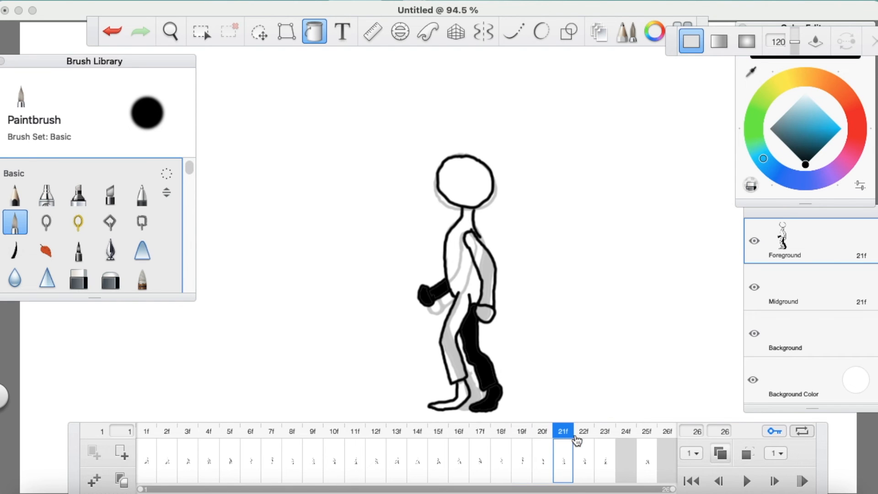
{"action": "left_click", "coordinate": [580, 436]}
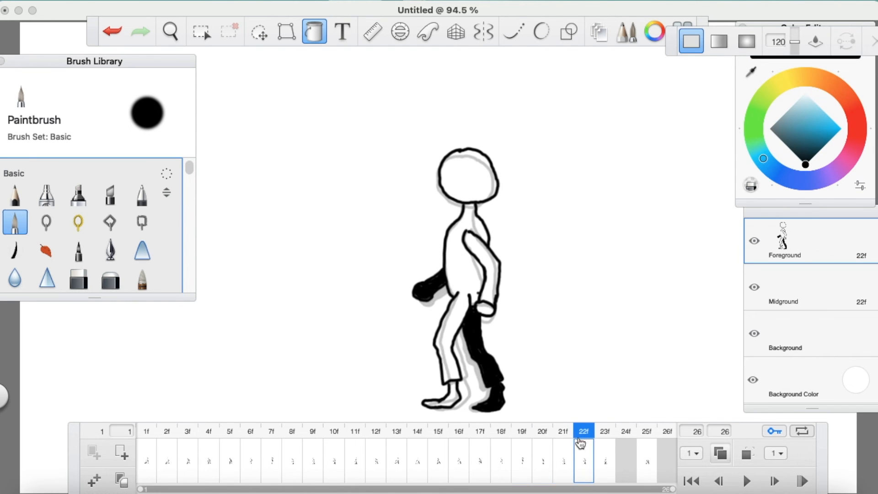
{"action": "left_click", "coordinate": [522, 436]}
{"action": "left_click", "coordinate": [544, 437]}
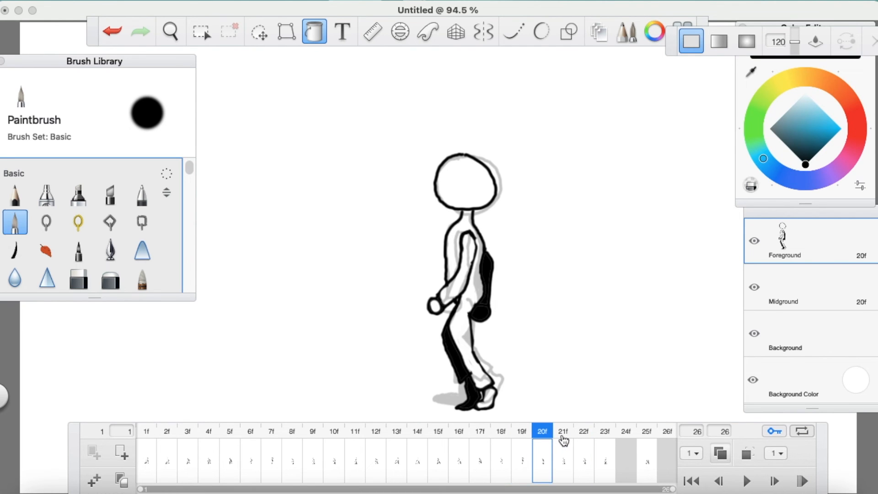
{"action": "left_click", "coordinate": [562, 438]}
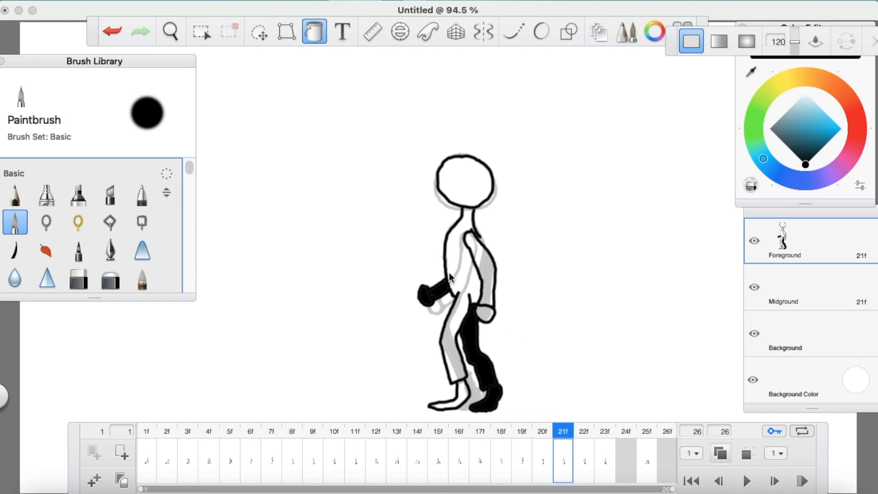
Draw the trailing leg's front line up to the hip on frame 21 and erase the black fill from that leg and foot
{"action": "left_click", "coordinate": [454, 292]}
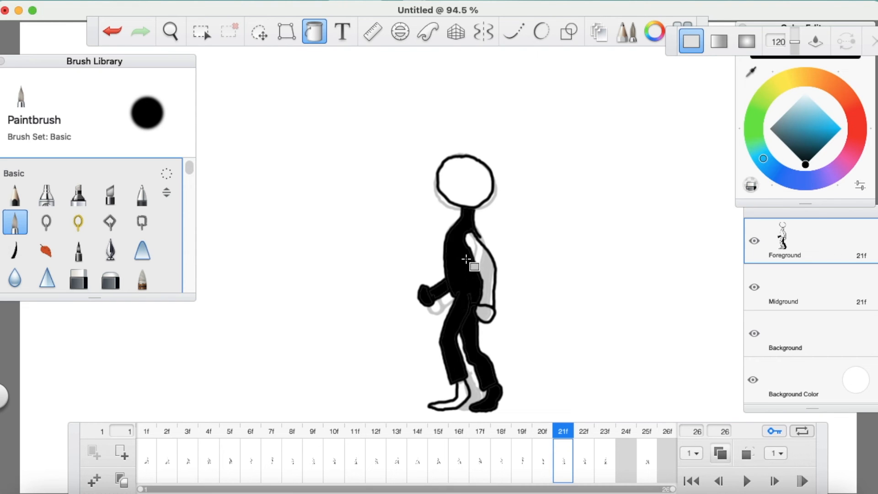
{"action": "key", "text": "super+z"}
{"action": "left_click", "coordinate": [15, 223]}
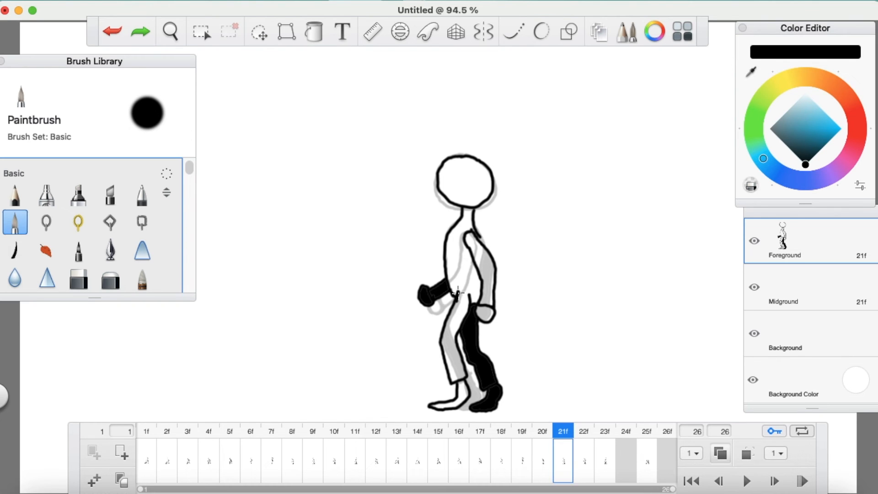
{"action": "left_click_drag", "start_coordinate": [461, 331], "coordinate": [459, 323]}
{"action": "left_click", "coordinate": [78, 278]}
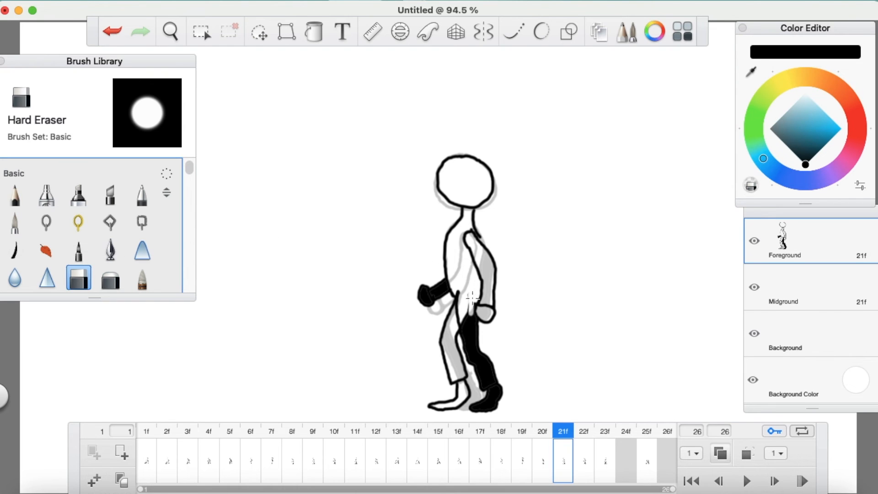
{"action": "mouse_move", "coordinate": [470, 317]}
{"action": "left_mouse_down"}
{"action": "mouse_move", "coordinate": [470, 335]}
{"action": "mouse_move", "coordinate": [465, 312]}
{"action": "mouse_move", "coordinate": [483, 388]}
{"action": "mouse_move", "coordinate": [494, 385]}
{"action": "mouse_move", "coordinate": [476, 351]}
{"action": "mouse_move", "coordinate": [487, 380]}
{"action": "left_mouse_up"}
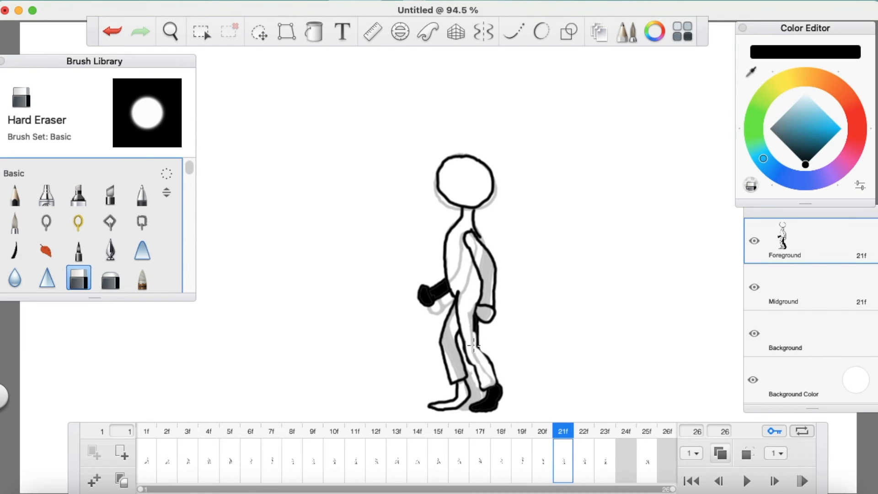
{"action": "mouse_move", "coordinate": [485, 393]}
{"action": "left_mouse_down"}
{"action": "mouse_move", "coordinate": [473, 407]}
{"action": "mouse_move", "coordinate": [489, 405]}
{"action": "left_mouse_up"}
{"action": "left_click_drag", "start_coordinate": [490, 395], "coordinate": [491, 396]}
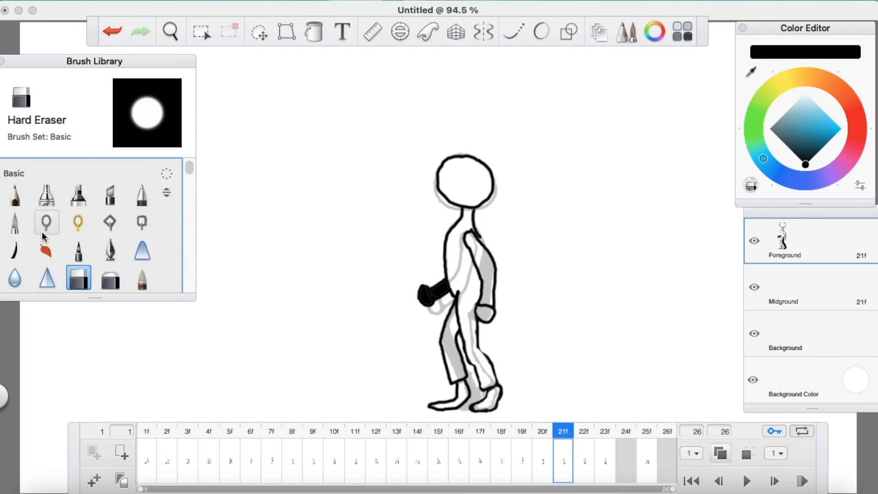
Fill the leading leg and foot on frame 21 black
{"action": "left_click", "coordinate": [314, 32]}
{"action": "left_click", "coordinate": [461, 394]}
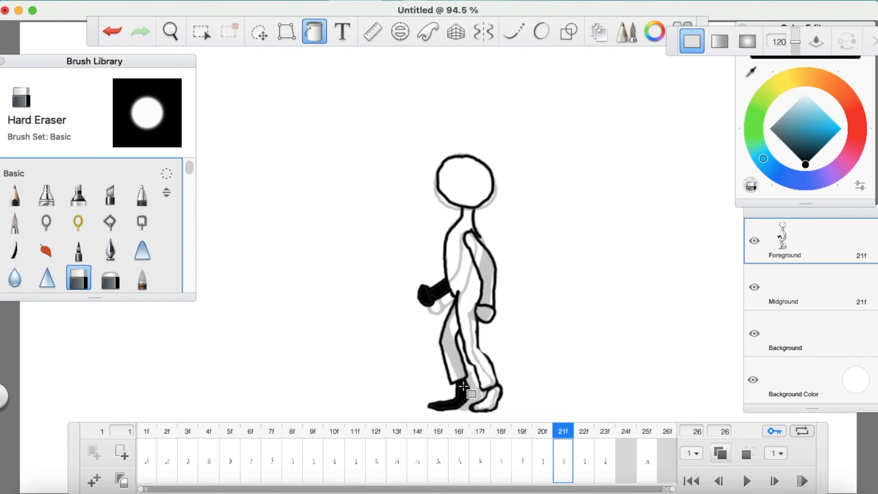
{"action": "left_click", "coordinate": [462, 376]}
Draw the leading arm's outline across the torso to the shoulder on frame 21 and erase the black fill from its forearm and hand
{"action": "left_click", "coordinate": [15, 222]}
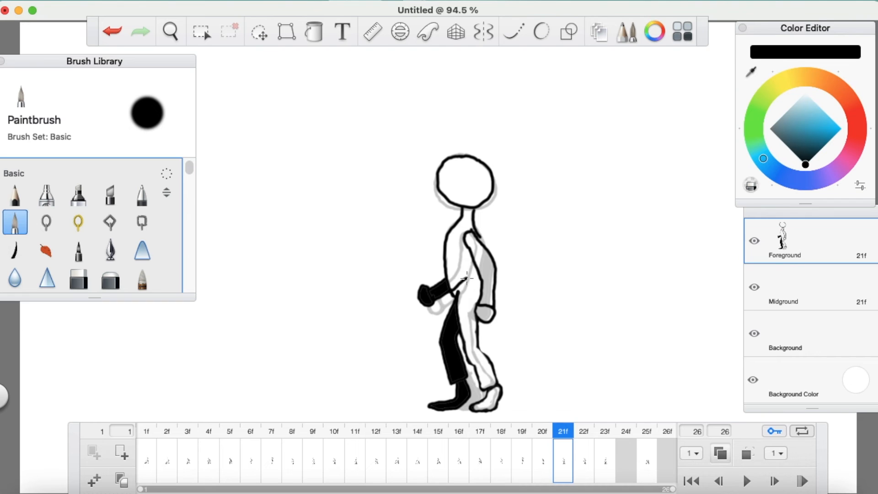
{"action": "left_click_drag", "start_coordinate": [461, 247], "coordinate": [456, 268]}
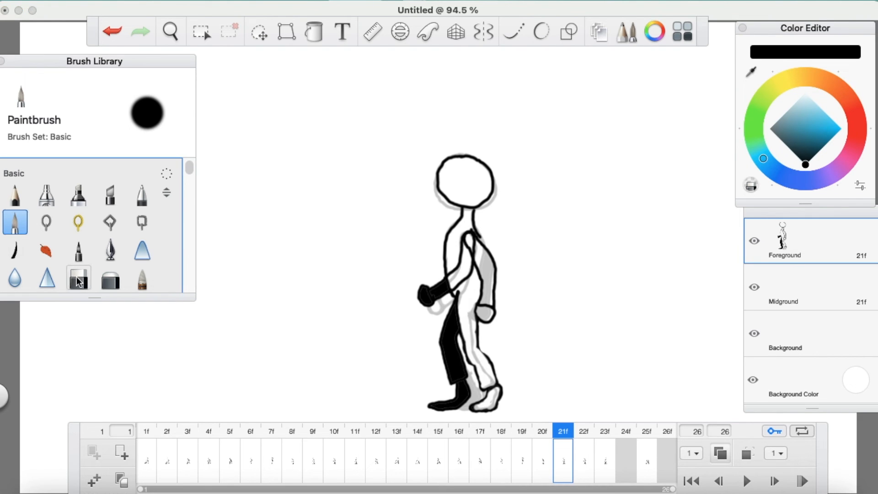
{"action": "key", "text": "e"}
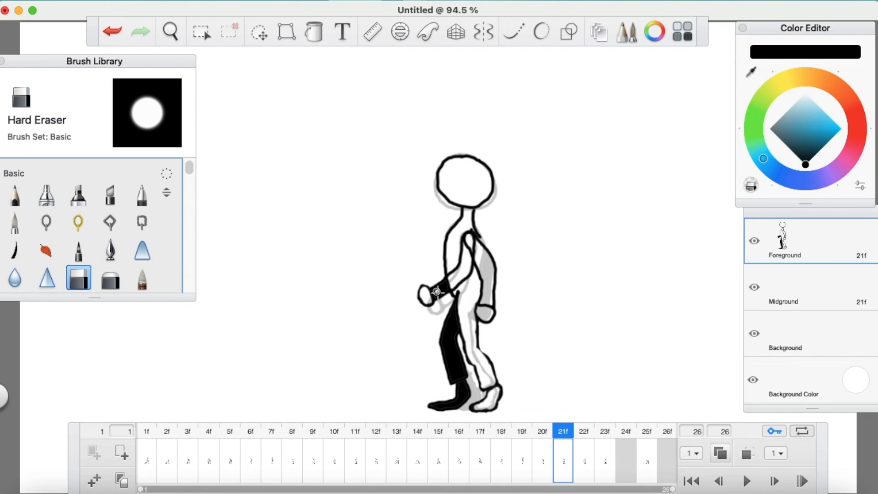
{"action": "left_click_drag", "start_coordinate": [435, 291], "coordinate": [443, 289]}
Clean up the lines at the back of the shoulder on frame 21 and fill the trailing arm and hand black
{"action": "left_click", "coordinate": [15, 223]}
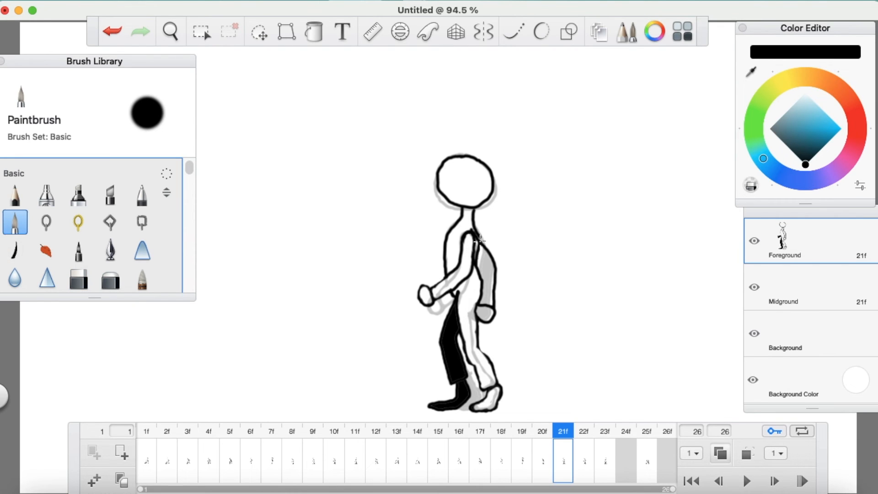
{"action": "left_click", "coordinate": [79, 278]}
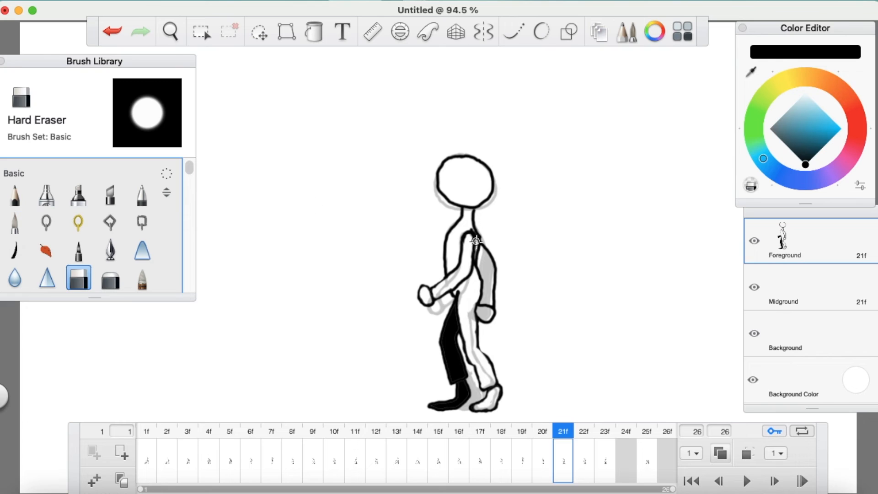
{"action": "left_click", "coordinate": [26, 223]}
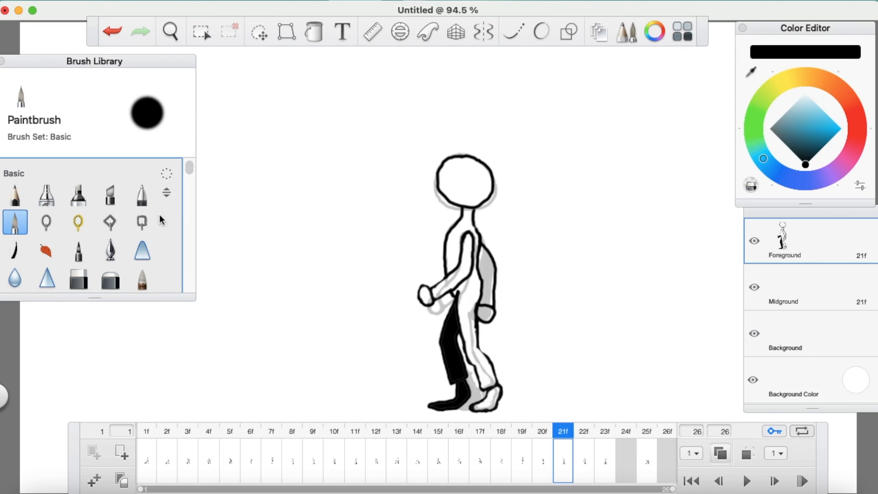
{"action": "left_click", "coordinate": [314, 31]}
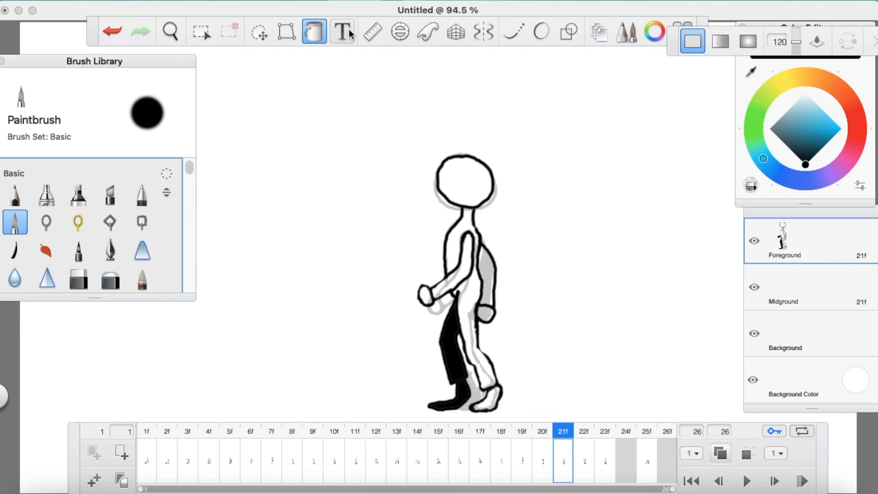
{"action": "left_click", "coordinate": [487, 297]}
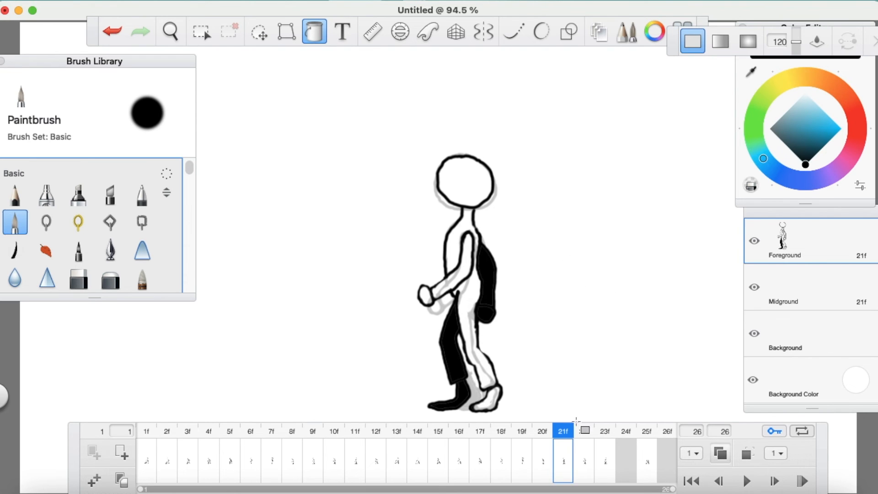
Draw the leading arm's outline across the torso up to the shoulder on frame 22
{"action": "left_click", "coordinate": [584, 435]}
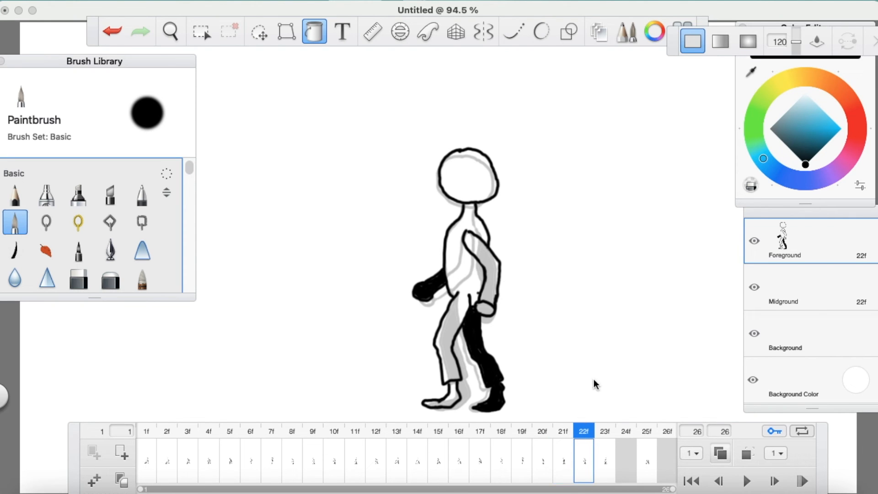
{"action": "left_click", "coordinate": [25, 229]}
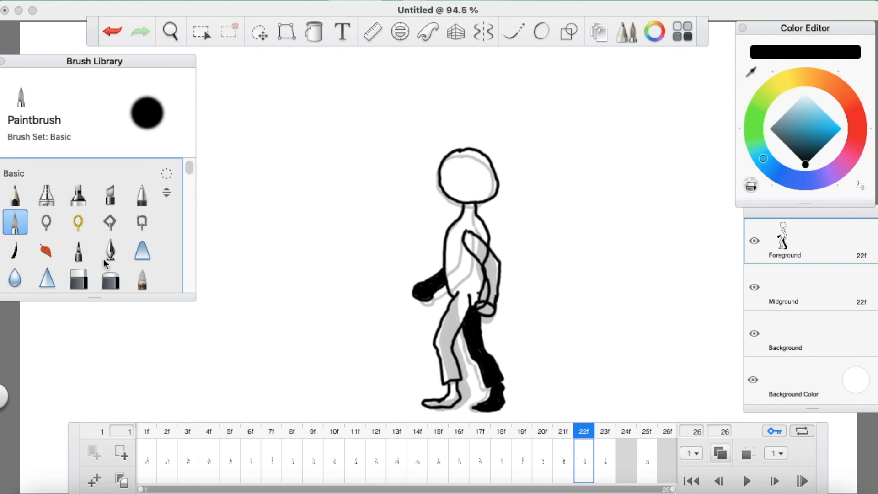
{"action": "left_click_drag", "start_coordinate": [452, 280], "coordinate": [476, 247]}
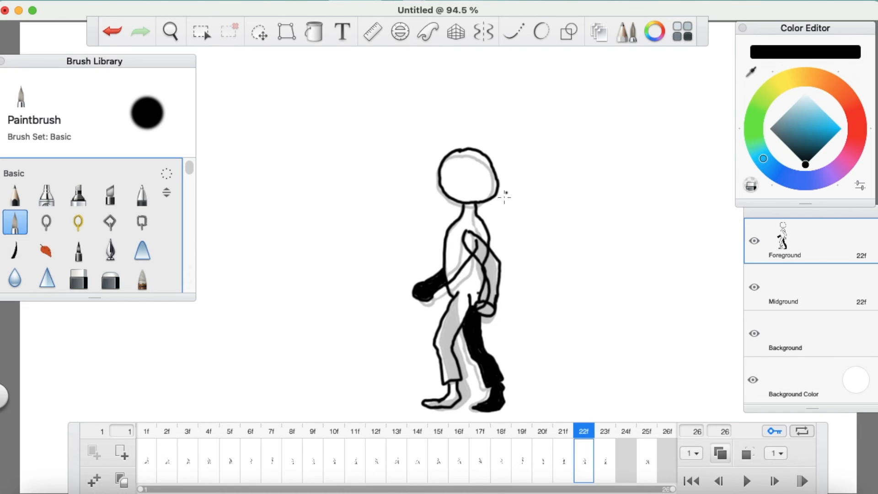
{"action": "key", "text": "super+z"}
{"action": "left_click_drag", "start_coordinate": [444, 284], "coordinate": [462, 275]}
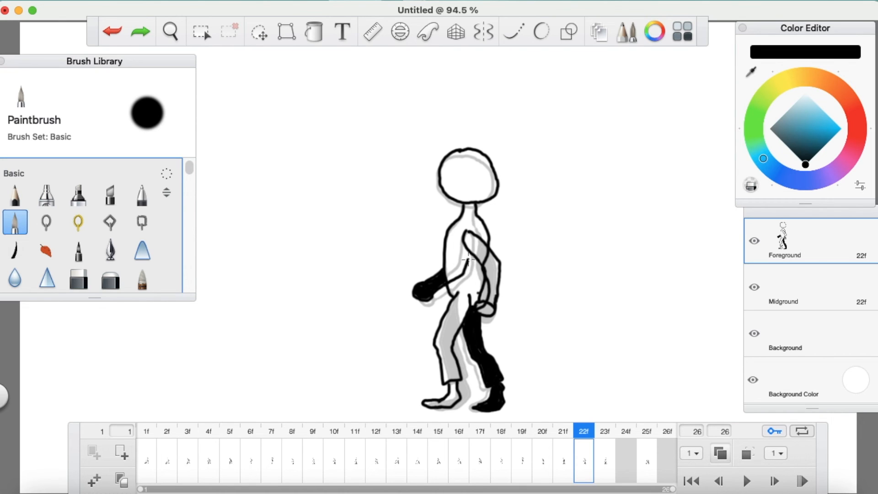
{"action": "left_click_drag", "start_coordinate": [466, 232], "coordinate": [456, 245]}
Erase the leading forearm and hand's black fill on frame 22, along with the old arm lines overlapping the torso
{"action": "left_click", "coordinate": [79, 277]}
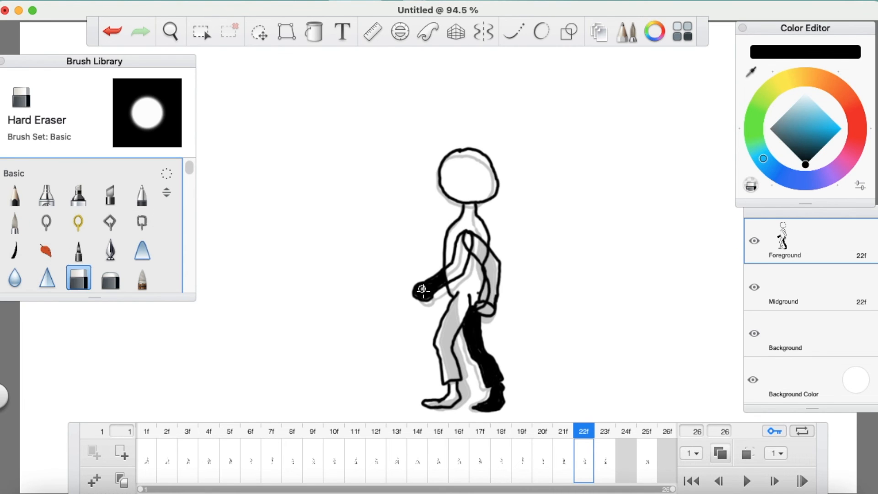
{"action": "mouse_move", "coordinate": [418, 294]}
{"action": "left_mouse_down"}
{"action": "mouse_move", "coordinate": [443, 277]}
{"action": "mouse_move", "coordinate": [431, 285]}
{"action": "left_mouse_up"}
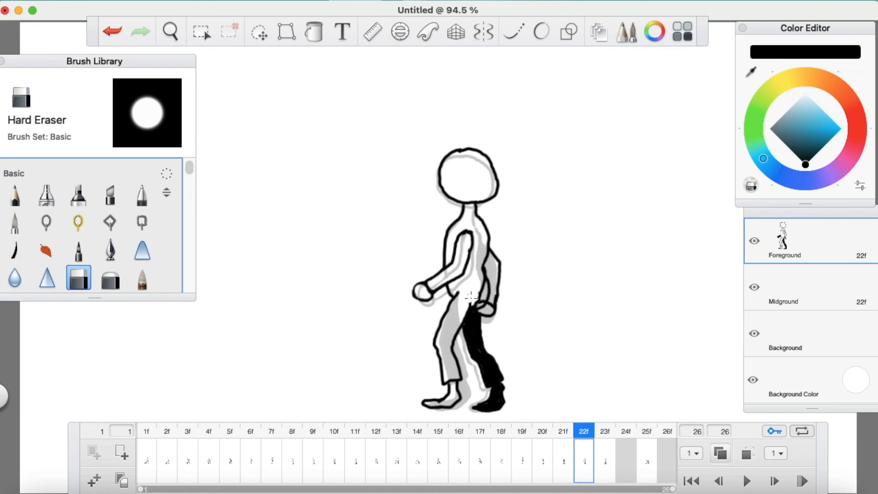
{"action": "left_click", "coordinate": [15, 222]}
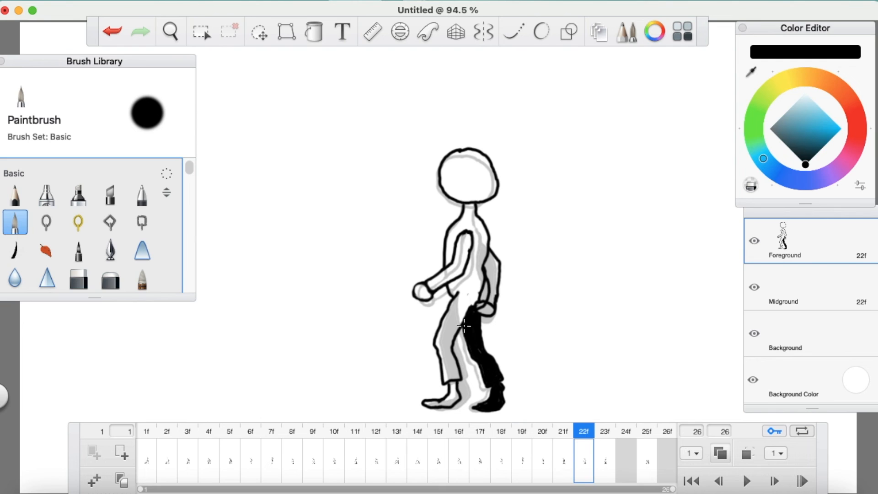
Step back through the frames to frame 16 and forward to frame 22 to compare the black limbs
{"action": "left_click", "coordinate": [564, 432]}
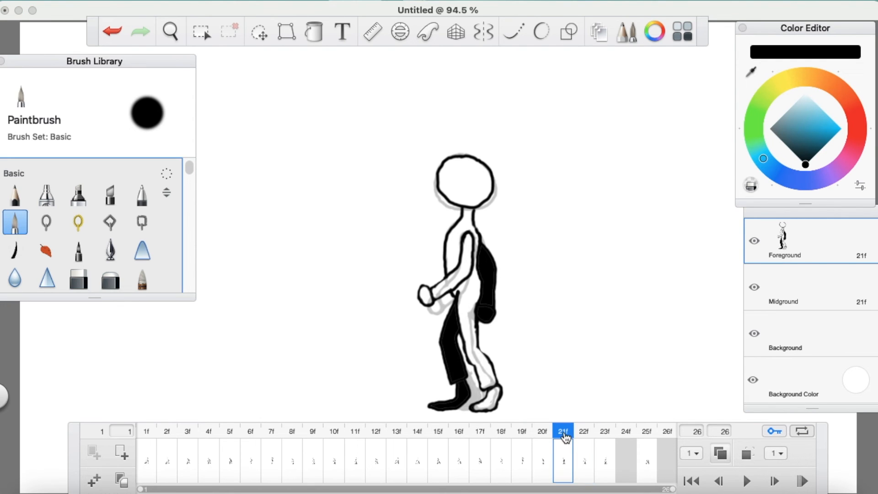
{"action": "left_click", "coordinate": [542, 433]}
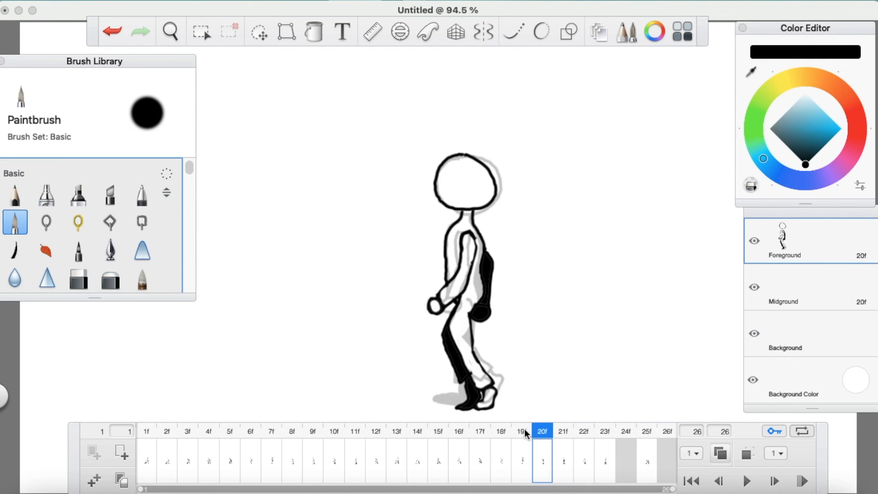
{"action": "left_click", "coordinate": [524, 434]}
{"action": "left_click", "coordinate": [501, 435]}
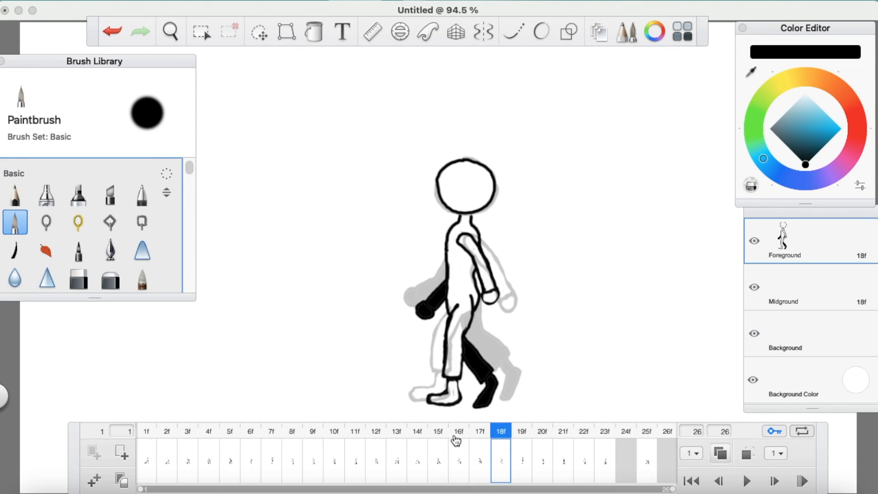
{"action": "left_click", "coordinate": [459, 436]}
{"action": "left_click", "coordinate": [480, 434]}
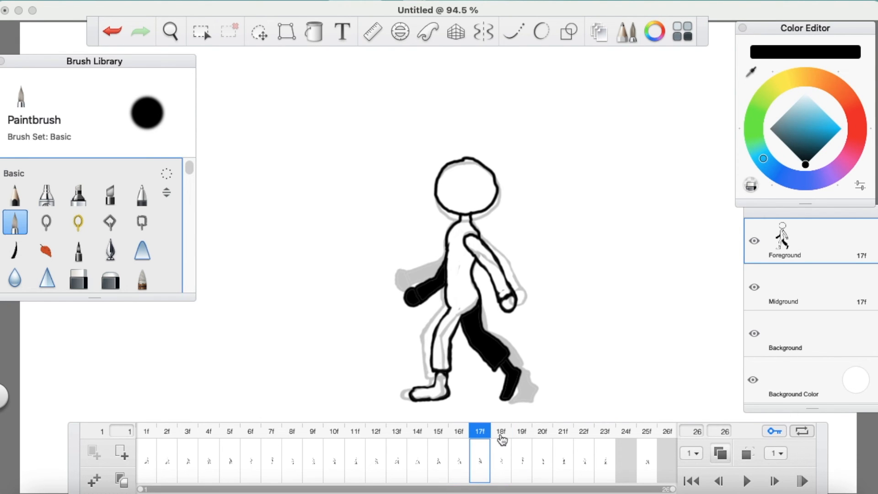
{"action": "left_click", "coordinate": [502, 437]}
{"action": "left_click", "coordinate": [522, 436]}
{"action": "left_click", "coordinate": [542, 437]}
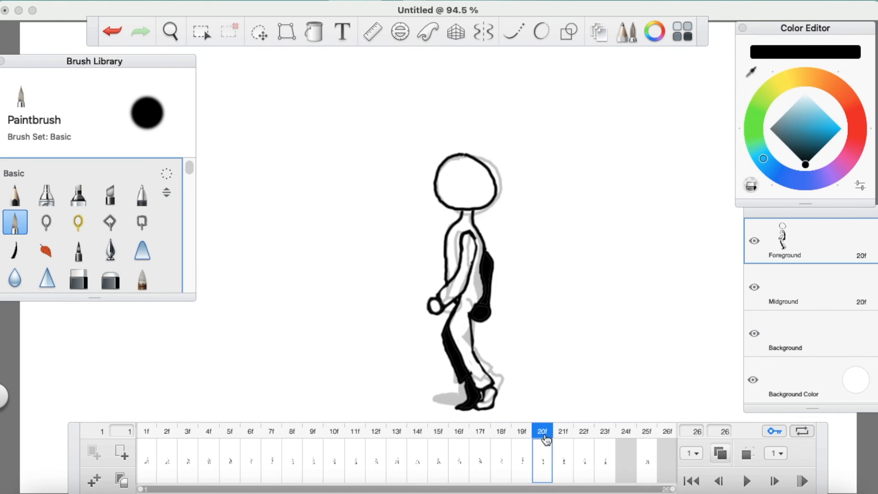
{"action": "left_click", "coordinate": [563, 435]}
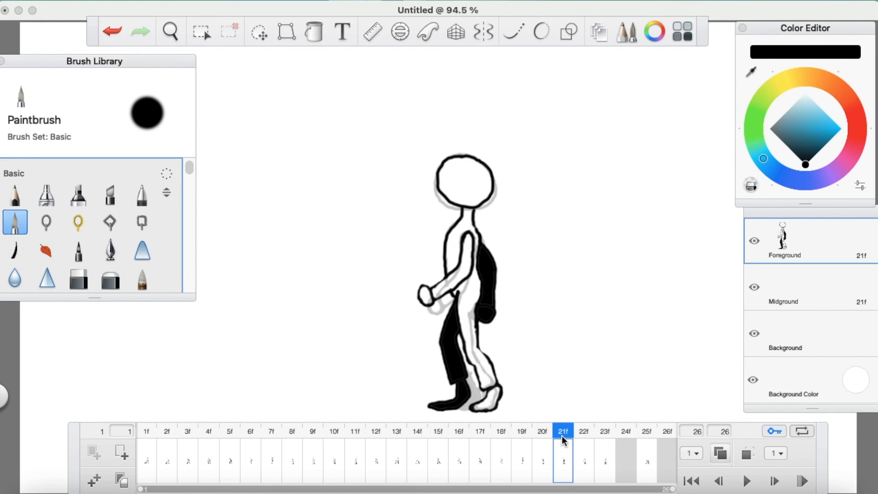
{"action": "left_click", "coordinate": [585, 441]}
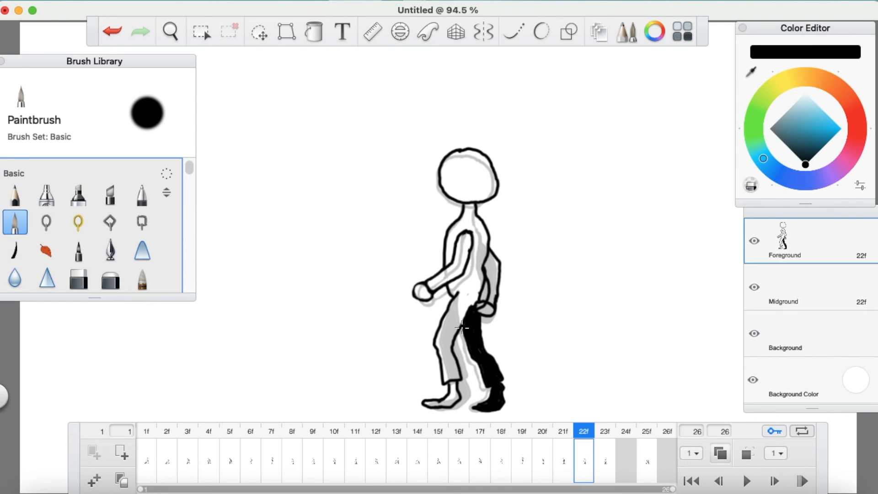
Draw the trailing leg's front line up to the hip on frame 22 and erase the black fill from that leg and foot
{"action": "left_click_drag", "start_coordinate": [462, 326], "coordinate": [454, 295]}
{"action": "left_click", "coordinate": [78, 277]}
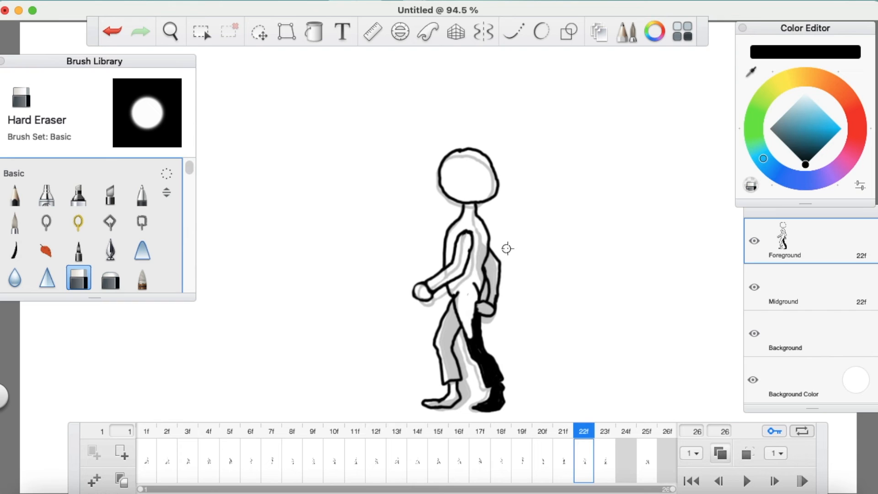
{"action": "key", "text": "super+z"}
{"action": "left_click_drag", "start_coordinate": [474, 295], "coordinate": [475, 300]}
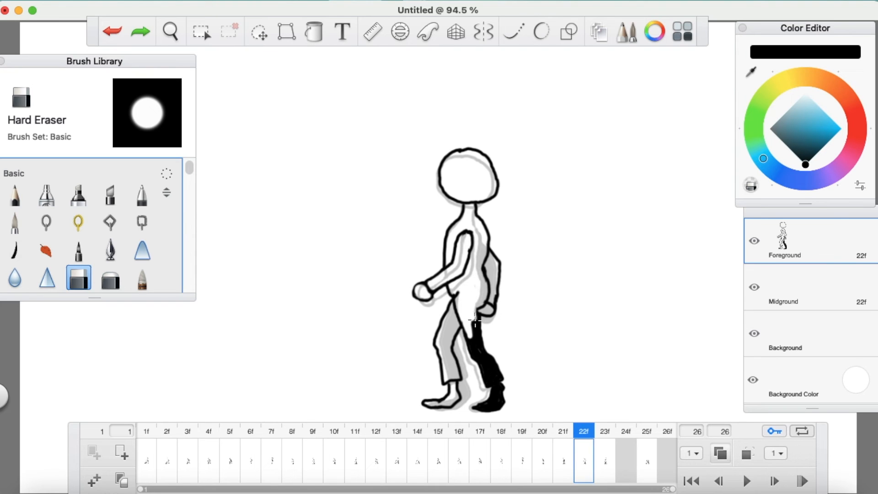
{"action": "mouse_move", "coordinate": [476, 318]}
{"action": "left_mouse_down"}
{"action": "mouse_move", "coordinate": [473, 350]}
{"action": "mouse_move", "coordinate": [484, 363]}
{"action": "mouse_move", "coordinate": [478, 344]}
{"action": "mouse_move", "coordinate": [495, 375]}
{"action": "mouse_move", "coordinate": [484, 372]}
{"action": "mouse_move", "coordinate": [488, 381]}
{"action": "mouse_move", "coordinate": [484, 355]}
{"action": "left_mouse_up"}
{"action": "mouse_move", "coordinate": [497, 405]}
{"action": "left_mouse_down"}
{"action": "mouse_move", "coordinate": [481, 407]}
{"action": "mouse_move", "coordinate": [493, 407]}
{"action": "mouse_move", "coordinate": [497, 387]}
{"action": "left_mouse_up"}
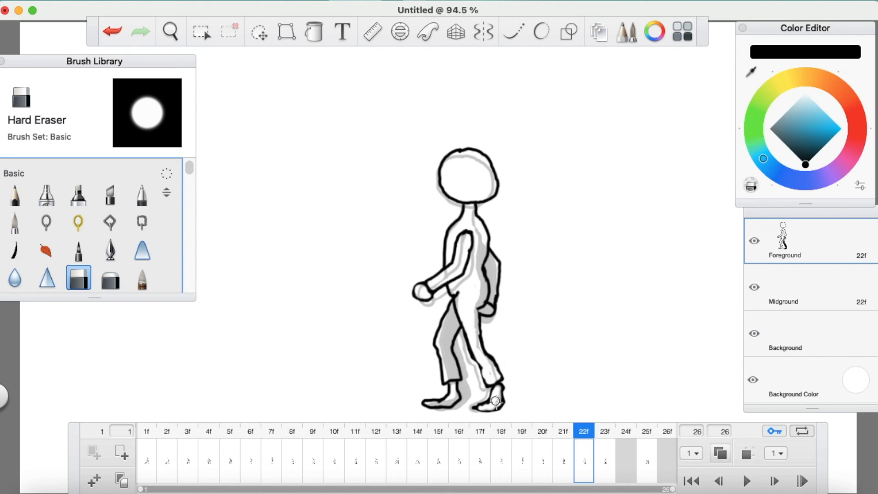
Fill the leading leg and foot and the trailing arm and hand on frame 22 black
{"action": "left_click", "coordinate": [314, 31]}
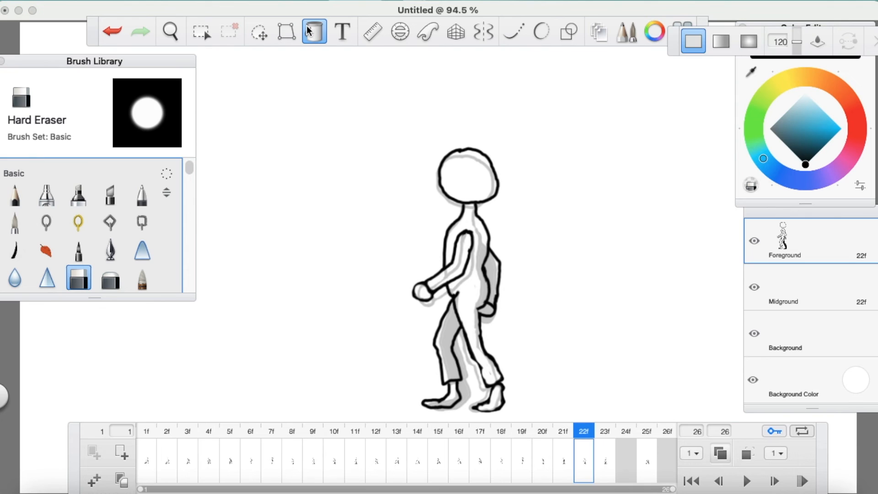
{"action": "left_click", "coordinate": [454, 347]}
{"action": "left_click", "coordinate": [455, 398]}
{"action": "left_click", "coordinate": [488, 310]}
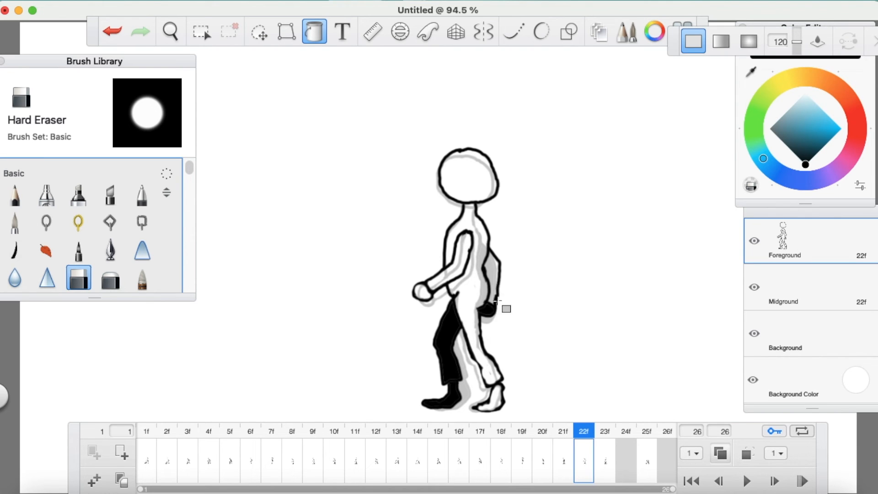
{"action": "left_click", "coordinate": [497, 288]}
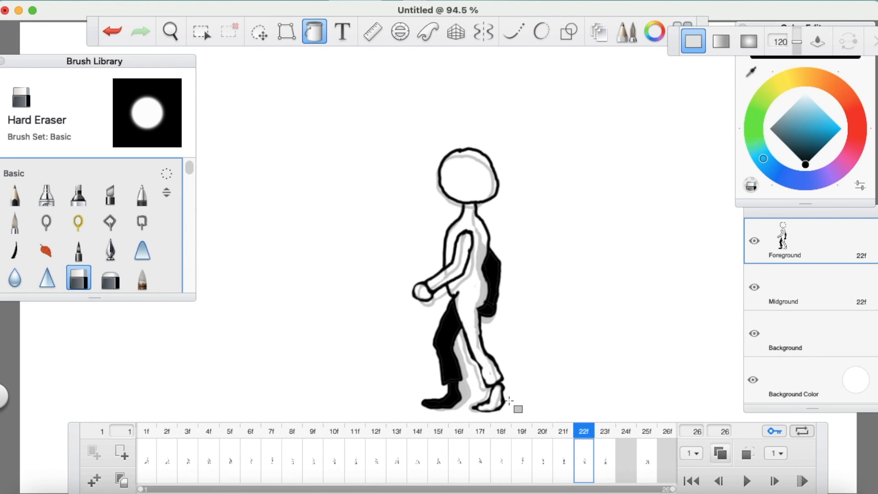
Play the walk cycle and check the black limbs on frames 18 to 25, ending on frame 23
{"action": "left_click", "coordinate": [747, 481]}
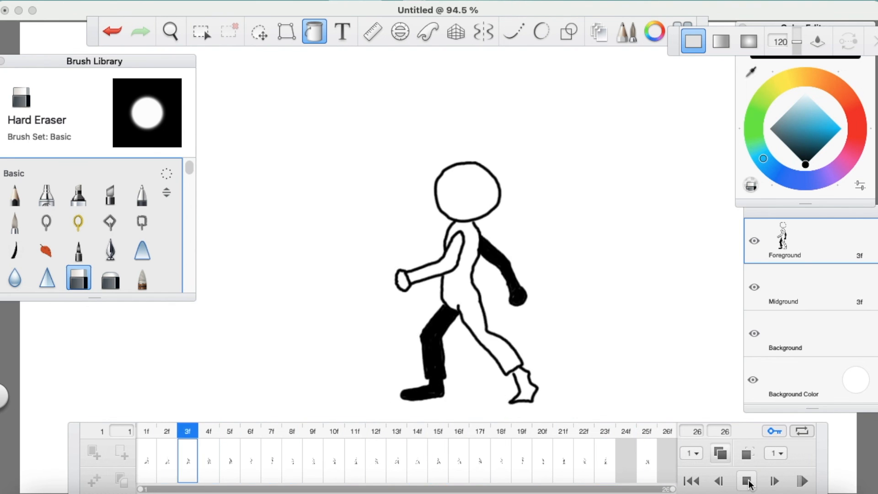
{"action": "left_click", "coordinate": [747, 480]}
{"action": "left_click", "coordinate": [603, 433]}
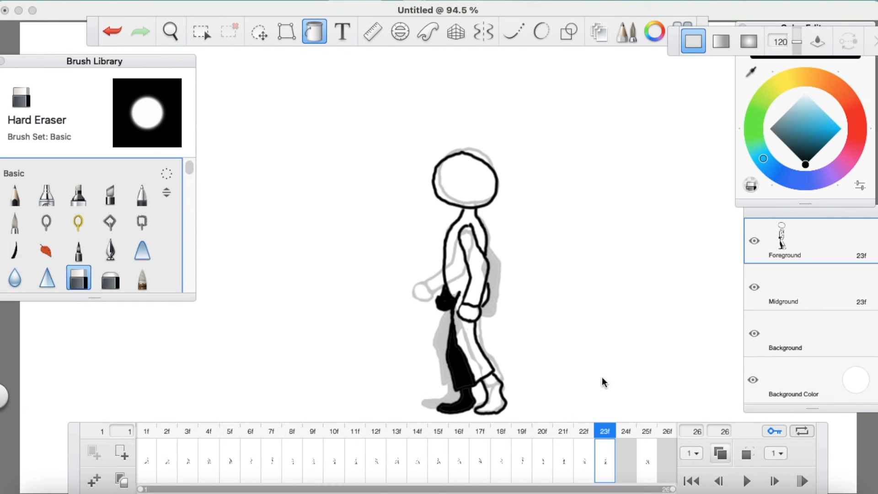
{"action": "left_click", "coordinate": [502, 432]}
{"action": "left_click", "coordinate": [524, 439]}
{"action": "left_click", "coordinate": [543, 440]}
{"action": "left_click", "coordinate": [568, 441]}
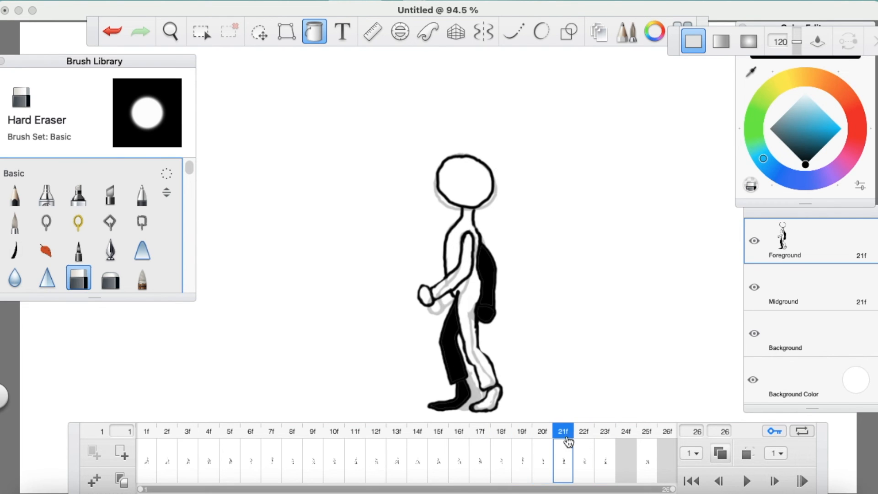
{"action": "left_click", "coordinate": [583, 438]}
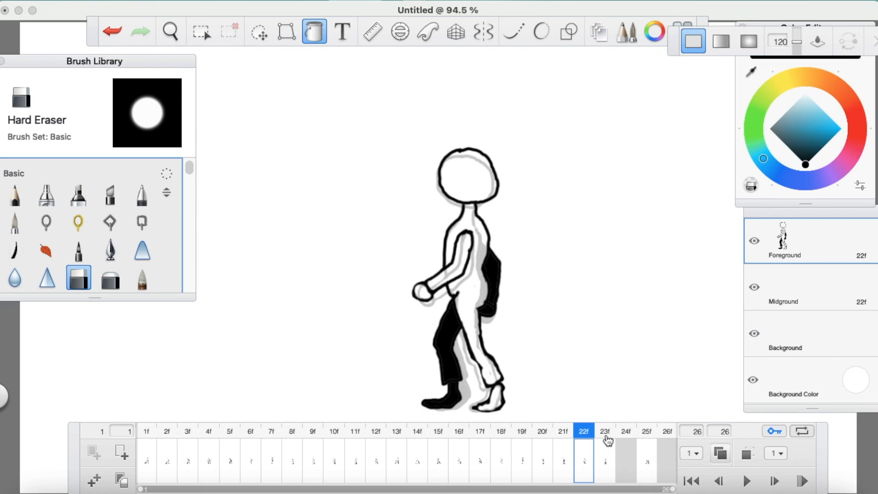
{"action": "left_click", "coordinate": [606, 439]}
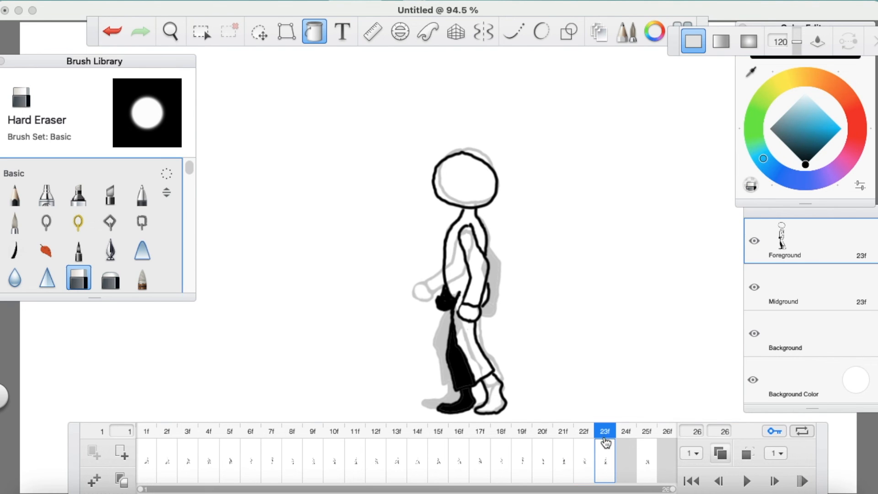
{"action": "left_click", "coordinate": [645, 432]}
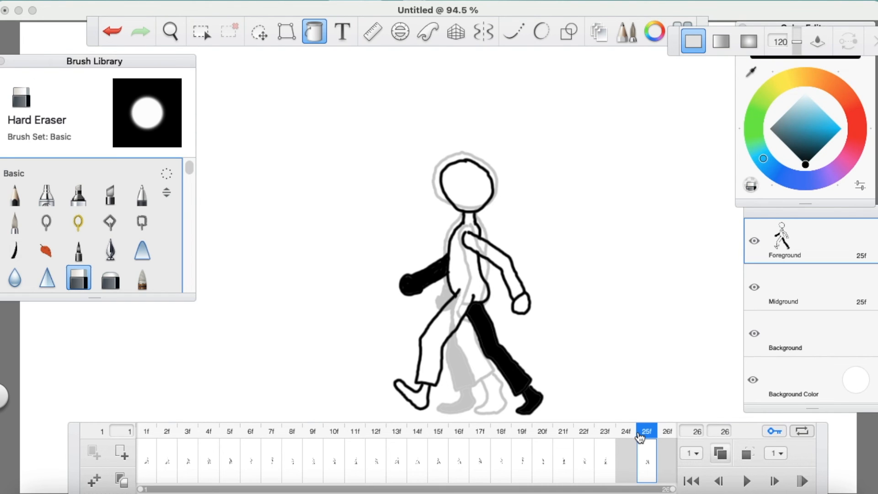
{"action": "left_click", "coordinate": [602, 432]}
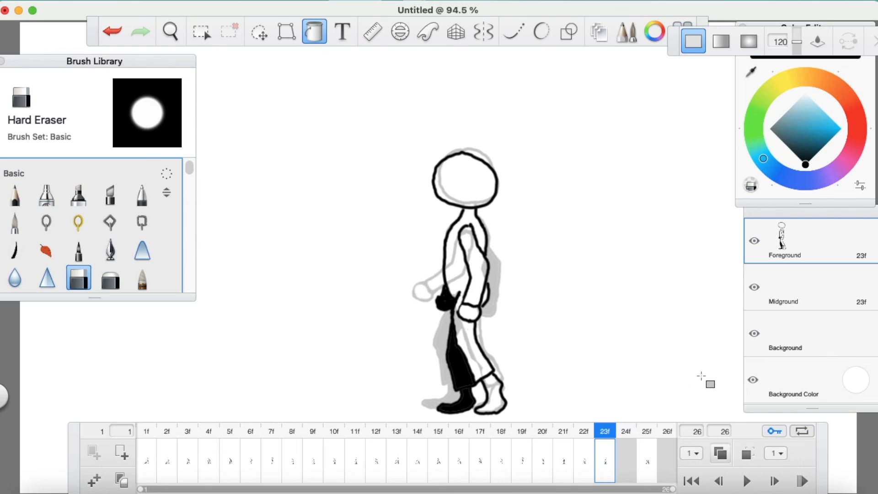
On frame 25, draw the trailing leg's front line up to the hip and erase the black fill from that leg and foot
{"action": "left_click", "coordinate": [647, 432]}
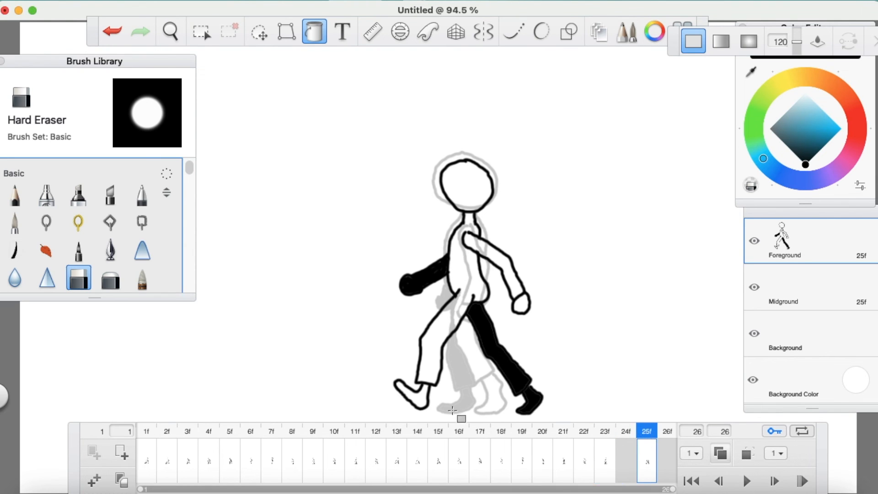
{"action": "left_click", "coordinate": [148, 434]}
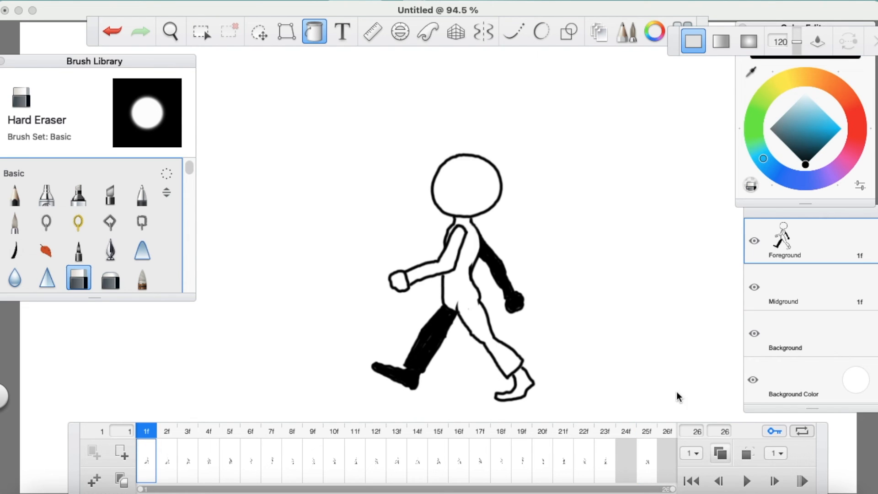
{"action": "left_click", "coordinate": [647, 432]}
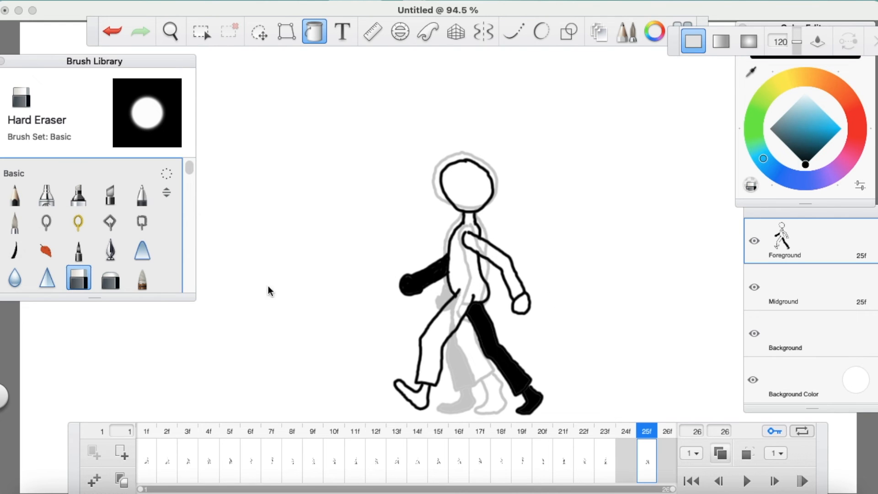
{"action": "left_click", "coordinate": [15, 222]}
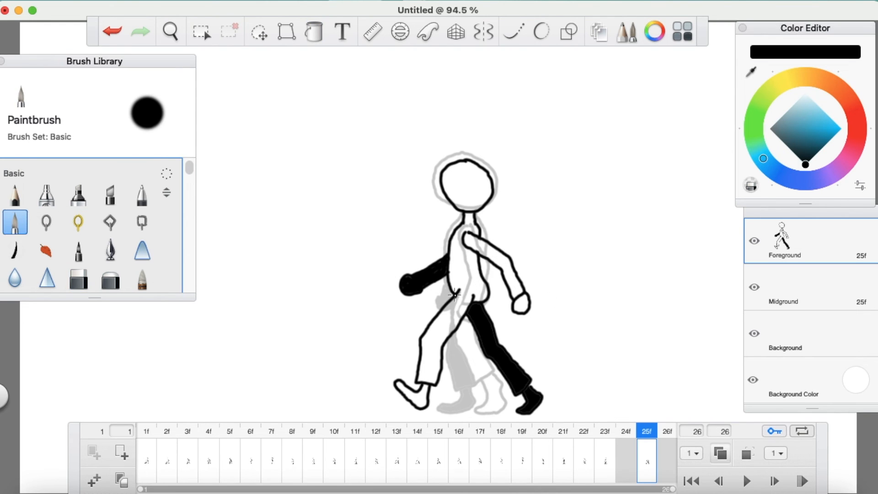
{"action": "left_click", "coordinate": [78, 278]}
{"action": "mouse_move", "coordinate": [474, 304]}
{"action": "left_mouse_down"}
{"action": "mouse_move", "coordinate": [479, 323]}
{"action": "mouse_move", "coordinate": [468, 304]}
{"action": "mouse_move", "coordinate": [488, 331]}
{"action": "mouse_move", "coordinate": [479, 307]}
{"action": "mouse_move", "coordinate": [491, 350]}
{"action": "mouse_move", "coordinate": [478, 324]}
{"action": "left_mouse_up"}
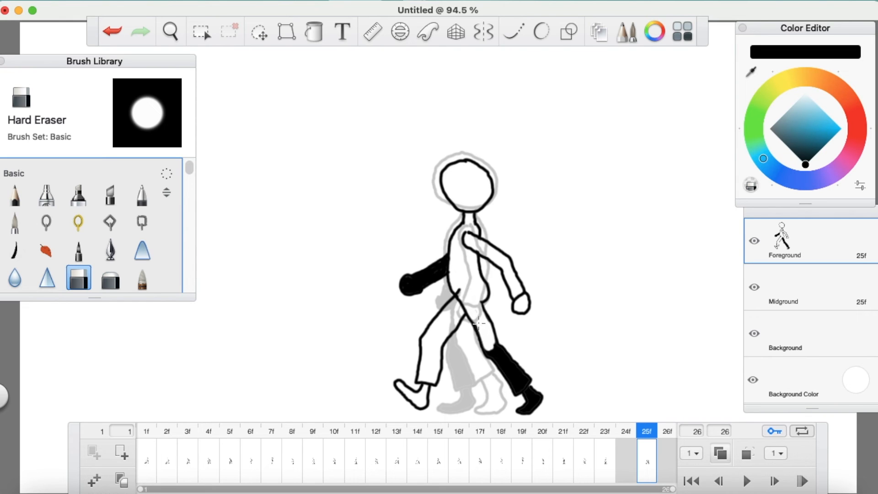
{"action": "mouse_move", "coordinate": [500, 358]}
{"action": "left_mouse_down"}
{"action": "mouse_move", "coordinate": [518, 390]}
{"action": "mouse_move", "coordinate": [525, 381]}
{"action": "mouse_move", "coordinate": [499, 349]}
{"action": "mouse_move", "coordinate": [511, 365]}
{"action": "left_mouse_up"}
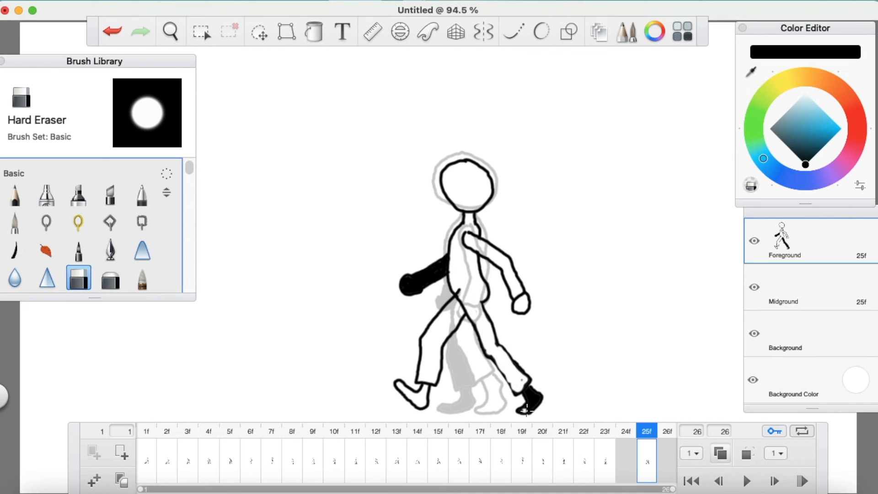
{"action": "left_click_drag", "start_coordinate": [526, 409], "coordinate": [531, 396]}
Extend the leading arm up to the shoulder on frame 25, erasing its black fill and the trailing arm's overlapping shoulder line
{"action": "left_click", "coordinate": [15, 222]}
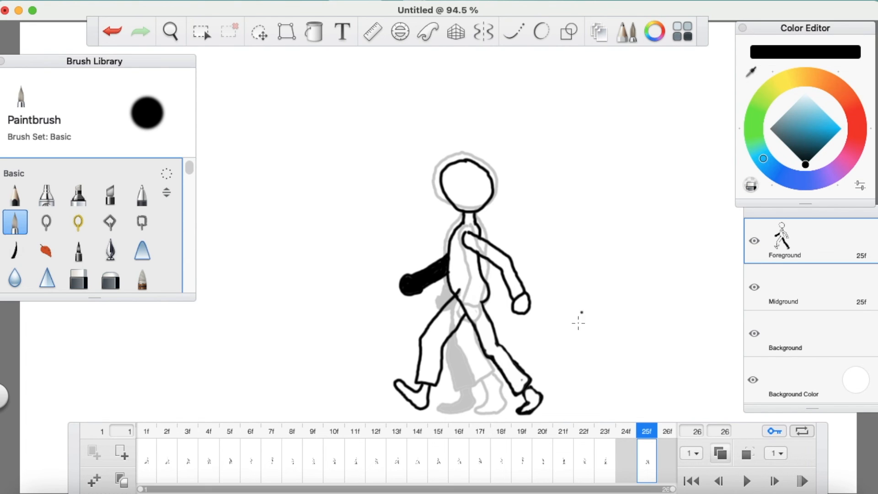
{"action": "left_click", "coordinate": [79, 278]}
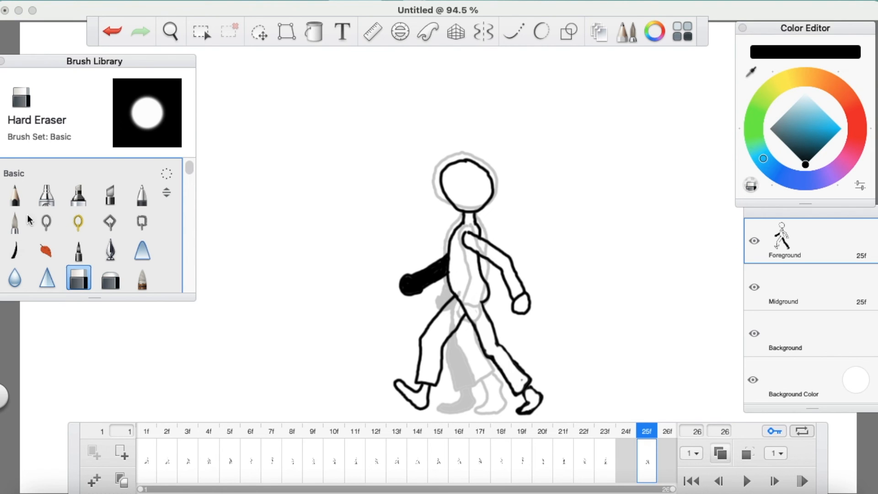
{"action": "left_click", "coordinate": [15, 222]}
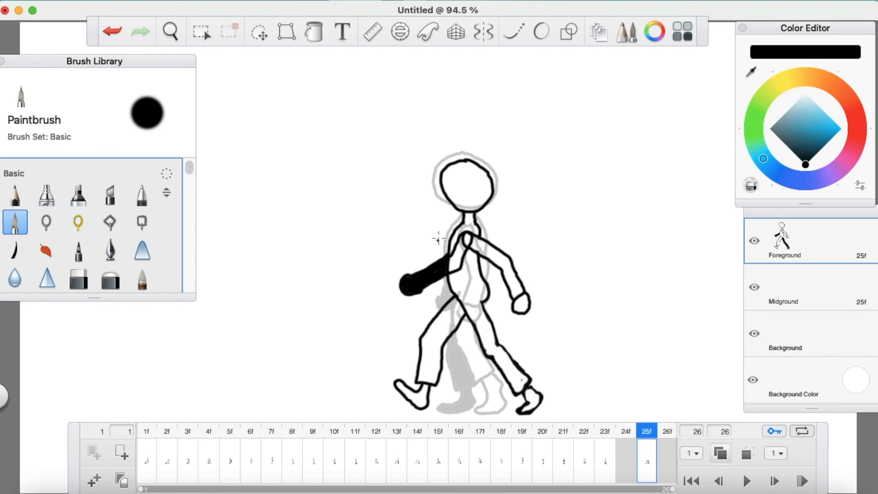
{"action": "left_click", "coordinate": [79, 277]}
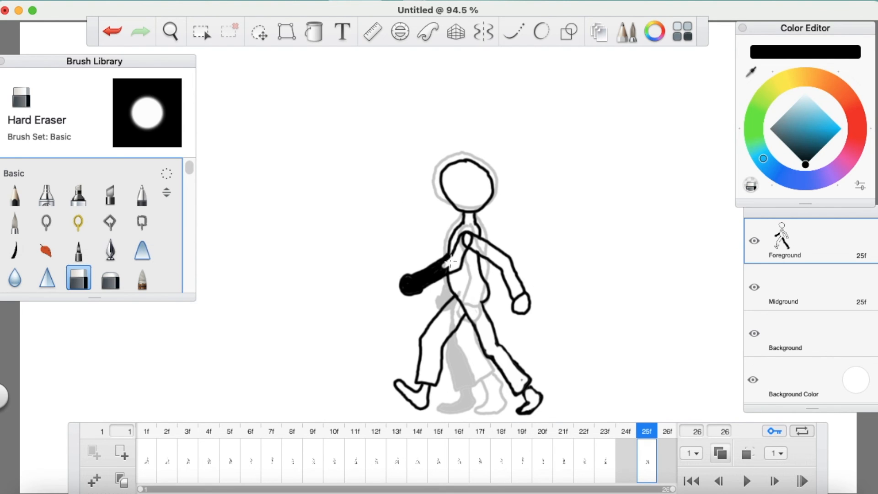
{"action": "left_click_drag", "start_coordinate": [442, 267], "coordinate": [409, 287]}
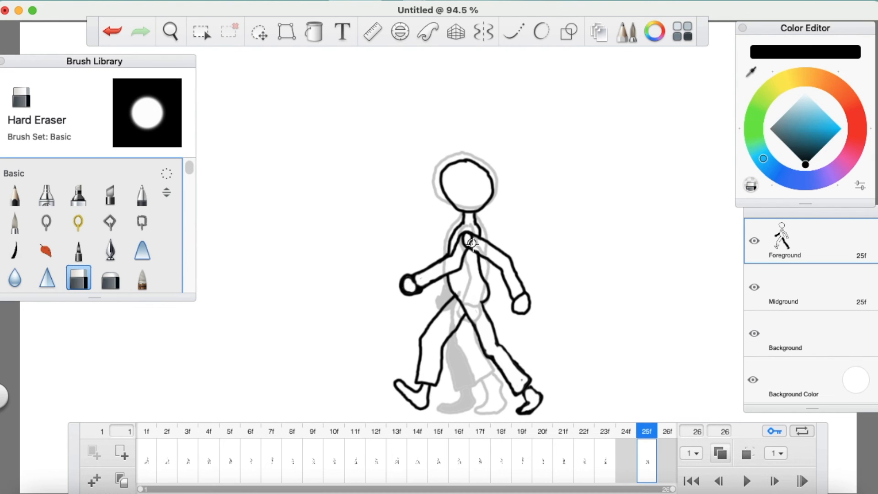
{"action": "left_click_drag", "start_coordinate": [464, 237], "coordinate": [475, 237]}
Fill the trailing arm and hand and the leading leg and foot on frame 25 black
{"action": "left_click", "coordinate": [26, 217]}
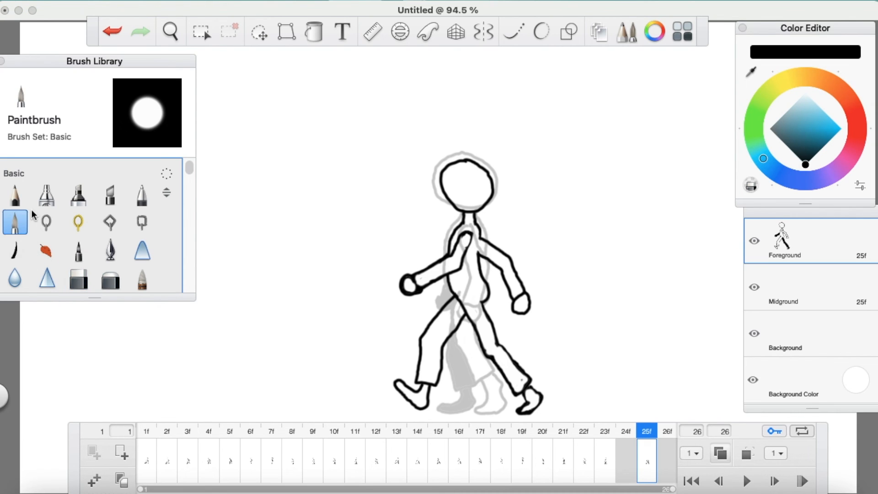
{"action": "left_click", "coordinate": [314, 32]}
{"action": "left_click", "coordinate": [522, 305]}
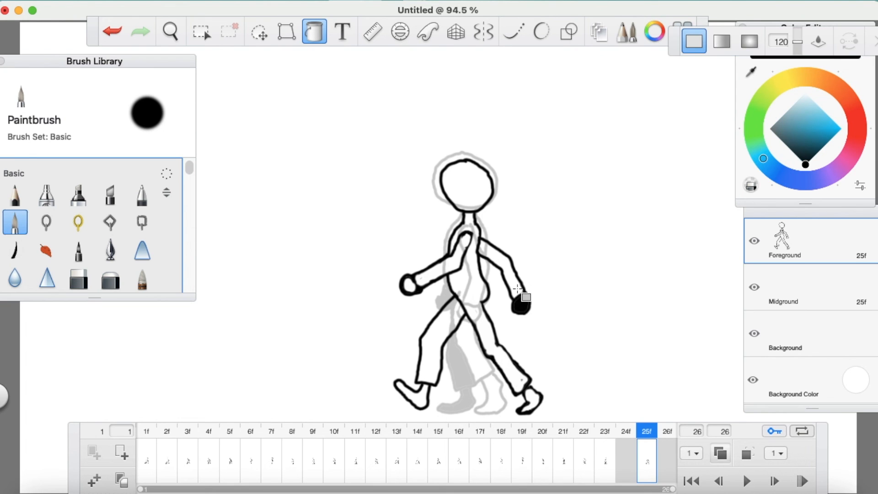
{"action": "left_click", "coordinate": [505, 272]}
{"action": "left_click", "coordinate": [441, 340]}
{"action": "left_click", "coordinate": [424, 398]}
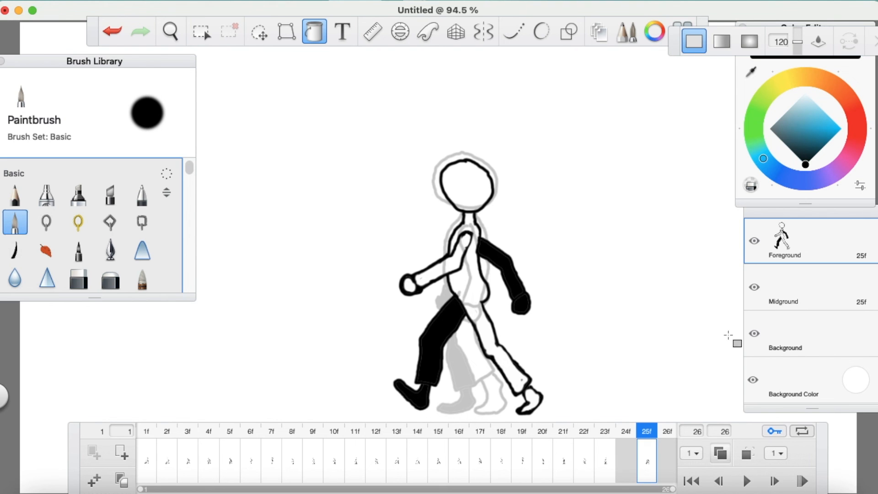
Play the walk cycle and compare the black limbs on frames 22 and 23
{"action": "left_click", "coordinate": [747, 482]}
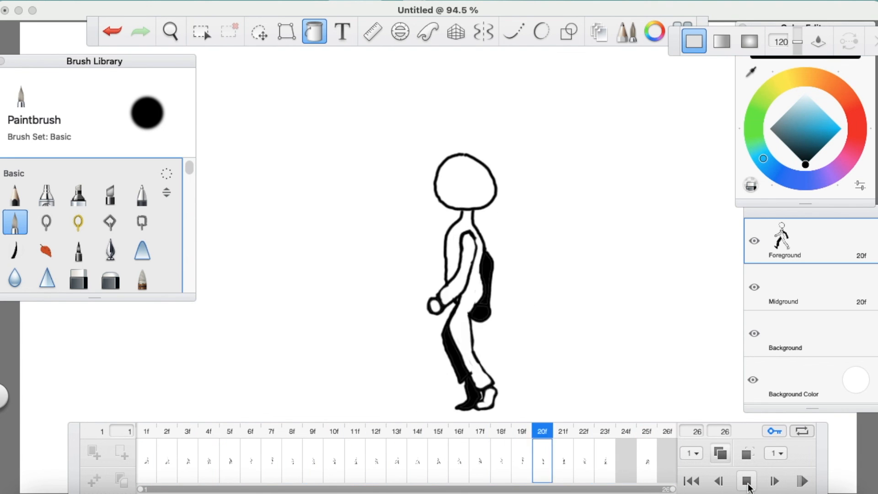
{"action": "left_click", "coordinate": [746, 481]}
{"action": "left_click", "coordinate": [584, 433]}
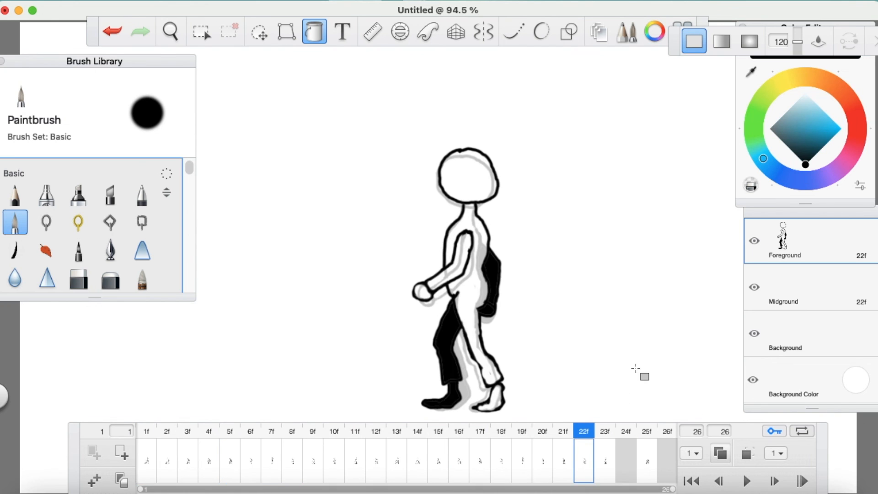
{"action": "left_click", "coordinate": [605, 432]}
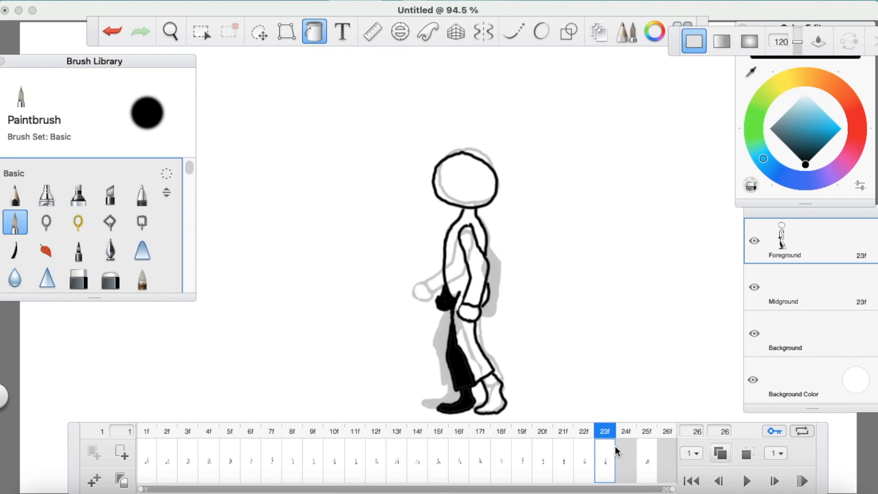
{"action": "left_click", "coordinate": [584, 438]}
{"action": "left_click", "coordinate": [601, 438]}
Add a blank drawing at frame 24 and show the onion skins of both the previous and next frames
{"action": "left_click", "coordinate": [629, 433]}
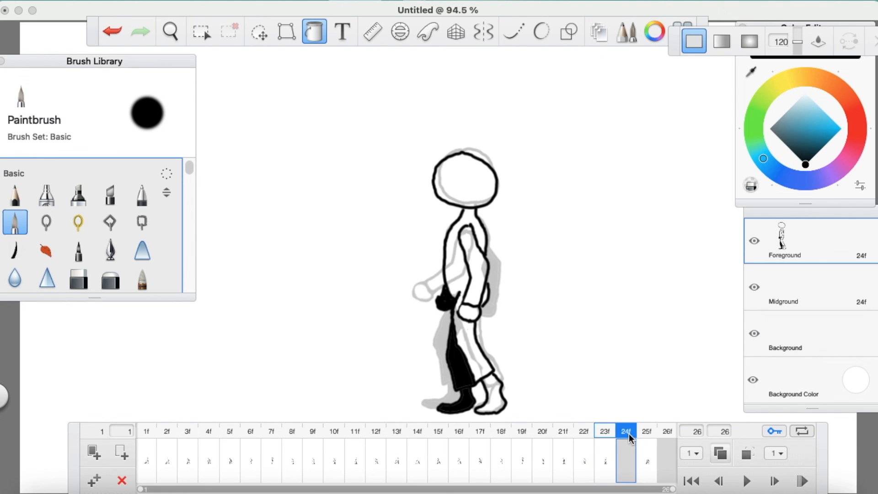
{"action": "left_click", "coordinate": [98, 458]}
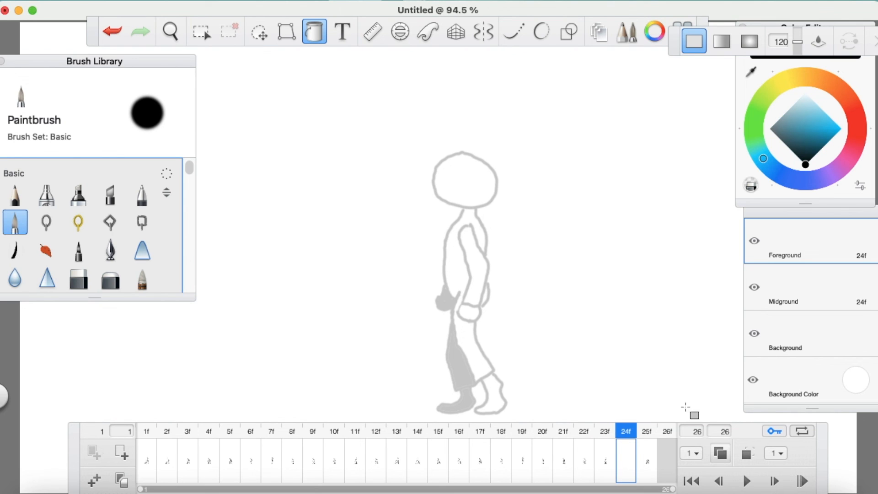
{"action": "left_click", "coordinate": [747, 454]}
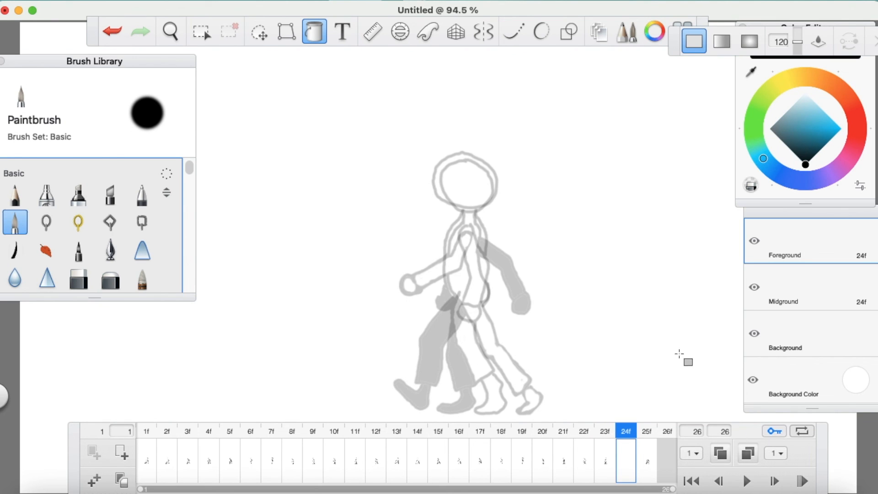
{"action": "left_click", "coordinate": [718, 454]}
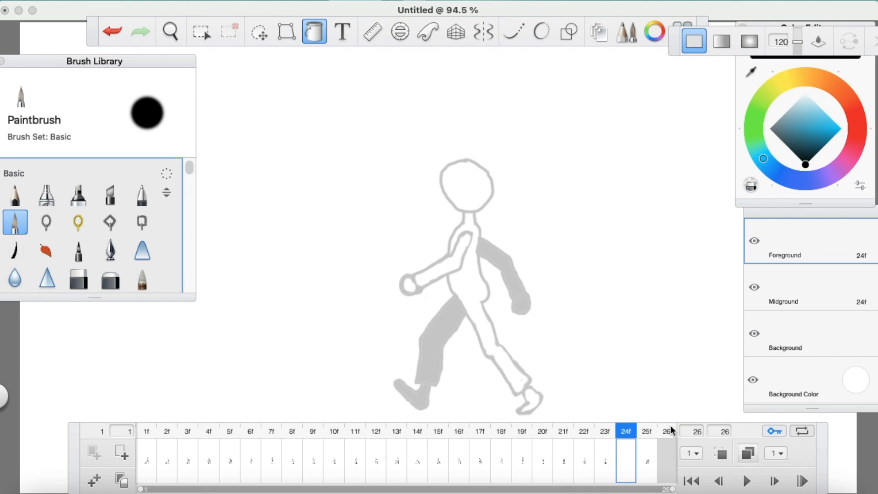
{"action": "left_click", "coordinate": [24, 224]}
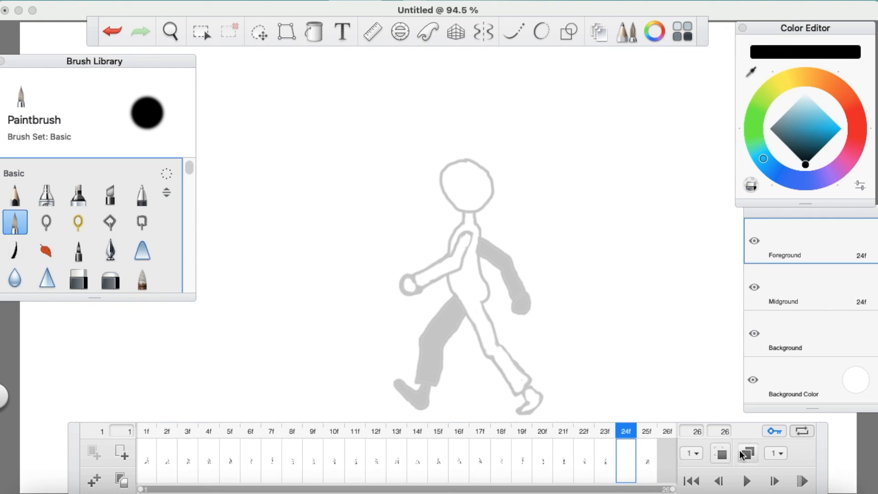
{"action": "left_click", "coordinate": [721, 454]}
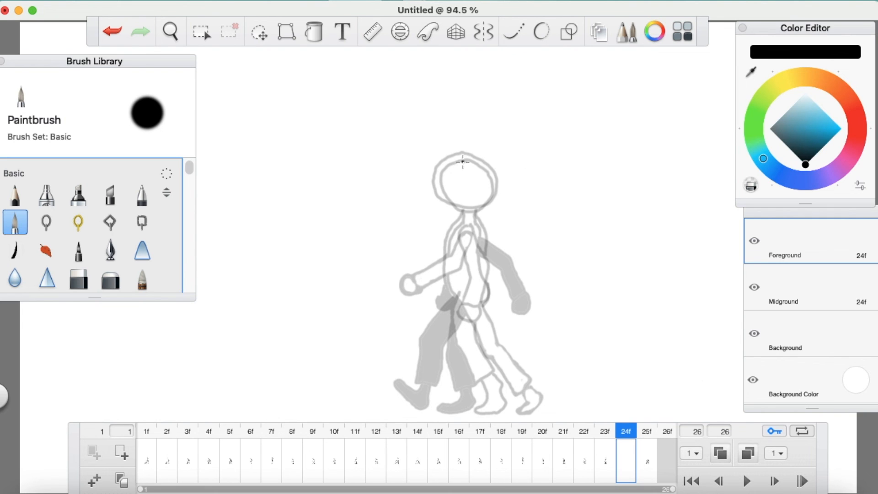
Outline the head on frame 24, using the onion-skinned heads of frames 23 and 25 as guides
{"action": "mouse_move", "coordinate": [461, 158]}
{"action": "left_mouse_down"}
{"action": "mouse_move", "coordinate": [442, 170]}
{"action": "mouse_move", "coordinate": [440, 195]}
{"action": "mouse_move", "coordinate": [477, 207]}
{"action": "mouse_move", "coordinate": [490, 179]}
{"action": "mouse_move", "coordinate": [473, 161]}
{"action": "left_mouse_up"}
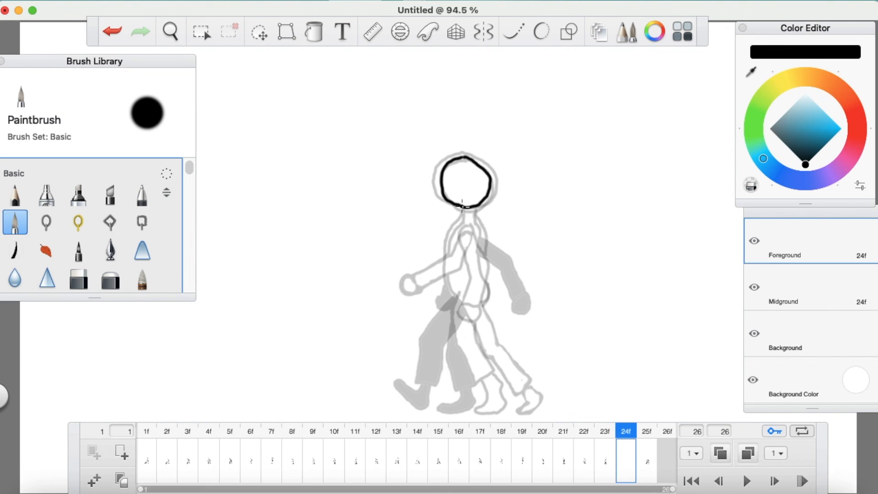
{"action": "left_click", "coordinate": [746, 453]}
{"action": "left_click", "coordinate": [747, 453]}
{"action": "left_click", "coordinate": [747, 454]}
{"action": "left_click", "coordinate": [747, 453]}
Draw the torso's front line and the leading arm with its hand on frame 24
{"action": "left_click_drag", "start_coordinate": [457, 225], "coordinate": [449, 240]}
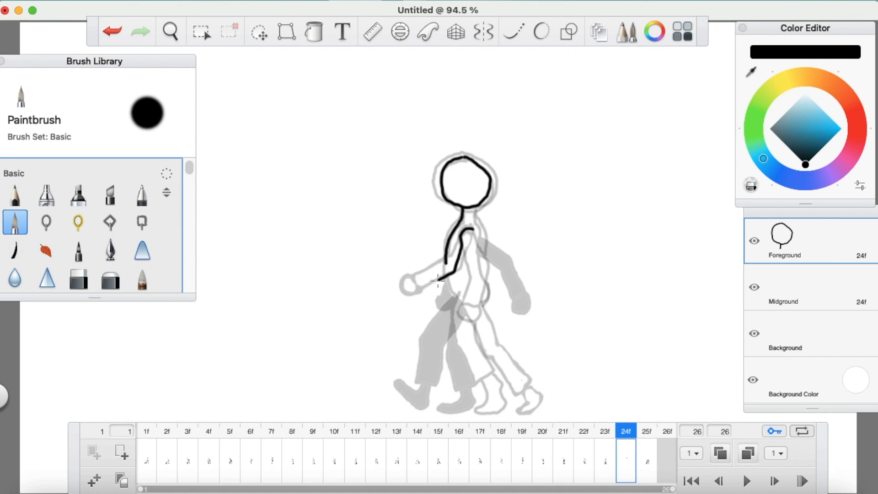
{"action": "mouse_move", "coordinate": [433, 298]}
{"action": "left_mouse_down"}
{"action": "mouse_move", "coordinate": [473, 264]}
{"action": "mouse_move", "coordinate": [468, 229]}
{"action": "left_mouse_up"}
{"action": "mouse_move", "coordinate": [425, 286]}
{"action": "left_mouse_down"}
{"action": "mouse_move", "coordinate": [417, 304]}
{"action": "mouse_move", "coordinate": [435, 296]}
{"action": "left_mouse_up"}
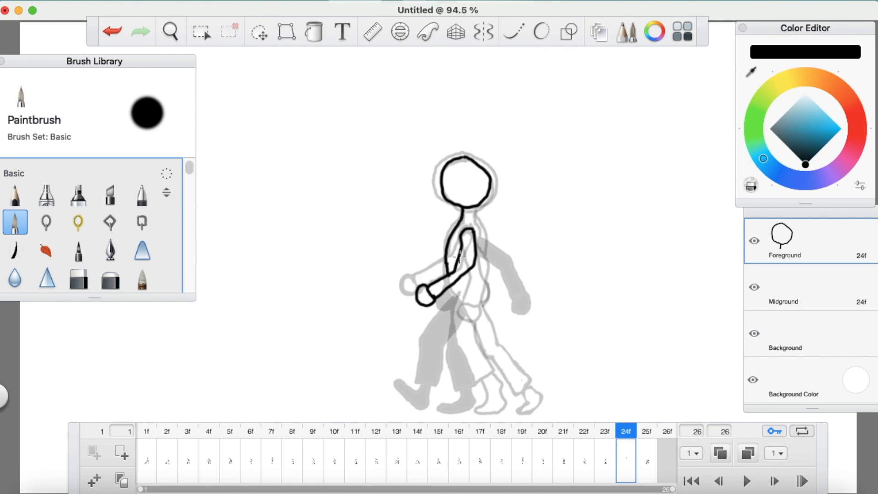
Draw the trailing leg and foot and the torso's back line up to the neck on frame 24
{"action": "left_click", "coordinate": [748, 451]}
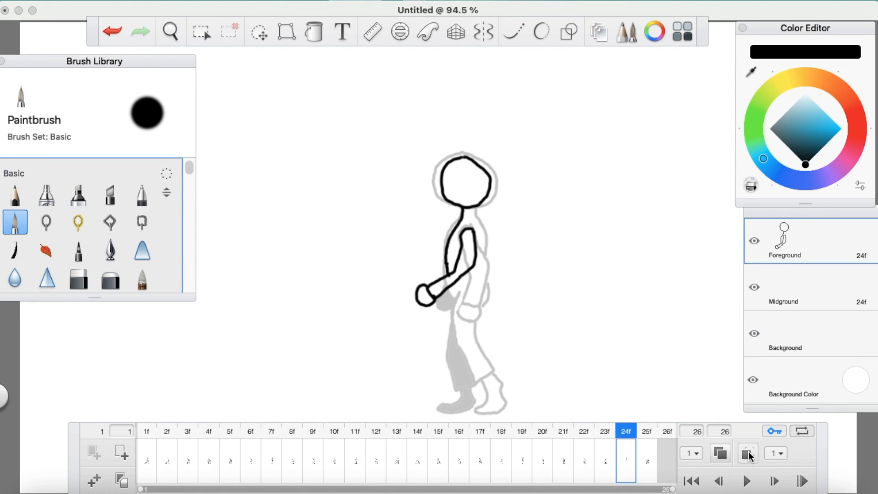
{"action": "left_click", "coordinate": [748, 453]}
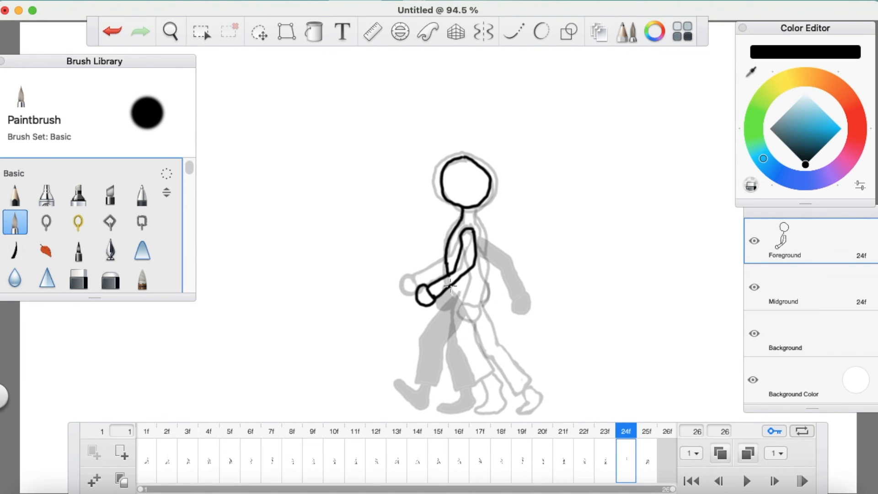
{"action": "left_click", "coordinate": [749, 454]}
{"action": "left_click", "coordinate": [748, 454]}
{"action": "left_click_drag", "start_coordinate": [465, 316], "coordinate": [469, 329]}
{"action": "mouse_move", "coordinate": [479, 360]}
{"action": "left_mouse_down"}
{"action": "mouse_move", "coordinate": [498, 390]}
{"action": "mouse_move", "coordinate": [515, 381]}
{"action": "mouse_move", "coordinate": [489, 346]}
{"action": "mouse_move", "coordinate": [483, 303]}
{"action": "left_mouse_up"}
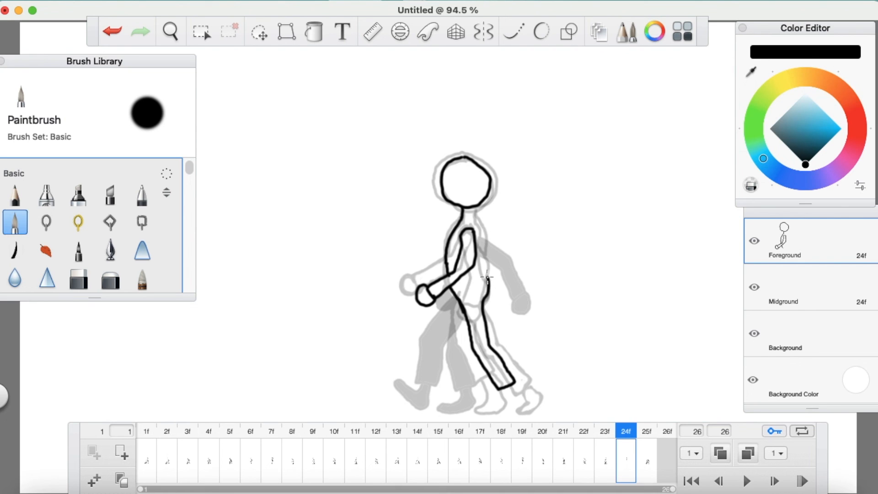
{"action": "left_click_drag", "start_coordinate": [486, 245], "coordinate": [479, 225]}
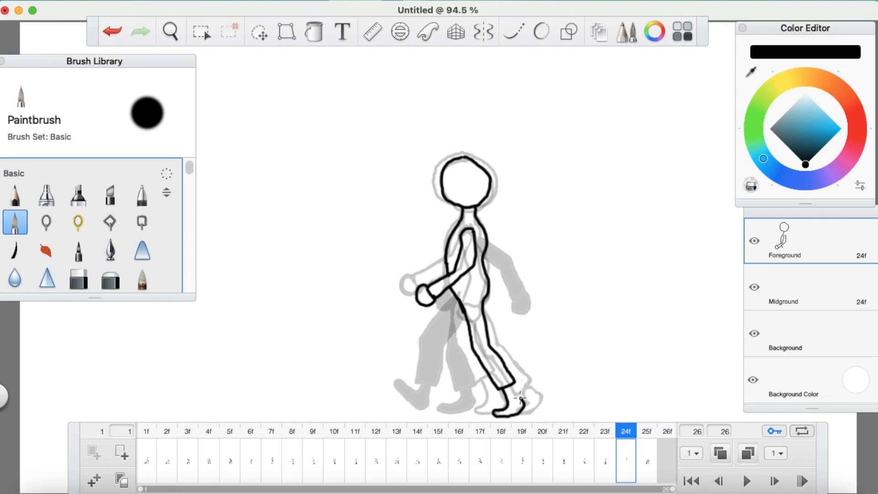
Draw the leading leg on frame 24 midway between the neighbouring poses, redrawing its foot flatter
{"action": "left_click", "coordinate": [749, 455]}
{"action": "left_click", "coordinate": [750, 458]}
{"action": "mouse_move", "coordinate": [445, 321]}
{"action": "left_mouse_down"}
{"action": "mouse_move", "coordinate": [433, 342]}
{"action": "mouse_move", "coordinate": [439, 389]}
{"action": "mouse_move", "coordinate": [463, 380]}
{"action": "mouse_move", "coordinate": [464, 317]}
{"action": "left_mouse_up"}
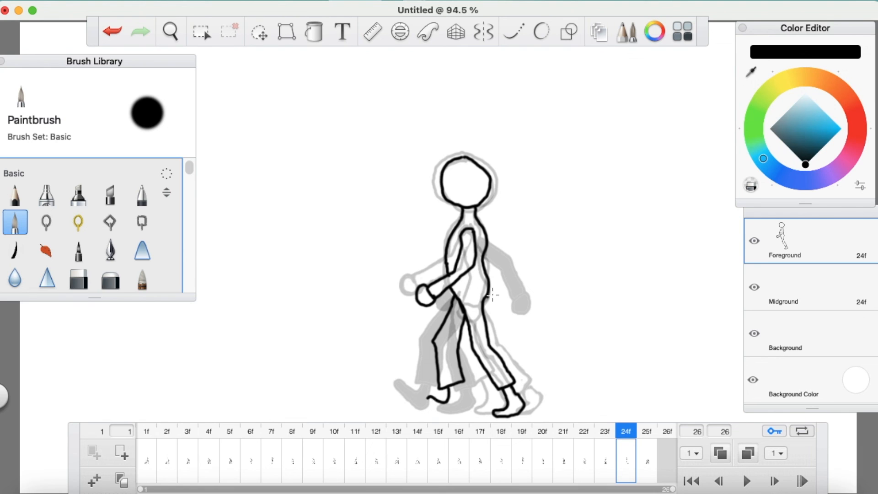
{"action": "key", "text": "super+z"}
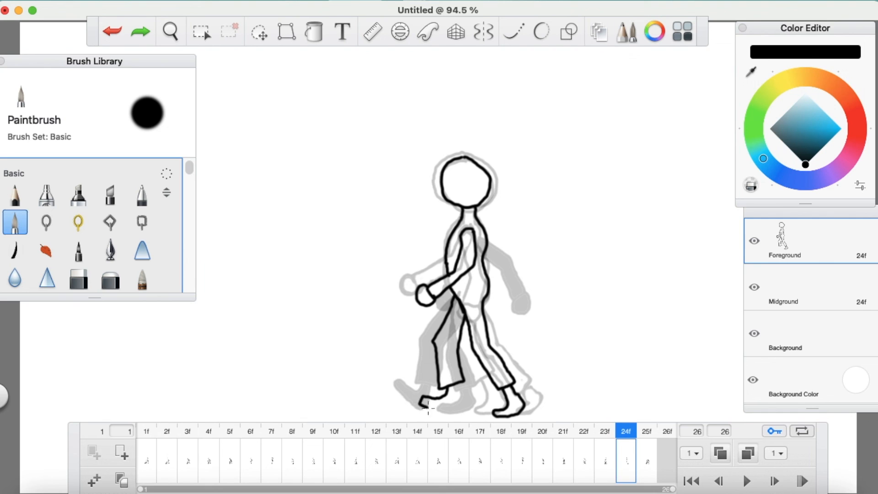
{"action": "left_click_drag", "start_coordinate": [456, 388], "coordinate": [457, 382]}
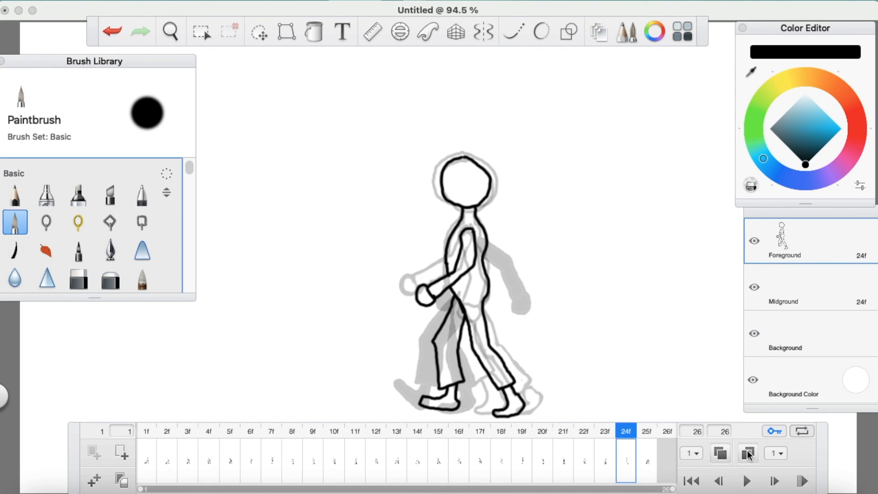
Draw the trailing arm and hand behind the torso on frame 24
{"action": "left_click", "coordinate": [747, 453]}
{"action": "left_click", "coordinate": [749, 453]}
{"action": "left_click_drag", "start_coordinate": [495, 302], "coordinate": [505, 316]}
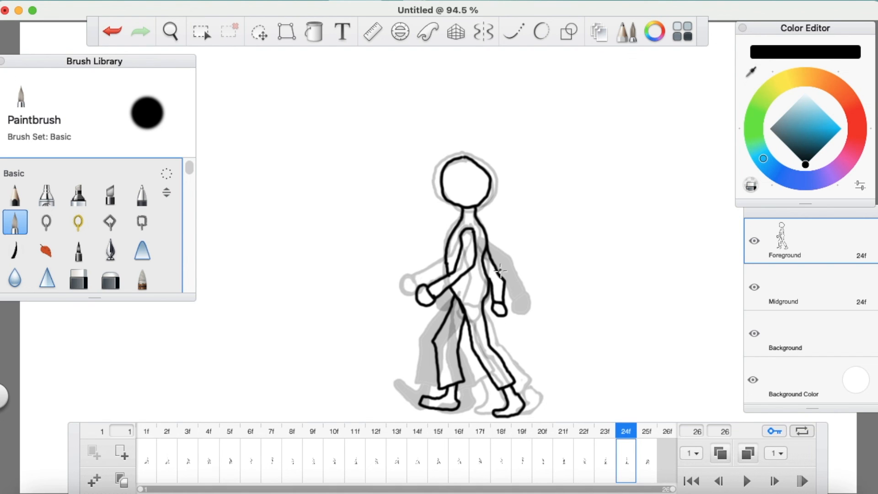
Fill the trailing arm and hand and the leading leg and foot on frame 24 black
{"action": "left_click", "coordinate": [314, 31]}
{"action": "left_click", "coordinate": [498, 287]}
{"action": "left_click", "coordinate": [502, 312]}
{"action": "left_click", "coordinate": [451, 401]}
{"action": "left_click", "coordinate": [452, 366]}
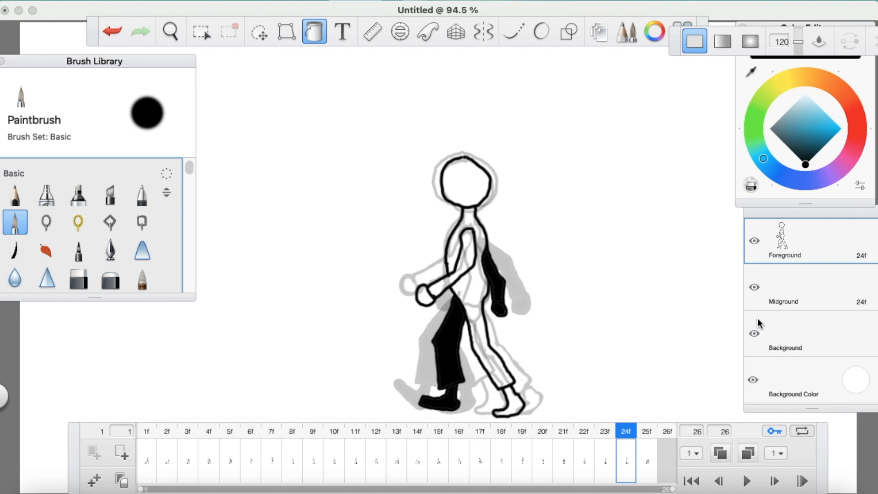
Play the walk cycle and examine frames 1 to 9 one by one for limb positions and black fills
{"action": "left_click", "coordinate": [746, 481]}
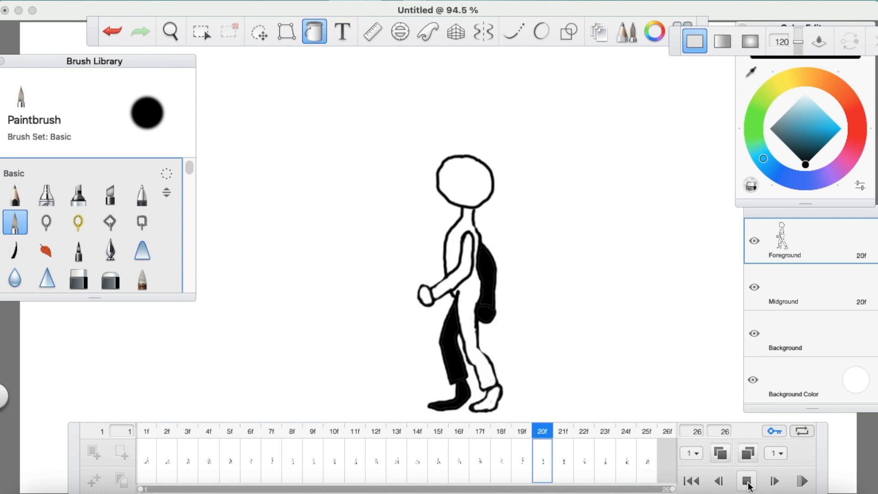
{"action": "left_click", "coordinate": [748, 482]}
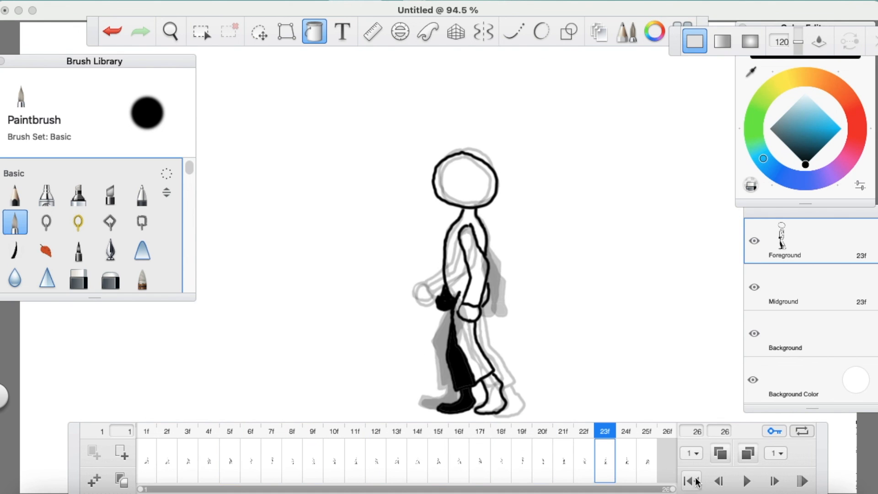
{"action": "left_click", "coordinate": [698, 482]}
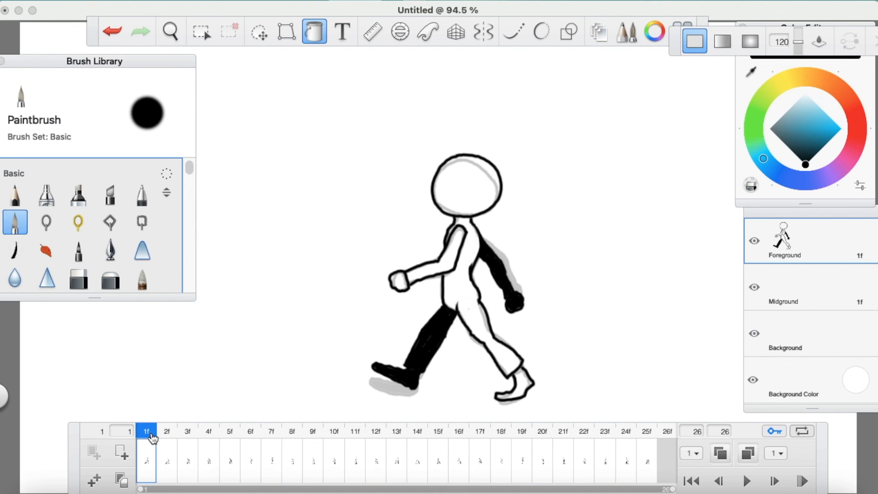
{"action": "left_click", "coordinate": [166, 438]}
{"action": "left_click", "coordinate": [189, 441]}
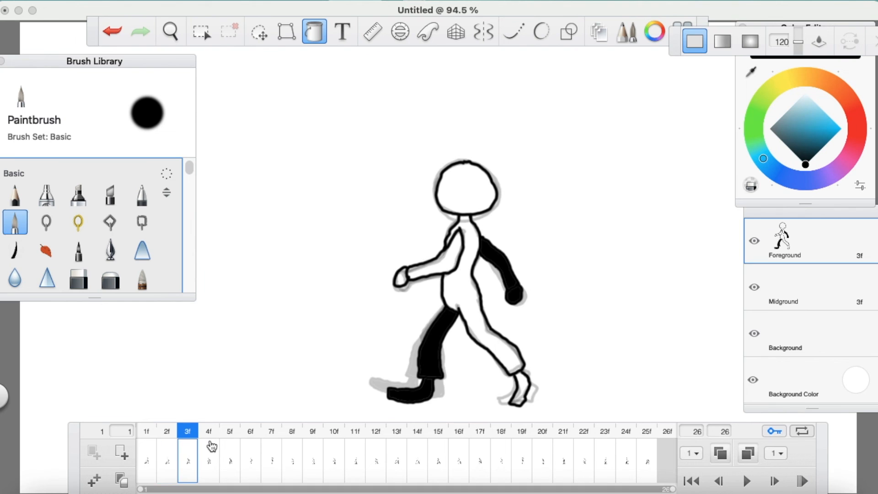
{"action": "left_click", "coordinate": [209, 439]}
{"action": "left_click", "coordinate": [230, 435]}
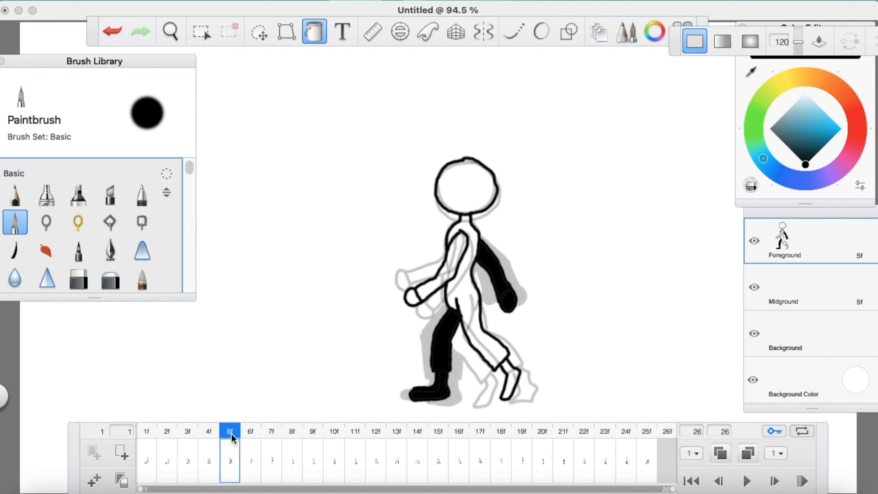
{"action": "left_click", "coordinate": [251, 441]}
{"action": "left_click", "coordinate": [274, 443]}
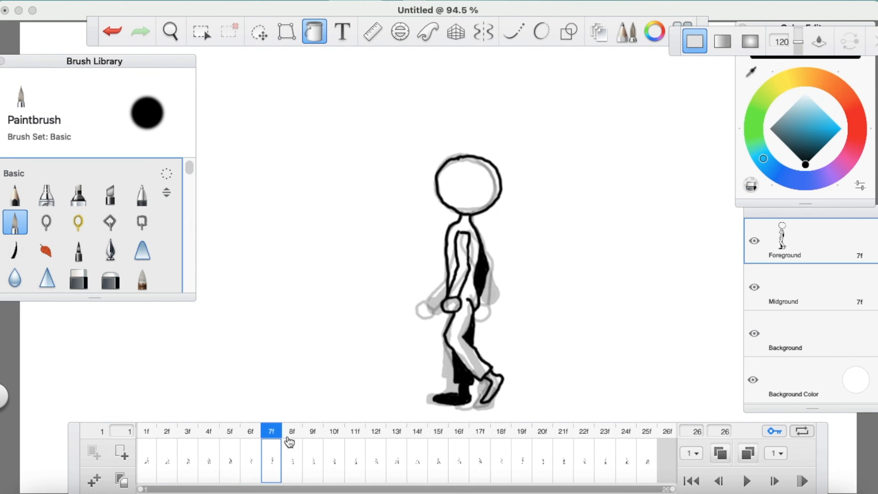
{"action": "left_click", "coordinate": [298, 440]}
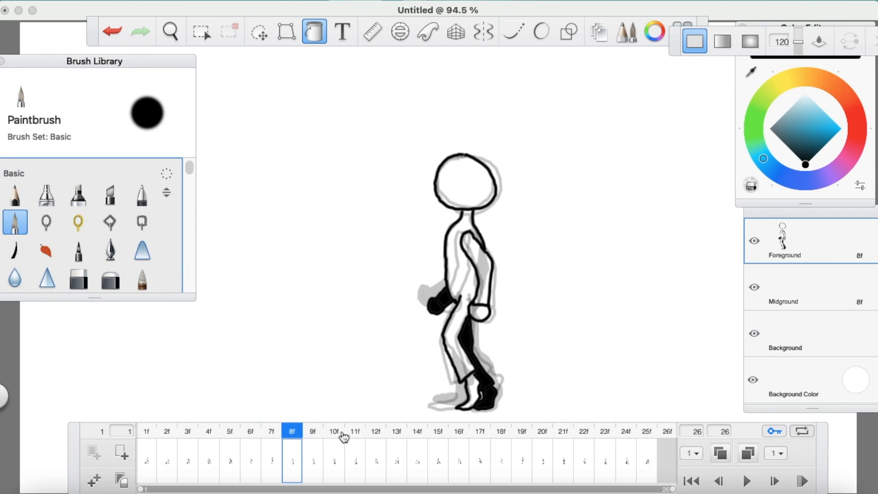
{"action": "left_click", "coordinate": [315, 437]}
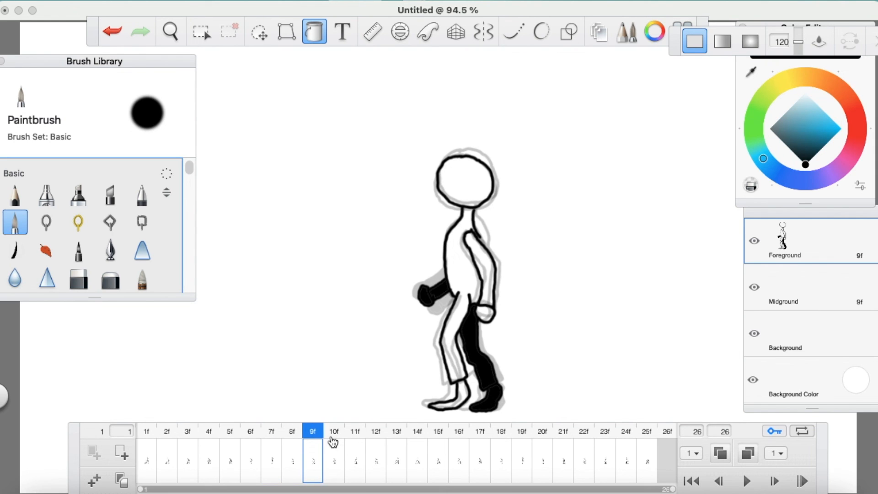
{"action": "left_click", "coordinate": [298, 439]}
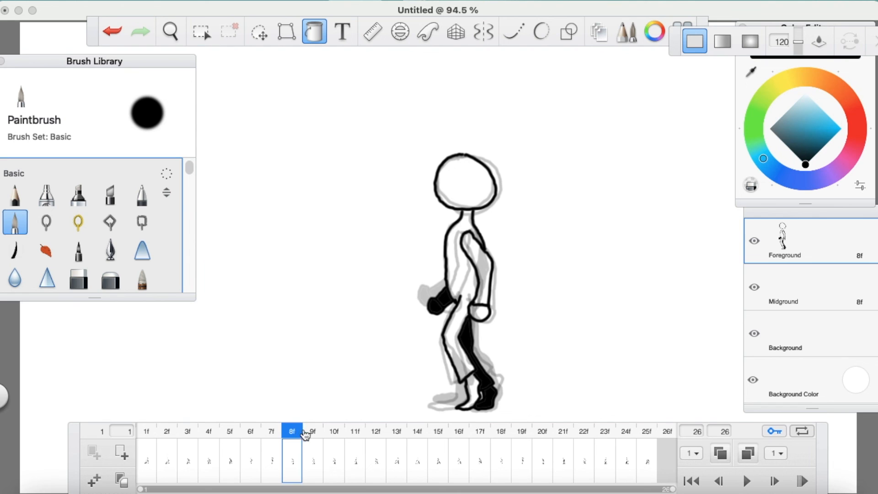
Review frames 1 to 12 again for breaks in the leg and arm motion, returning to frame 11
{"action": "left_click", "coordinate": [146, 432]}
{"action": "left_click", "coordinate": [169, 439]}
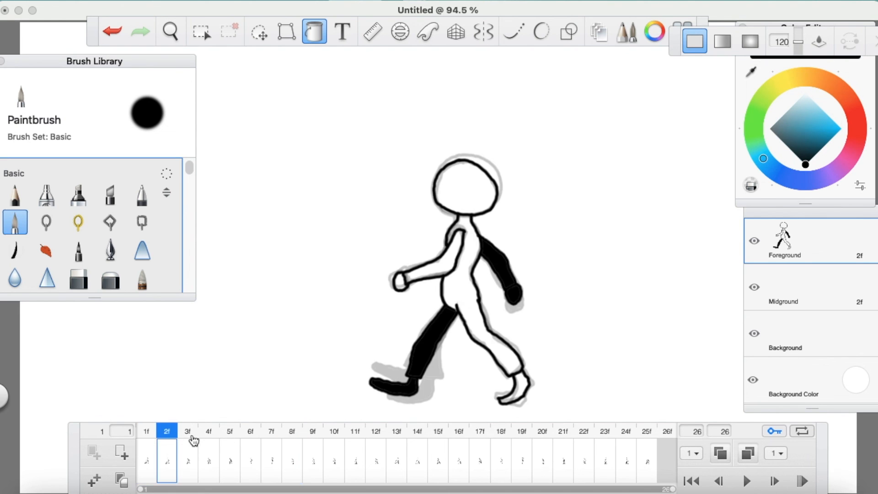
{"action": "left_click", "coordinate": [193, 437]}
{"action": "left_click", "coordinate": [212, 441]}
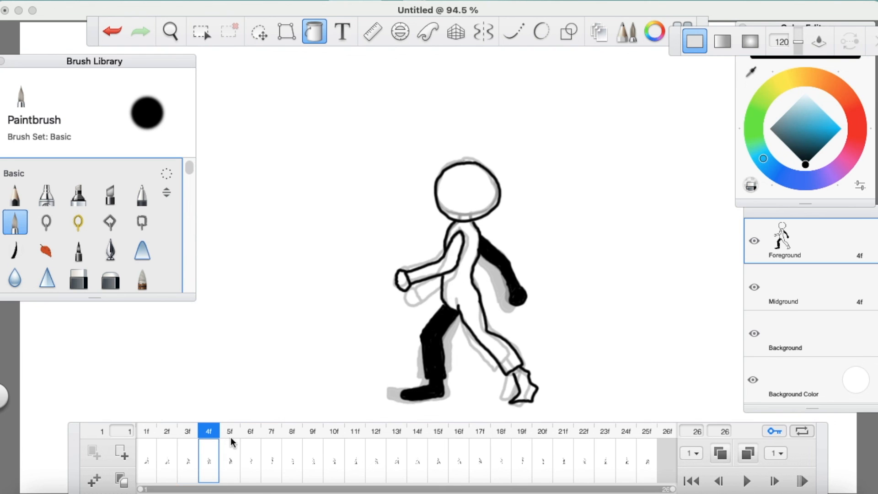
{"action": "left_click", "coordinate": [231, 439]}
{"action": "left_click", "coordinate": [254, 438]}
{"action": "left_click", "coordinate": [276, 441]}
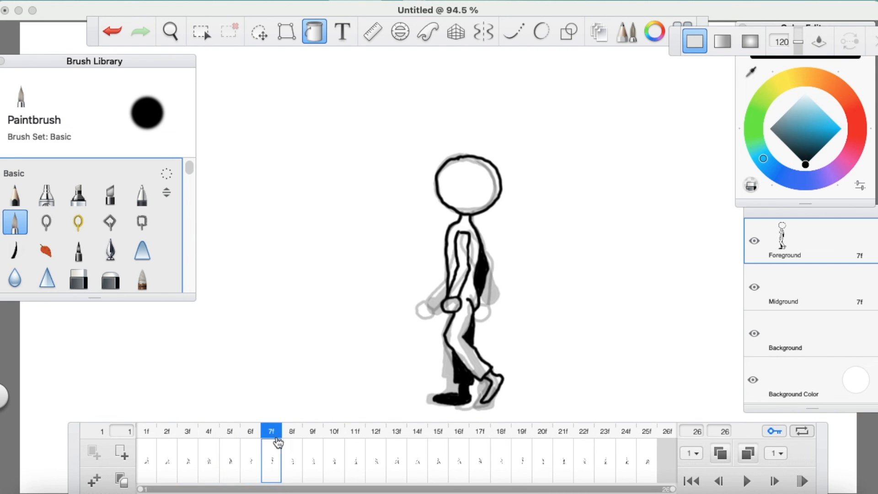
{"action": "left_click", "coordinate": [294, 439]}
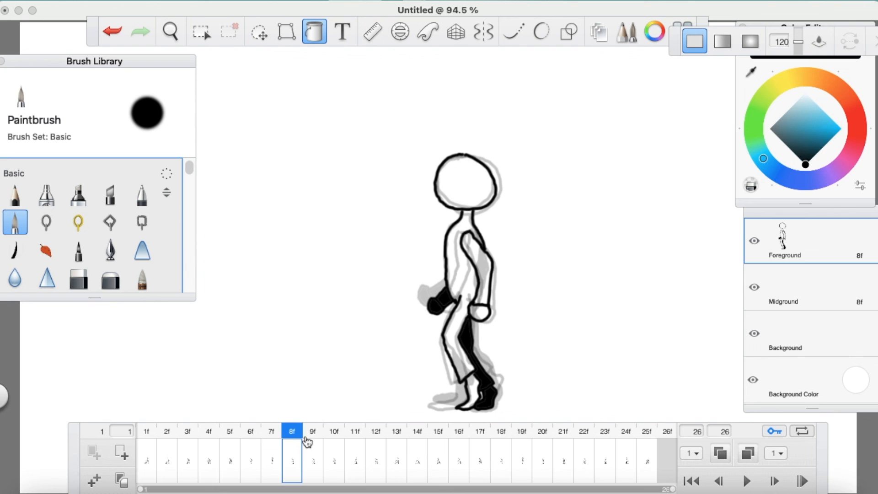
{"action": "left_click", "coordinate": [337, 441]}
{"action": "left_click", "coordinate": [362, 442]}
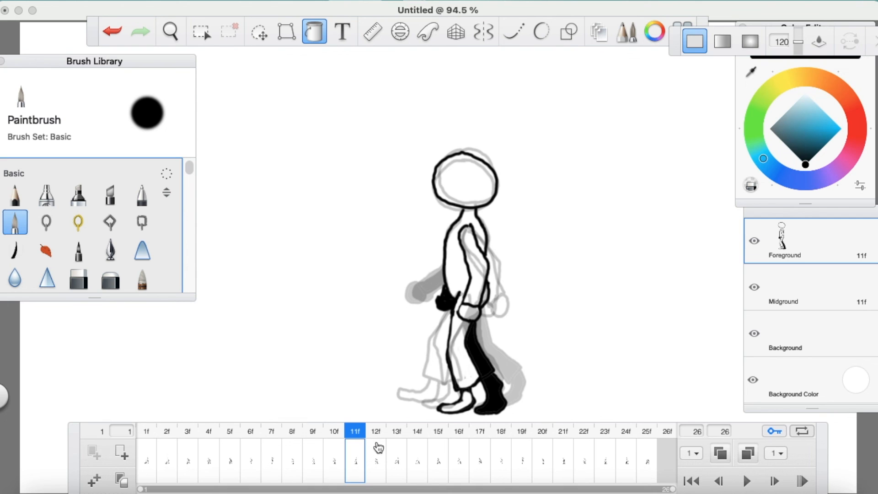
{"action": "left_click", "coordinate": [377, 446]}
{"action": "left_click", "coordinate": [355, 443]}
{"action": "left_click", "coordinate": [336, 443]}
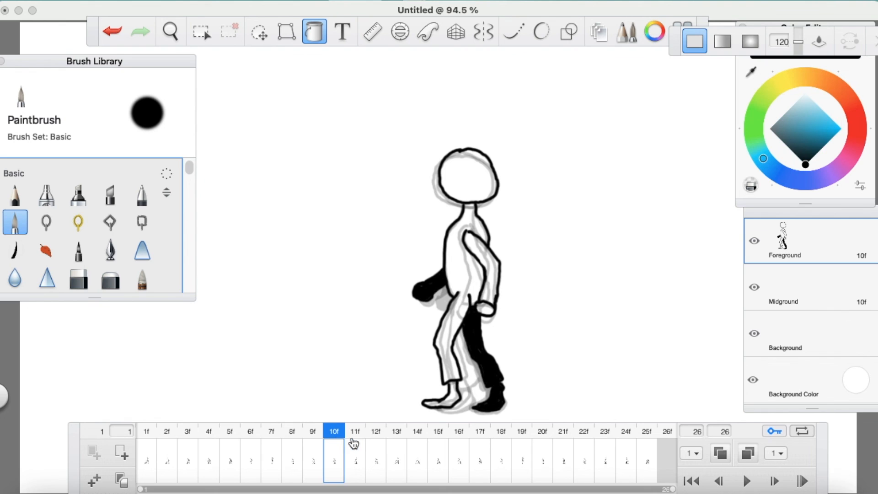
{"action": "left_click", "coordinate": [355, 441]}
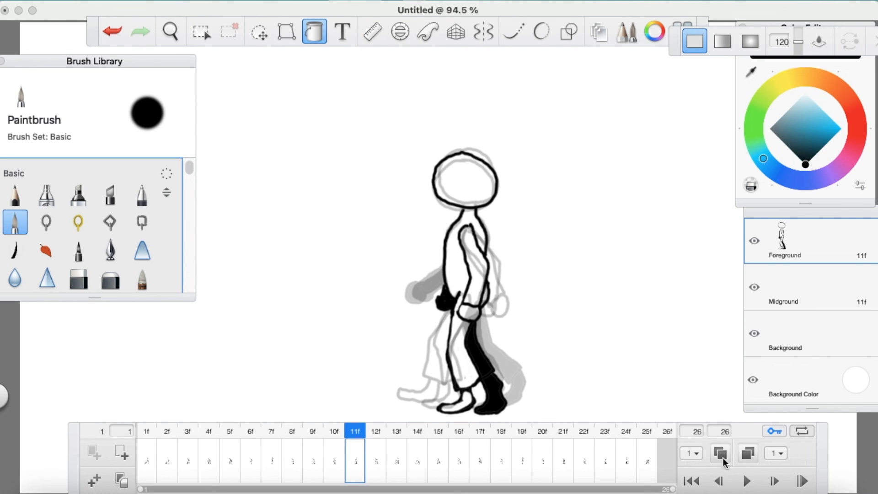
{"action": "left_click", "coordinate": [746, 455]}
{"action": "left_click", "coordinate": [746, 459]}
{"action": "left_click", "coordinate": [745, 459]}
{"action": "left_click", "coordinate": [741, 456]}
Erase the white leading leg and foot on frame 11 with the Hard Eraser
{"action": "left_click", "coordinate": [79, 277]}
{"action": "mouse_move", "coordinate": [463, 397]}
{"action": "left_mouse_down"}
{"action": "mouse_move", "coordinate": [437, 410]}
{"action": "mouse_move", "coordinate": [463, 406]}
{"action": "left_mouse_up"}
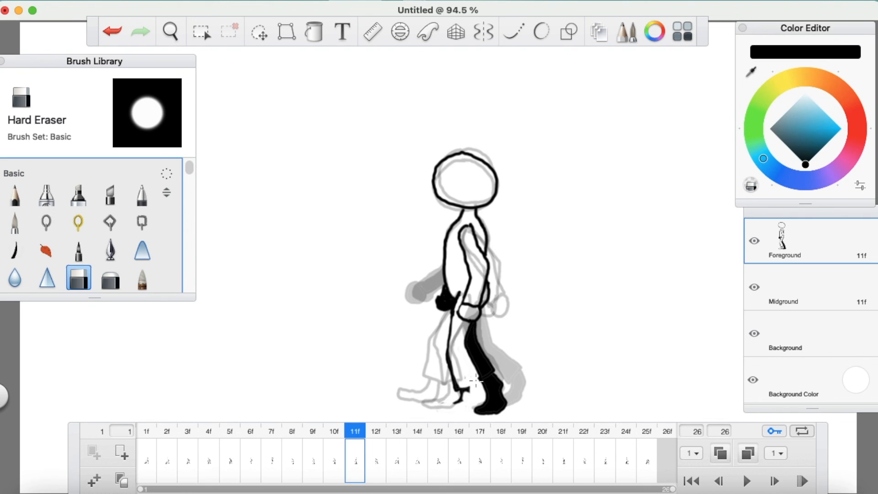
{"action": "mouse_move", "coordinate": [467, 396]}
{"action": "left_mouse_down"}
{"action": "mouse_move", "coordinate": [458, 395]}
{"action": "mouse_move", "coordinate": [447, 355]}
{"action": "left_mouse_up"}
Redraw the white leading leg and foot farther forward on frame 11 and thicken the black trailing leg with the Paintbrush
{"action": "key", "text": "e"}
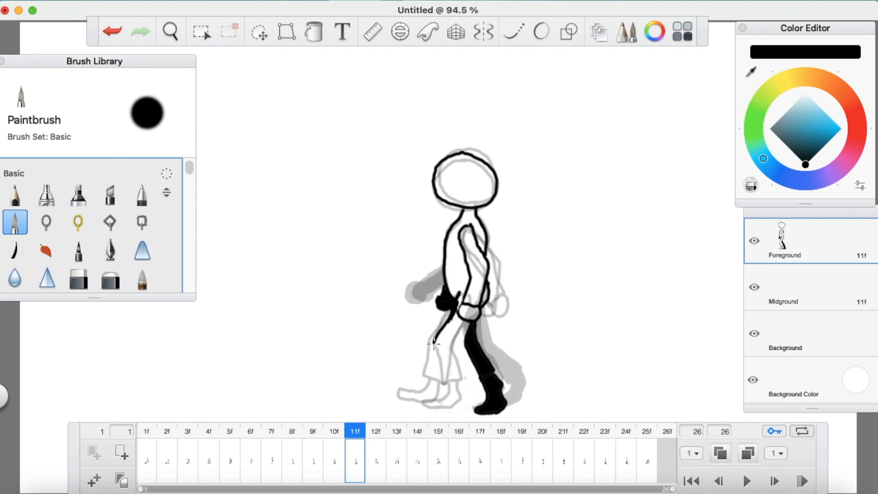
{"action": "mouse_move", "coordinate": [433, 360]}
{"action": "left_mouse_down"}
{"action": "mouse_move", "coordinate": [433, 383]}
{"action": "mouse_move", "coordinate": [457, 381]}
{"action": "mouse_move", "coordinate": [463, 328]}
{"action": "left_mouse_up"}
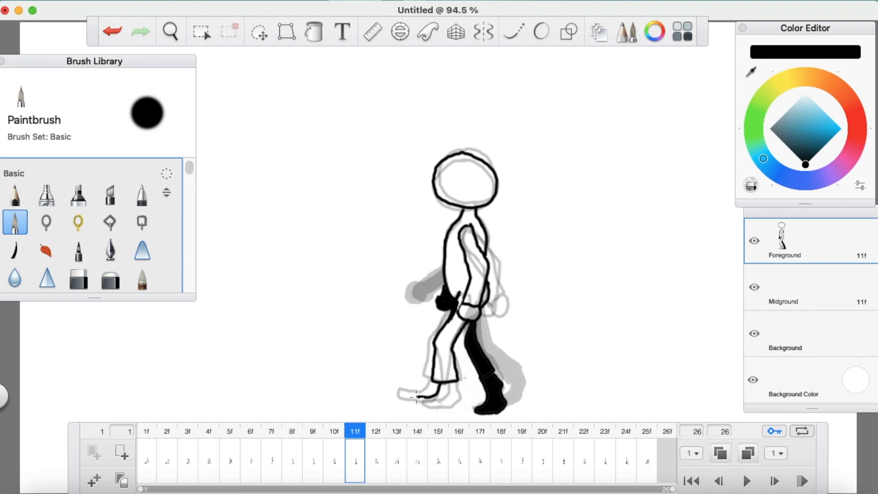
{"action": "mouse_move", "coordinate": [417, 407]}
{"action": "left_mouse_down"}
{"action": "mouse_move", "coordinate": [442, 406]}
{"action": "mouse_move", "coordinate": [447, 393]}
{"action": "left_mouse_up"}
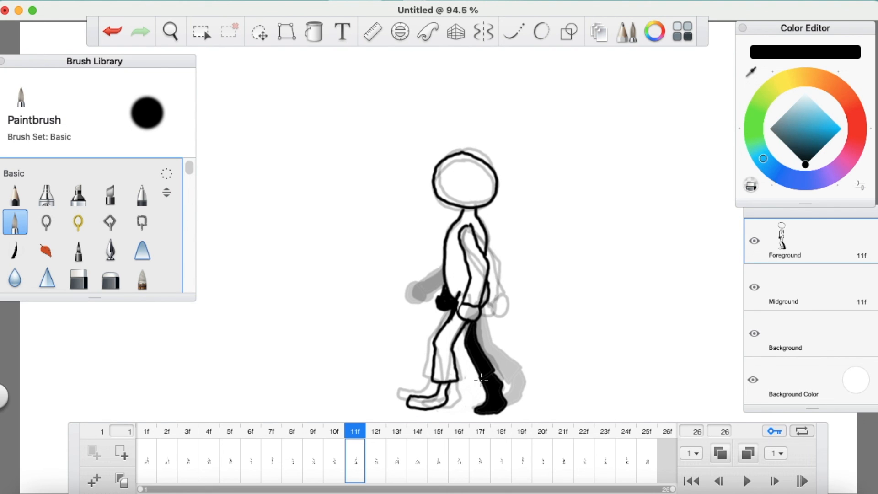
{"action": "mouse_move", "coordinate": [473, 374]}
{"action": "left_mouse_down"}
{"action": "mouse_move", "coordinate": [461, 345]}
{"action": "mouse_move", "coordinate": [469, 324]}
{"action": "mouse_move", "coordinate": [465, 354]}
{"action": "mouse_move", "coordinate": [463, 340]}
{"action": "mouse_move", "coordinate": [479, 377]}
{"action": "left_mouse_up"}
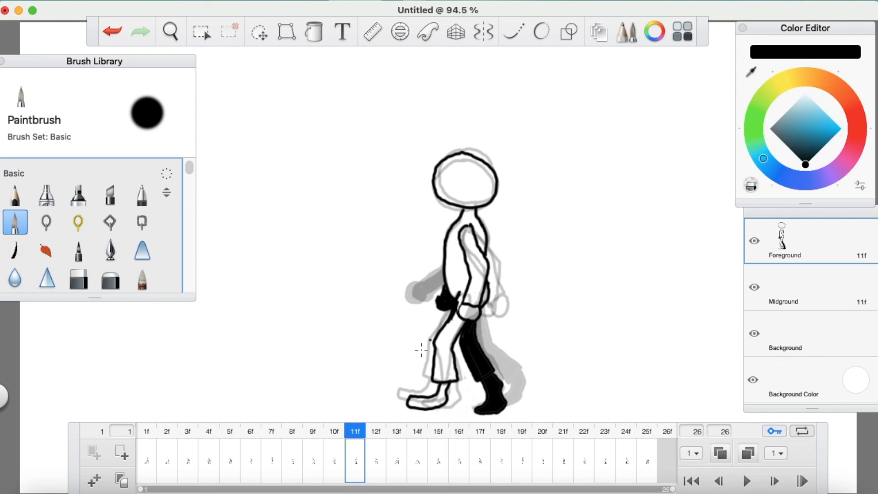
Check frames 7 to 10 to compare how the leading leg and black arm progress towards frame 11
{"action": "left_click", "coordinate": [334, 451]}
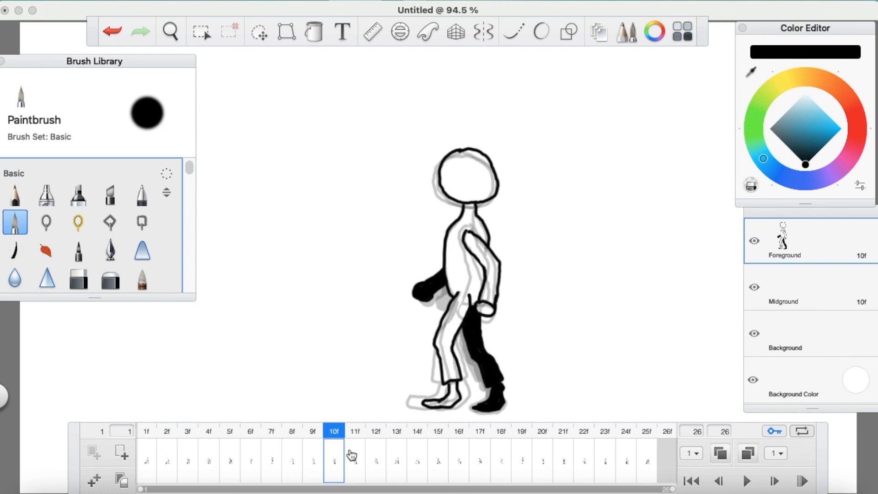
{"action": "left_click", "coordinate": [309, 450]}
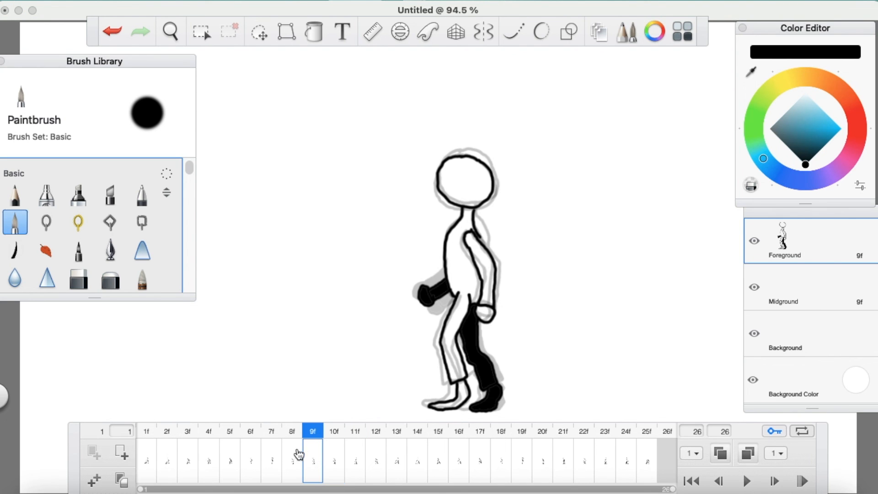
{"action": "left_click", "coordinate": [272, 452]}
{"action": "left_click", "coordinate": [293, 456]}
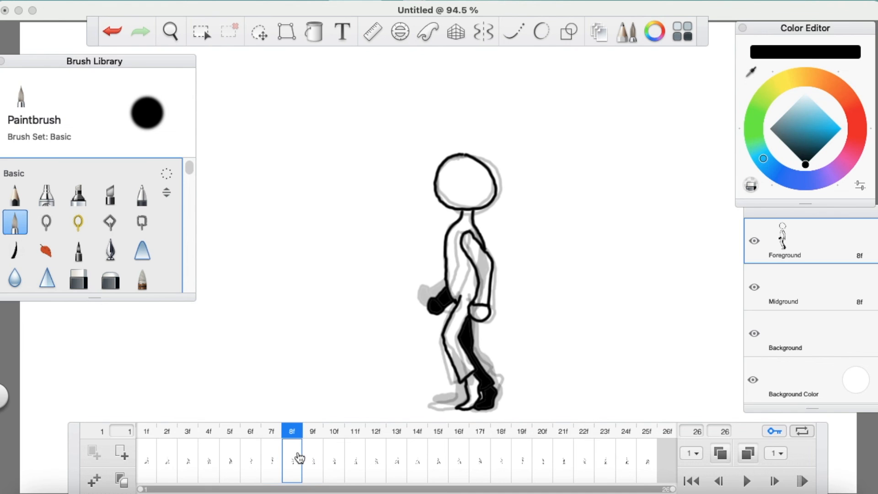
{"action": "left_click", "coordinate": [314, 456]}
{"action": "left_click", "coordinate": [331, 454]}
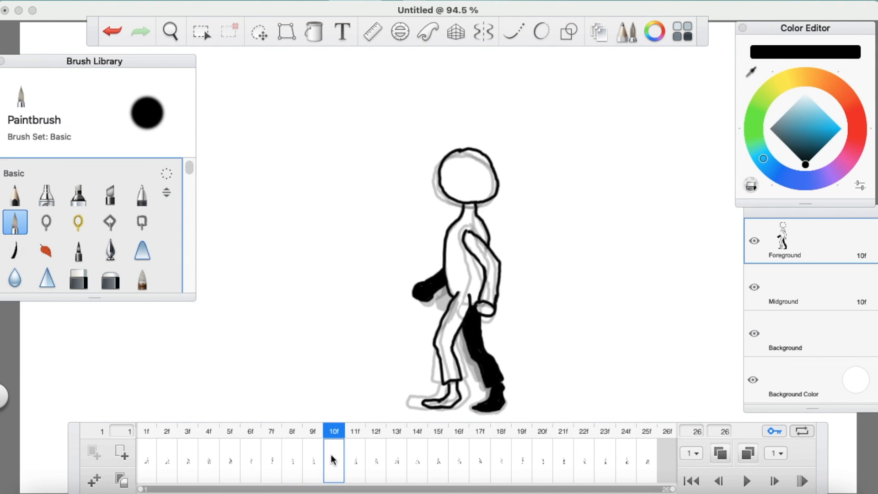
Erase the short black hand in front of the hip on frame 11
{"action": "left_click", "coordinate": [355, 460]}
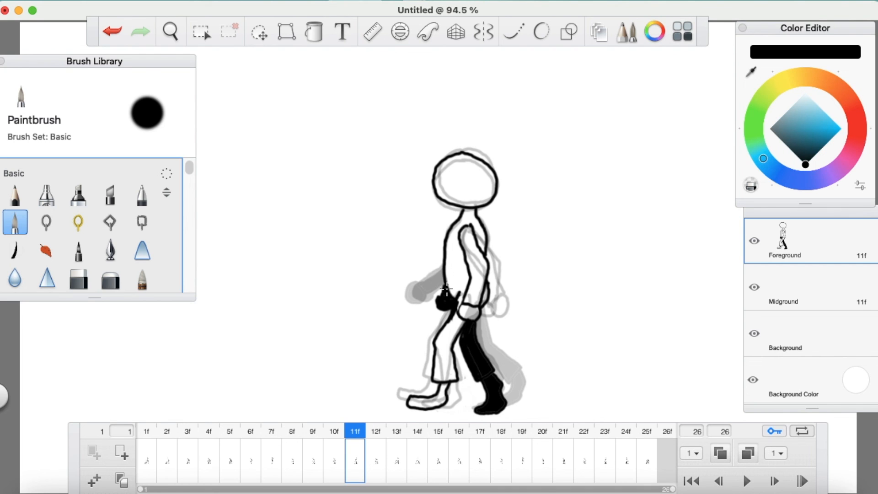
{"action": "left_click", "coordinate": [79, 278]}
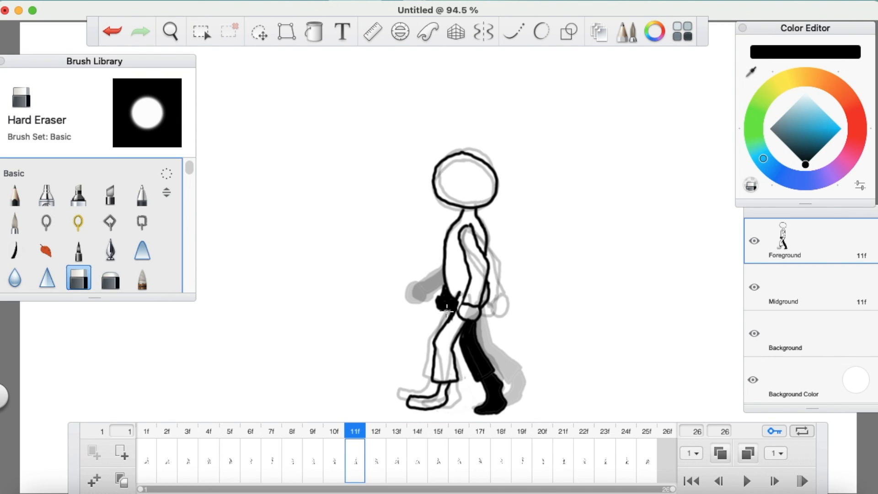
{"action": "mouse_move", "coordinate": [447, 313]}
{"action": "left_mouse_down"}
{"action": "mouse_move", "coordinate": [441, 284]}
{"action": "mouse_move", "coordinate": [443, 310]}
{"action": "left_mouse_up"}
Draw the far arm and hand reaching forward from the torso on frame 11 and fill them black
{"action": "left_click", "coordinate": [16, 221]}
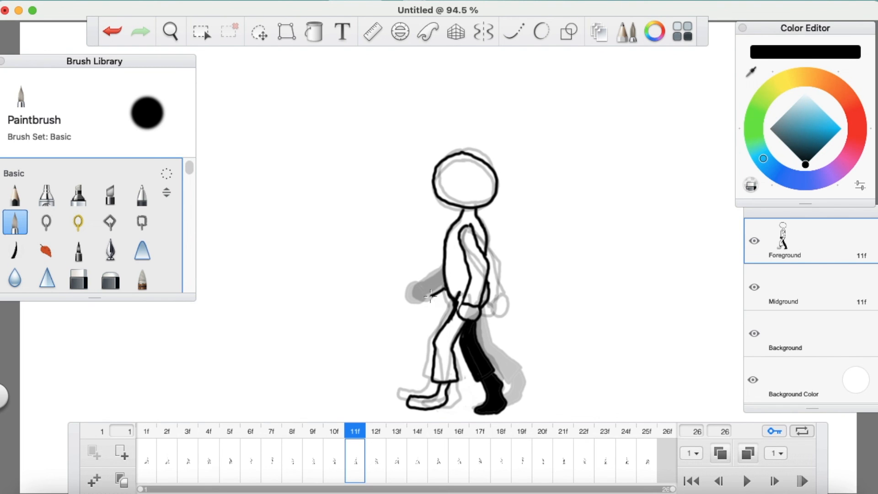
{"action": "mouse_move", "coordinate": [424, 284]}
{"action": "left_mouse_down"}
{"action": "mouse_move", "coordinate": [444, 273]}
{"action": "mouse_move", "coordinate": [411, 287]}
{"action": "mouse_move", "coordinate": [427, 295]}
{"action": "left_mouse_up"}
{"action": "left_click", "coordinate": [314, 31]}
{"action": "left_click", "coordinate": [417, 293]}
{"action": "left_click", "coordinate": [433, 281]}
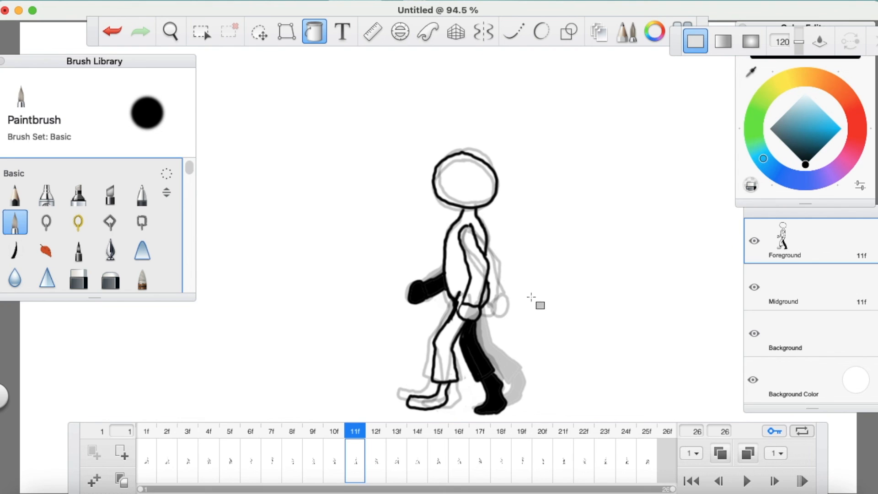
Step through frames 12 to 22 to check how the arms and legs progress through the stride
{"action": "left_click", "coordinate": [376, 436]}
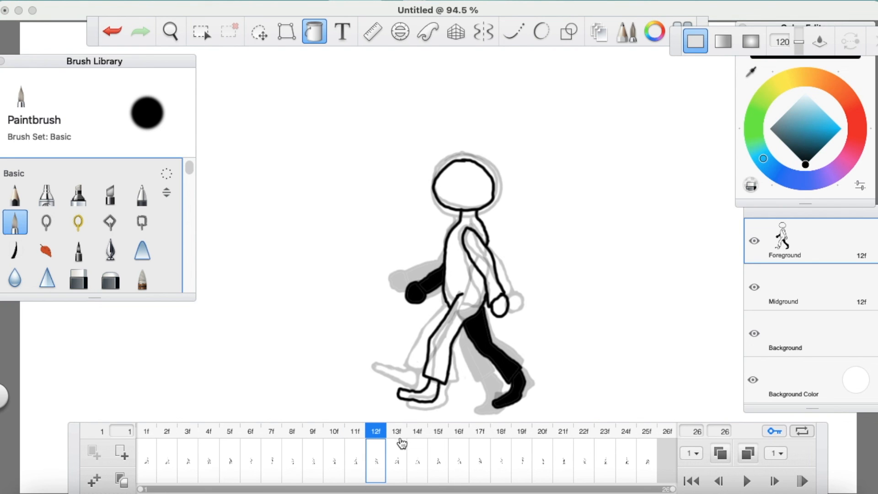
{"action": "left_click", "coordinate": [399, 442]}
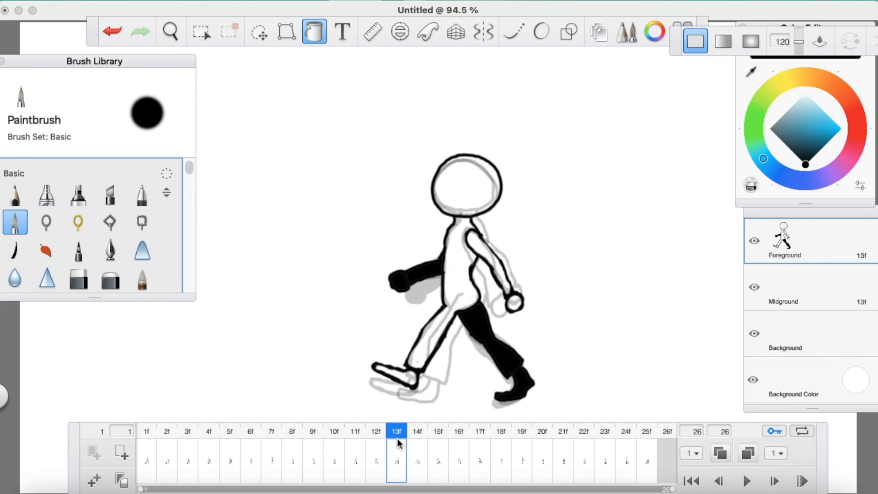
{"action": "left_click", "coordinate": [420, 447]}
{"action": "left_click", "coordinate": [440, 450]}
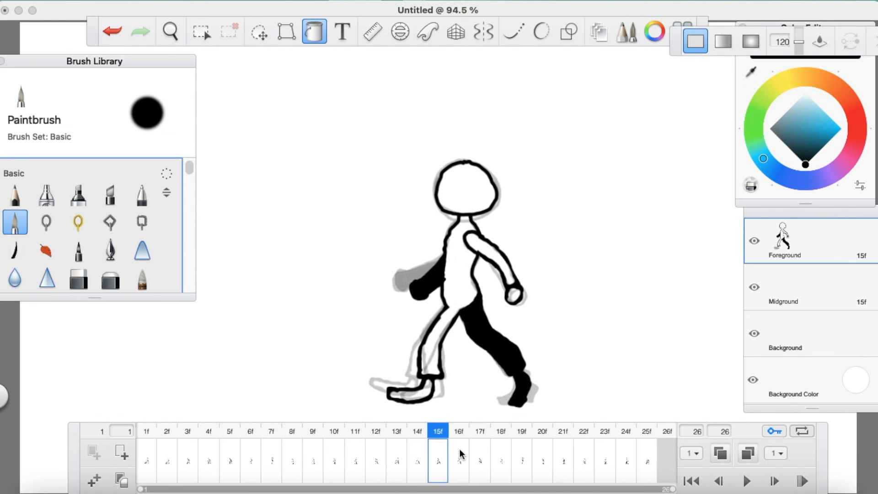
{"action": "left_click", "coordinate": [460, 453]}
{"action": "left_click", "coordinate": [442, 455]}
{"action": "left_click", "coordinate": [421, 457]}
{"action": "left_click", "coordinate": [438, 459]}
{"action": "left_click", "coordinate": [458, 459]}
{"action": "left_click", "coordinate": [476, 458]}
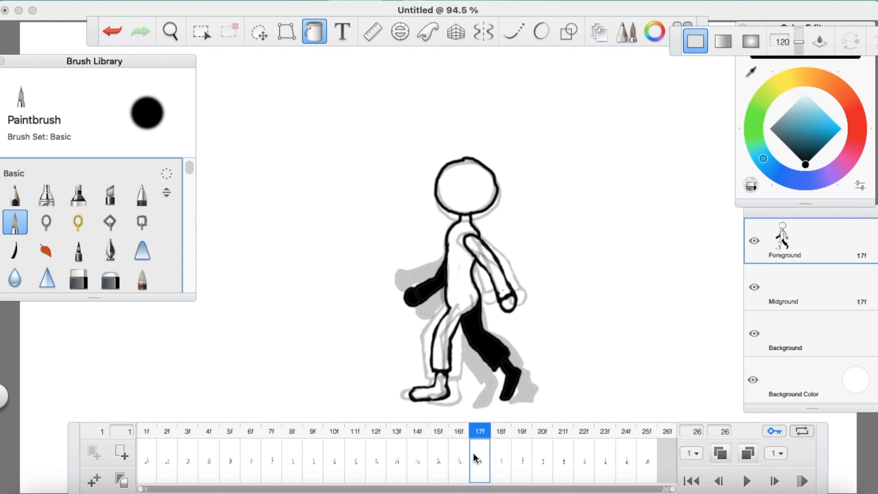
{"action": "left_click", "coordinate": [501, 461]}
{"action": "left_click", "coordinate": [521, 462]}
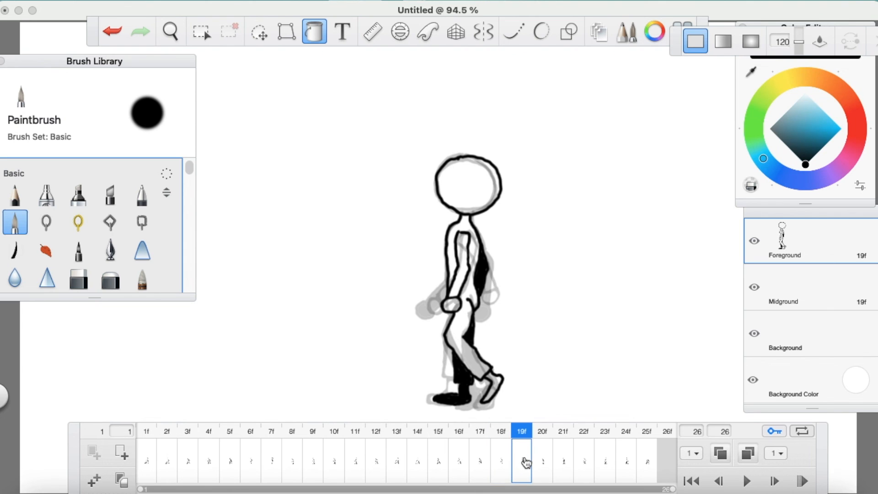
{"action": "left_click", "coordinate": [541, 462]}
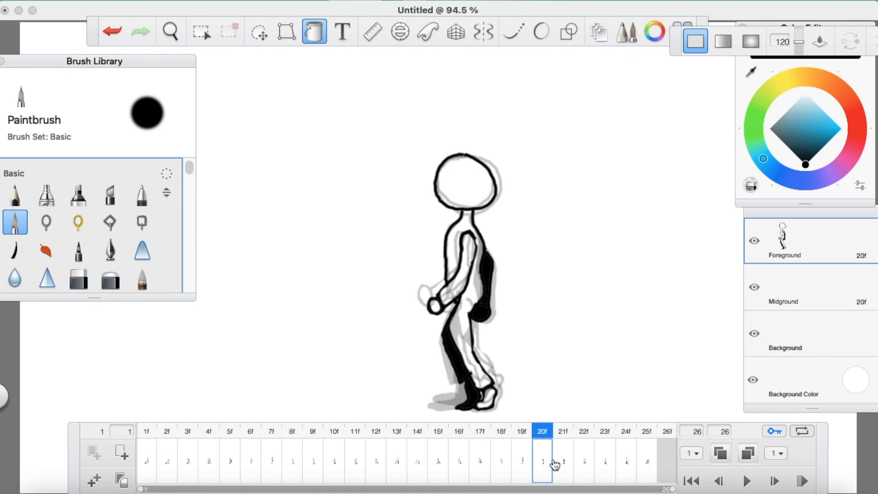
{"action": "left_click", "coordinate": [562, 462]}
{"action": "left_click", "coordinate": [590, 463]}
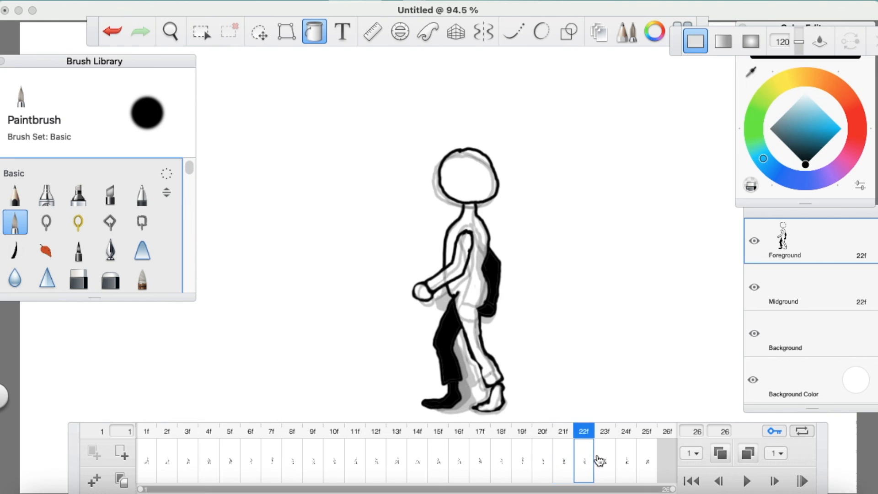
Compare frames 20 to 23 to check the arm and leg positions leading into frame 23
{"action": "left_click", "coordinate": [611, 464]}
{"action": "left_click", "coordinate": [584, 463]}
{"action": "left_click", "coordinate": [599, 462]}
{"action": "left_click", "coordinate": [583, 464]}
{"action": "left_click", "coordinate": [563, 463]}
{"action": "left_click", "coordinate": [542, 464]}
{"action": "left_click", "coordinate": [561, 463]}
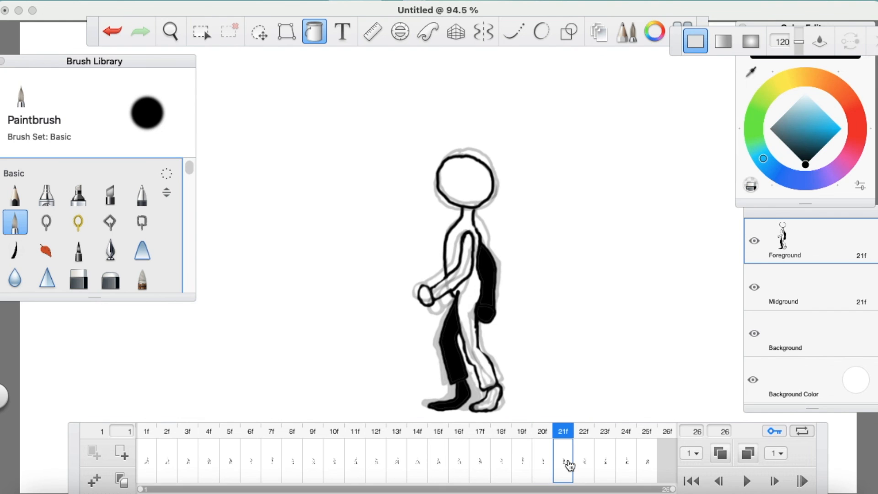
{"action": "left_click", "coordinate": [544, 464]}
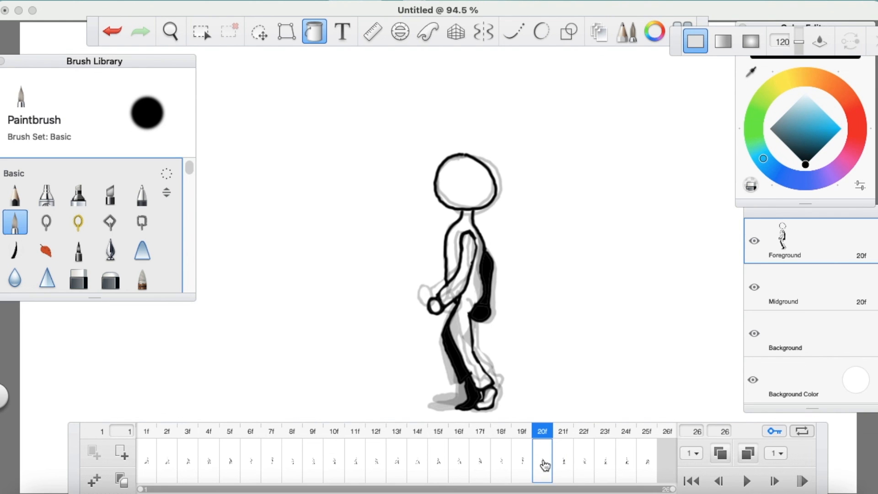
{"action": "left_click", "coordinate": [560, 465]}
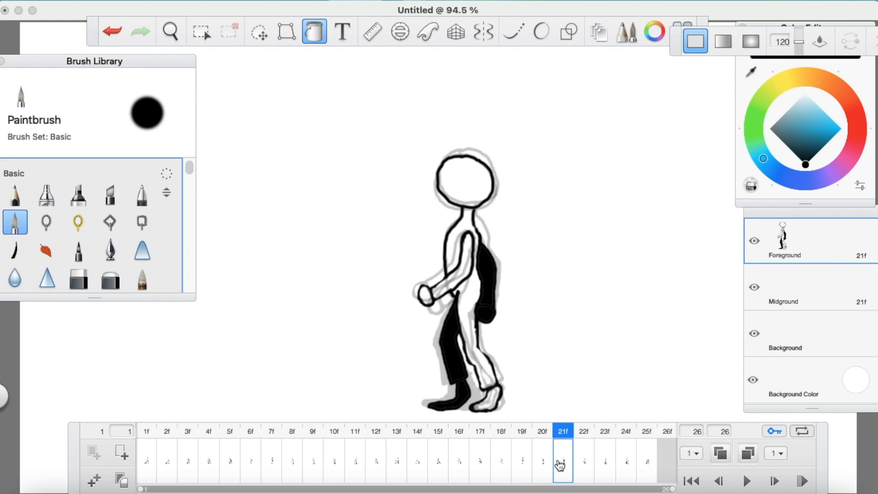
{"action": "left_click", "coordinate": [580, 465]}
{"action": "left_click", "coordinate": [602, 463]}
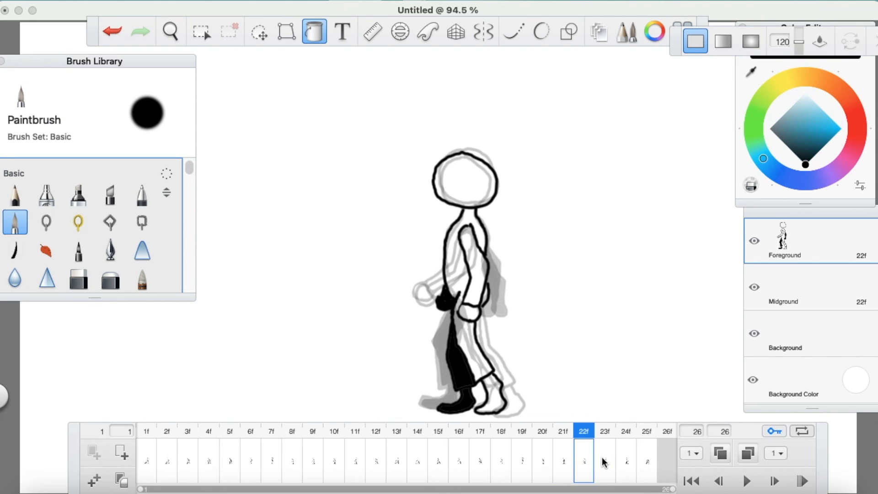
{"action": "left_click", "coordinate": [585, 463]}
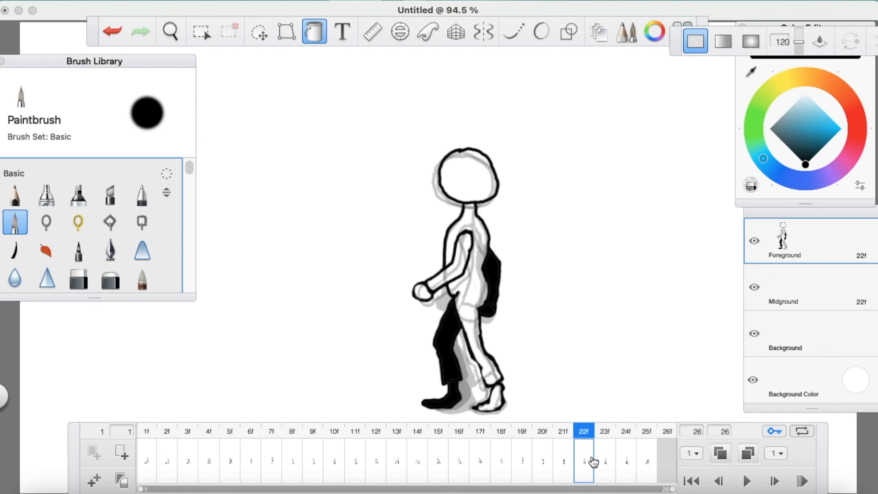
{"action": "left_click", "coordinate": [598, 463]}
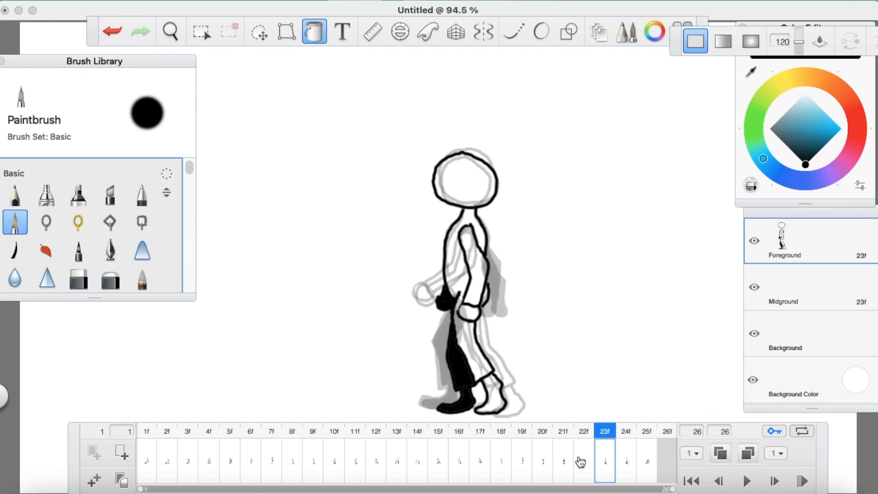
{"action": "left_click", "coordinate": [579, 460]}
{"action": "left_click", "coordinate": [598, 462]}
Draw the near arm bending forward across the torso on frame 23 with the Paintbrush
{"action": "left_click", "coordinate": [78, 277]}
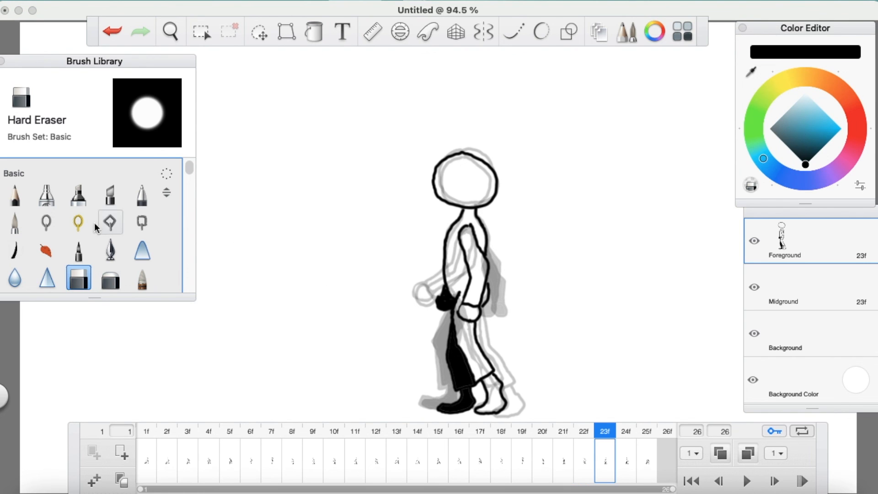
{"action": "left_click", "coordinate": [15, 222]}
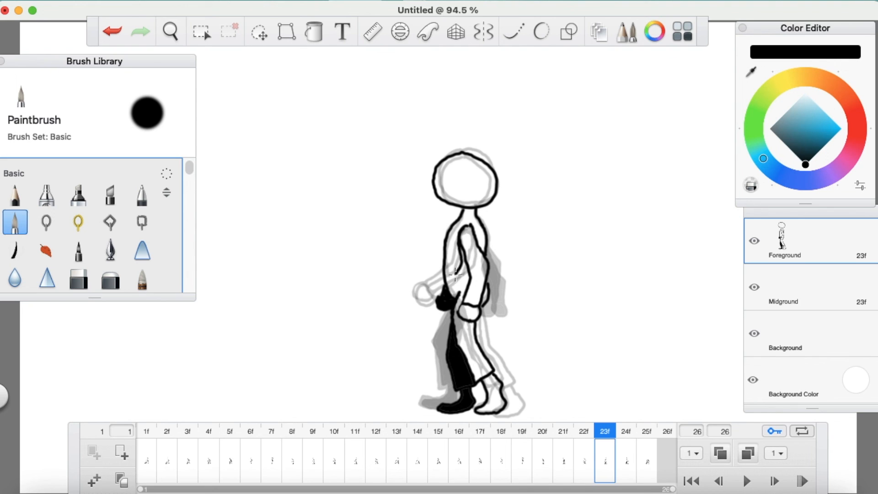
{"action": "left_click_drag", "start_coordinate": [460, 293], "coordinate": [472, 278]}
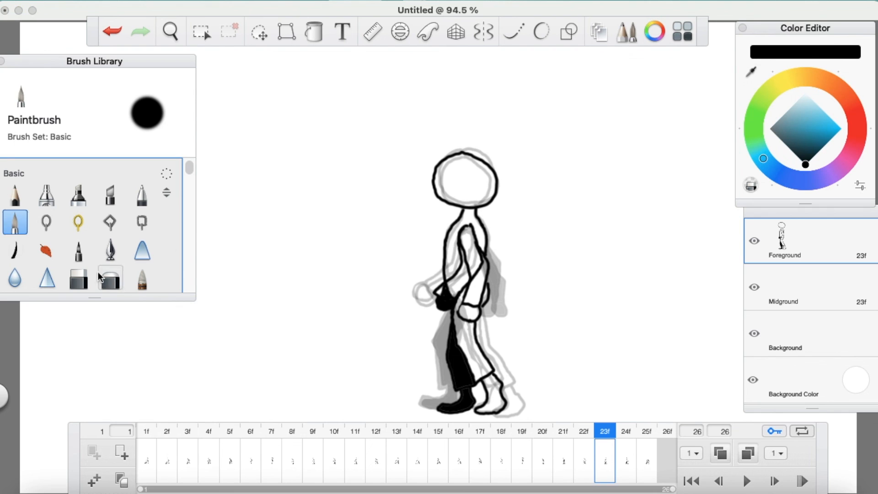
Erase the black hand in front of the hip and the old hanging near arm and hand on frame 23 with the Hard Eraser
{"action": "left_click", "coordinate": [79, 278]}
{"action": "mouse_move", "coordinate": [442, 304]}
{"action": "left_mouse_down"}
{"action": "mouse_move", "coordinate": [440, 291]}
{"action": "mouse_move", "coordinate": [447, 304]}
{"action": "mouse_move", "coordinate": [453, 296]}
{"action": "left_mouse_up"}
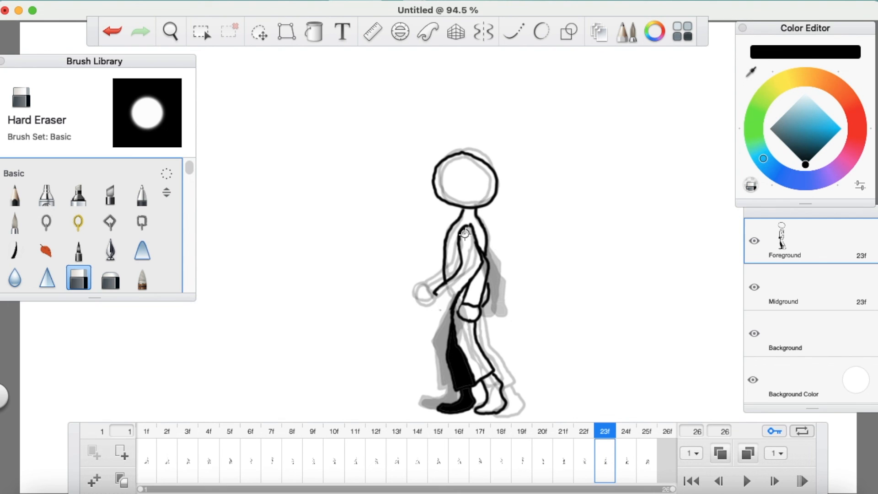
{"action": "left_click_drag", "start_coordinate": [481, 251], "coordinate": [490, 264]}
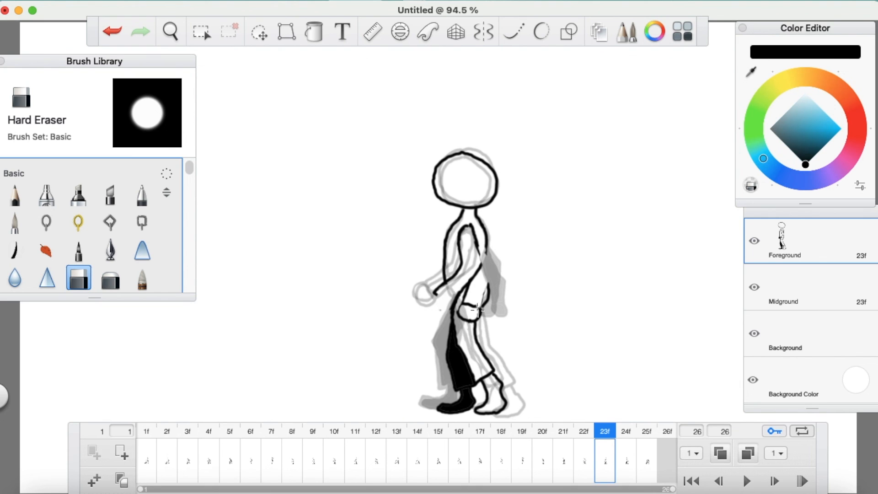
{"action": "left_click_drag", "start_coordinate": [477, 316], "coordinate": [485, 310]}
{"action": "mouse_move", "coordinate": [466, 321]}
{"action": "left_mouse_down"}
{"action": "mouse_move", "coordinate": [468, 291]}
{"action": "mouse_move", "coordinate": [473, 307]}
{"action": "mouse_move", "coordinate": [490, 289]}
{"action": "left_mouse_up"}
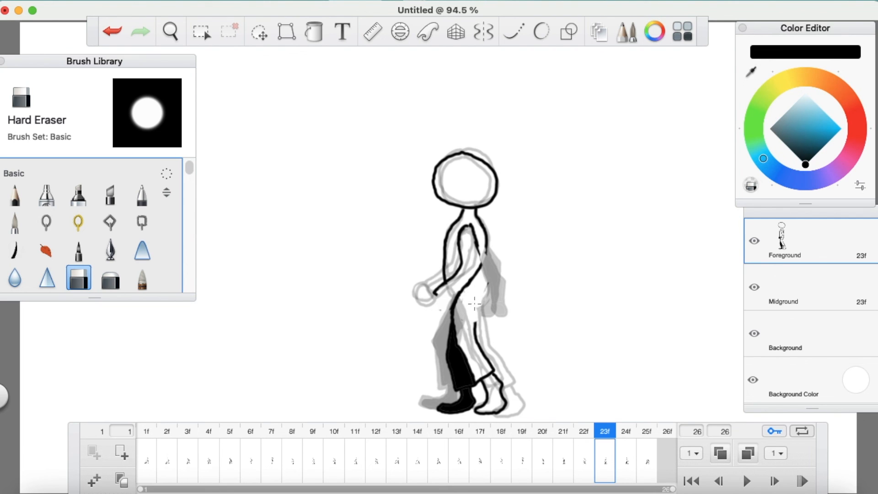
Draw the near hand in front of the hip and reconnect the back outline to the white trailing leg on frame 23
{"action": "left_click", "coordinate": [15, 221]}
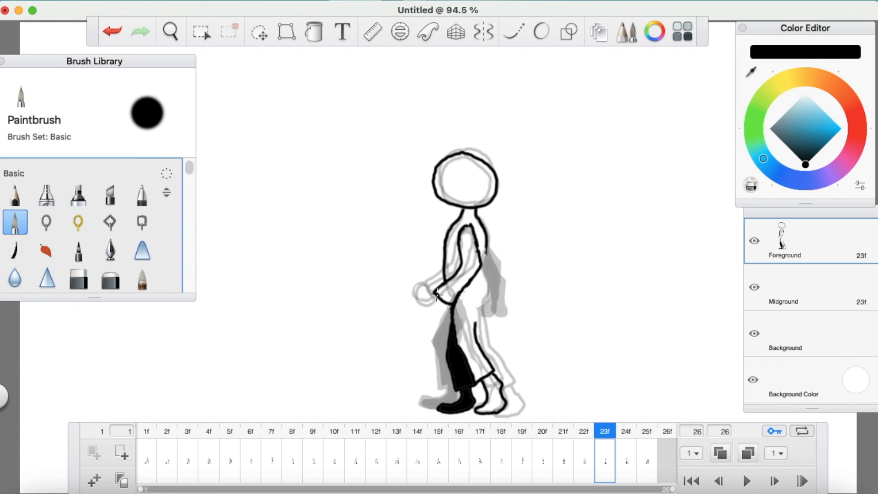
{"action": "left_click_drag", "start_coordinate": [430, 313], "coordinate": [451, 306]}
{"action": "left_click", "coordinate": [585, 432]}
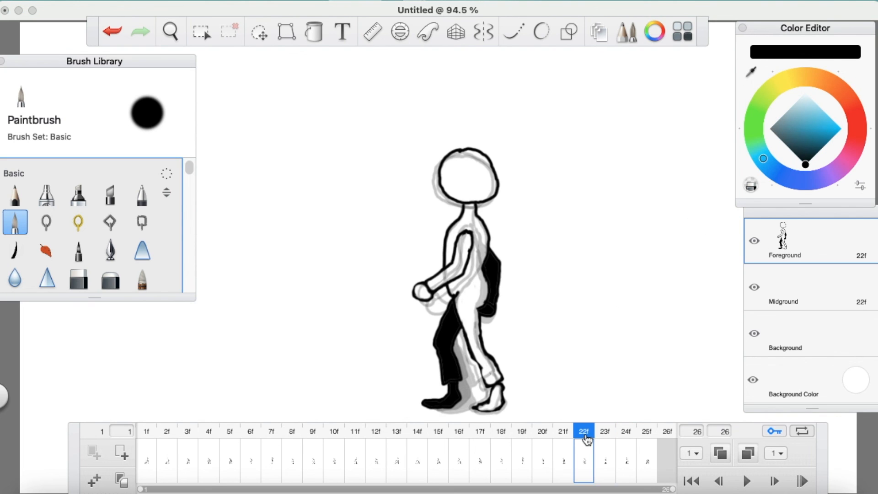
{"action": "left_click", "coordinate": [604, 433]}
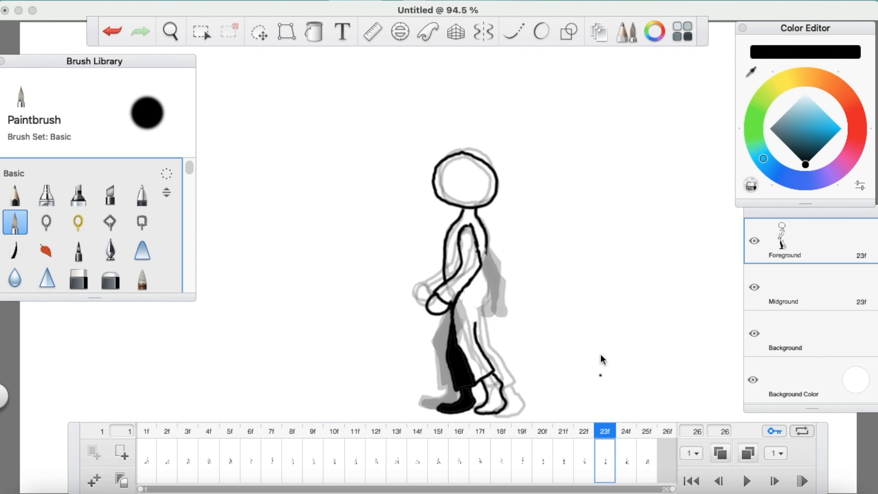
{"action": "left_click", "coordinate": [475, 322]}
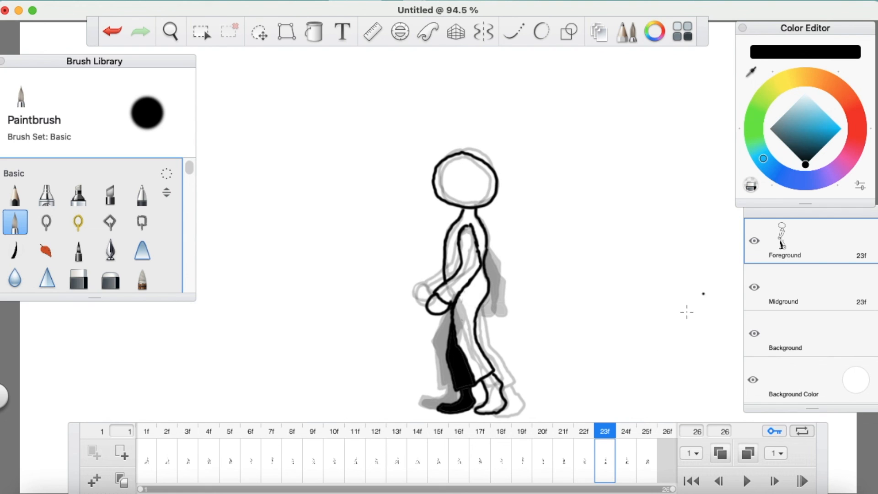
Draw the far arm and hand swinging behind the torso on frame 23, using frame 22 as reference, and fill them black
{"action": "left_click", "coordinate": [585, 441]}
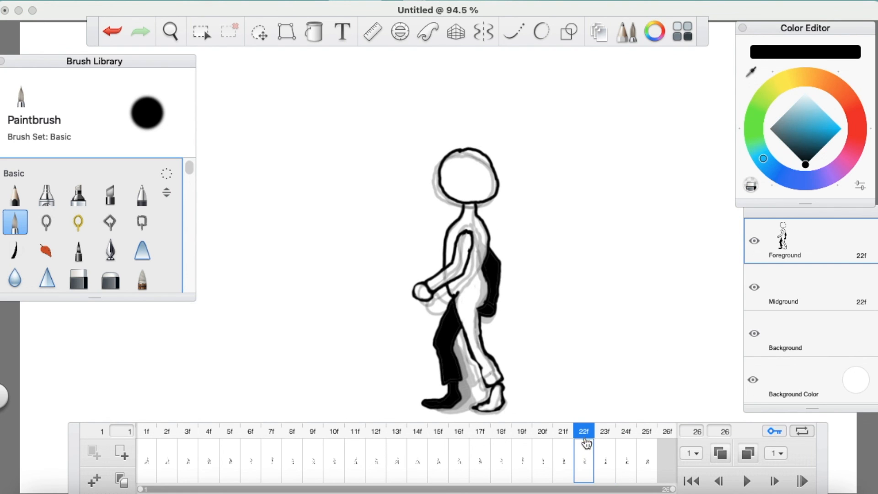
{"action": "left_click", "coordinate": [604, 432]}
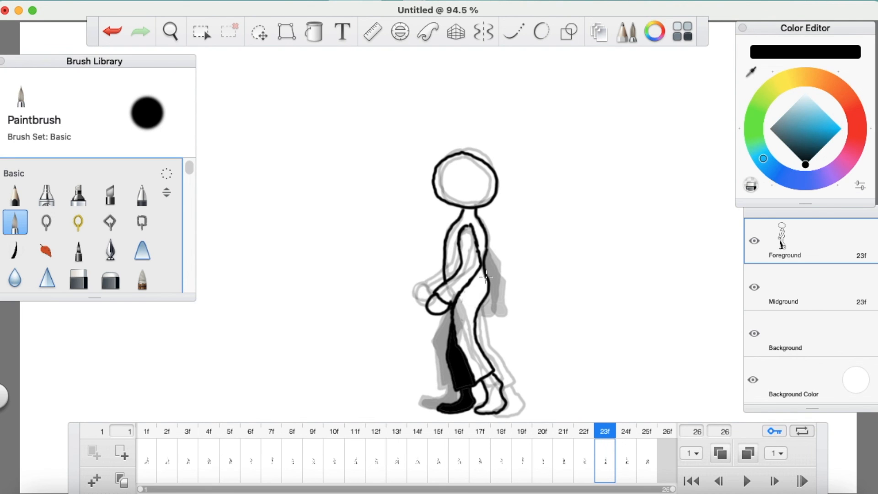
{"action": "mouse_move", "coordinate": [490, 284]}
{"action": "left_mouse_down"}
{"action": "mouse_move", "coordinate": [494, 300]}
{"action": "mouse_move", "coordinate": [506, 293]}
{"action": "mouse_move", "coordinate": [502, 278]}
{"action": "left_mouse_up"}
{"action": "mouse_move", "coordinate": [494, 313]}
{"action": "left_mouse_down"}
{"action": "mouse_move", "coordinate": [511, 304]}
{"action": "mouse_move", "coordinate": [505, 292]}
{"action": "left_mouse_up"}
{"action": "key", "text": "f"}
{"action": "left_click", "coordinate": [498, 285]}
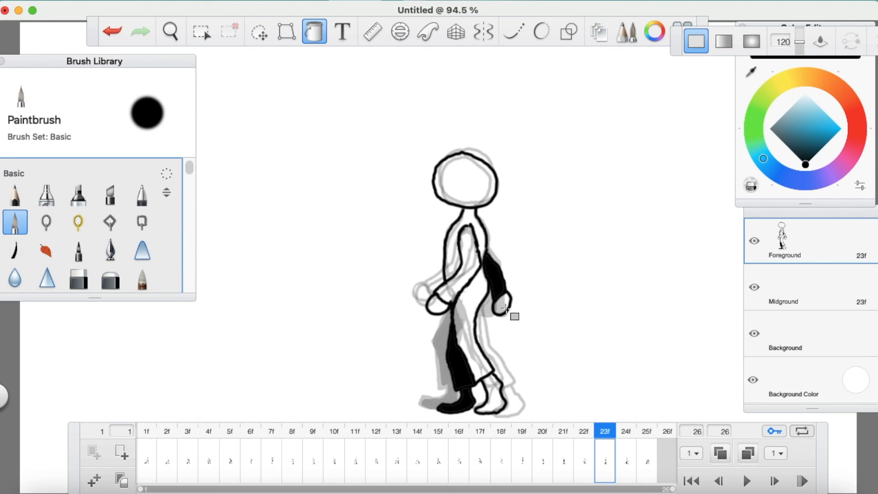
Compare frames 23 to 25 and erase the black far arm behind the torso on frame 24
{"action": "left_click", "coordinate": [627, 438]}
{"action": "left_click", "coordinate": [643, 441]}
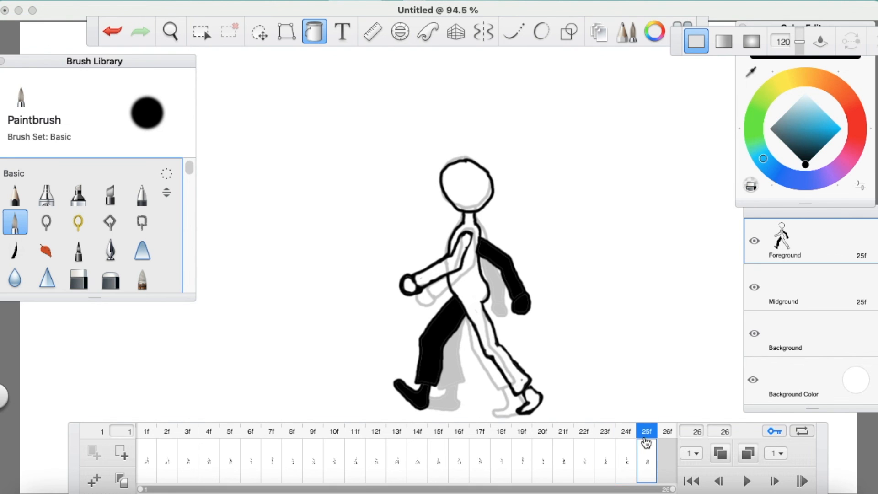
{"action": "left_click", "coordinate": [626, 438]}
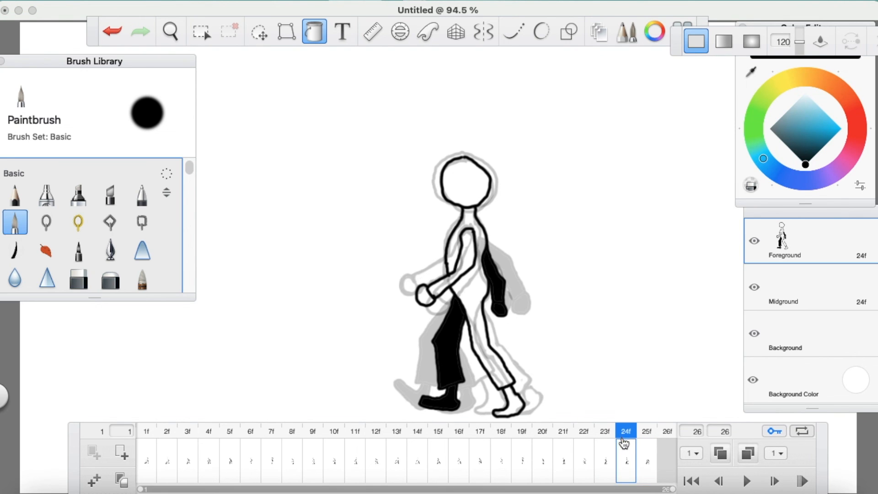
{"action": "left_click", "coordinate": [607, 434]}
{"action": "left_click", "coordinate": [626, 437]}
{"action": "left_click", "coordinate": [78, 277]}
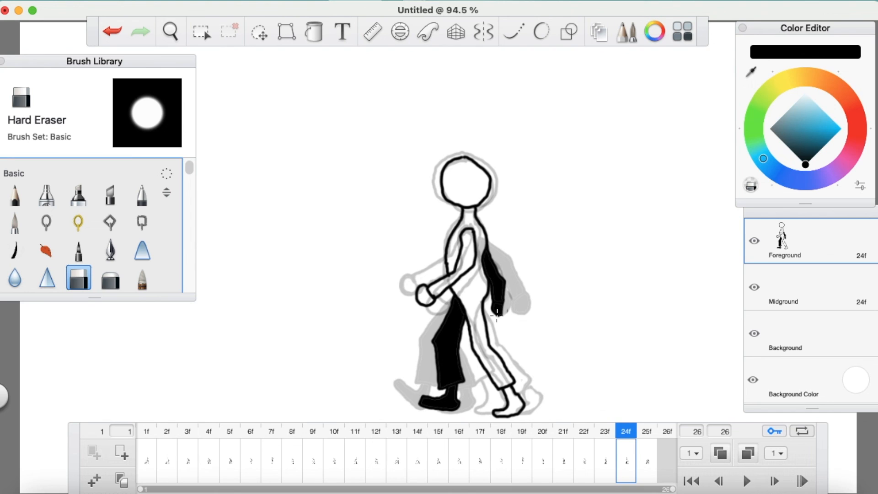
{"action": "mouse_move", "coordinate": [502, 311]}
{"action": "left_mouse_down"}
{"action": "mouse_move", "coordinate": [504, 283]}
{"action": "mouse_move", "coordinate": [492, 293]}
{"action": "mouse_move", "coordinate": [493, 272]}
{"action": "left_mouse_up"}
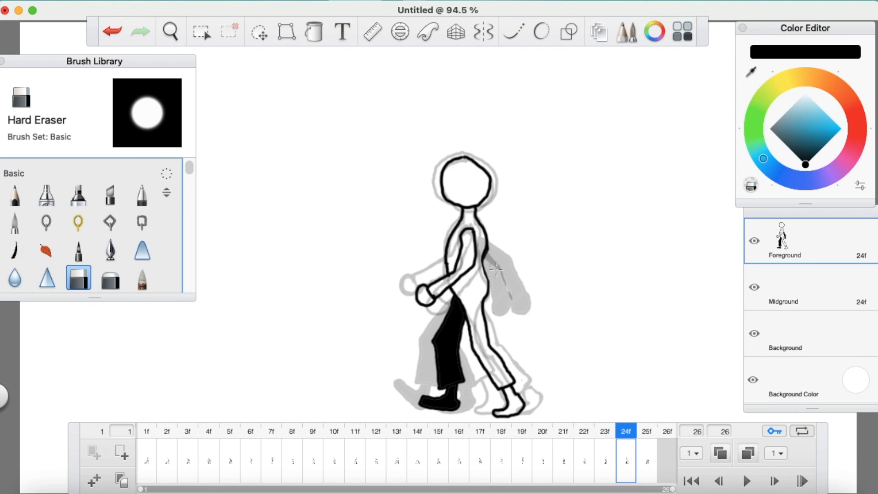
Redraw the far arm and hand swinging farther back on frame 24 and fill them black
{"action": "left_click", "coordinate": [16, 220]}
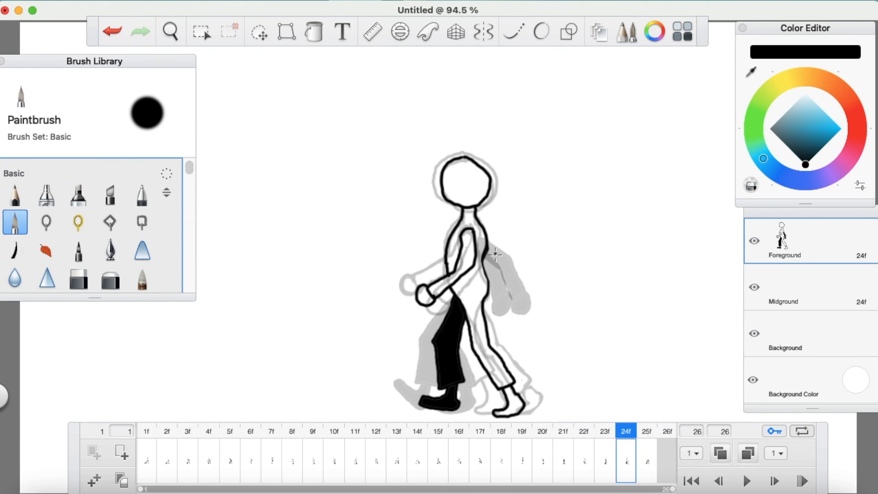
{"action": "left_click_drag", "start_coordinate": [493, 256], "coordinate": [506, 273]}
{"action": "left_click", "coordinate": [315, 32]}
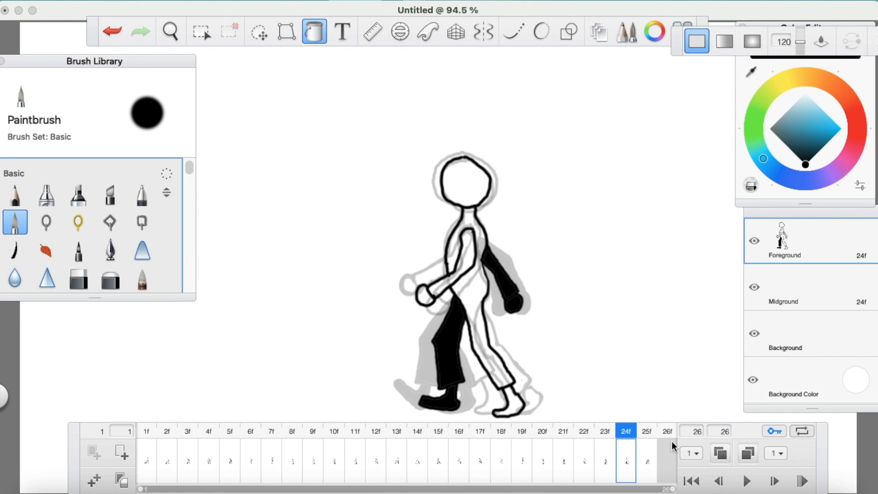
Check frame 25, play the walk cycle to review the motion, and stop playback
{"action": "left_click", "coordinate": [648, 436]}
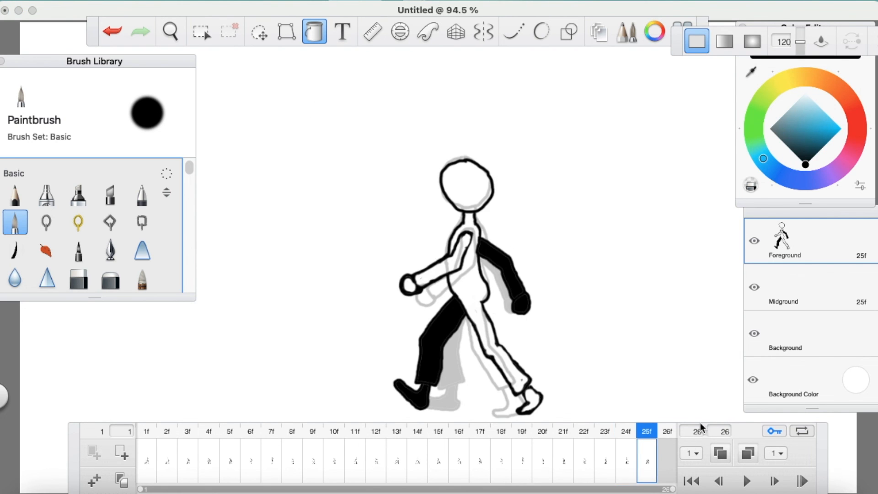
{"action": "left_click", "coordinate": [746, 481]}
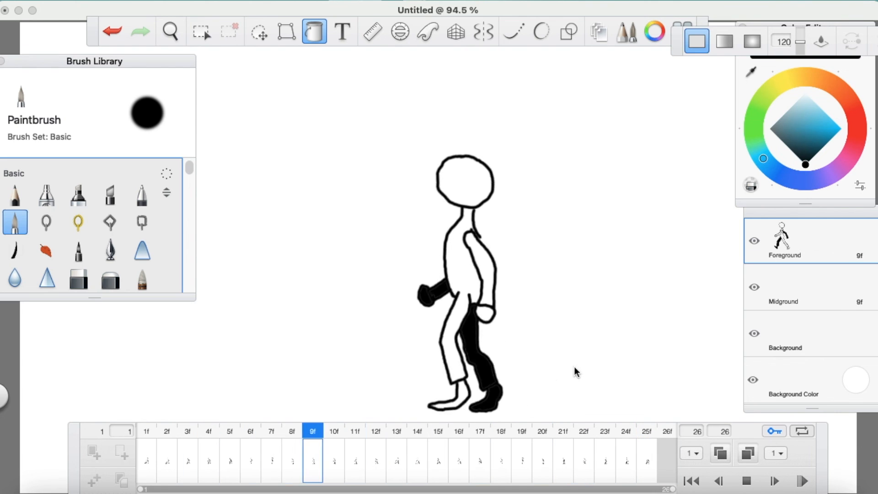
{"action": "key", "text": "space"}
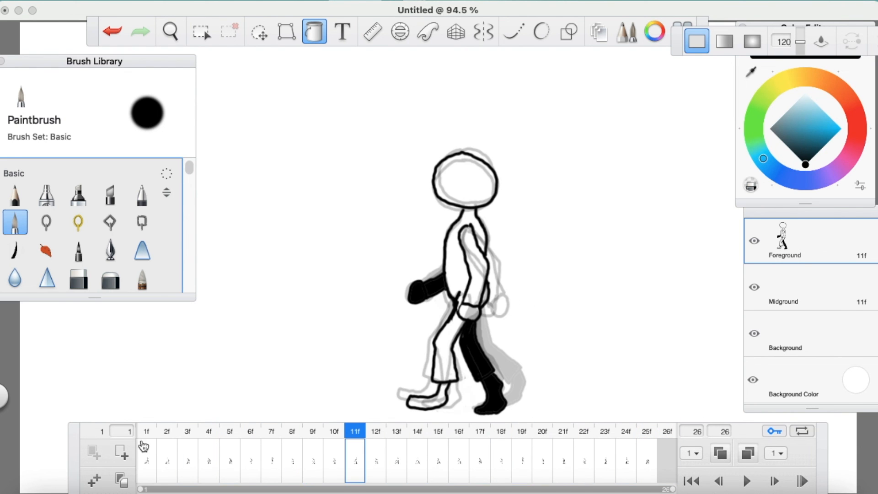
Export all frames of the flipbook as an MP4 video named walk in the YouTube Channel folder
{"action": "left_click", "coordinate": [149, 435]}
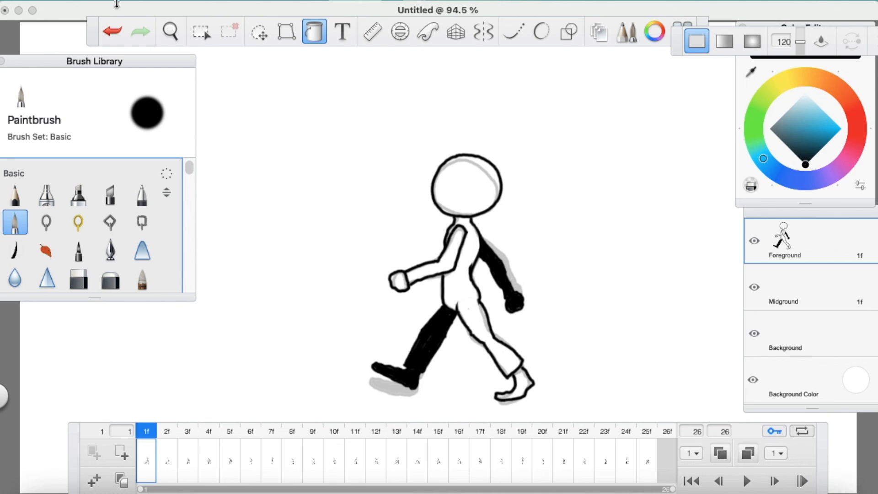
{"action": "left_click", "coordinate": [114, 1]}
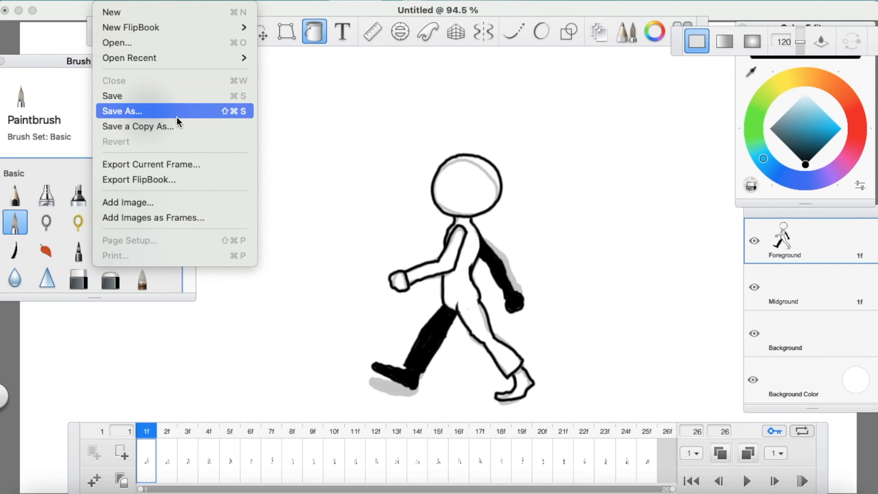
{"action": "left_click", "coordinate": [181, 181]}
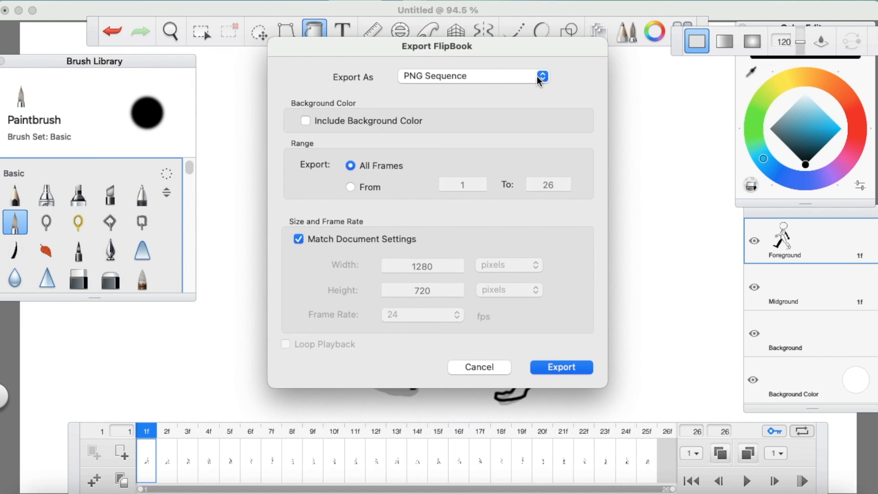
{"action": "left_click", "coordinate": [540, 79]}
{"action": "left_click", "coordinate": [470, 130]}
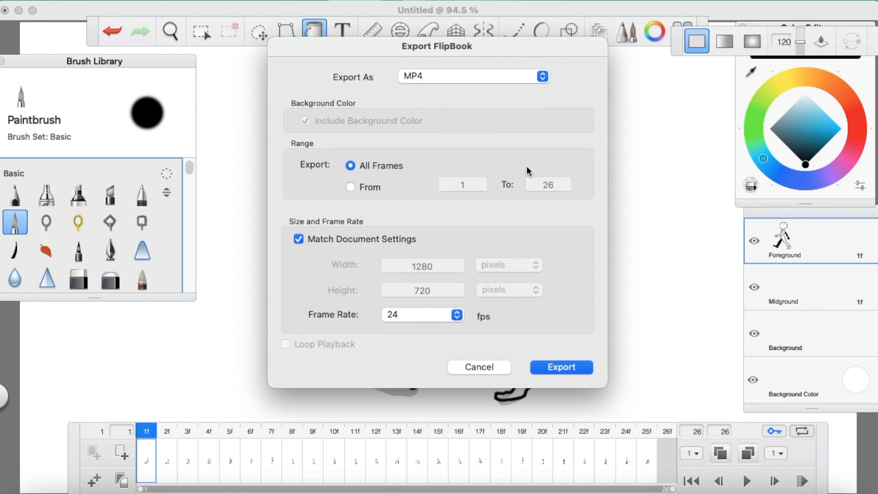
{"action": "left_click", "coordinate": [560, 371]}
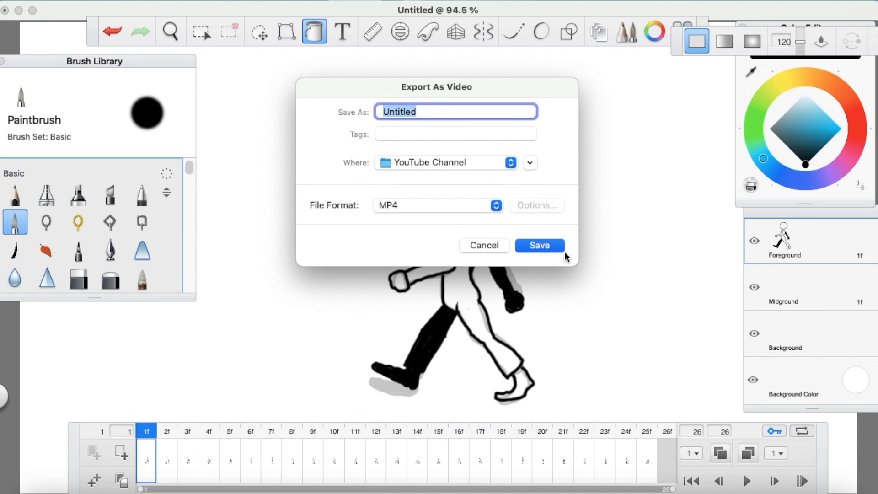
{"action": "type", "text": "walk"}
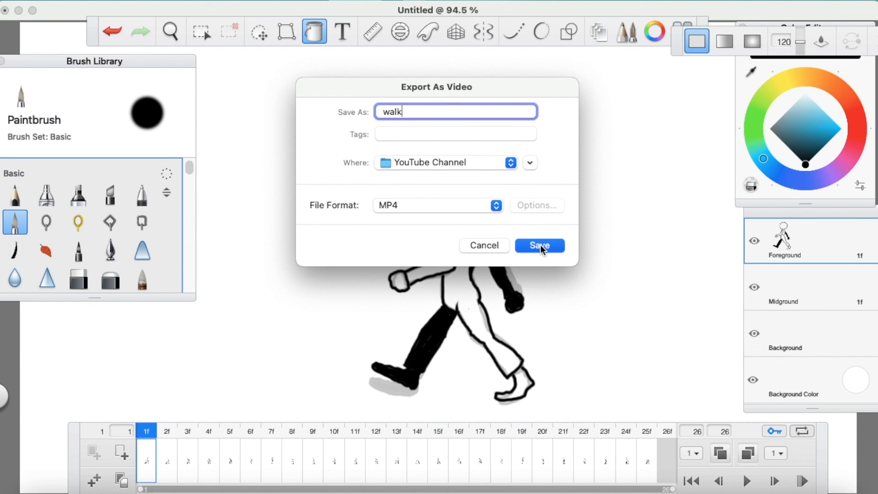
{"action": "left_click", "coordinate": [540, 247]}
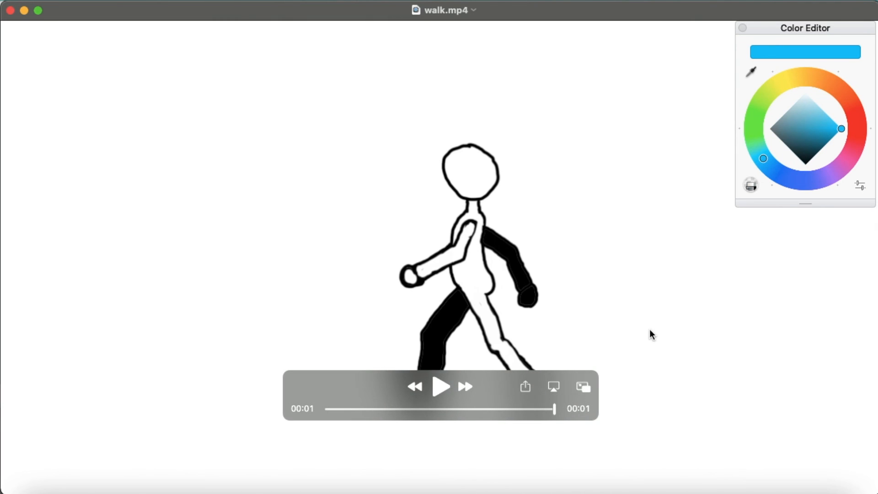
Play the exported walk.mp4 in the video player, turn on looping, and replay it to review the continuous walk cycle
{"action": "left_click", "coordinate": [440, 391]}
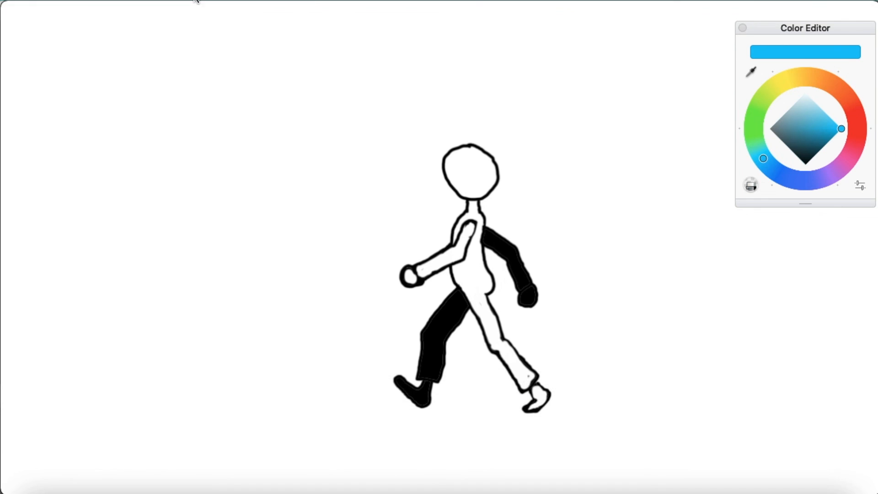
{"action": "left_click", "coordinate": [196, 1]}
{"action": "mouse_move", "coordinate": [229, 180]}
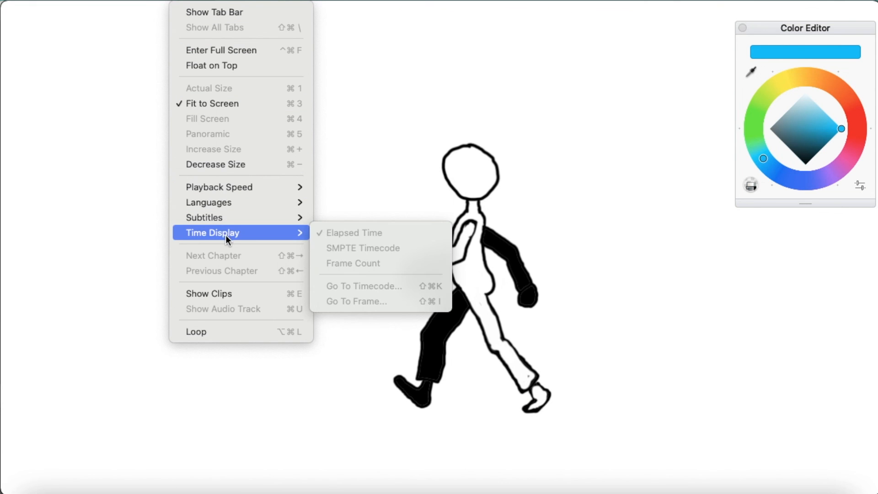
{"action": "left_click", "coordinate": [211, 332]}
{"action": "left_click", "coordinate": [440, 391]}
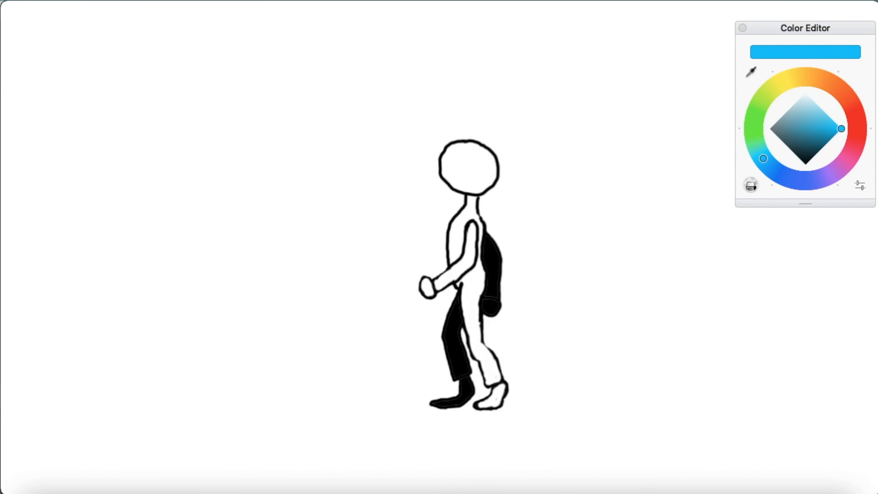
{"action": "mouse_move", "coordinate": [496, 95]}
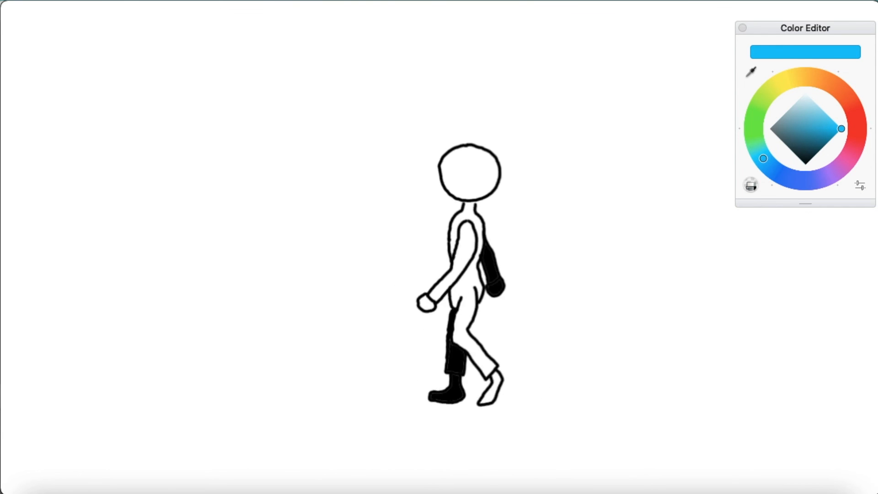
{"action": "mouse_move", "coordinate": [432, 108]}
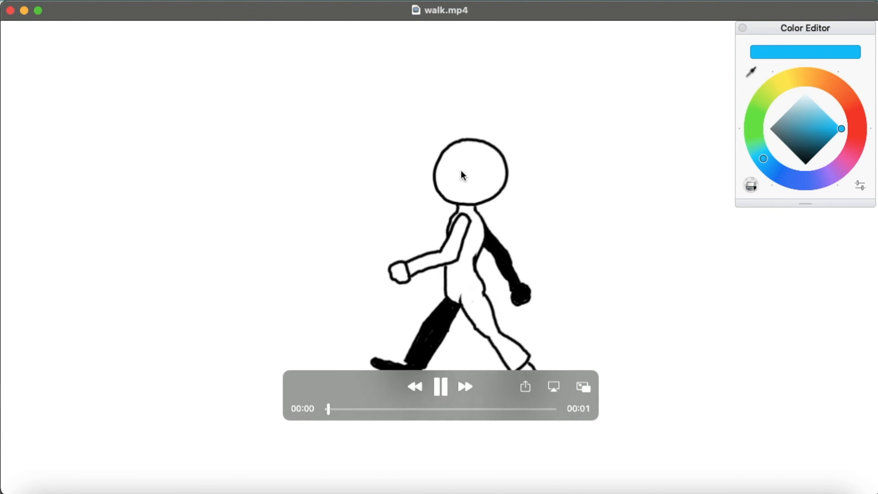